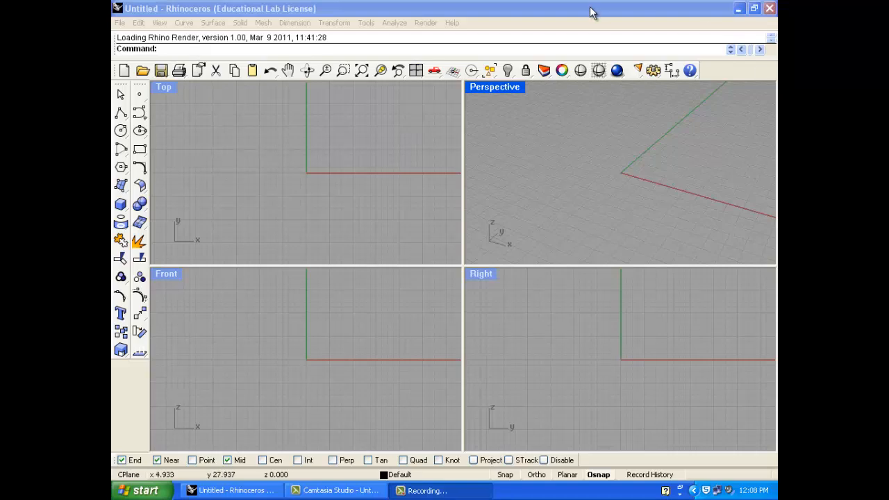
Step: Draw a corner-to-corner rectangle around the origin in the Top view
left_click(590, 12)
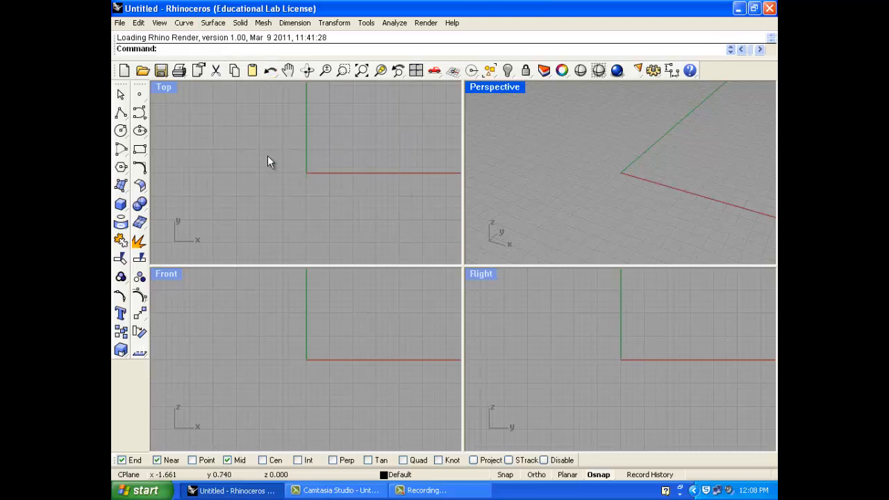
left_click(140, 148)
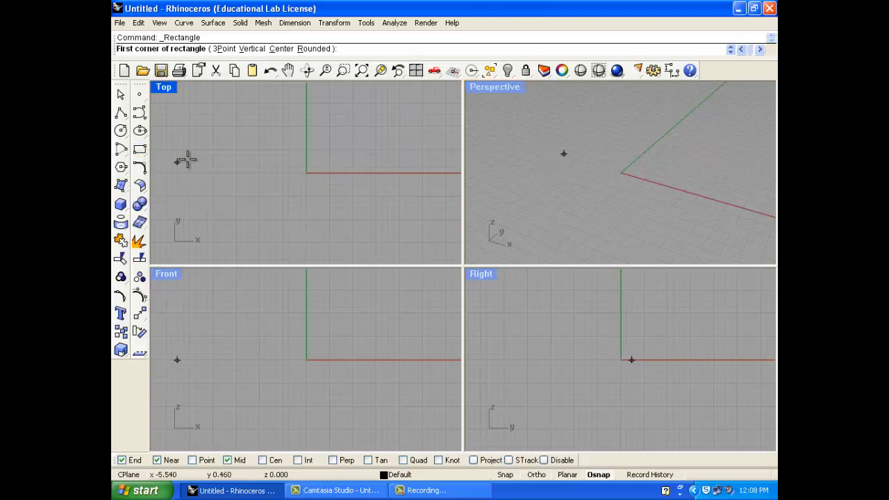
left_click(268, 140)
left_click(372, 211)
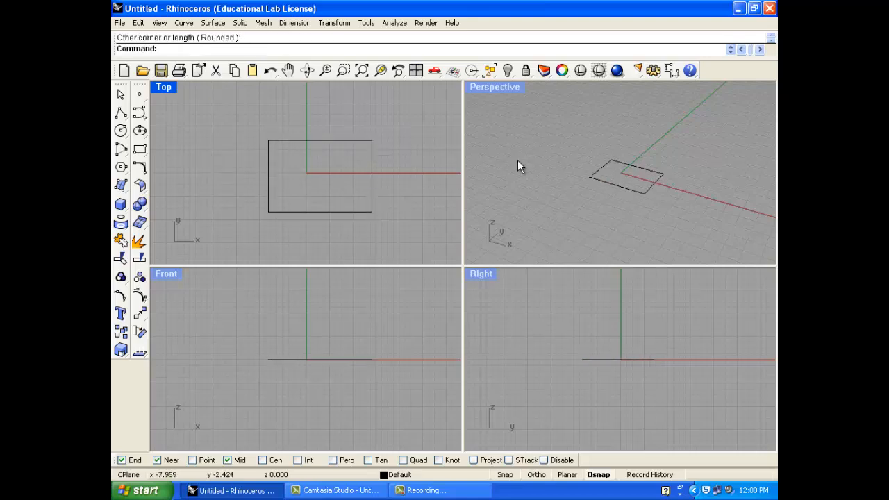
Step: Extrude the rectangle straight up about 2.9 units without caps to form an open box
right_click_drag(549, 180, 623, 173)
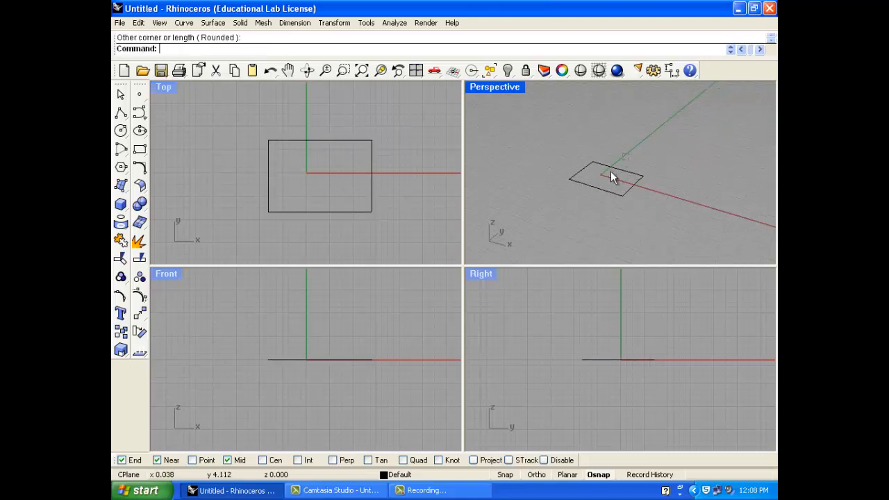
left_click(611, 173)
left_click(214, 23)
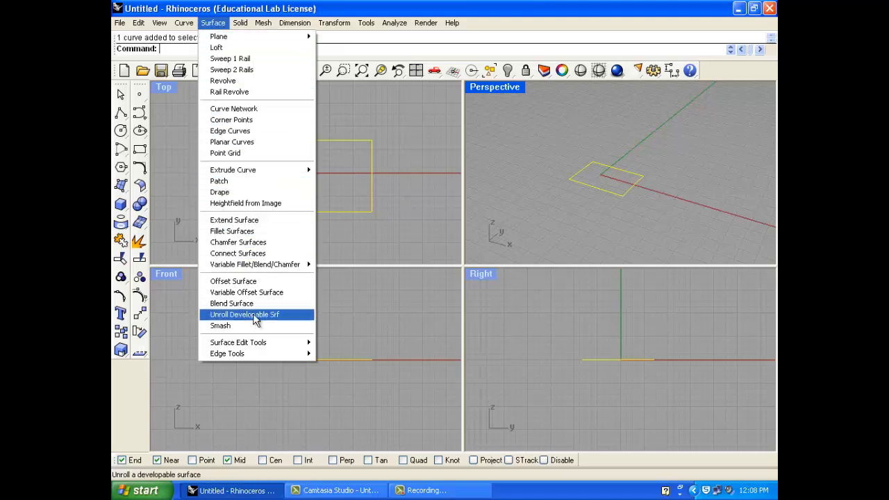
mouse_move(282, 176)
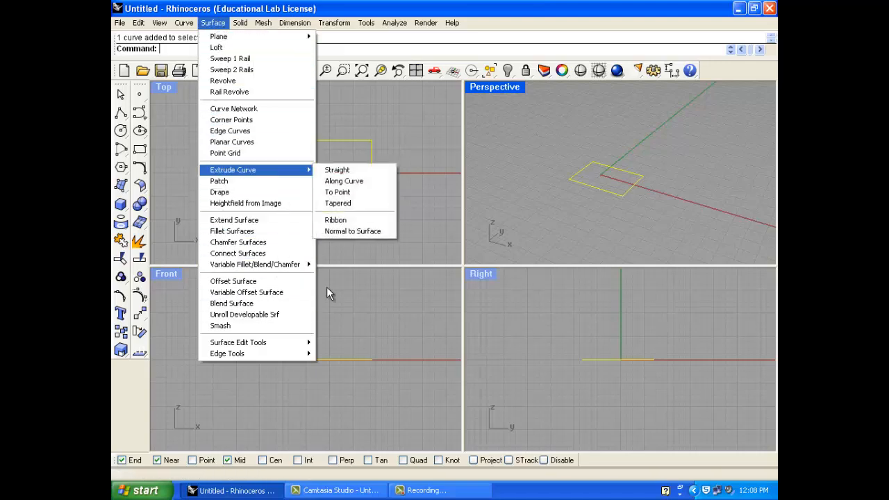
left_click(362, 173)
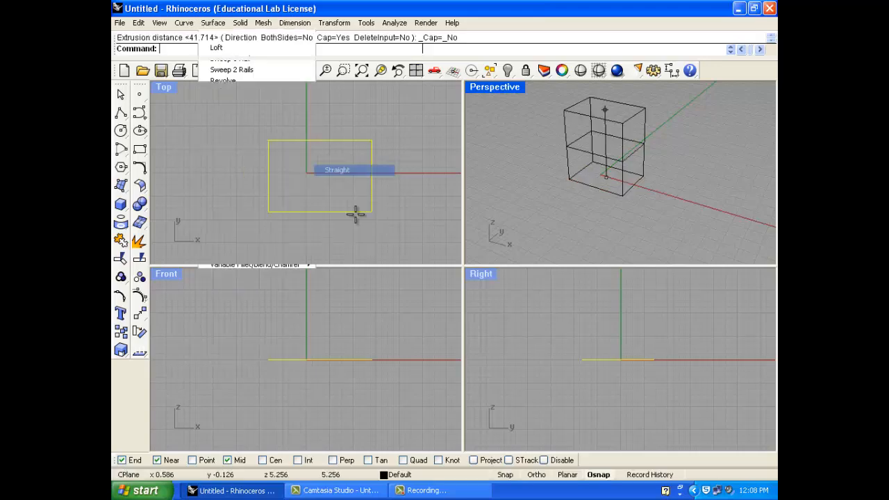
left_click(294, 167)
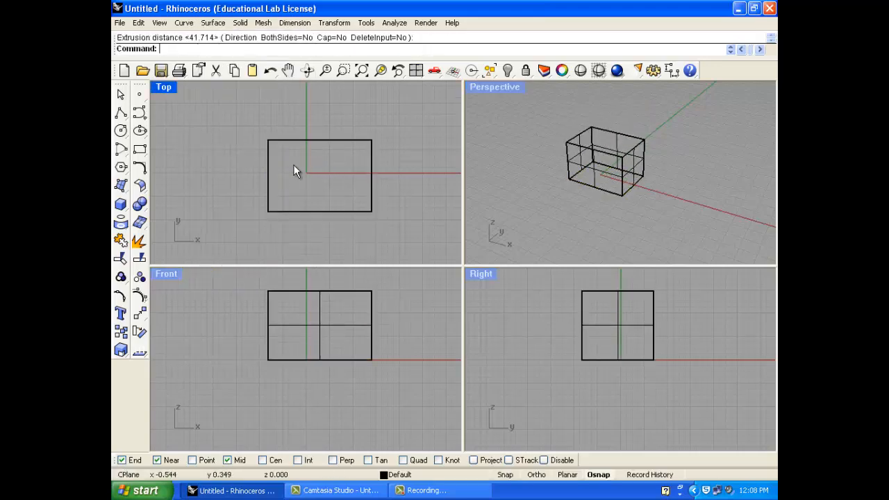
Step: Draw a degree-3 control point curve from the box's lower front corner, rising and bending outward in the Front view
left_click(214, 24)
left_click(167, 106)
left_click(142, 118)
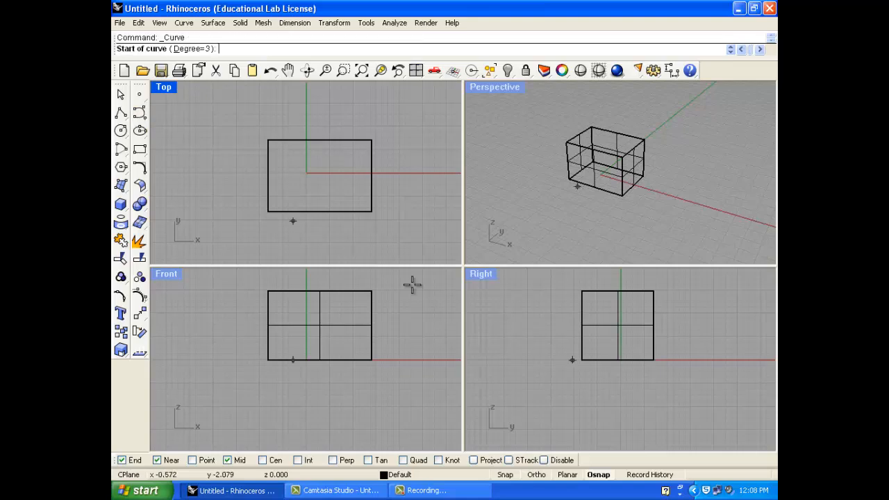
left_click(373, 360)
scroll(373, 359, "down", 2)
left_click(373, 298)
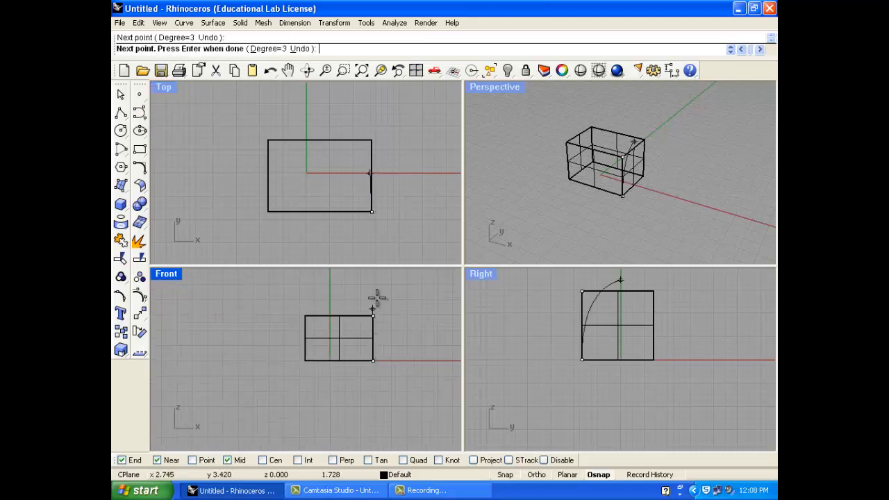
left_click(421, 275)
left_click(445, 275)
key("Return")
Step: Set the Perspective view to shaded display
right_click_drag(546, 196, 730, 148)
left_click(499, 86)
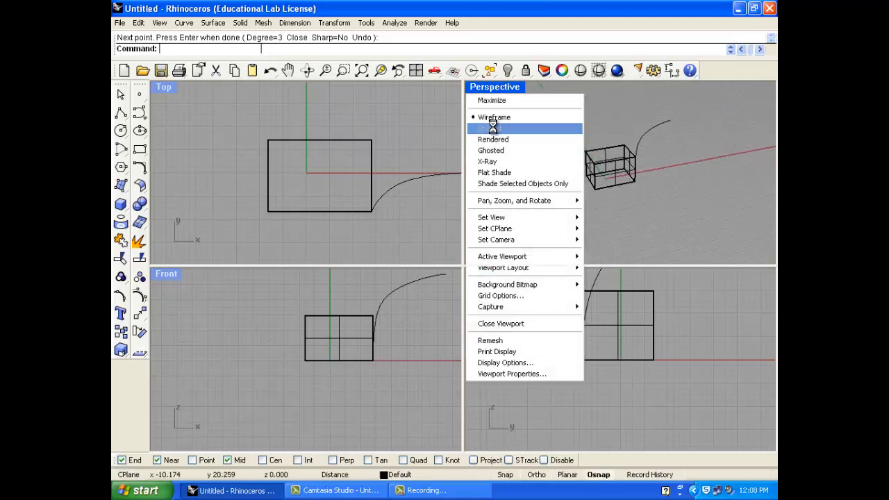
left_click(493, 128)
scroll(631, 168, "up", 4)
right_click_drag(631, 169, 549, 182)
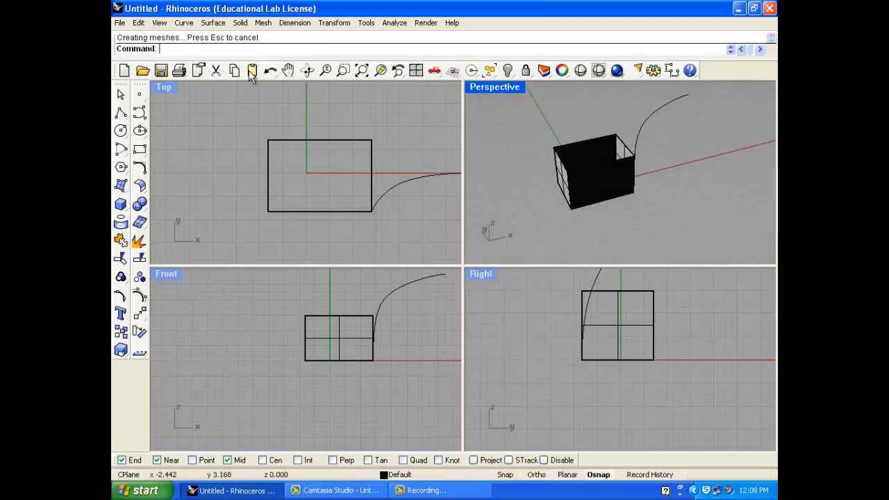
Step: Extrude the base rectangle along the freeform curve with Extrude Along Curve
left_click(212, 22)
mouse_move(300, 172)
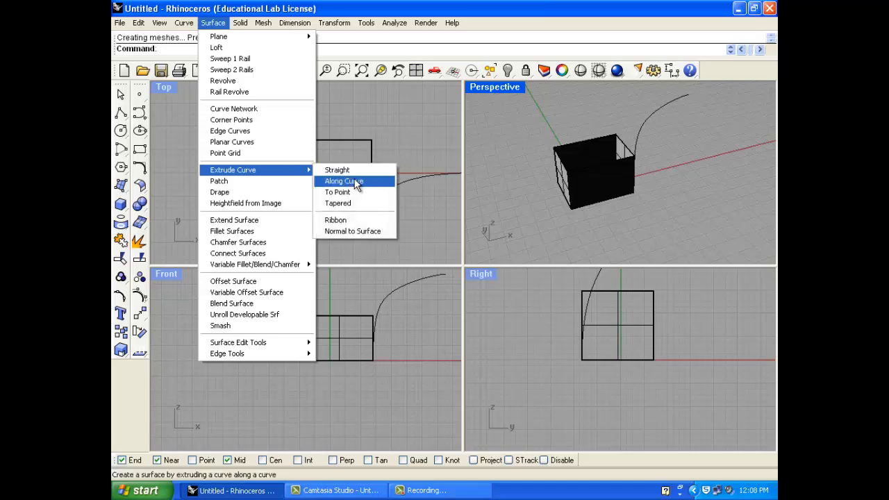
left_click(357, 183)
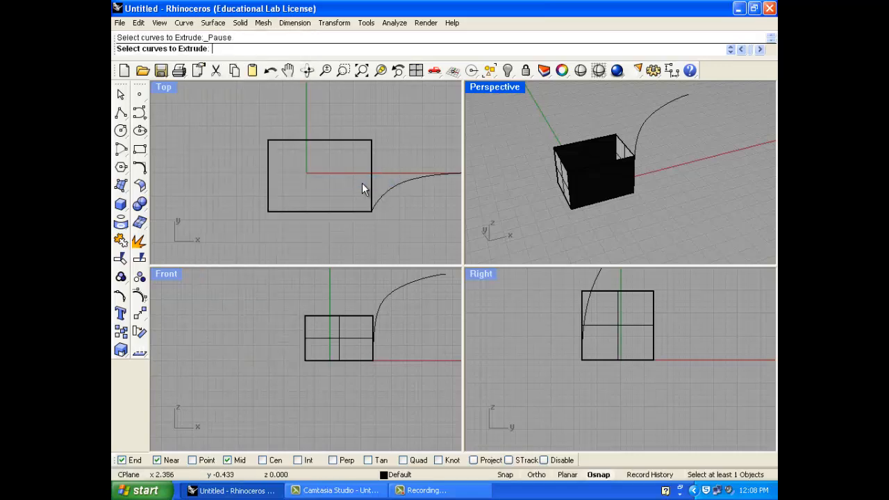
left_click(325, 211)
left_click(361, 245)
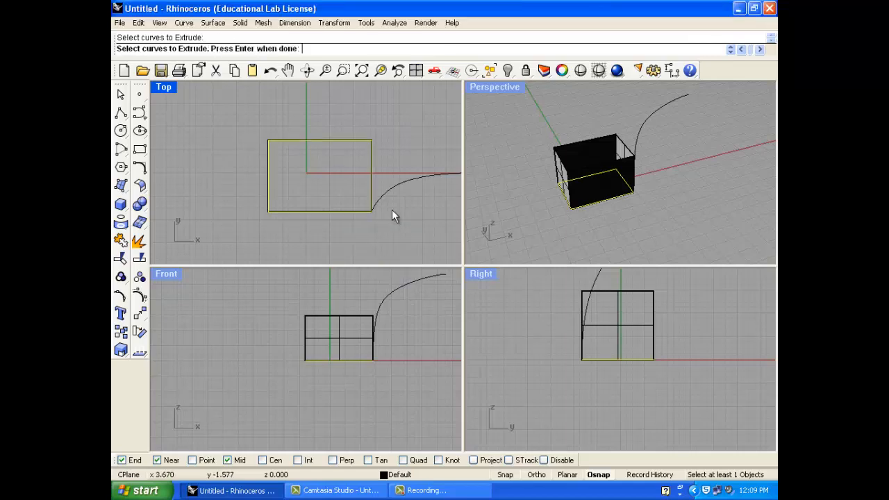
key("Return")
left_click(420, 182)
key("Return")
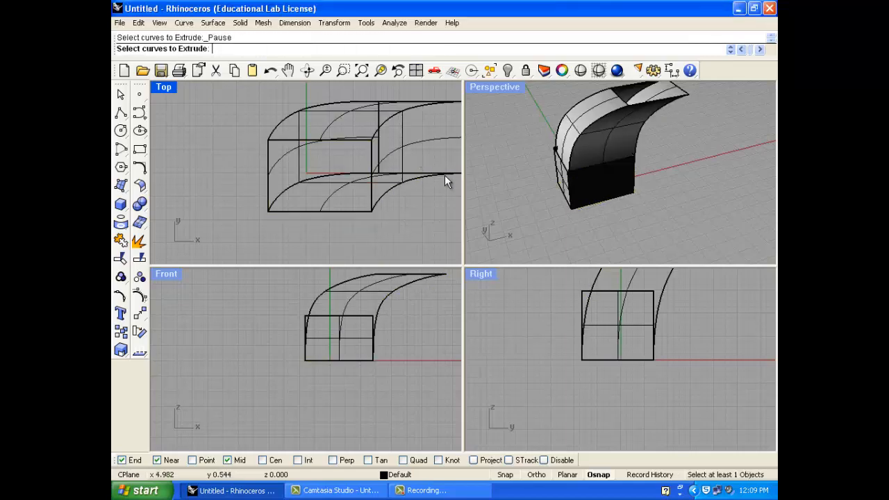
right_click_drag(500, 167, 574, 164)
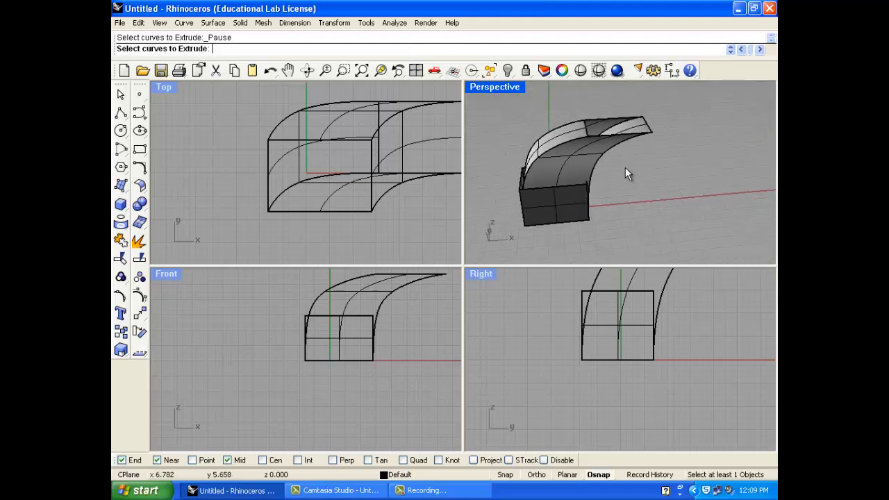
right_click_drag(626, 173, 542, 139)
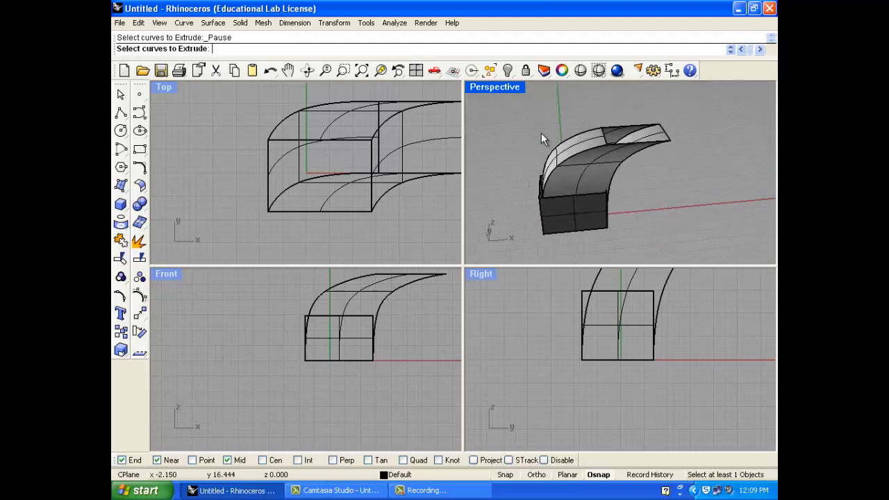
Step: Cancel the repeated extrusion and delete the curved extrusion together with its path curve
left_click(585, 155)
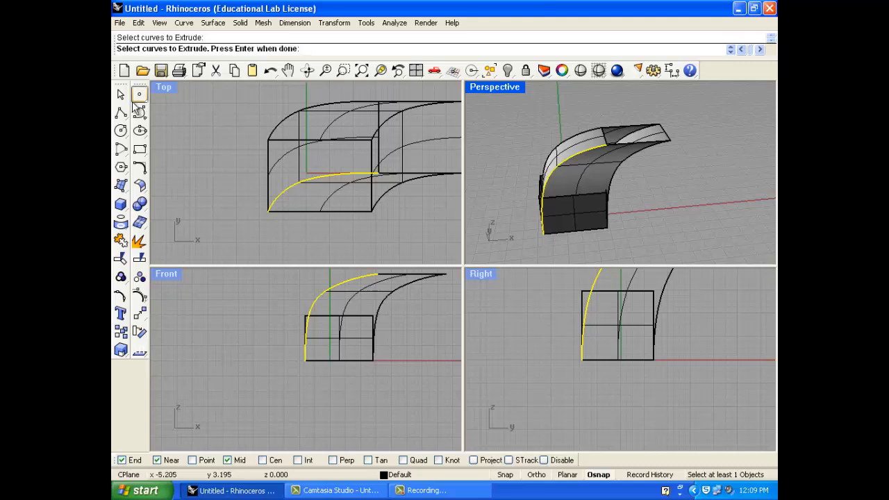
key("Escape")
left_click(333, 256)
left_click_drag(422, 296, 297, 291)
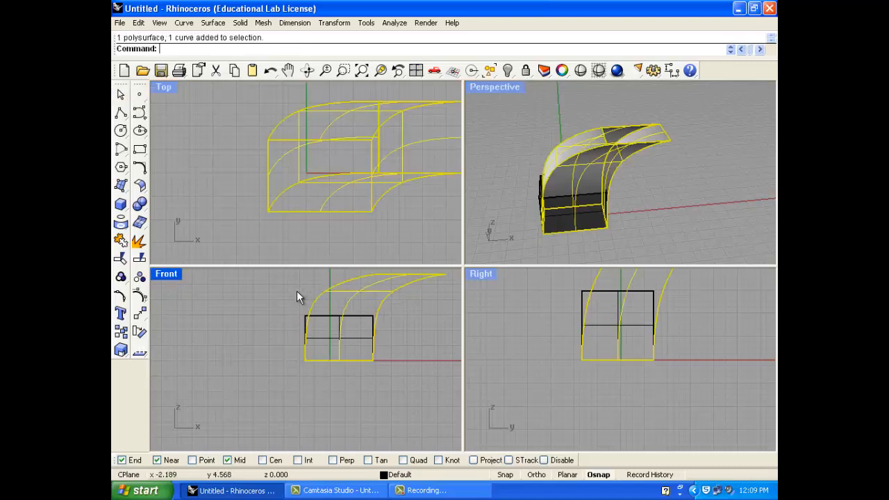
key("Delete")
Step: Maximize the Perspective view around the open box
right_click_drag(484, 228, 517, 97)
double_click(494, 87)
mouse_move(514, 195)
right_mouse_down()
mouse_move(581, 185)
mouse_move(538, 177)
mouse_move(413, 122)
mouse_move(373, 246)
mouse_move(503, 266)
mouse_move(498, 300)
mouse_move(467, 250)
mouse_move(515, 217)
right_mouse_up()
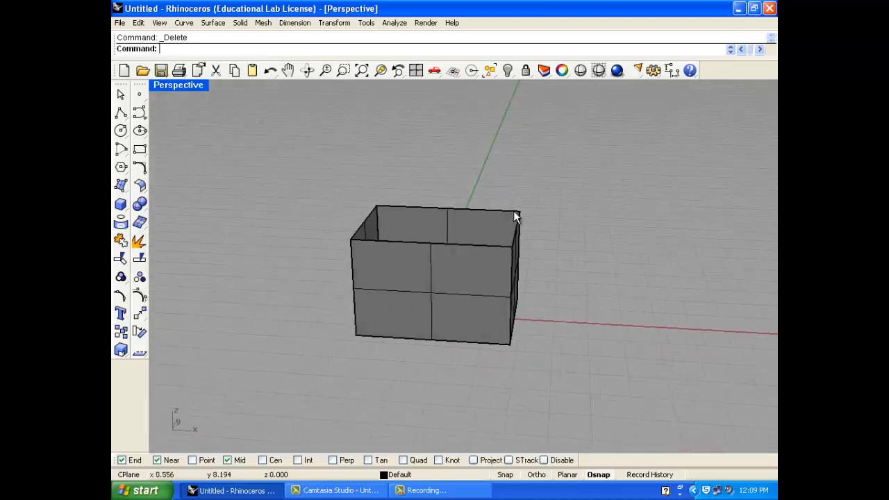
Step: Cap the planar holes of the open box, and undo the cap
left_click(430, 276)
left_click(239, 23)
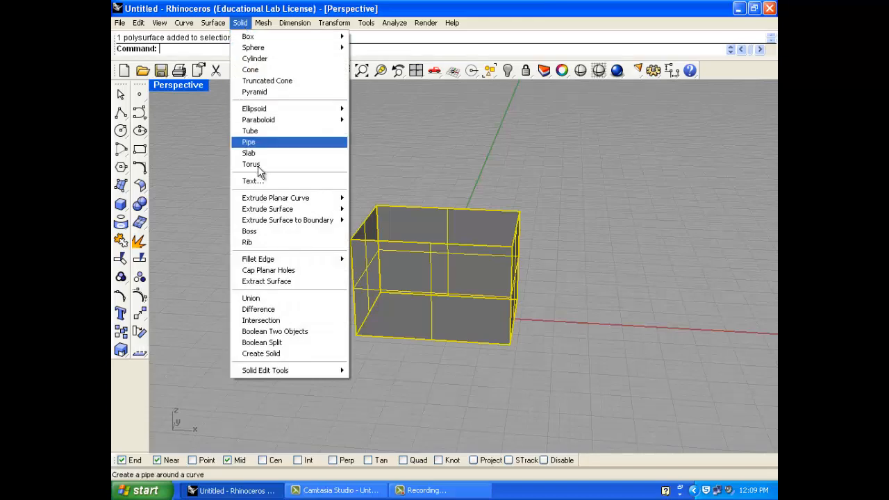
left_click(302, 271)
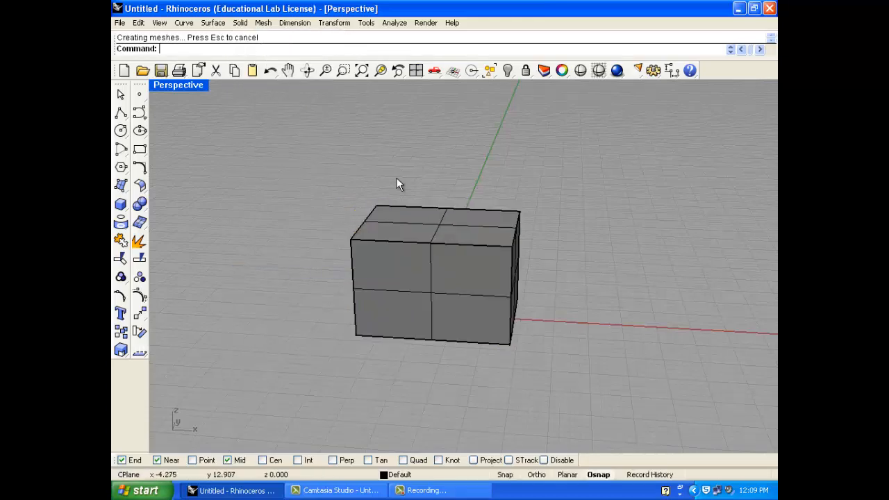
right_click_drag(396, 183, 406, 220)
scroll(406, 219, "up", 3)
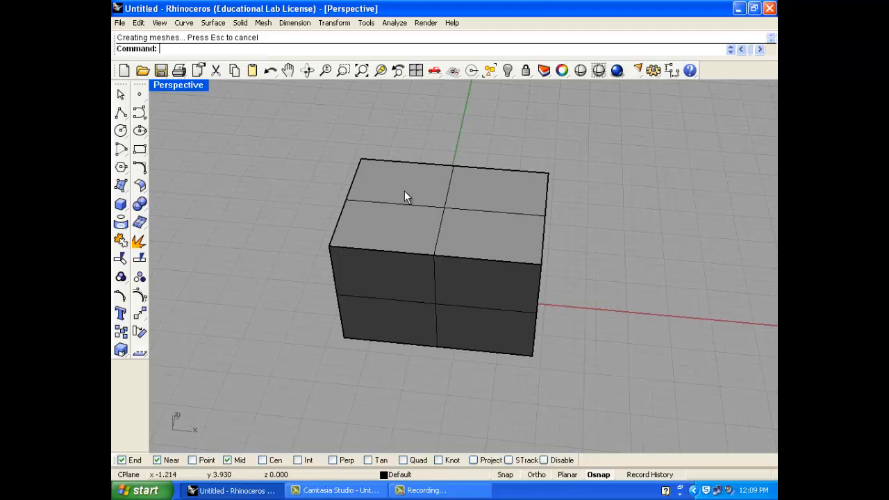
key("ctrl+z")
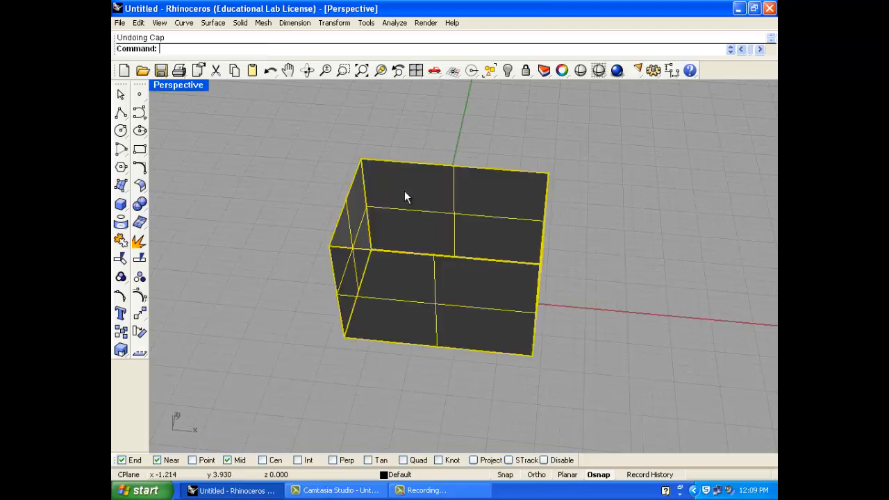
key("Escape")
Step: Create a surface from the box's four upper edges with Edge Curves, and undo it
right_click_drag(434, 168, 459, 188)
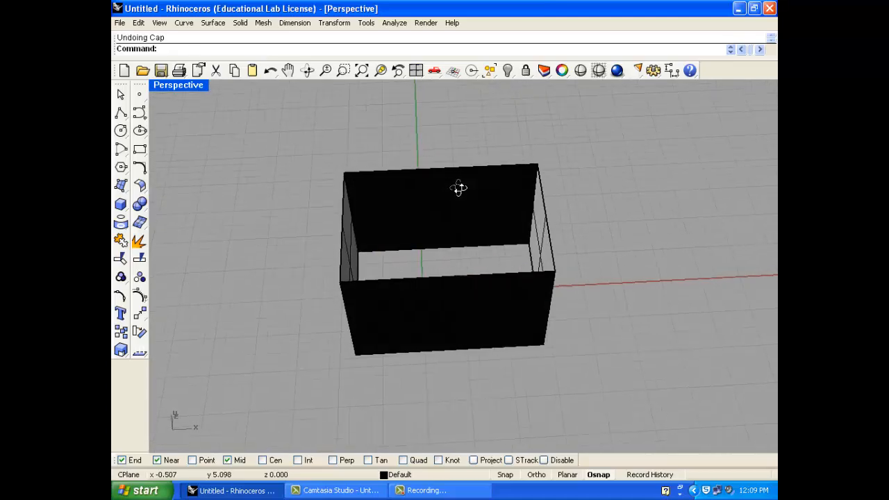
right_click_drag(477, 143, 435, 139)
left_click(213, 22)
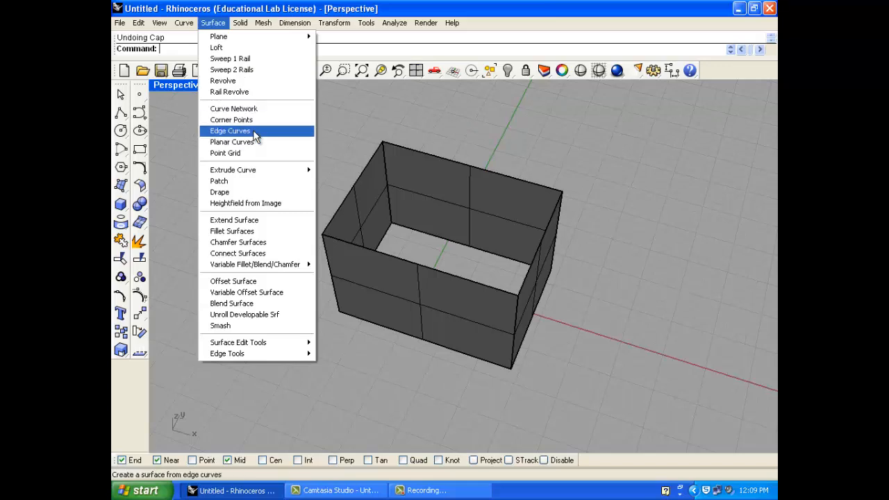
left_click(245, 131)
left_click(359, 181)
left_click(420, 266)
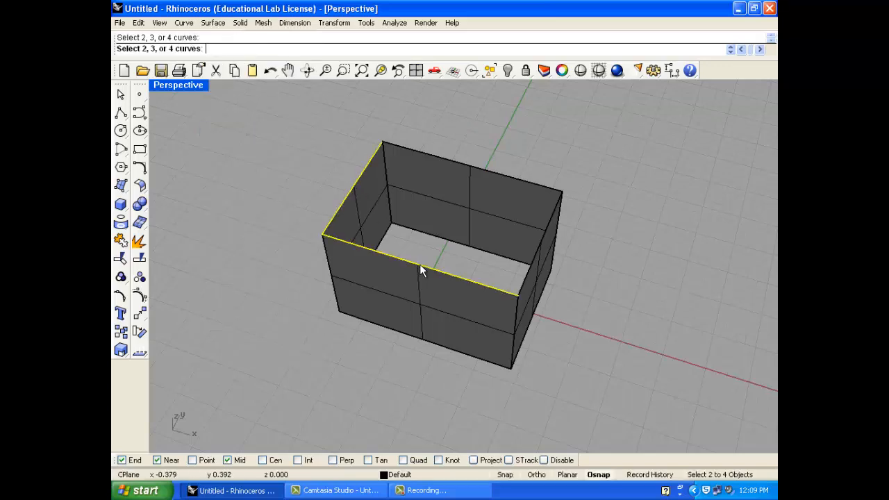
left_click(535, 254)
left_click(516, 179)
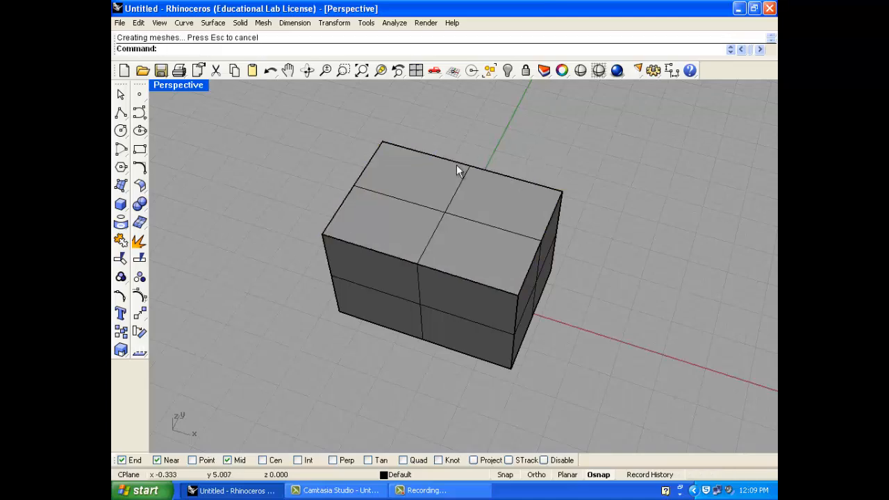
right_click_drag(460, 171, 407, 264)
key("ctrl+z")
Step: Create a surface through the box's four upper corners with Corner Points, and undo it
left_click(213, 23)
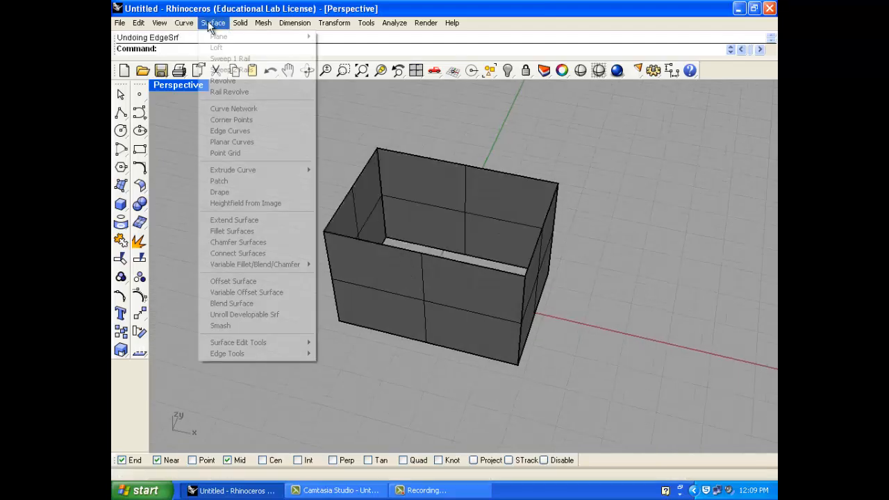
left_click(231, 119)
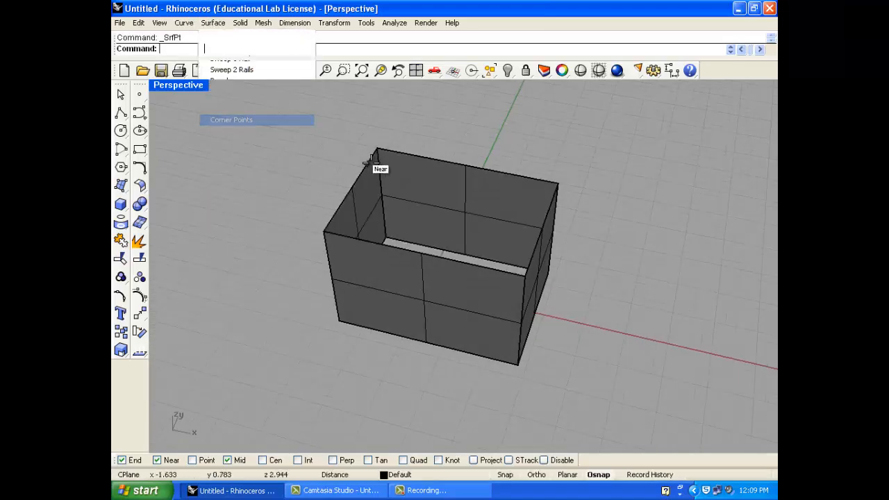
left_click(377, 149)
left_click(323, 232)
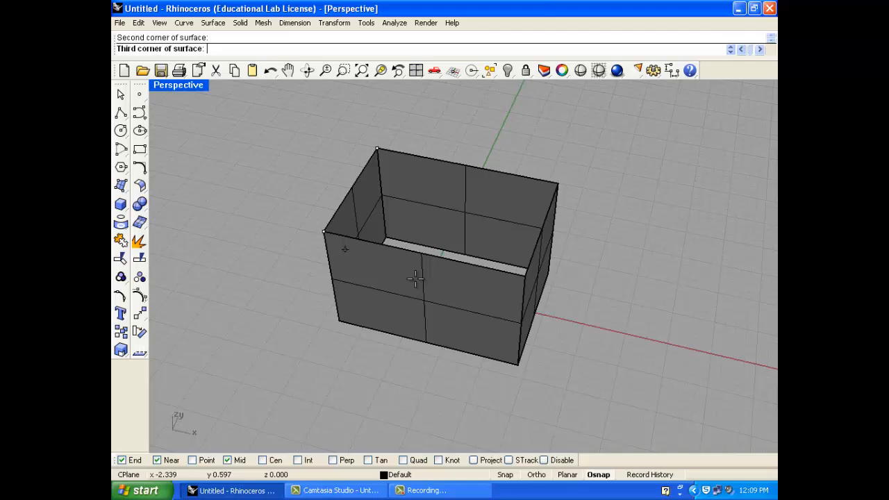
left_click(527, 275)
left_click(558, 185)
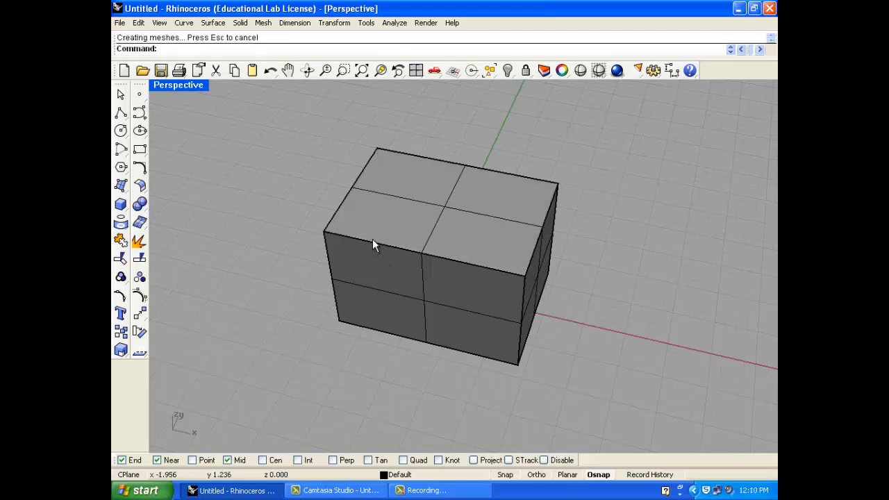
key("ctrl+z")
Step: Cover the box's open top again with a corner-point surface, and delete that surface
left_click(139, 184)
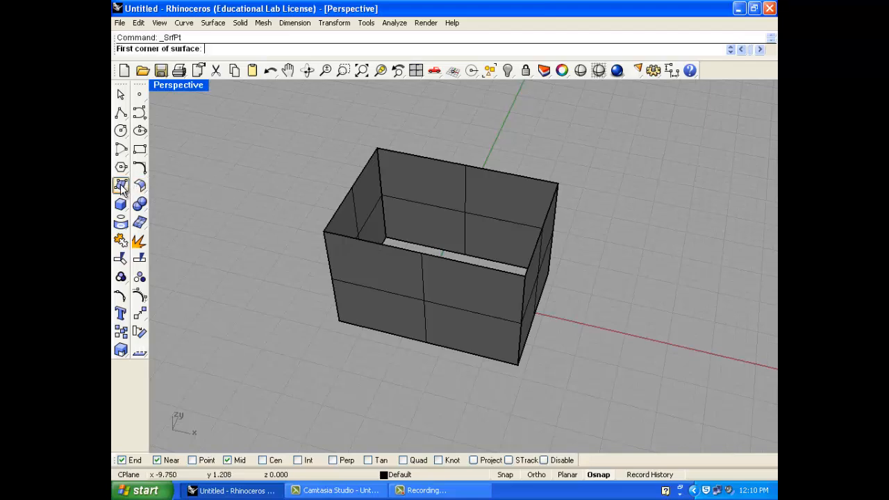
left_click(377, 149)
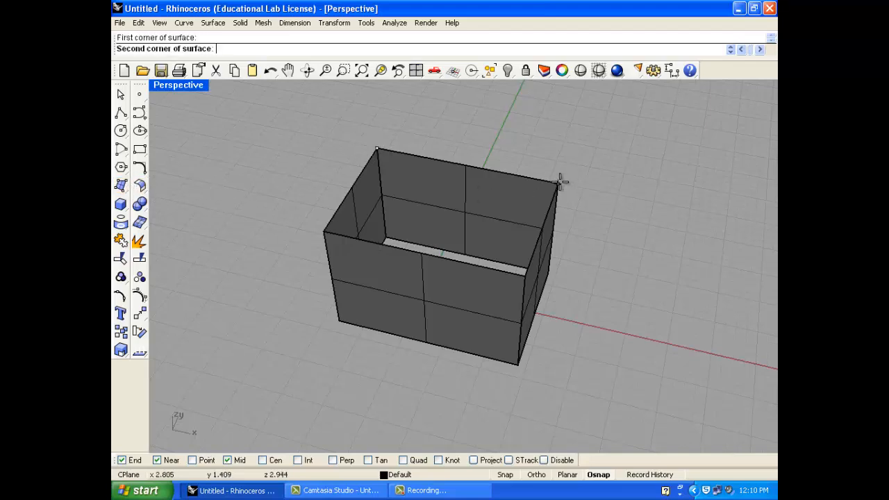
left_click(558, 184)
left_click(526, 276)
left_click(323, 233)
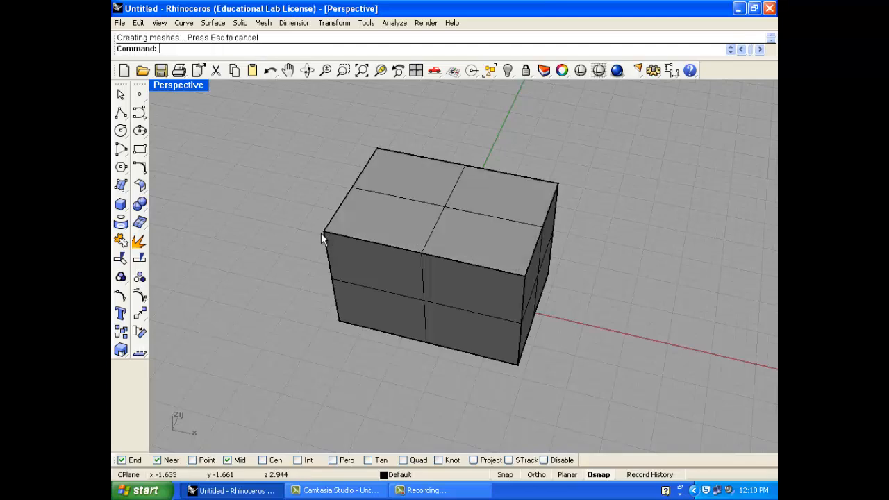
right_click_drag(322, 233, 426, 226)
left_click(426, 226)
key("Delete")
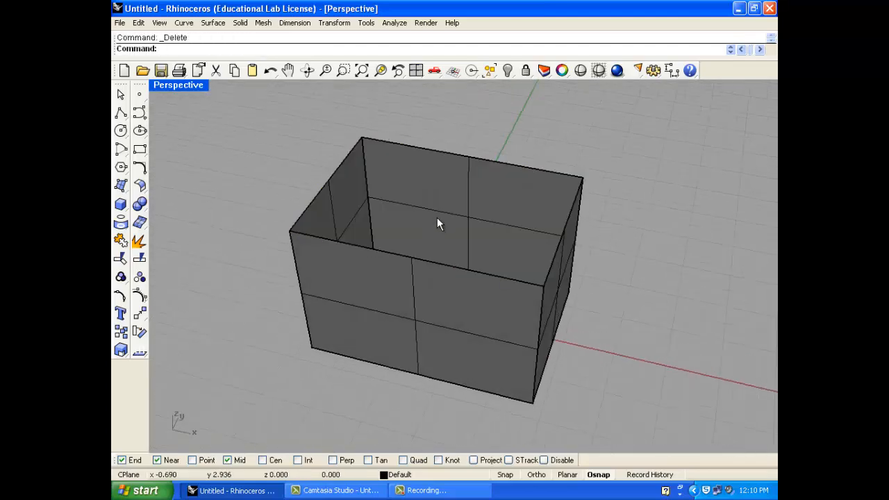
Step: Delete the open box together with its base rectangle
scroll(438, 221, "down", 2)
left_click_drag(599, 182, 275, 308)
key("Delete")
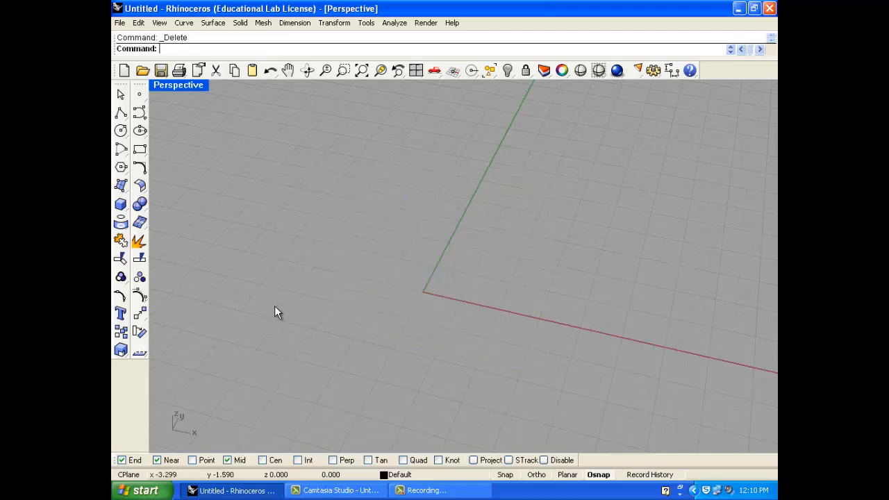
Step: Draw a circle centred on the origin in the Perspective view
left_click(125, 209)
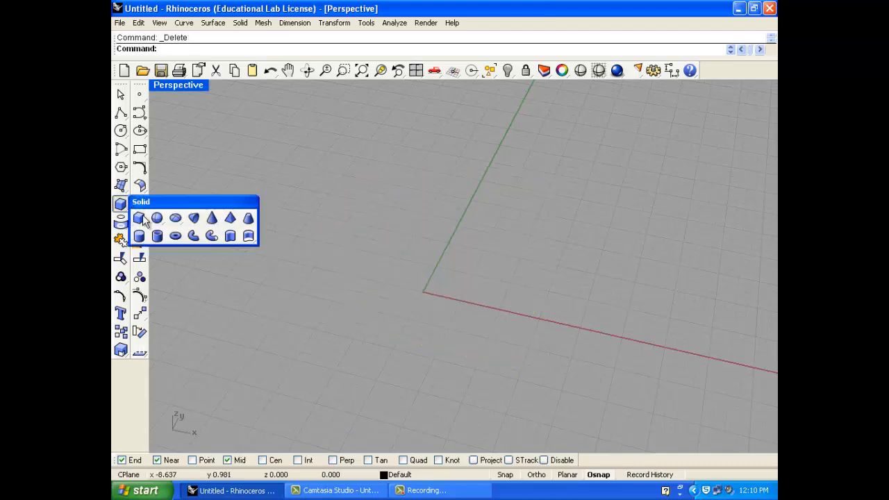
left_click(122, 171)
left_click(121, 130)
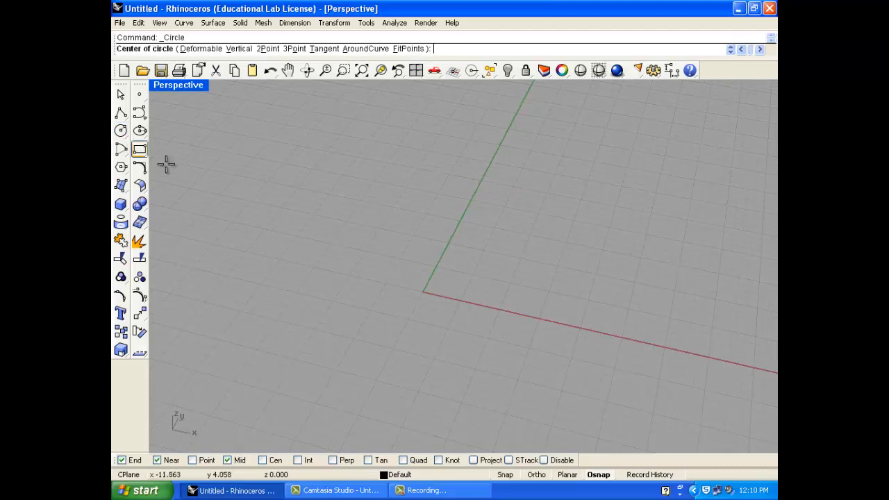
left_click(424, 293)
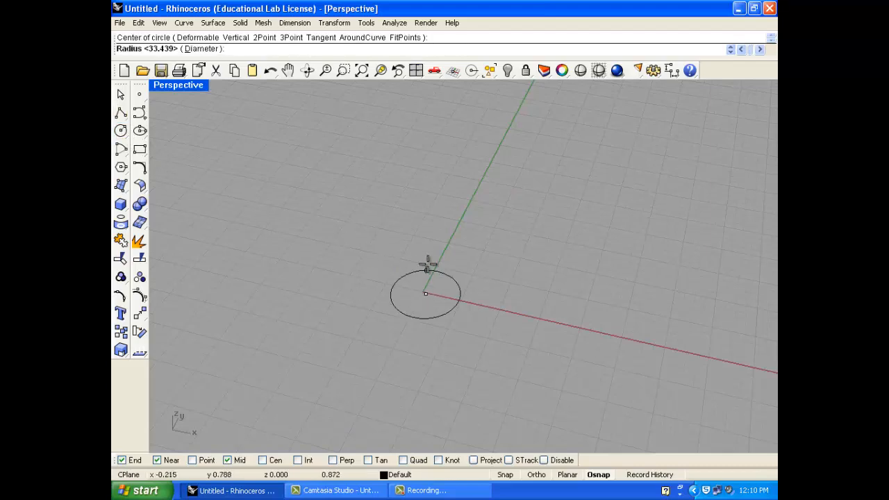
left_click(427, 259)
Step: Extrude the circle straight up about 2 units into an uncapped cylinder
left_click(410, 260)
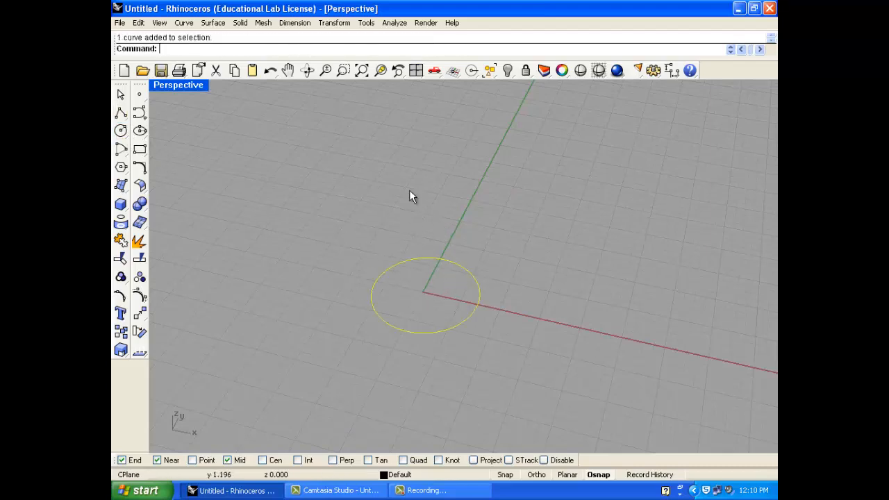
left_click(213, 22)
mouse_move(278, 171)
left_click(327, 169)
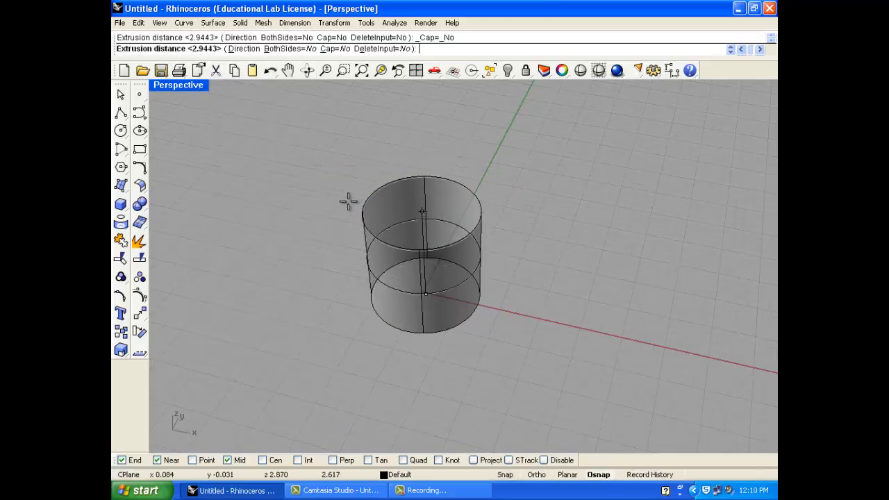
left_click(353, 240)
right_click_drag(486, 239, 391, 335)
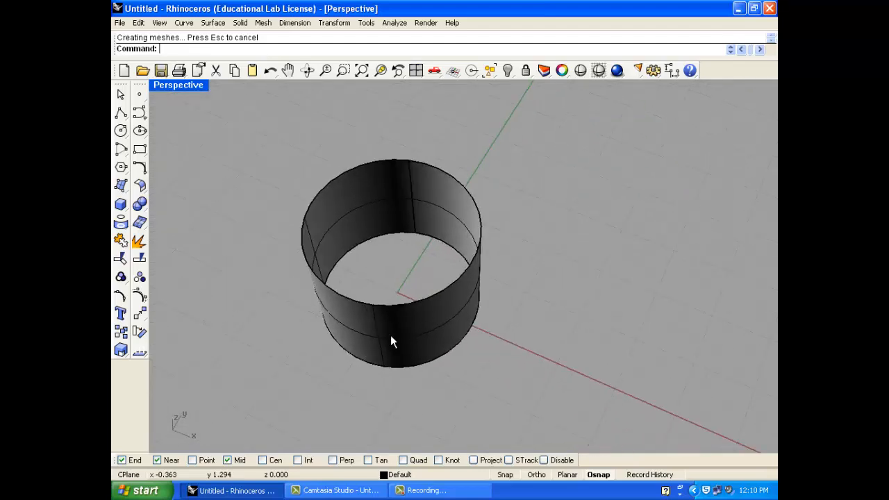
left_click(240, 22)
left_click(462, 182)
right_click_drag(282, 372, 258, 360)
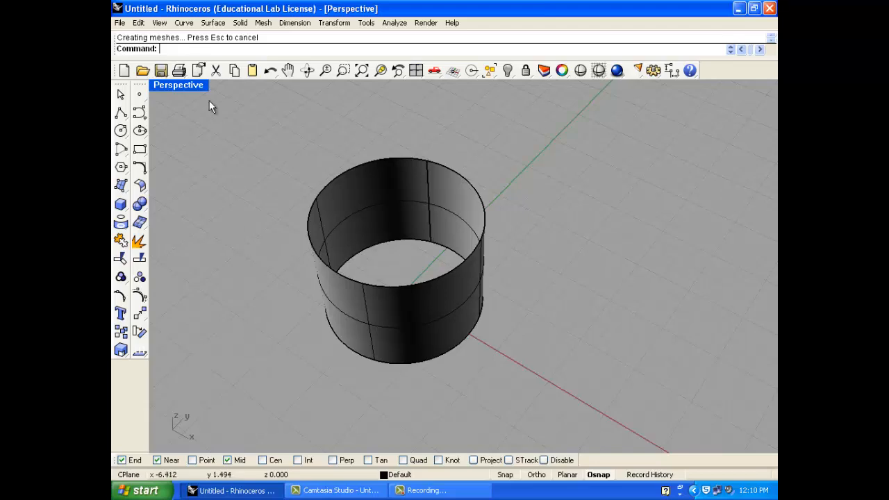
Step: Start a Patch surface from the cylinder's upper edge and preview it with Adjust tangency and Automatic trim on
left_click(210, 25)
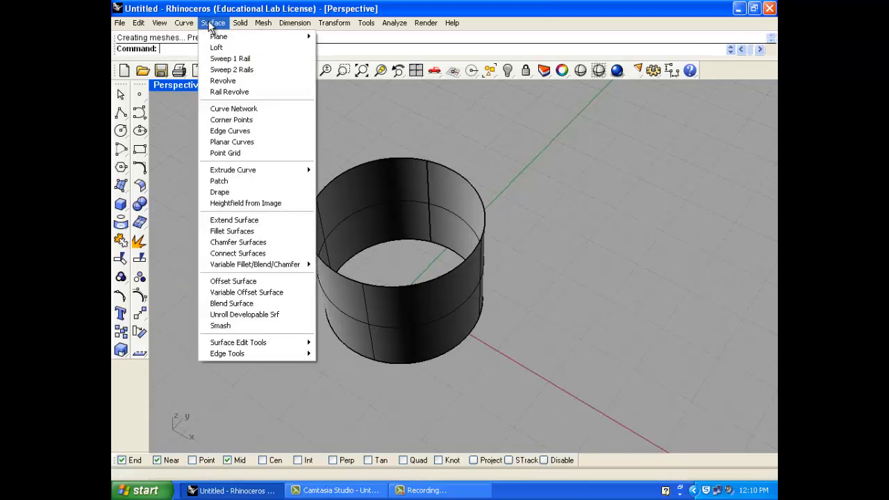
left_click(252, 182)
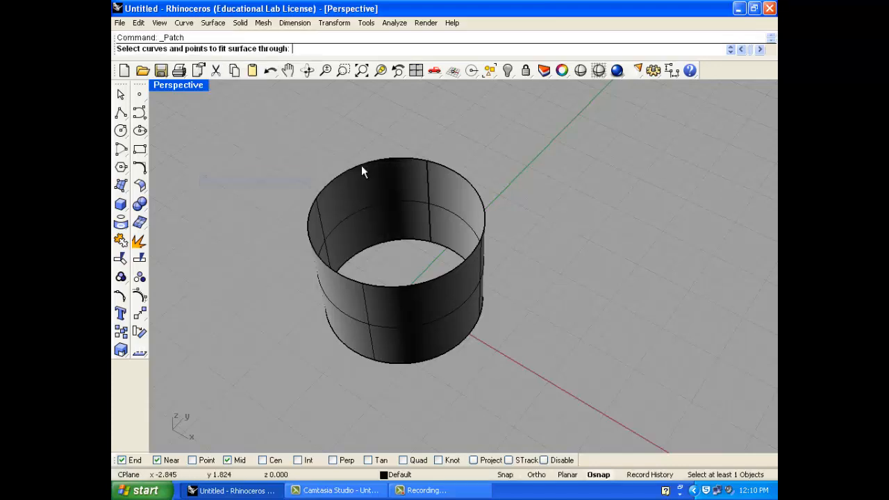
left_click(367, 163)
right_click(240, 165)
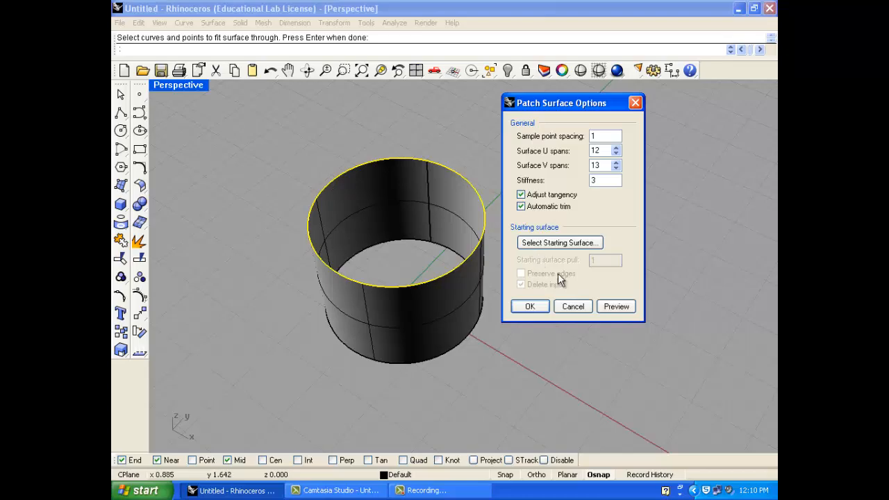
left_click(617, 307)
right_click_drag(448, 242, 490, 295)
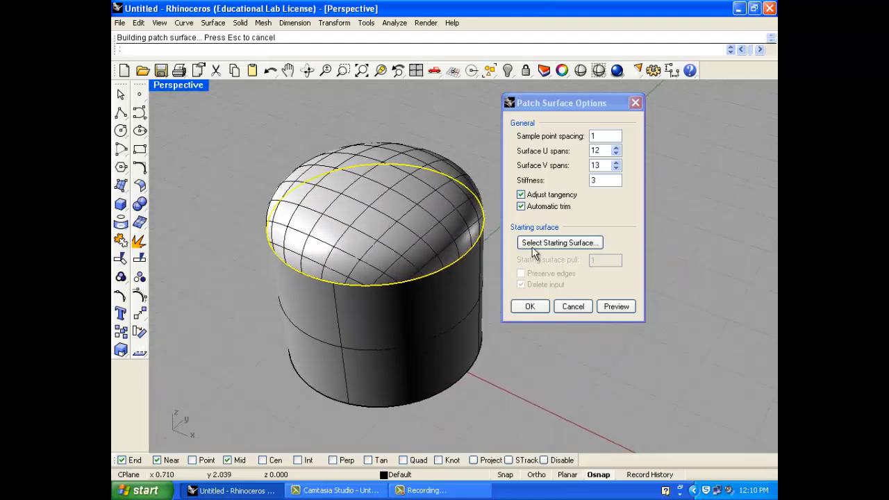
Step: Turn off Adjust tangency for the patch and preview the result
left_click(522, 195)
left_click(616, 306)
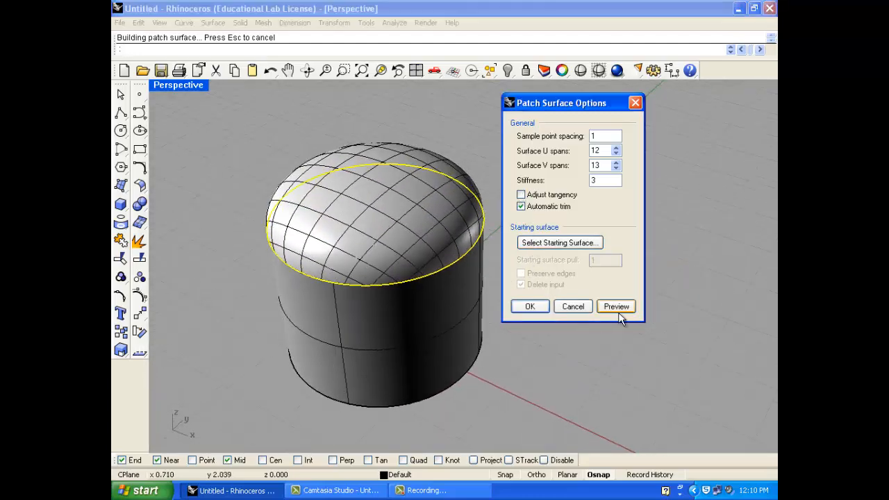
right_click_drag(468, 312, 479, 257)
Step: Turn Adjust tangency back on, preview the patch, and create it on top of the cylinder
left_click(522, 195)
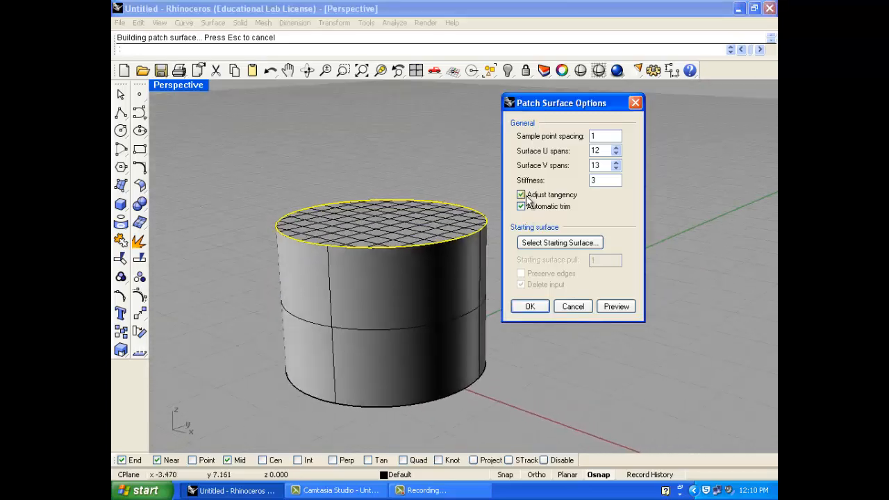
left_click(627, 310)
right_click_drag(447, 308, 455, 354)
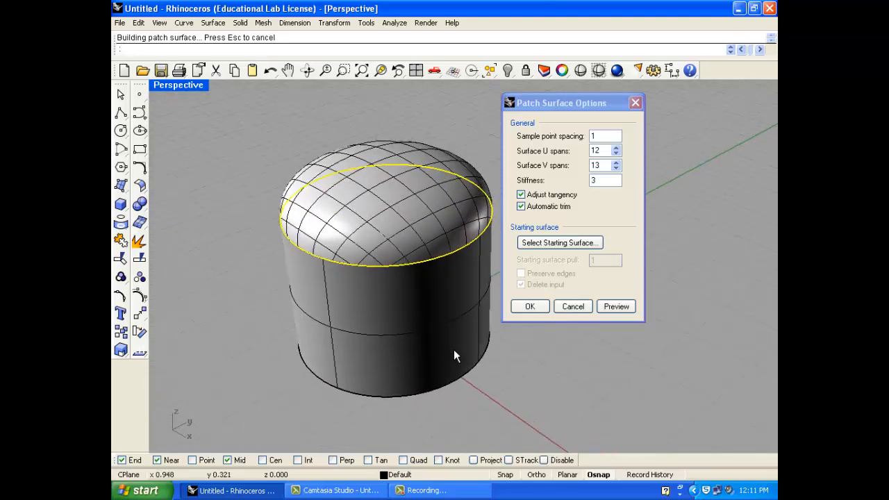
left_click(531, 306)
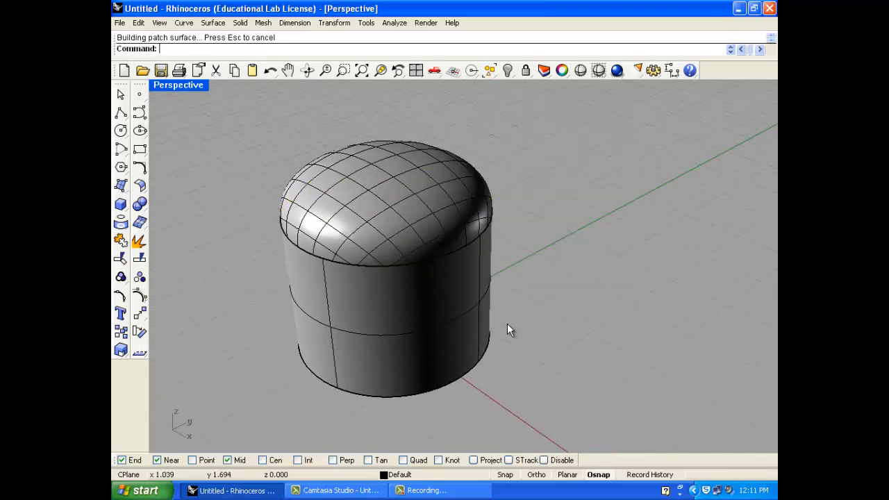
Step: Delete the cylinder, its patch and the base circle, and undo these deletions
right_click_drag(563, 301, 554, 252)
left_click_drag(437, 254, 437, 254)
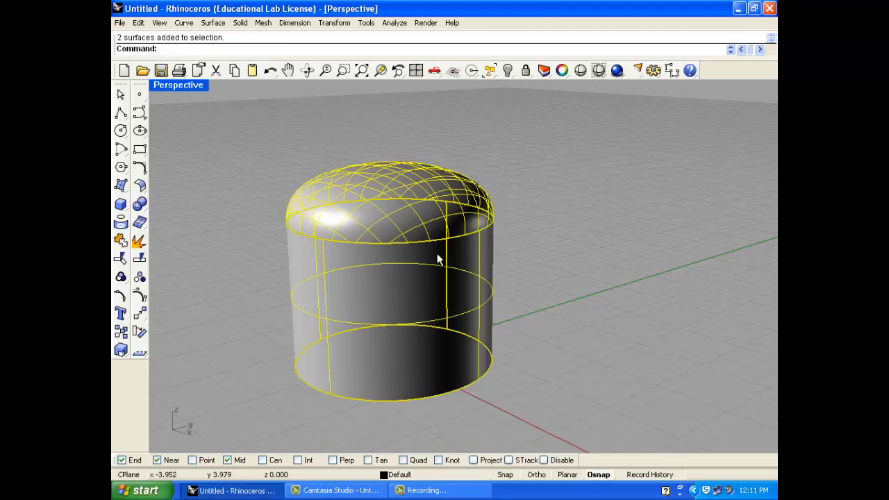
key("Delete")
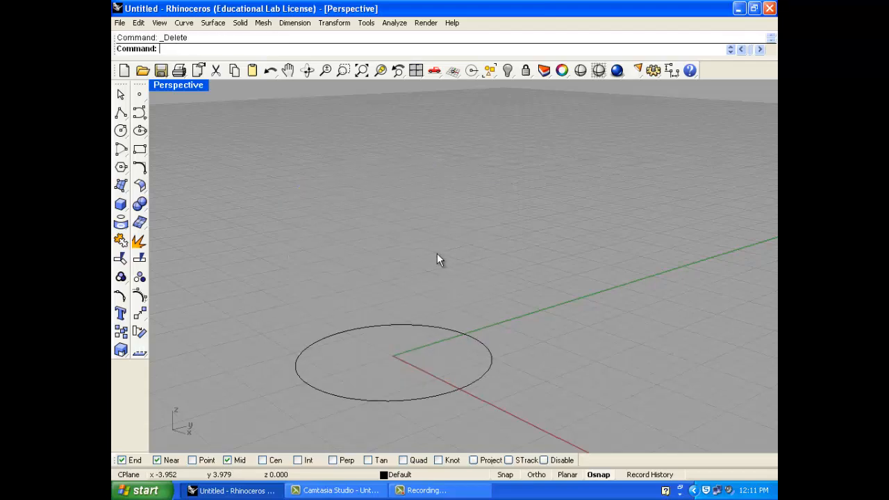
left_click(417, 339)
key("Delete")
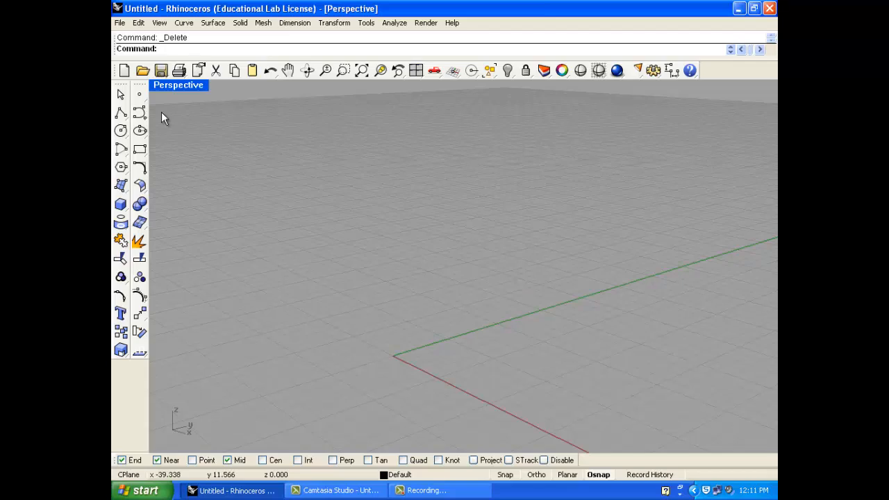
key("ctrl+z")
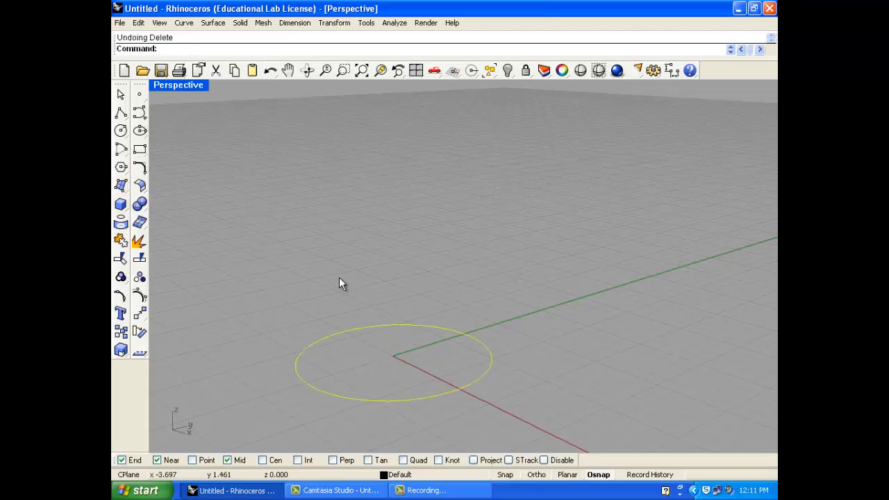
key("ctrl+z")
key("Escape")
Step: Delete the patch surface from the cylinder's top and return to the four-view layout
left_click(384, 185)
key("Delete")
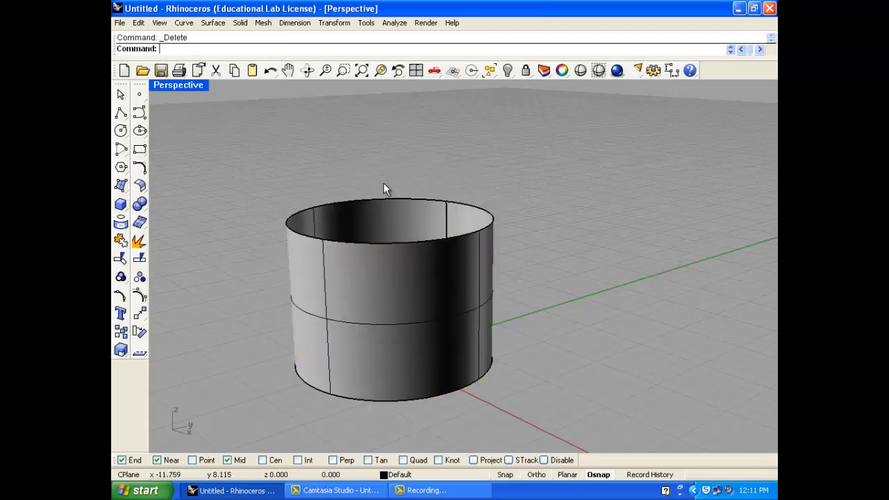
double_click(199, 85)
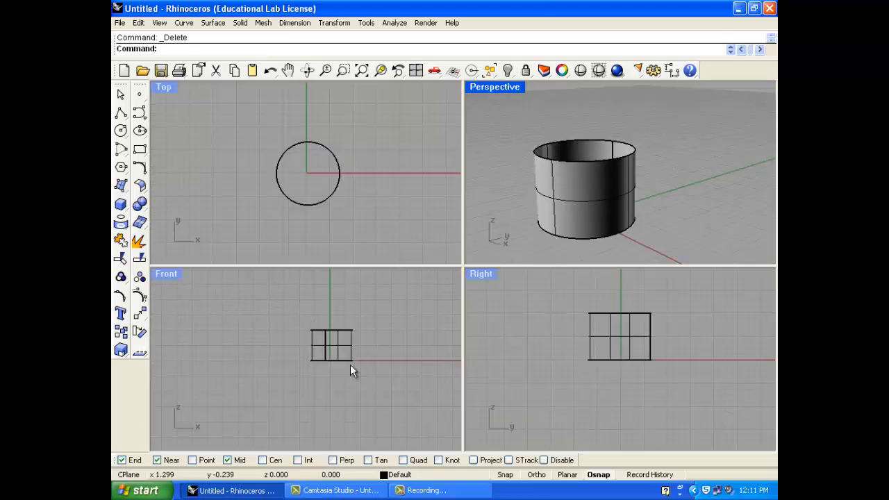
scroll(332, 349, "up", 2)
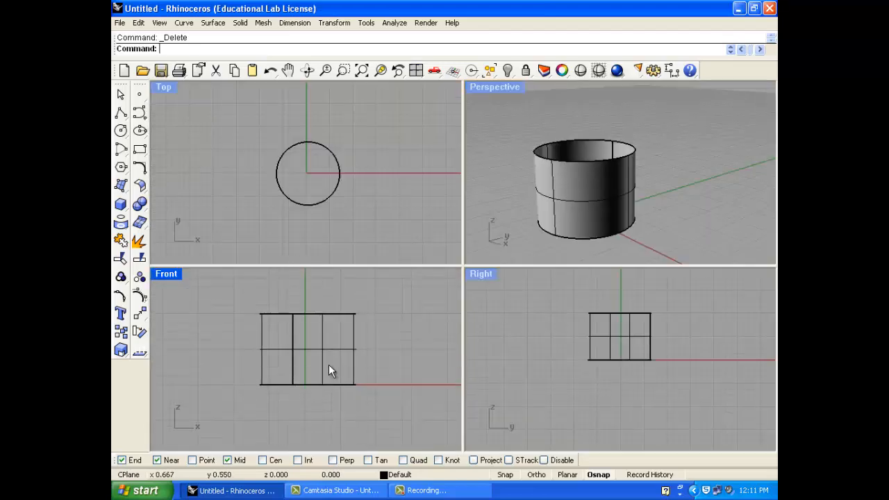
Step: Draw a closed, irregular seven-sided polyline around the upper part of the cylinder in the Front view
left_click(121, 130)
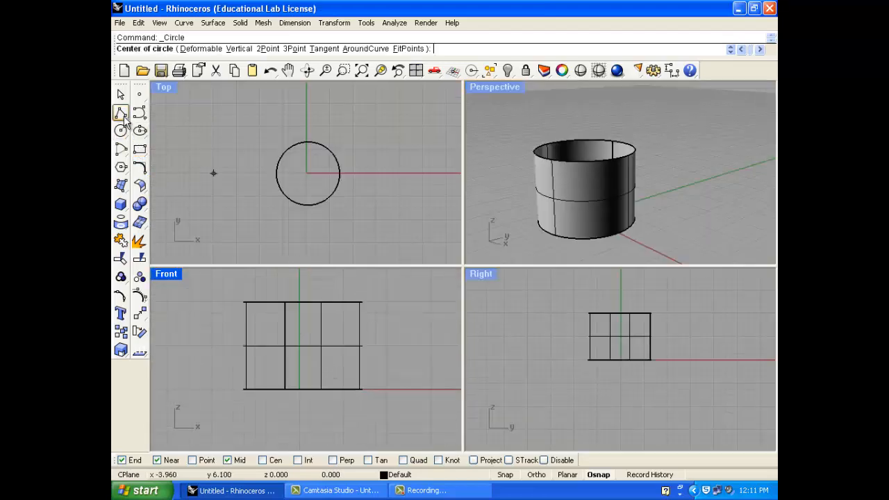
left_click(203, 377)
scroll(270, 303, "up", 2)
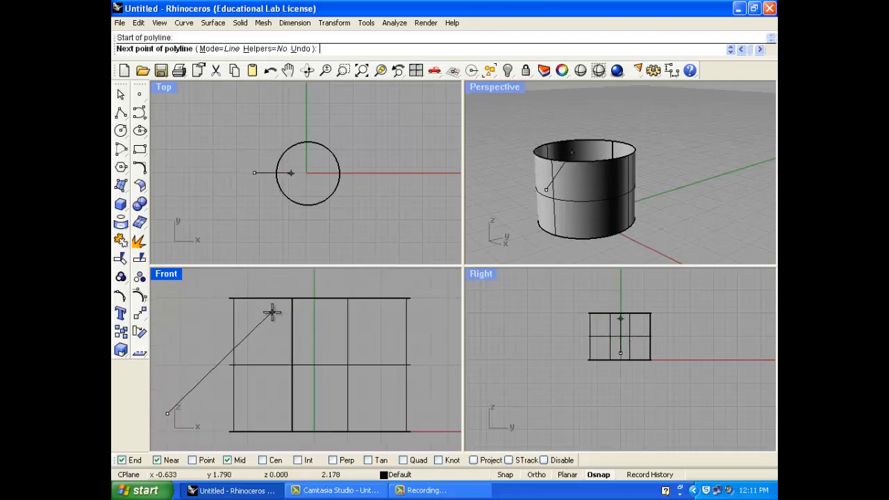
left_click(272, 310)
left_click(370, 301)
scroll(371, 311, "down", 2)
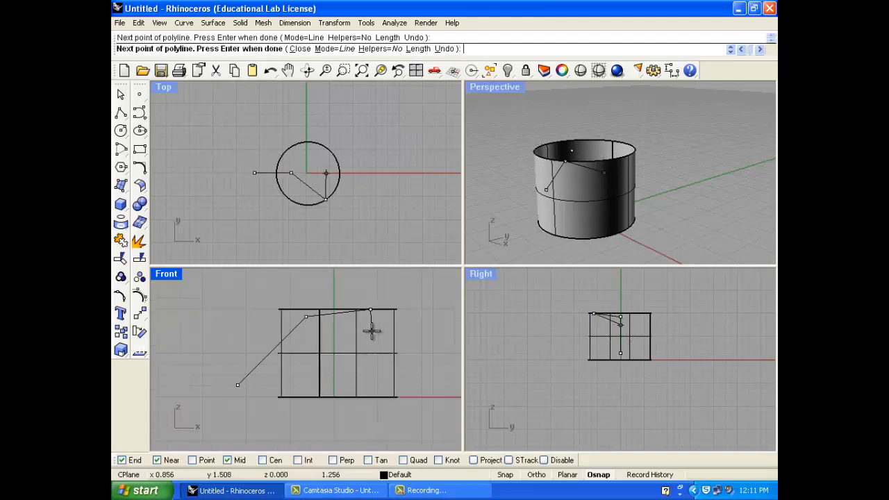
left_click(406, 357)
left_click(430, 302)
left_click(362, 276)
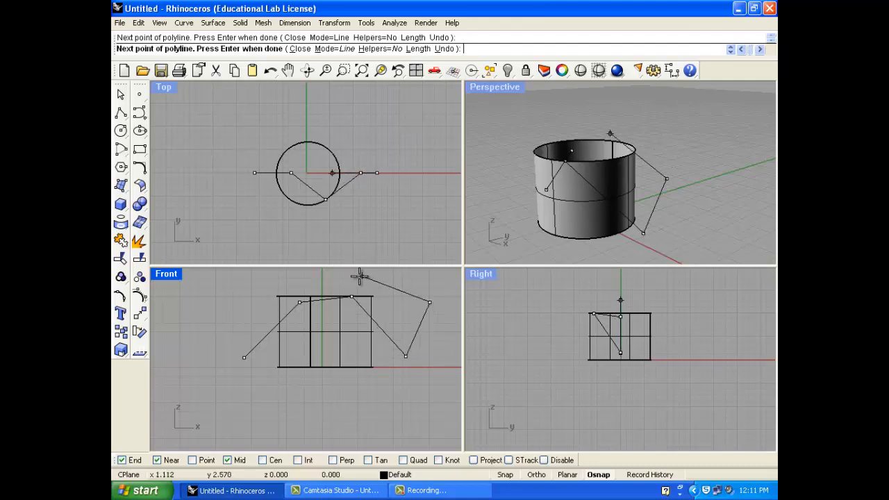
left_click(257, 284)
left_click(242, 357)
right_click(240, 357)
key("Escape")
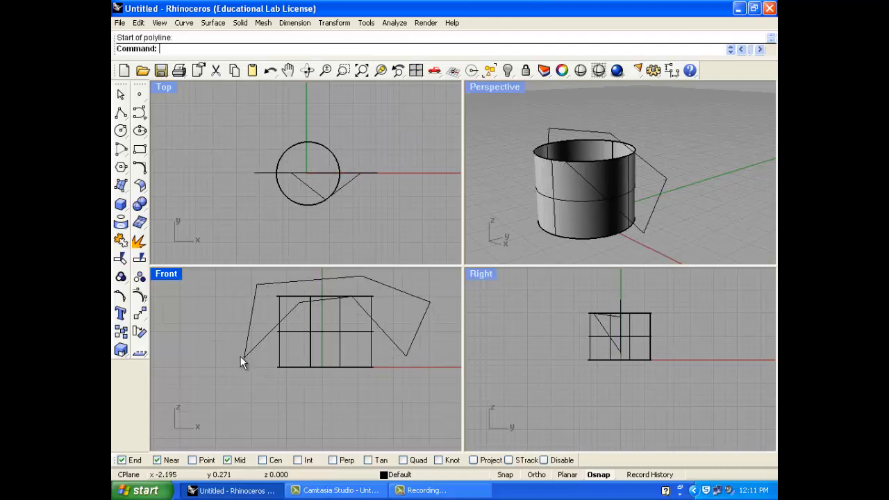
Step: Move the closed polyline in the positive Y direction in the Top view, clear of the cylinder
left_click(357, 188)
left_click_drag(359, 183, 362, 108)
scroll(314, 153, "down", 2)
right_click_drag(310, 150, 282, 149)
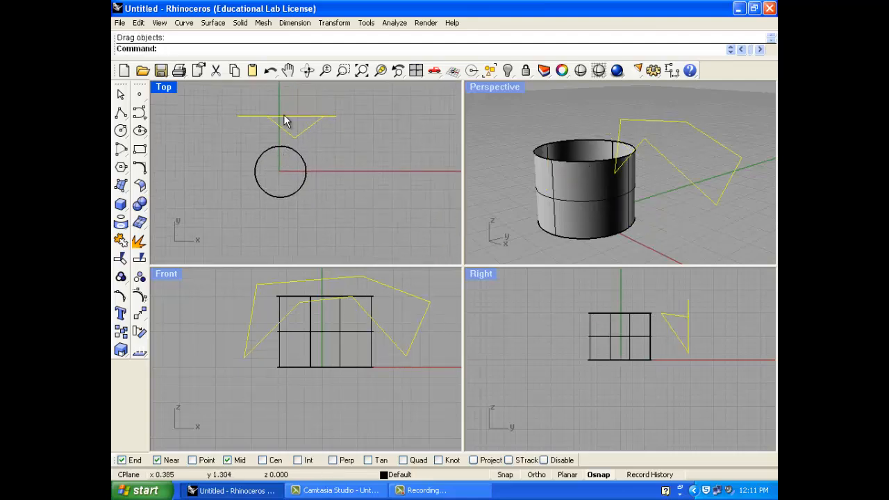
Step: Try a straight, one-sided extrusion of the closed polyline in the negative Y direction, about 7.3 units across the cylinder
left_click(212, 22)
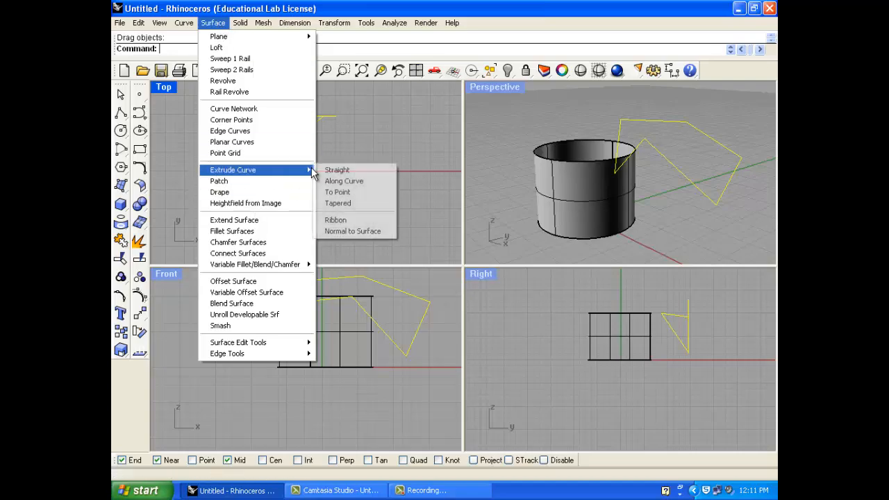
left_click(332, 169)
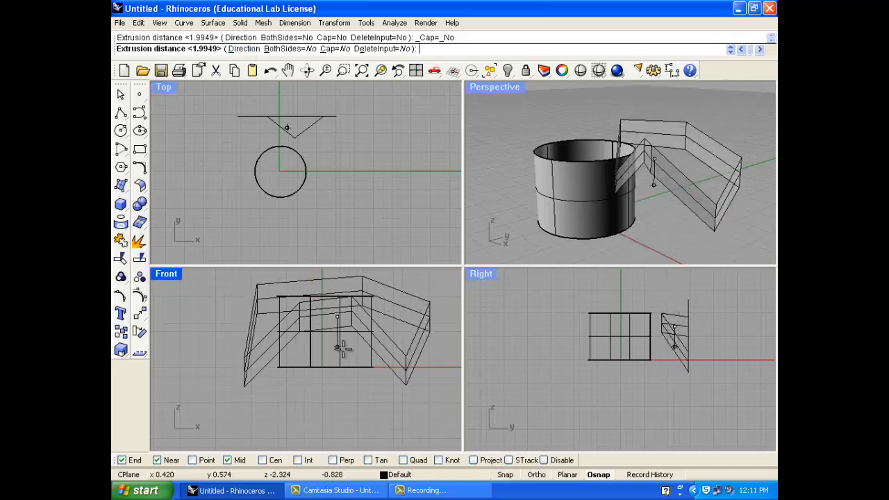
left_click(243, 48)
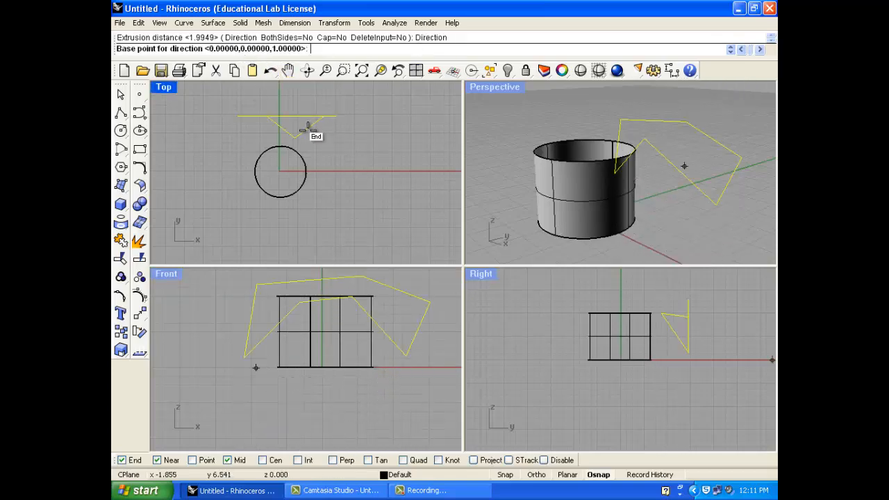
left_click(378, 121)
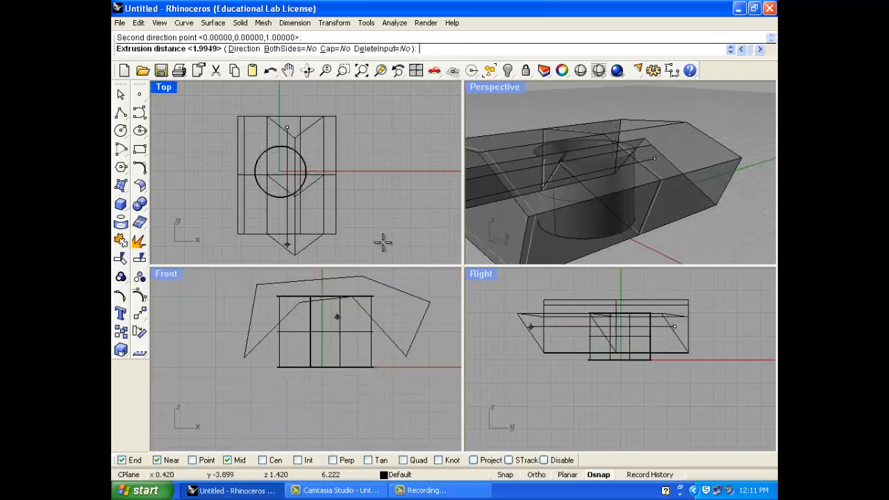
left_click(383, 173)
right_click_drag(371, 168, 343, 209)
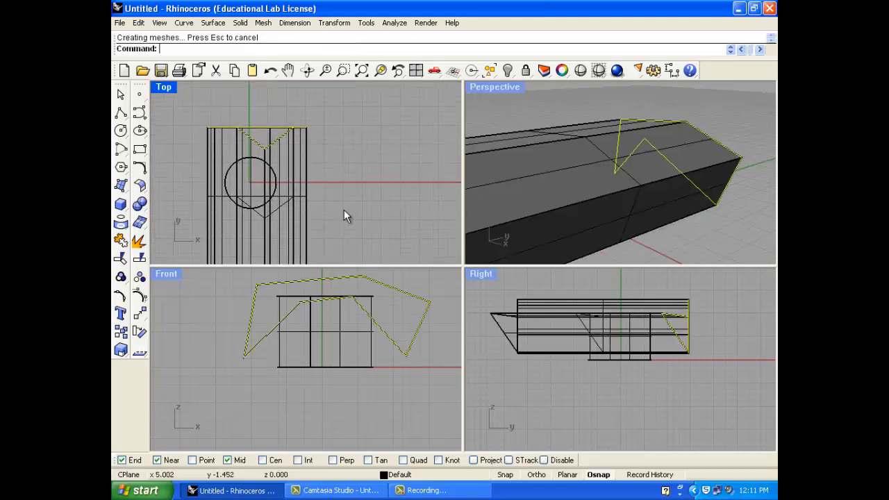
key("ctrl+z")
Step: Extrude the closed polyline along the Y direction to both sides, without caps, far enough to pass completely through the cylinder
right_click(278, 132)
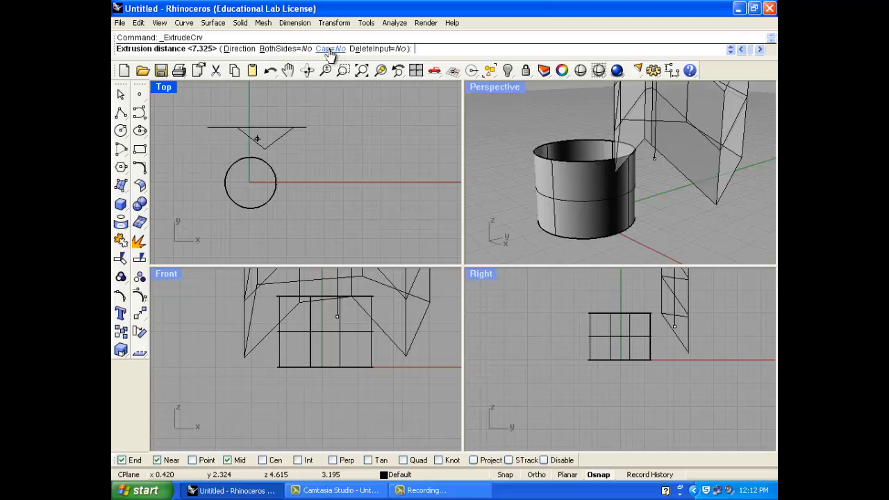
left_click(287, 50)
left_click(239, 48)
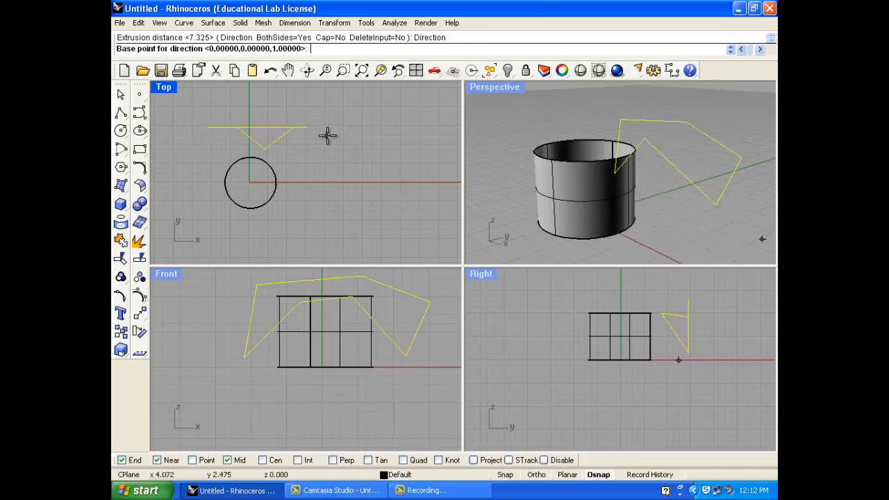
left_click(327, 136)
left_click(329, 164)
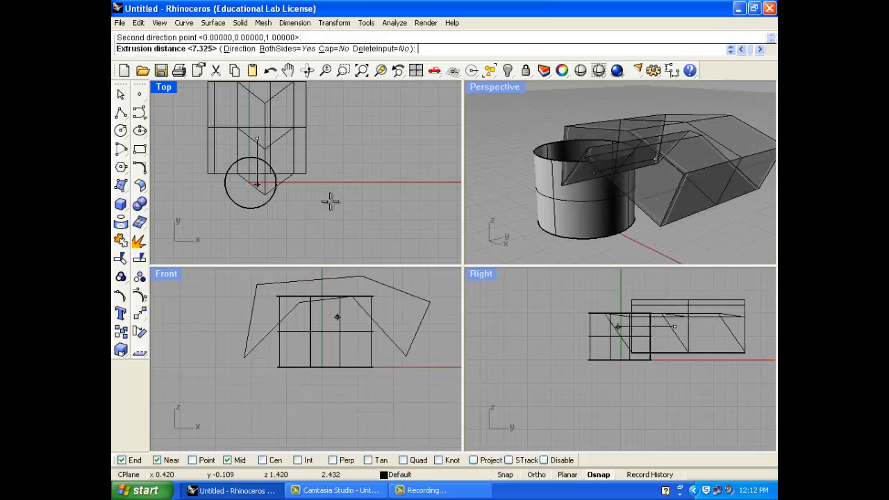
left_click(376, 214)
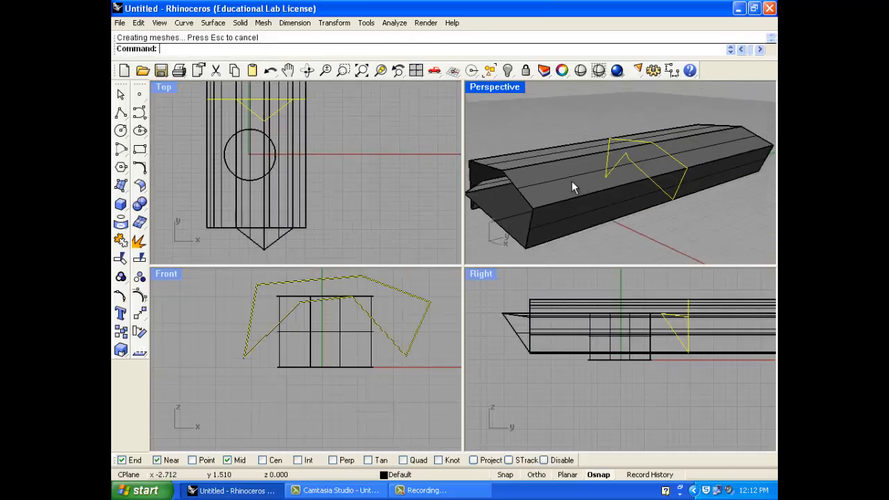
Step: Split the cylinder using the extruded polyline surface as the cutting object
right_click_drag(520, 171, 528, 150)
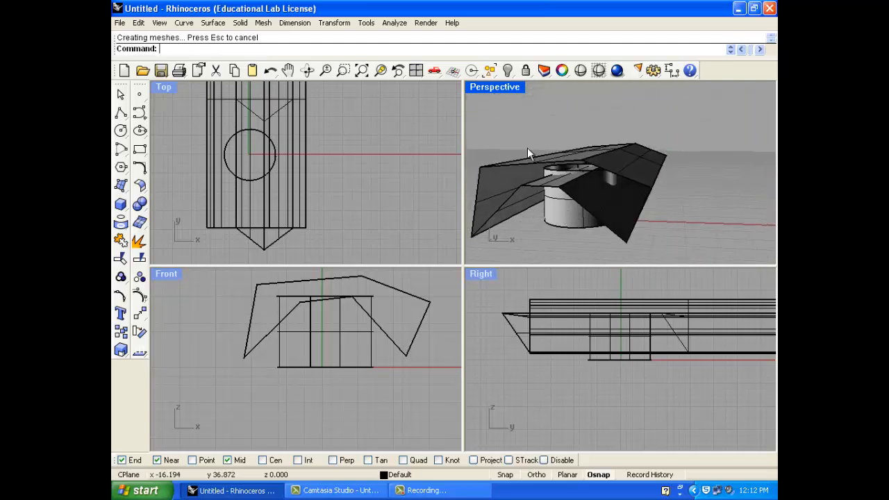
left_click(139, 258)
left_click(549, 221)
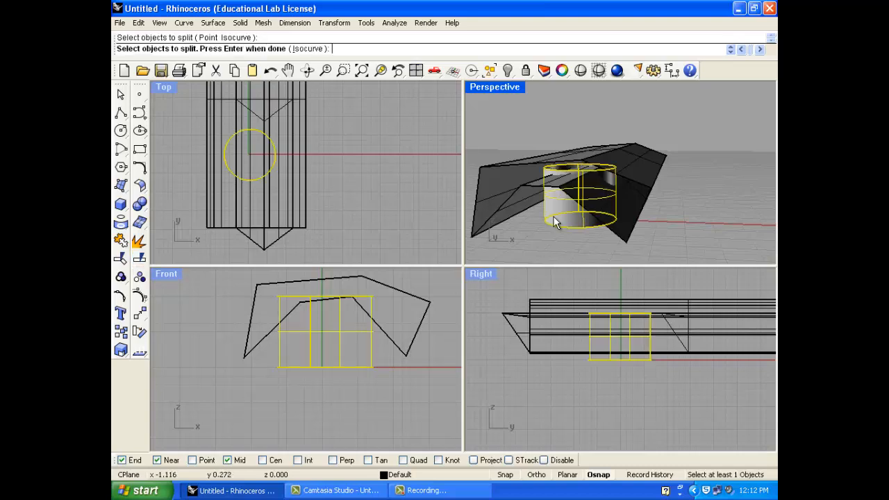
key("Return")
left_click(629, 164)
key("Return")
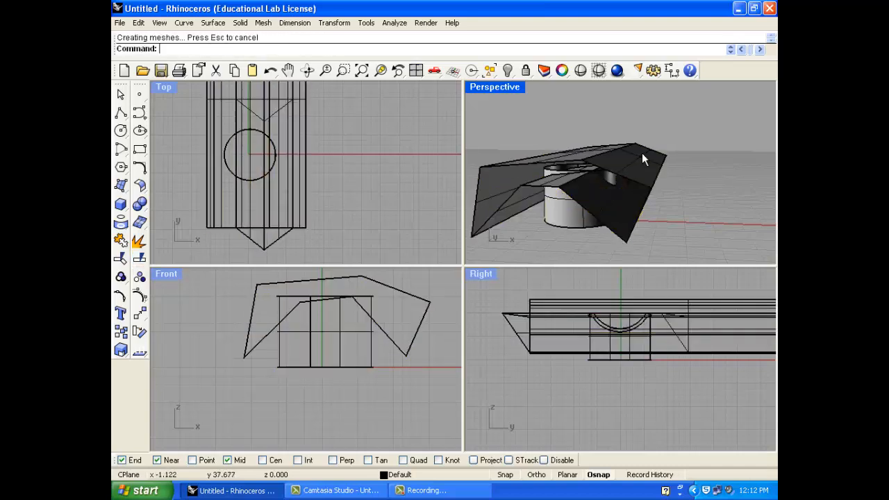
Step: Delete the cut-off piece at the cylinder's upper positive X side and the extruded cutting surface
left_click(617, 175)
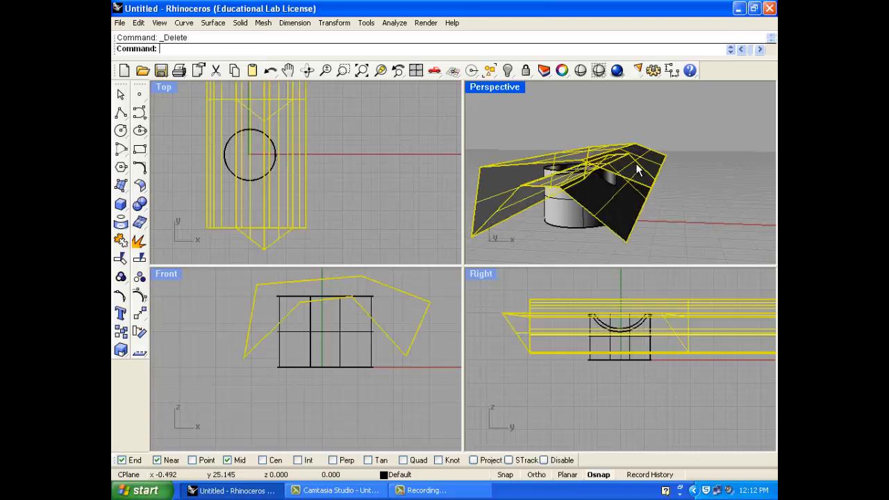
key("Delete")
left_click(611, 186)
key("Delete")
Step: Delete the remaining cut-off upper piece of the cylinder and the closed polyline, keeping only the trimmed cylinder body
scroll(576, 166, "up", 5)
left_click(538, 179)
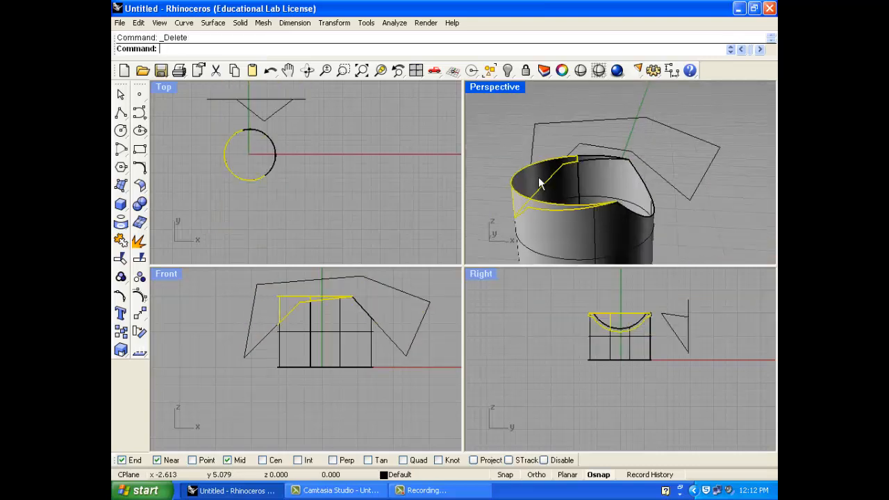
key("Delete")
left_click(581, 154)
key("Delete")
right_click_drag(600, 212, 664, 131)
left_click_drag(642, 145, 641, 148)
key("Delete")
right_click_drag(661, 182, 626, 160)
scroll(549, 210, "down", 3)
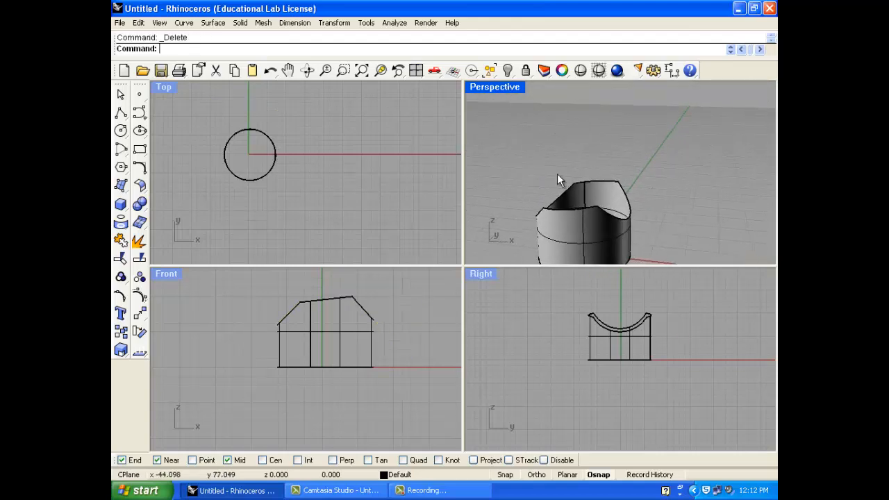
Step: Maximize the Perspective viewport to work on the trimmed cylinder's open upper rim
key("ctrl+m")
mouse_move(547, 183)
right_mouse_down()
mouse_move(427, 238)
mouse_move(371, 308)
mouse_move(358, 203)
mouse_move(264, 224)
mouse_move(250, 289)
mouse_move(417, 225)
mouse_move(550, 207)
mouse_move(546, 191)
right_mouse_up()
right_click_drag(288, 256, 407, 244)
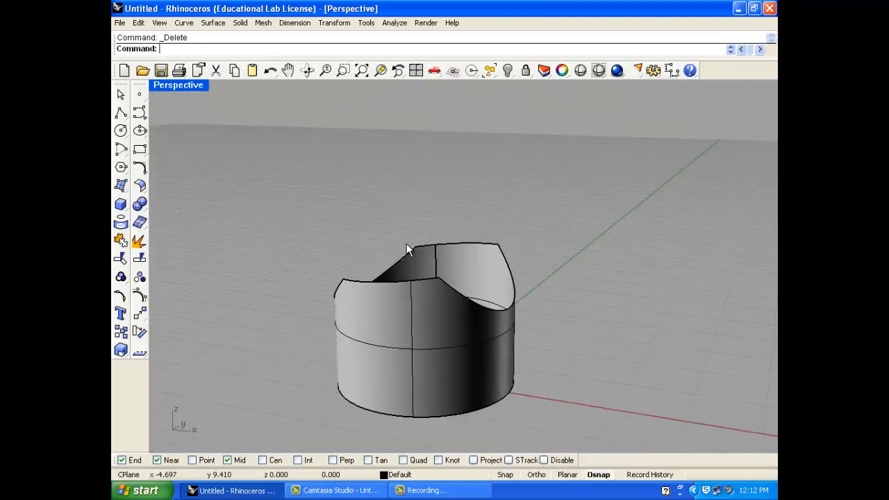
right_click_drag(294, 276, 466, 298)
Step: Try Cap Planar Holes on the trimmed cylinder and undo the cap
left_click(451, 289)
left_click(240, 23)
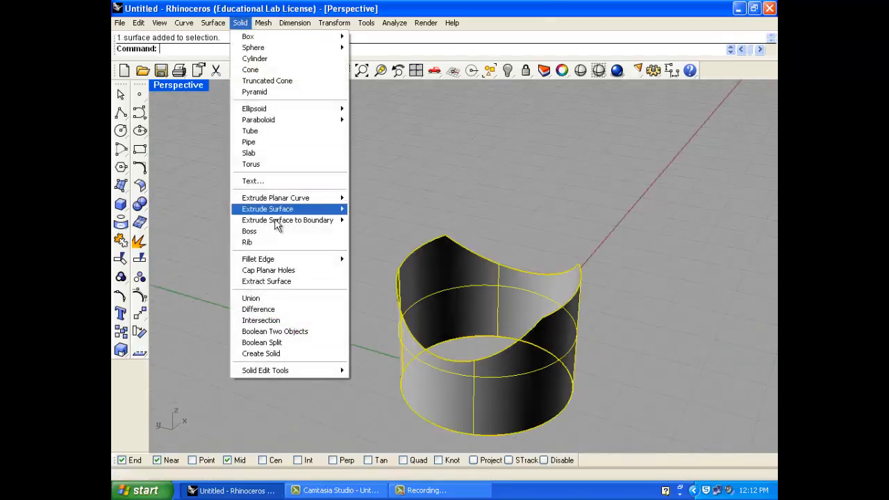
left_click(313, 270)
right_click_drag(394, 254, 467, 272)
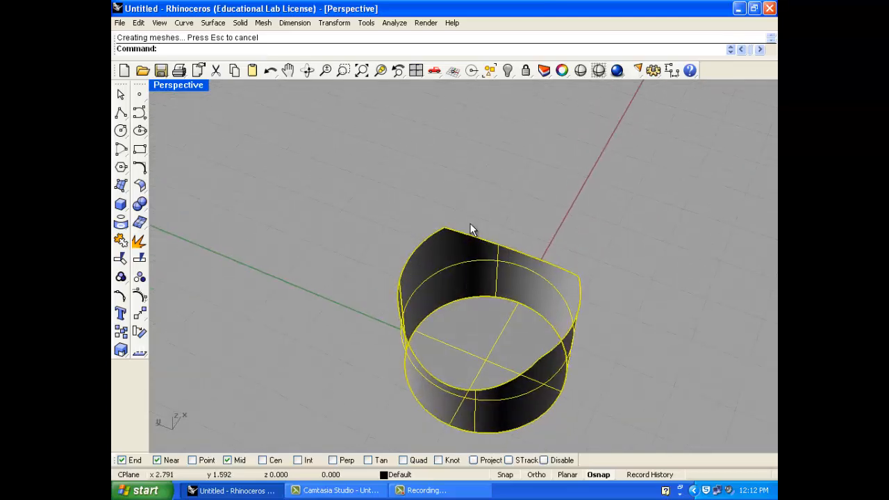
key("ctrl+z")
Step: Preview and create a Patch surface through the trimmed cylinder's upper edges with 12 U spans, 13 V spans and stiffness 3
right_click_drag(484, 321, 401, 257)
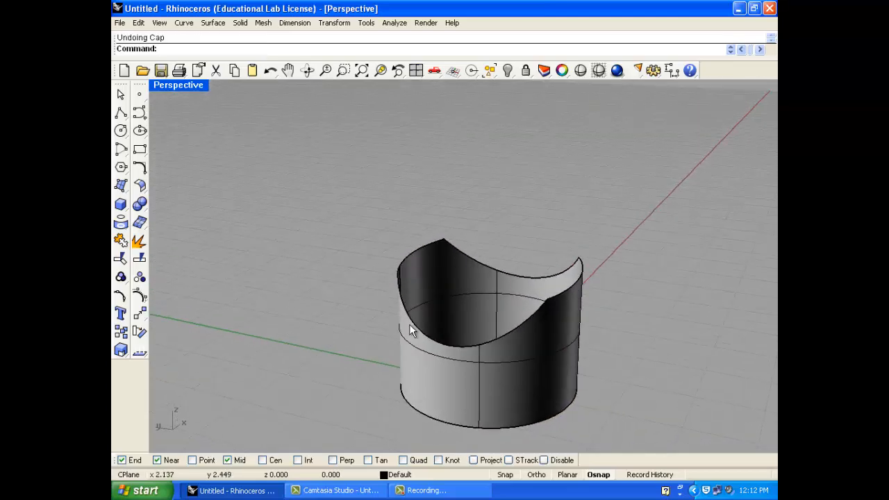
right_click_drag(410, 325, 603, 335)
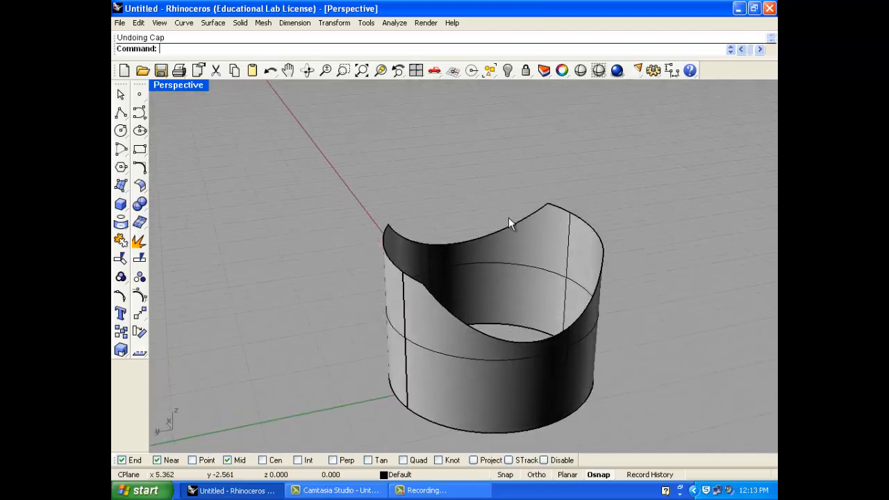
right_click_drag(520, 274, 490, 271)
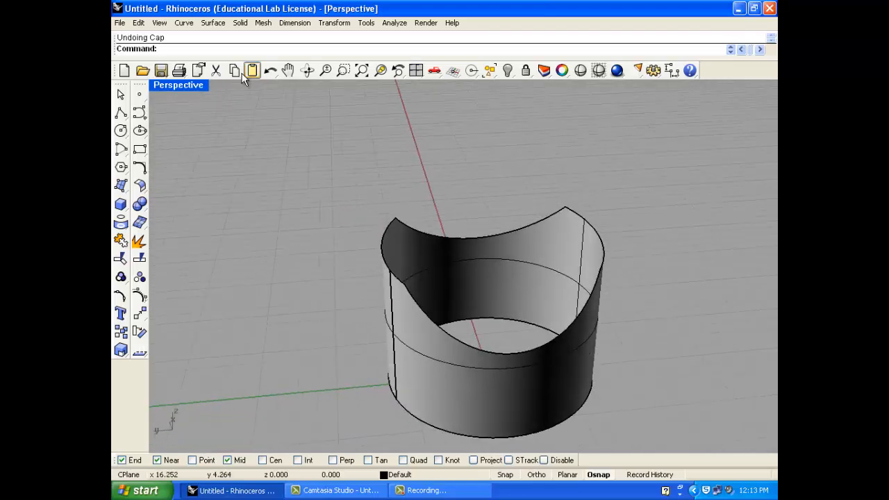
left_click(213, 24)
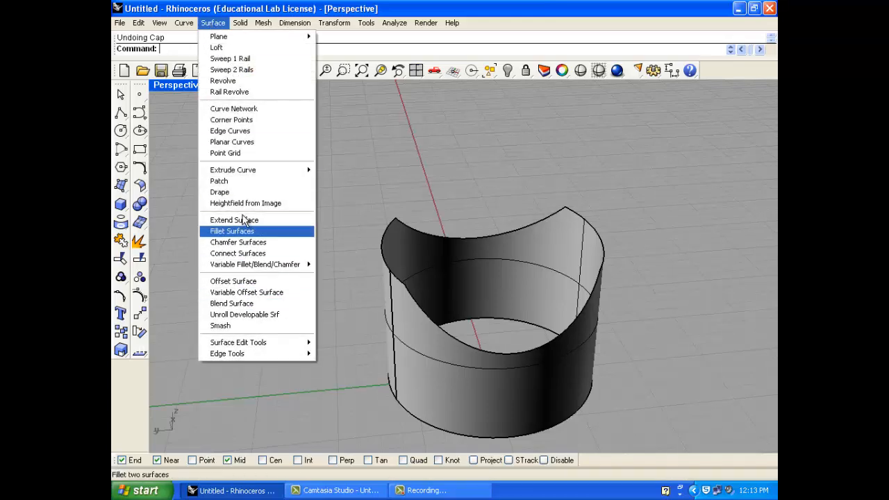
left_click(233, 182)
right_click_drag(536, 257, 318, 298)
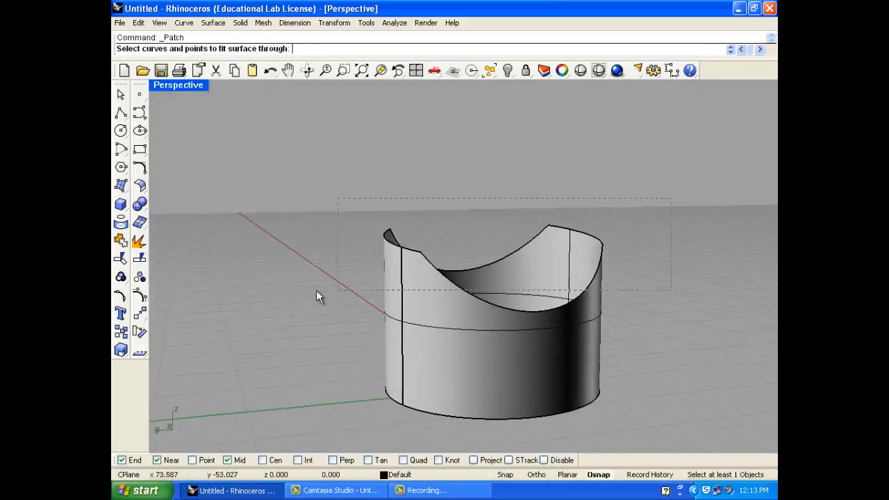
left_click(411, 222)
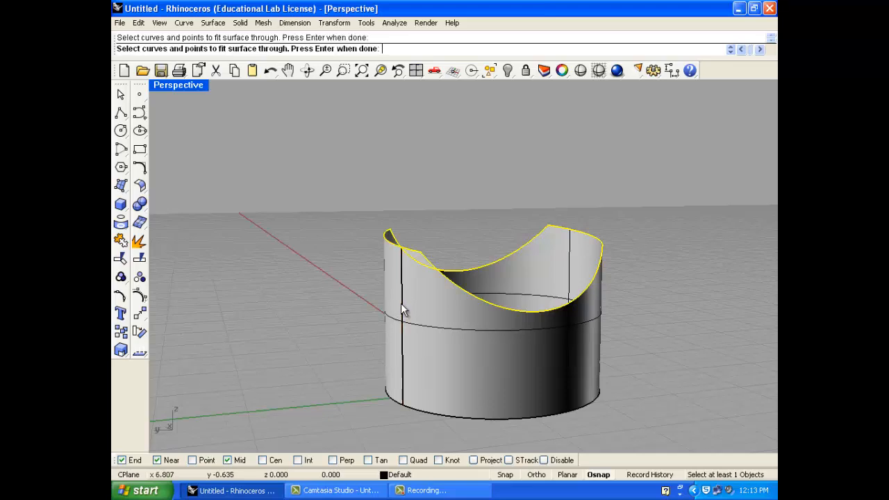
right_click_drag(403, 311, 423, 244)
key("Return")
left_click(617, 306)
scroll(458, 248, "up", 8)
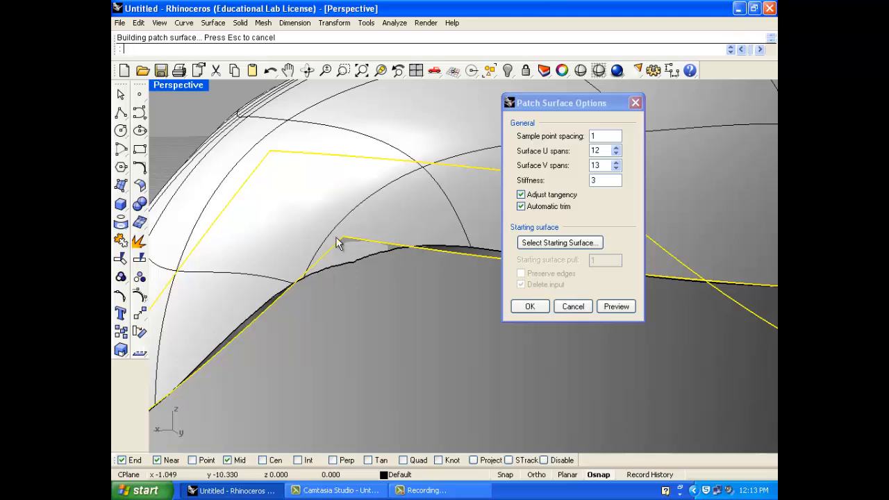
scroll(372, 251, "down", 8)
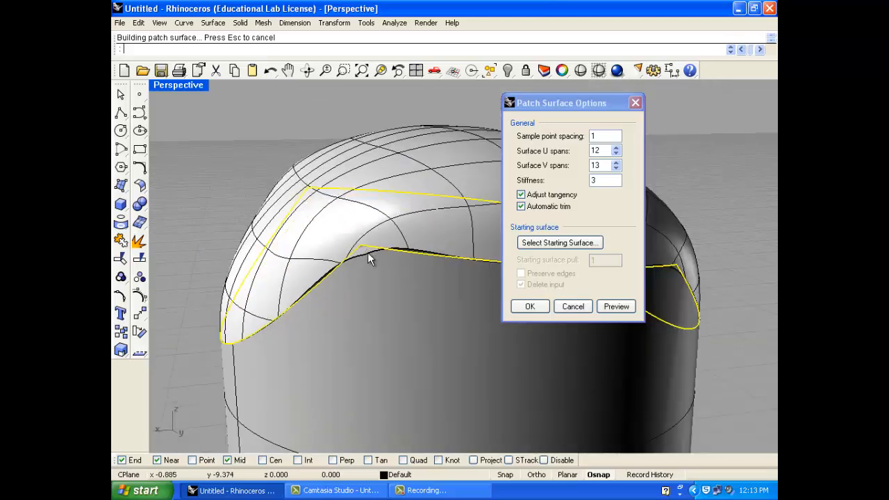
left_click(531, 306)
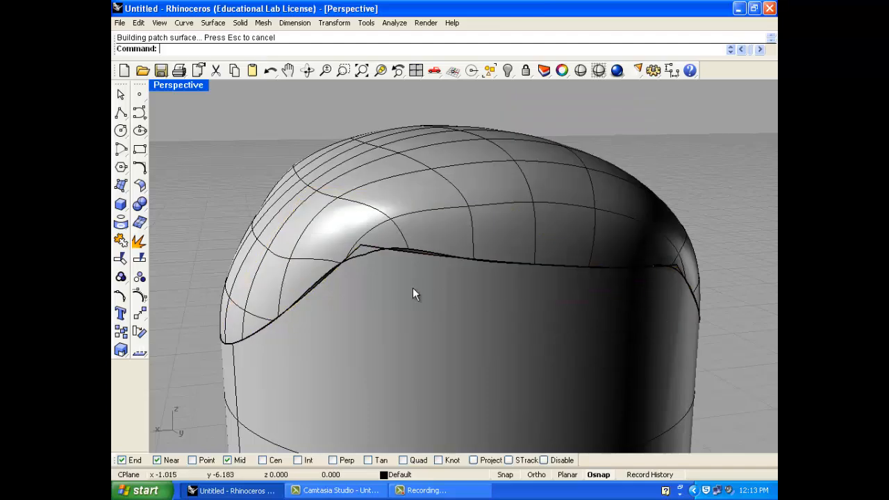
Step: Check the gap at the cylinder's upper corner and try to join the patch surface to the cylinder
right_click_drag(412, 291, 388, 283)
scroll(334, 265, "up", 5)
right_click_drag(335, 264, 336, 257)
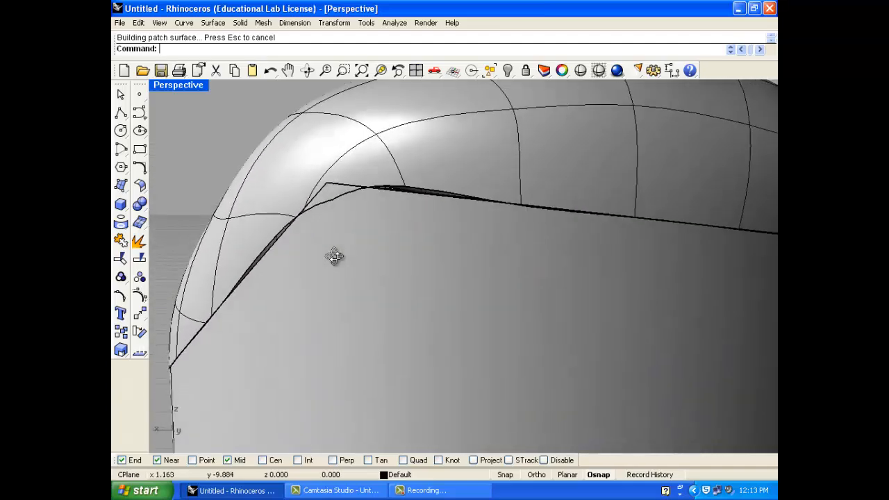
left_click(338, 231)
left_click(426, 155)
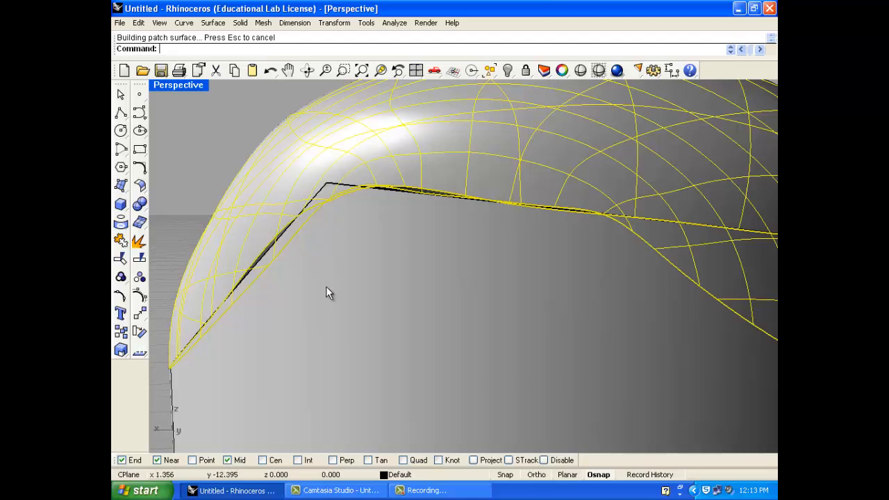
left_click(120, 239)
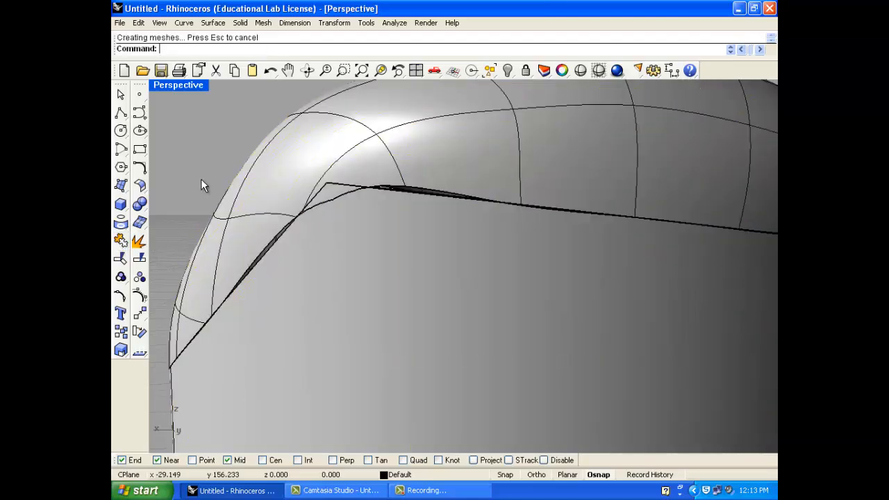
left_click(327, 221)
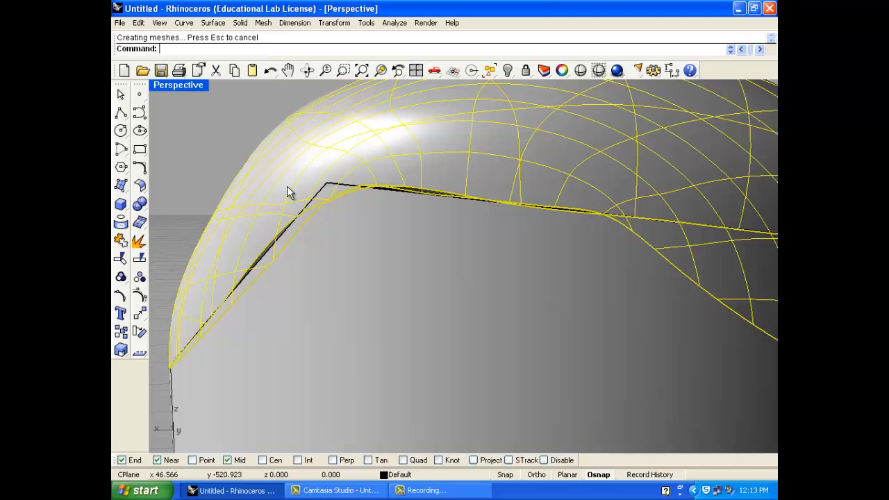
scroll(331, 206, "down", 2)
left_click(219, 196)
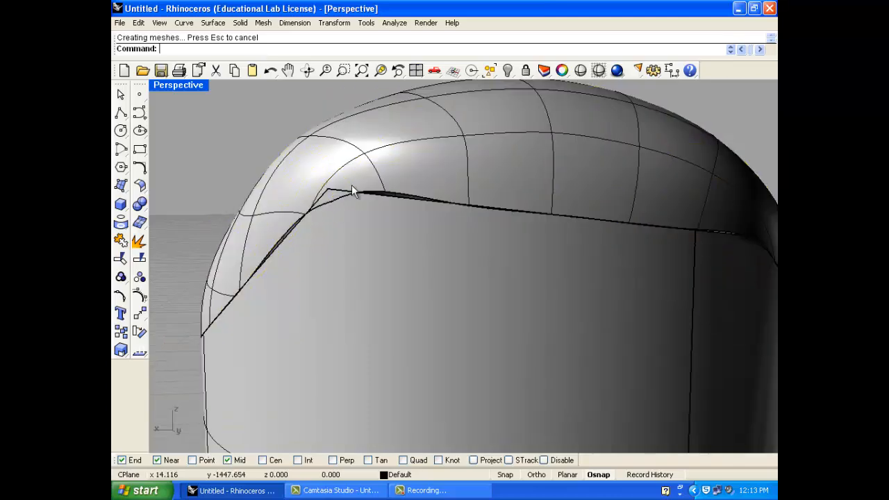
Step: Delete the patch surface from the trimmed cylinder after checking its edge fit once more
scroll(402, 211, "up", 3)
scroll(408, 220, "down", 4)
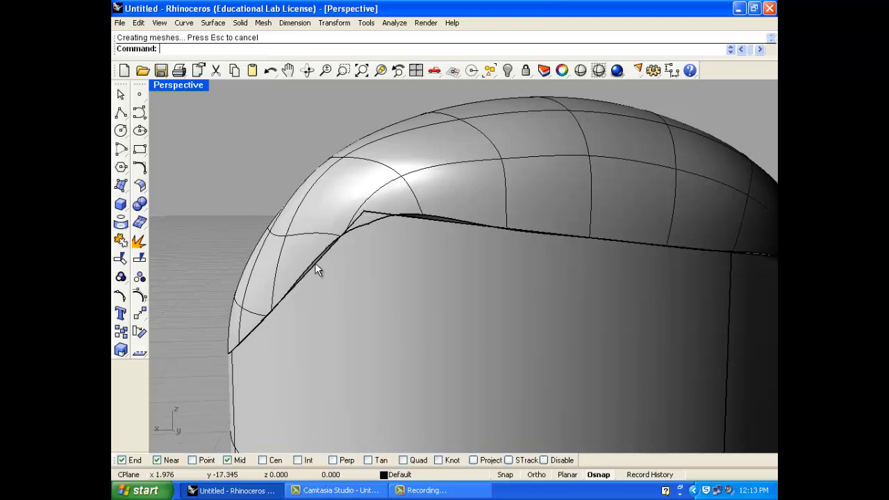
right_click_drag(315, 263, 261, 286)
left_click(335, 205)
key("Delete")
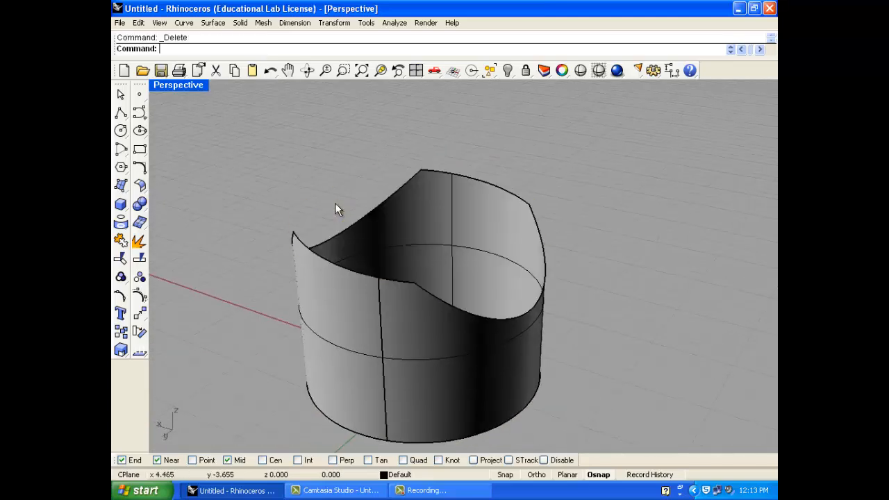
right_click_drag(335, 203, 381, 204)
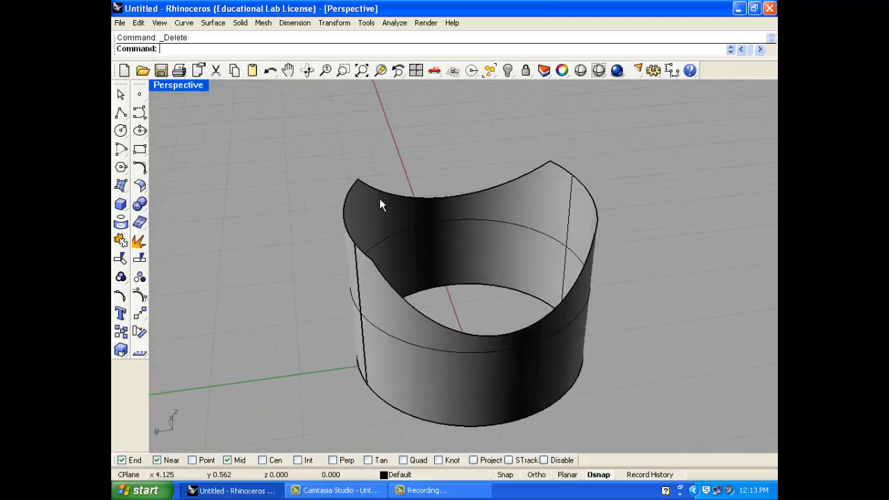
Step: Create an Edge Curves surface from the two concave upper edges and one curved end edge of the trimmed cylinder
left_click(215, 25)
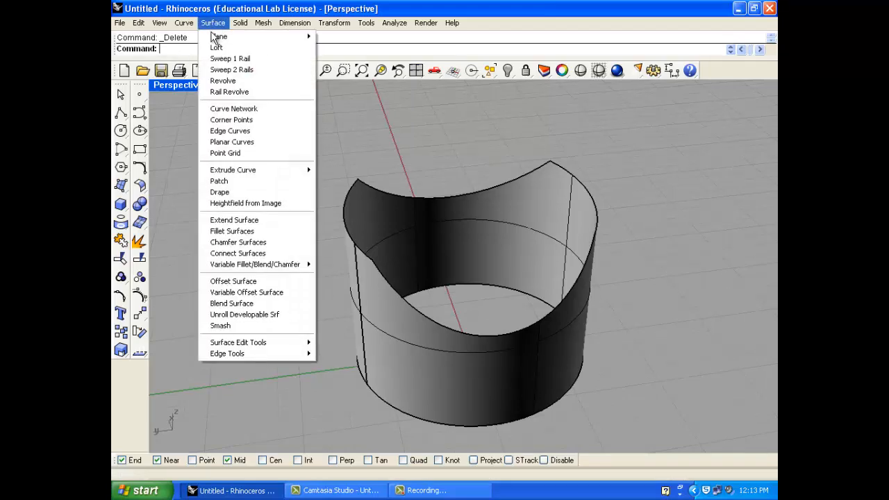
left_click(243, 131)
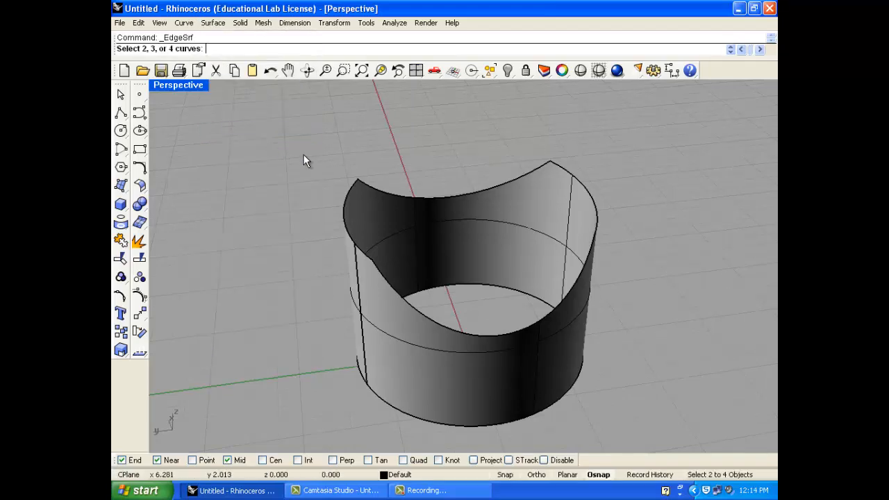
left_click(441, 197)
left_click(581, 274)
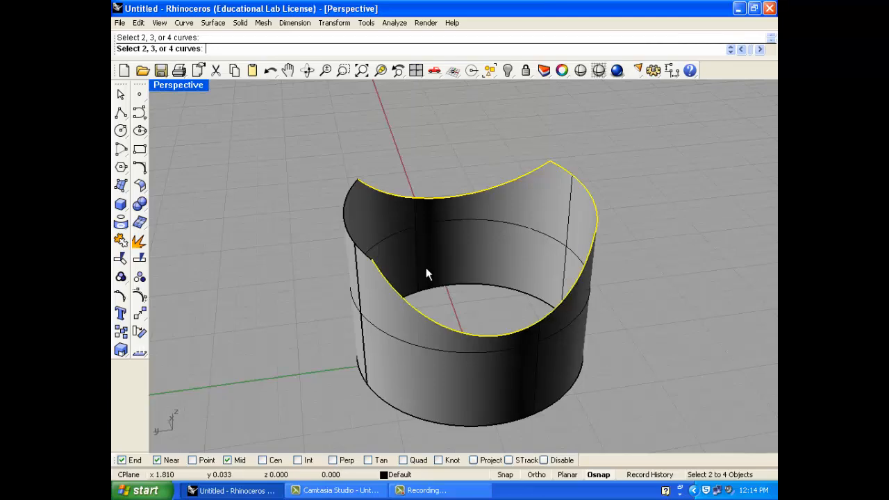
left_click(344, 224)
Step: Check the edge surface's fit at the cylinder's upper corner and delete the surface
scroll(366, 249, "up", 6)
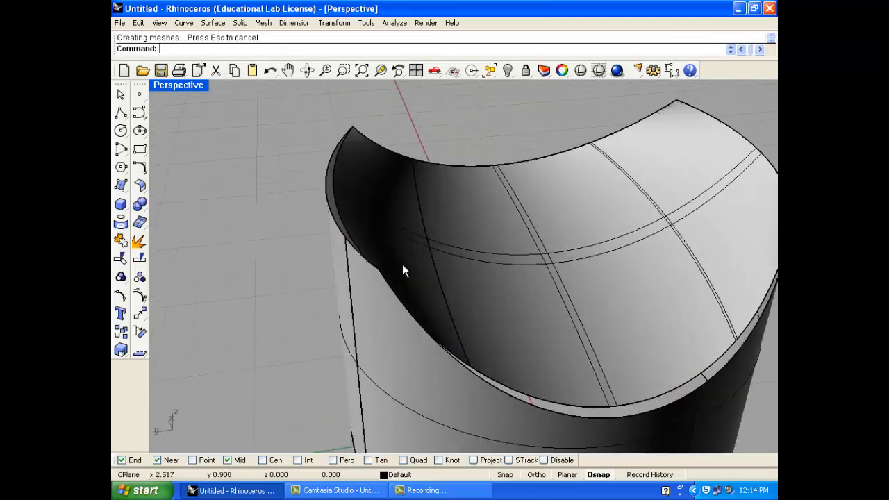
mouse_move(402, 264)
right_mouse_down()
mouse_move(271, 240)
mouse_move(425, 248)
mouse_move(391, 254)
mouse_move(410, 257)
right_mouse_up()
scroll(381, 226, "down", 4)
scroll(385, 234, "up", 5)
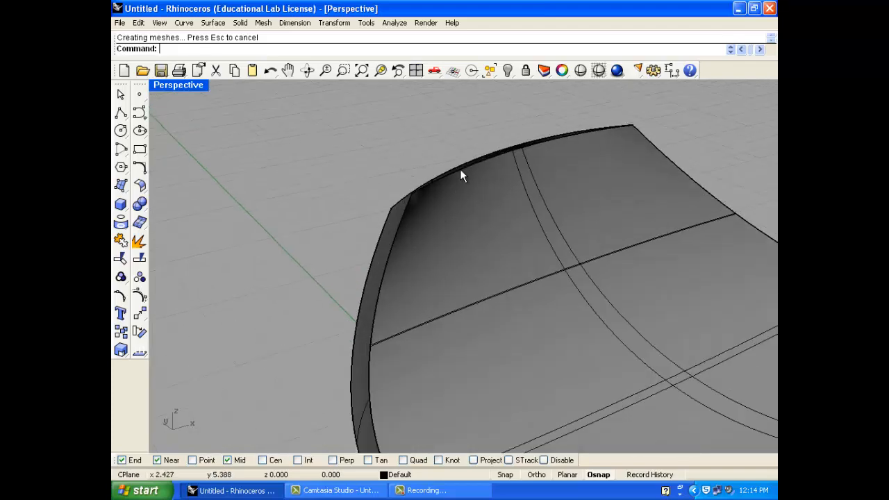
right_click_drag(355, 229, 238, 188)
left_click(372, 220)
key("Delete")
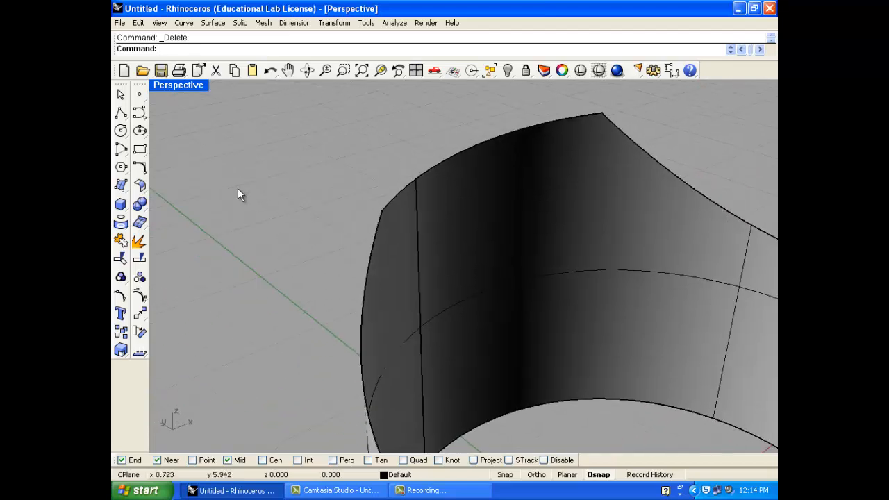
Step: Try duplicating the borders of the trimmed cylinder and undo the duplication
left_click(183, 22)
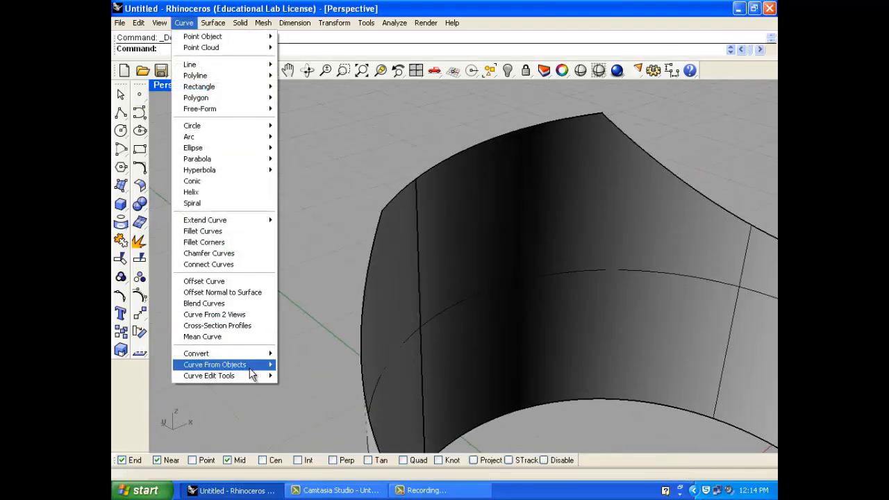
mouse_move(251, 367)
left_click(316, 203)
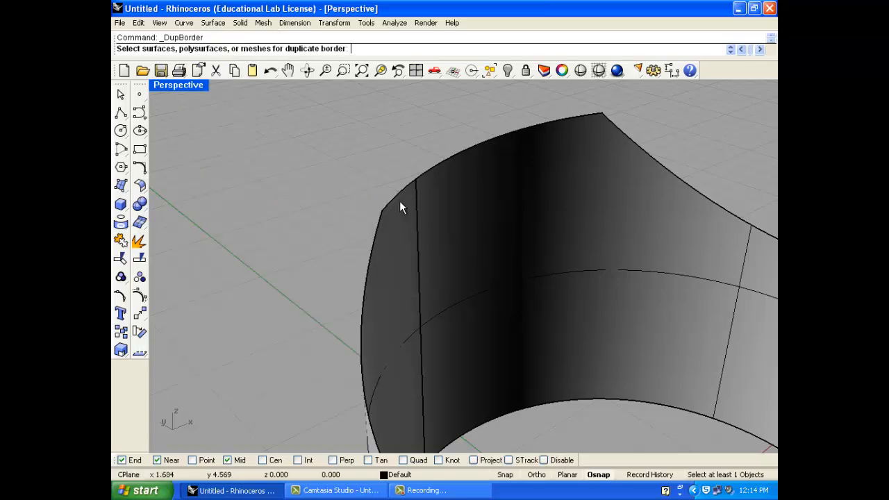
left_click(403, 189)
key("Return")
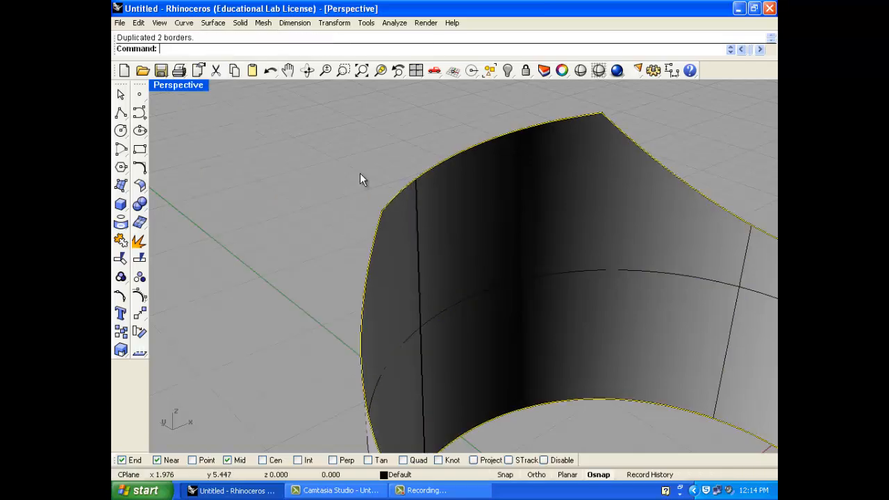
right_click_drag(405, 202, 372, 210)
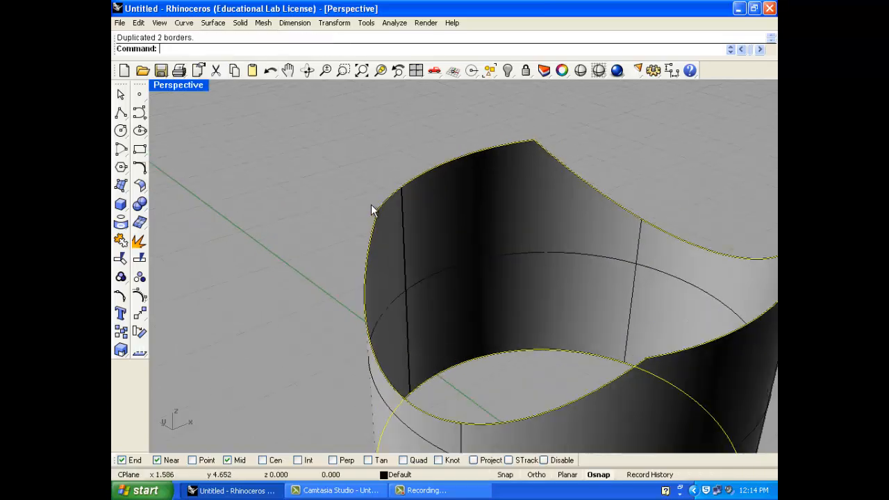
key("ctrl+z")
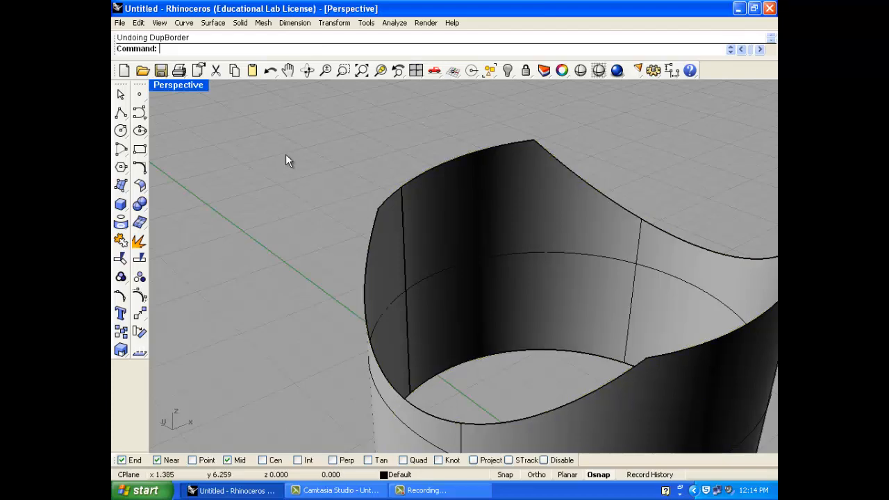
Step: Duplicate the two edge segments along the cylinder's seamed upper end and join them into one curve
left_click(184, 23)
mouse_move(268, 365)
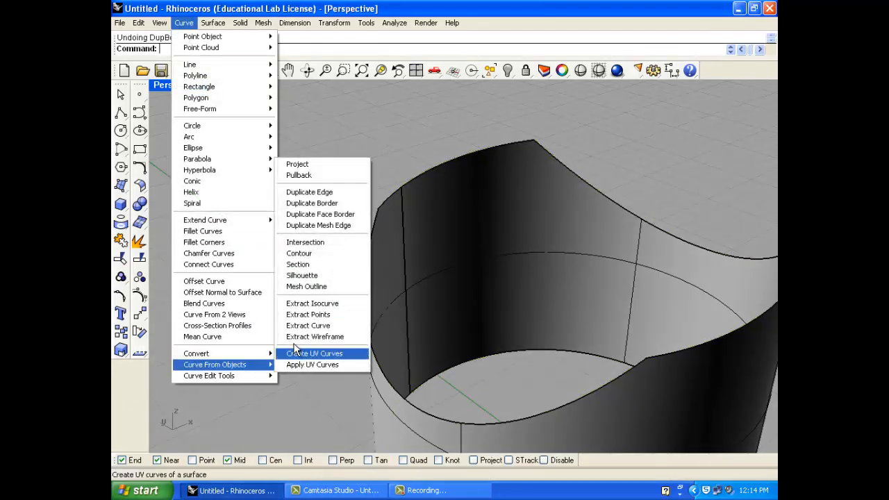
left_click(309, 192)
left_click(423, 174)
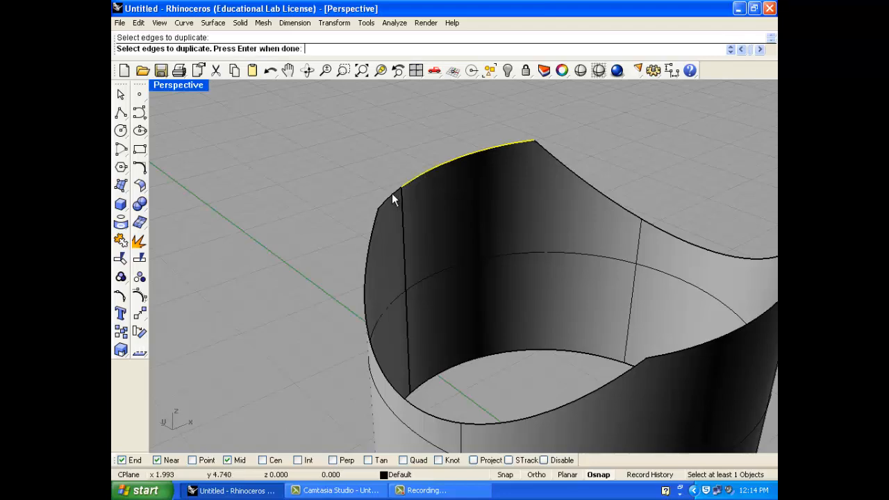
key("Return")
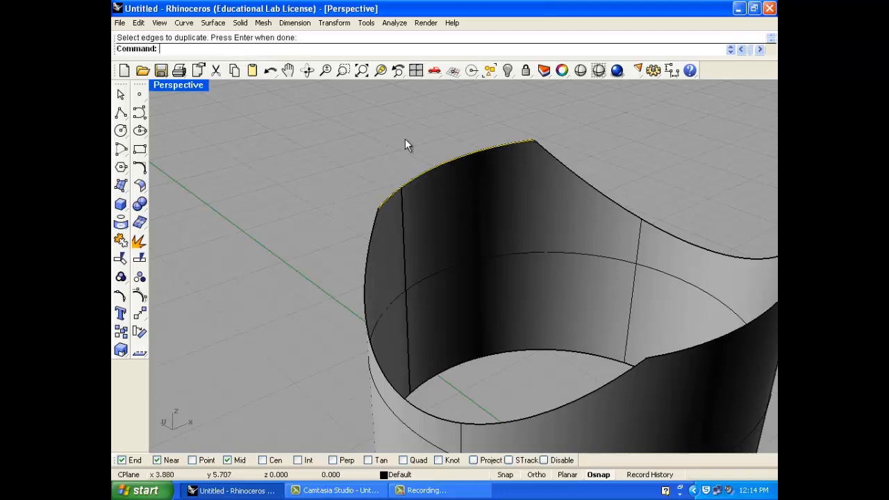
left_click(120, 241)
left_click(410, 182)
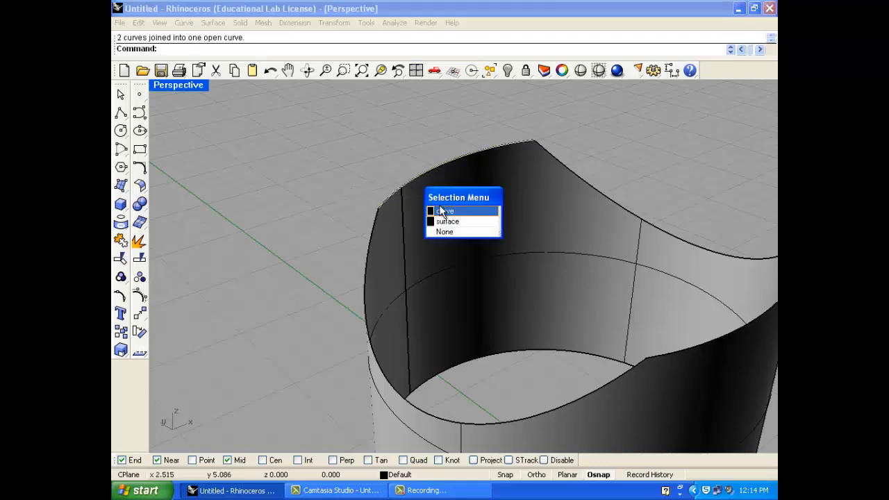
left_click(360, 173)
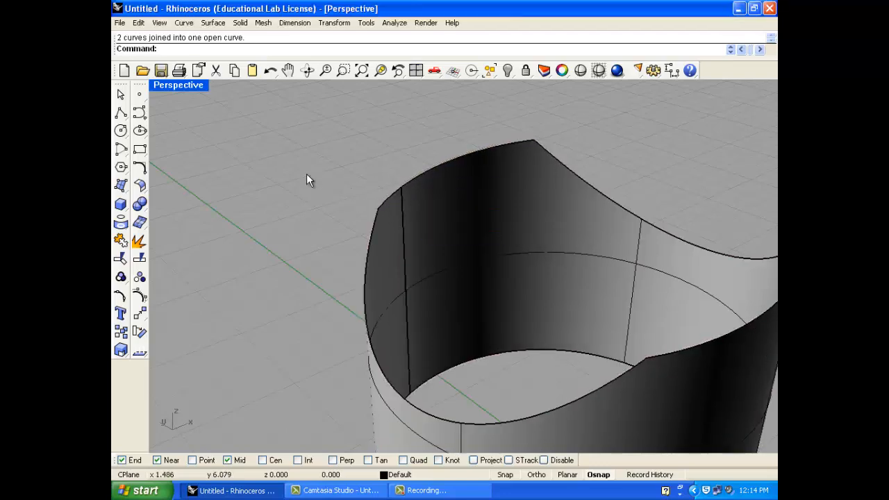
Step: Create an Edge Curves surface over the cylinder's upper opening using the joined curve and the adjoining upper edges
scroll(307, 179, "down", 4)
left_click(212, 22)
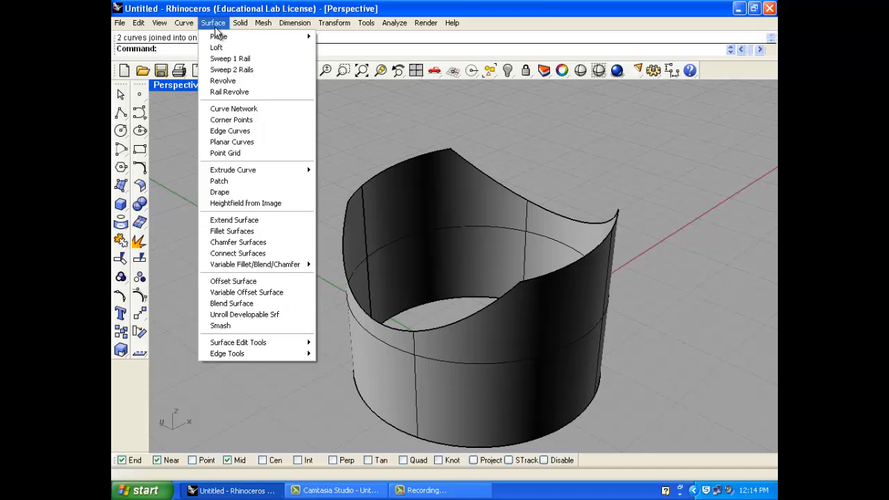
left_click(230, 130)
left_click(367, 178)
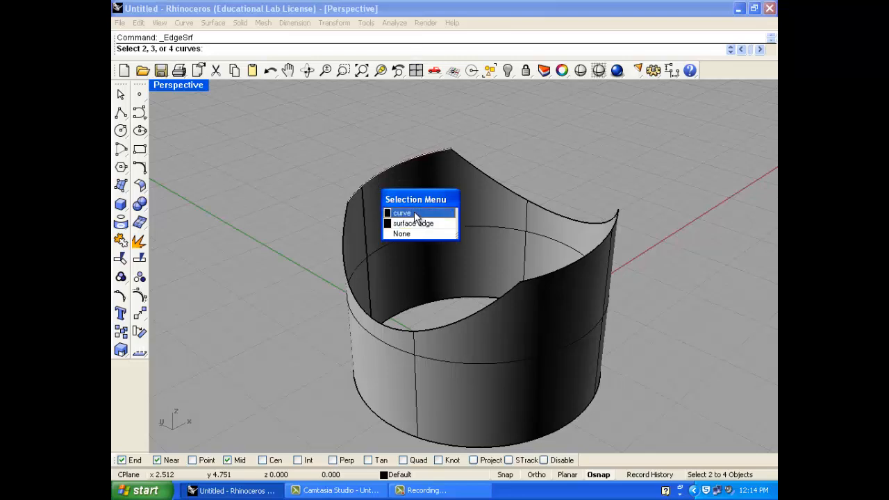
left_click(477, 168)
key("Return")
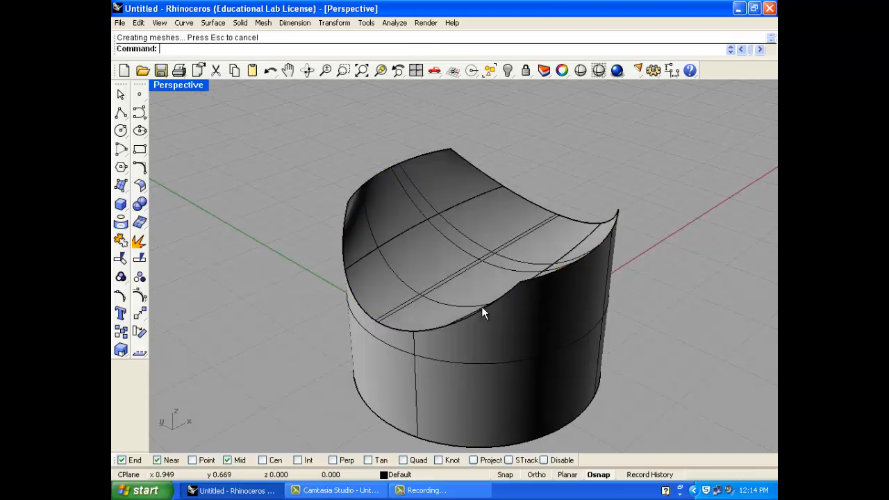
Step: Examine how the new surface meets the cylinder at its upper corner and along the rim
right_click_drag(373, 303, 343, 207)
scroll(345, 203, "up", 5)
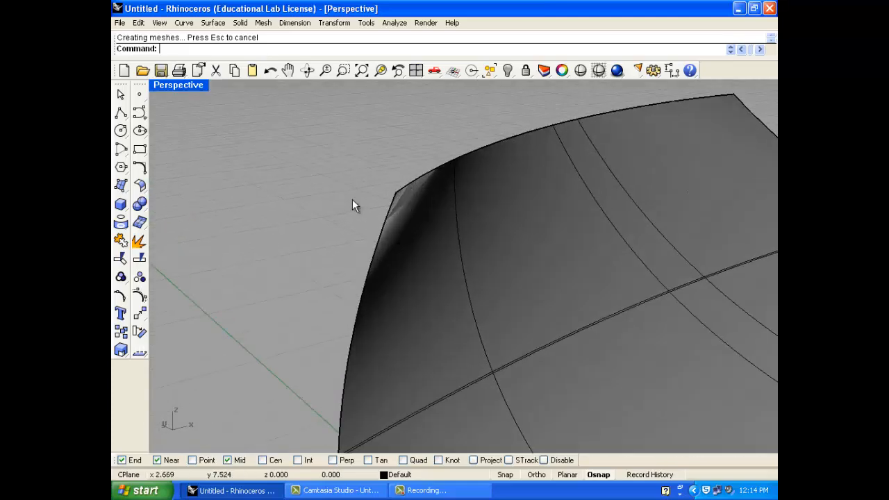
right_click_drag(423, 234, 389, 206)
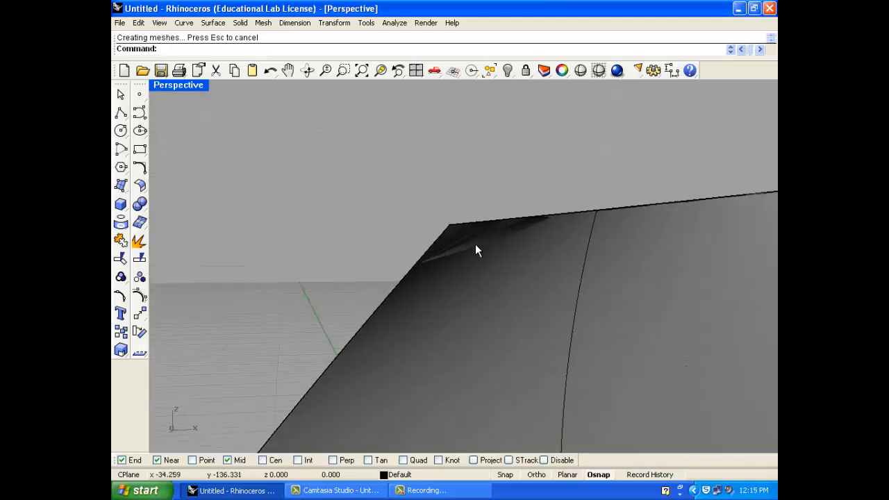
left_click(476, 243)
right_click_drag(476, 215, 440, 313)
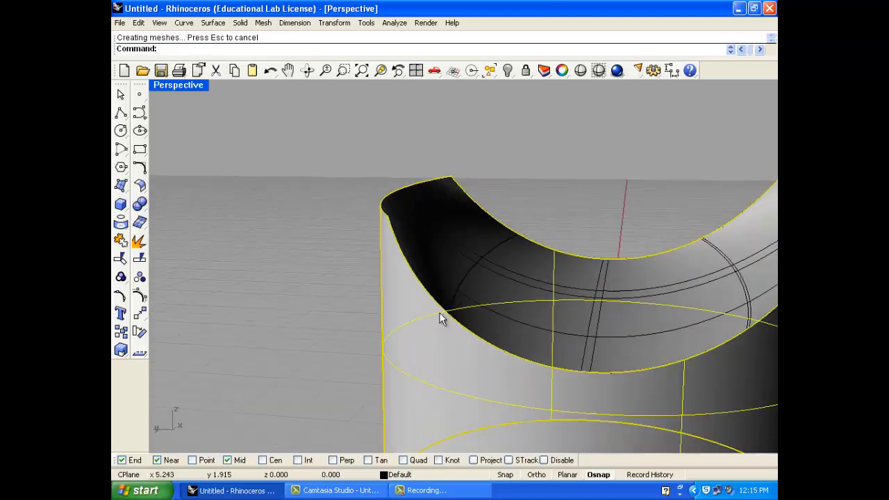
scroll(321, 253, "down", 5)
right_click_drag(321, 253, 396, 234)
Step: Join all the objects together and explode the resulting polysurface again
left_click(302, 264)
key("ctrl+a")
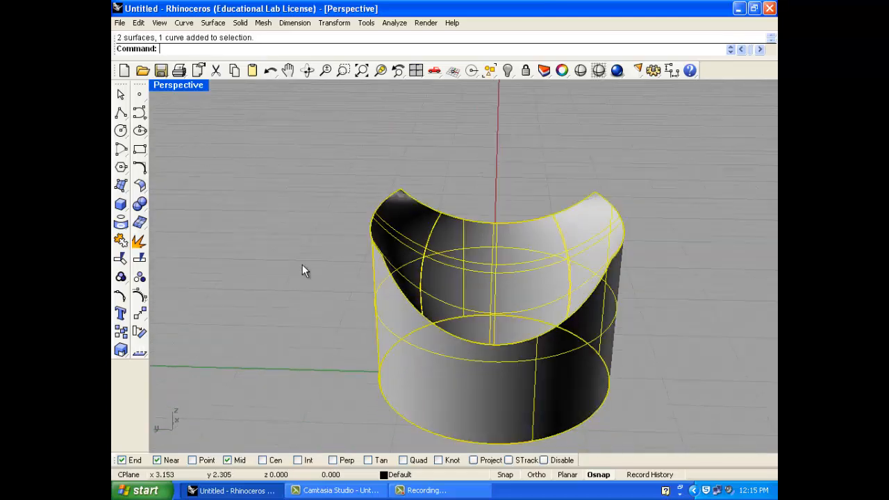
left_click(120, 240)
right_click_drag(376, 296, 298, 285)
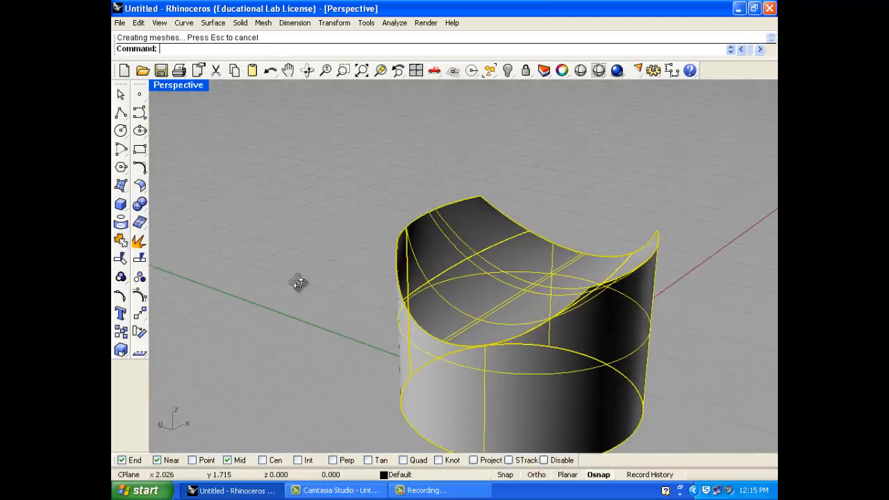
left_click(120, 258)
scroll(299, 273, "down", 3)
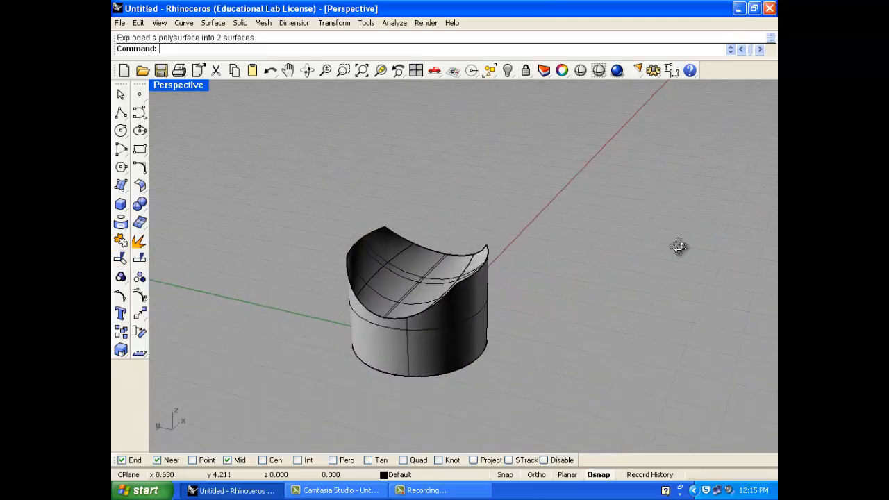
Step: Inspect the edge surface from several sides and delete it from the cylinder
right_click_drag(679, 247, 566, 134)
left_click(416, 70)
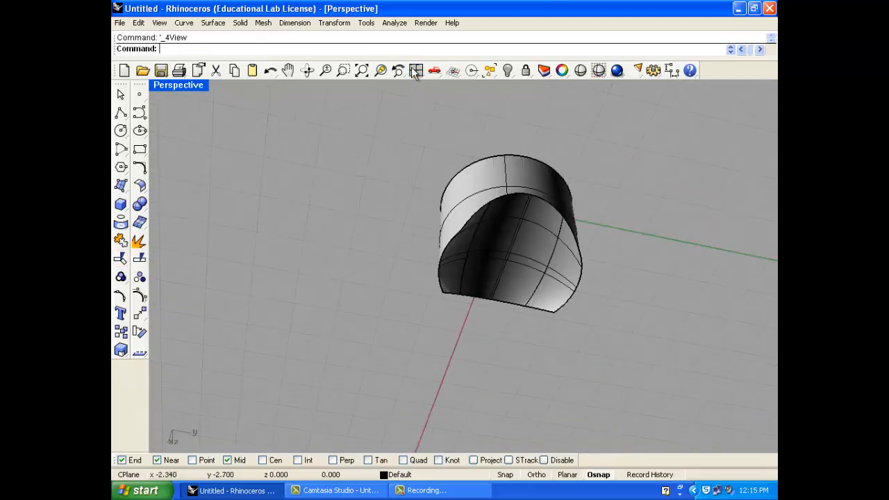
right_click_drag(540, 189, 415, 261)
double_click(493, 87)
scroll(417, 307, "up", 4)
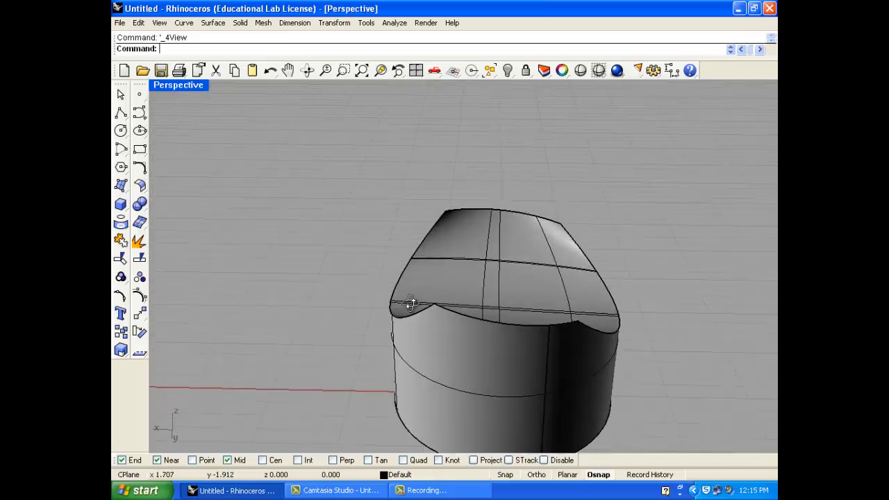
right_click_drag(410, 302, 512, 279)
scroll(514, 276, "up", 4)
right_click_drag(567, 249, 355, 282)
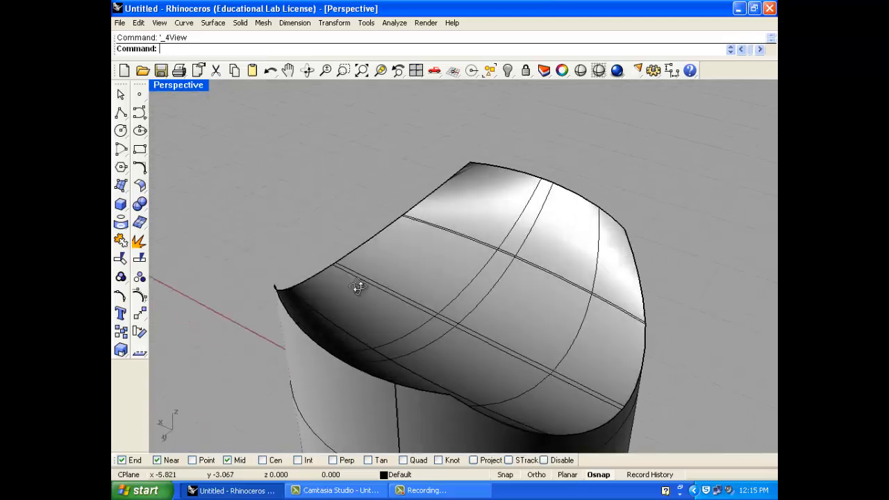
left_click(353, 282)
key("Delete")
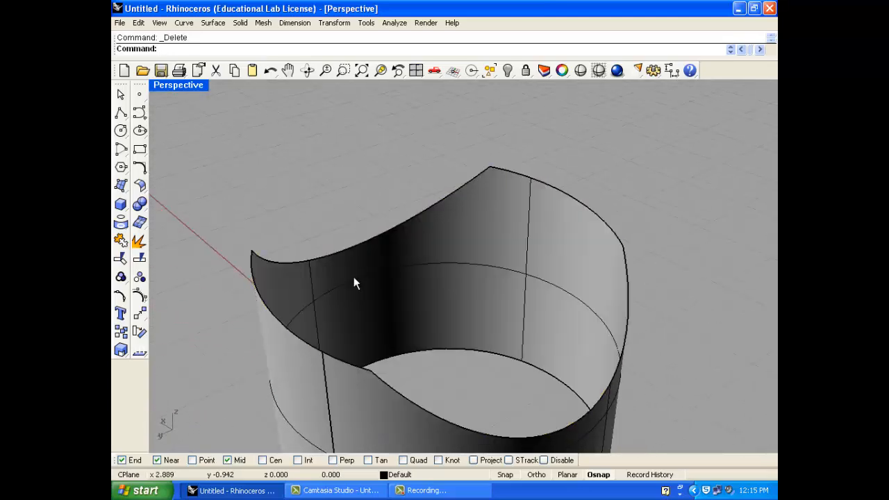
Step: Draw a straight polyline between the two corner endpoints across one concave upper edge of the cylinder
scroll(353, 274, "down", 3)
right_click_drag(351, 264, 338, 232)
scroll(314, 311, "up", 2)
right_click_drag(315, 311, 316, 274)
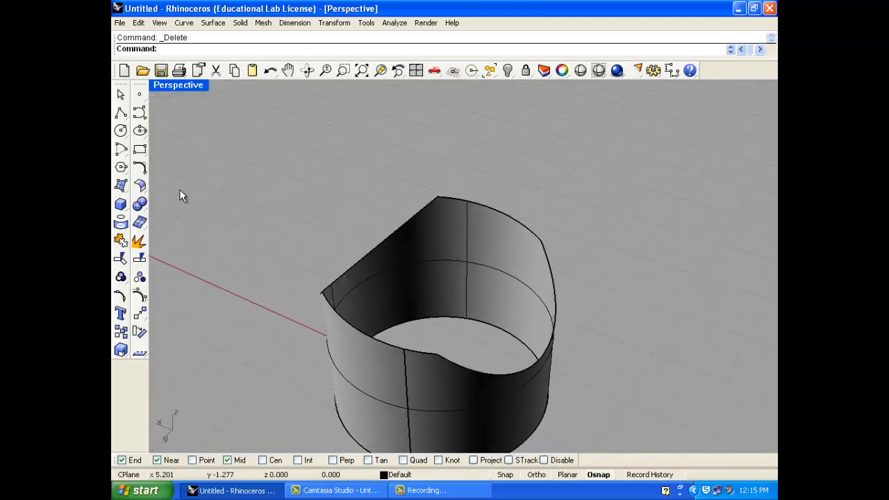
left_click(120, 112)
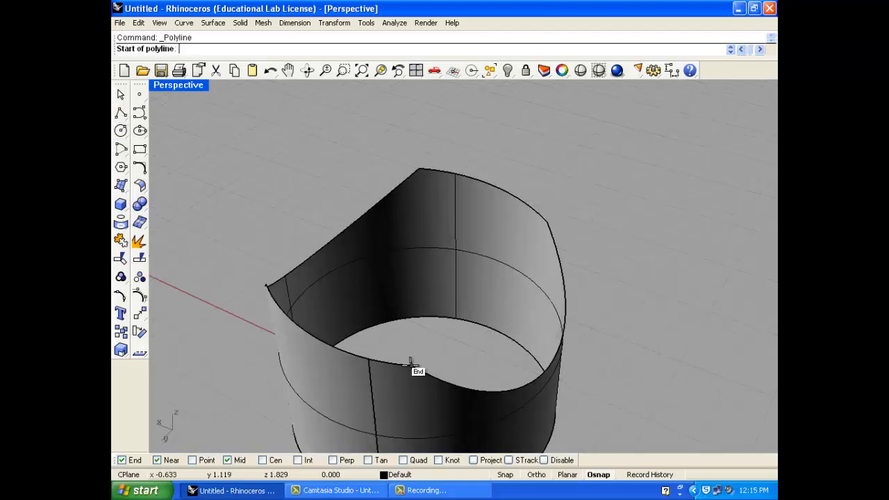
left_click(414, 365)
left_click(549, 224)
key("Return")
Step: Draw a second straight polyline between the corner endpoints across the opposite concave upper edge
right_click_drag(389, 290, 431, 245)
key("Return")
left_click(381, 201)
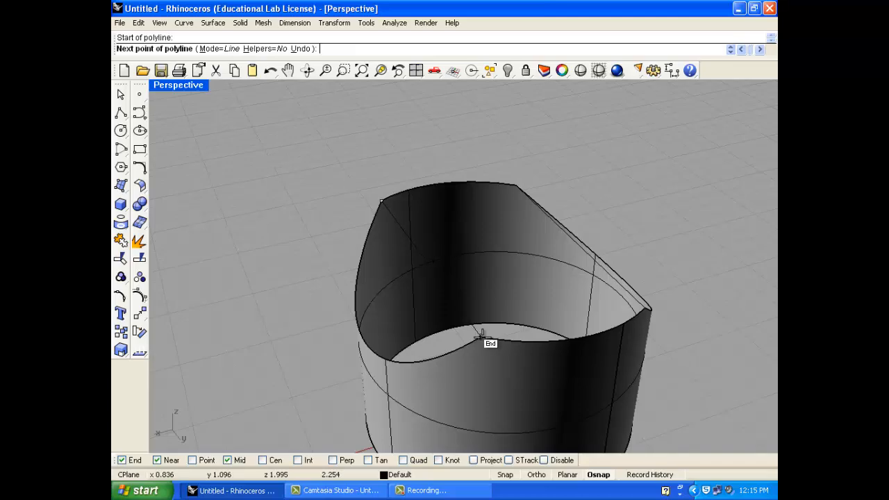
left_click(486, 342)
key("Return")
right_click_drag(491, 343, 314, 324)
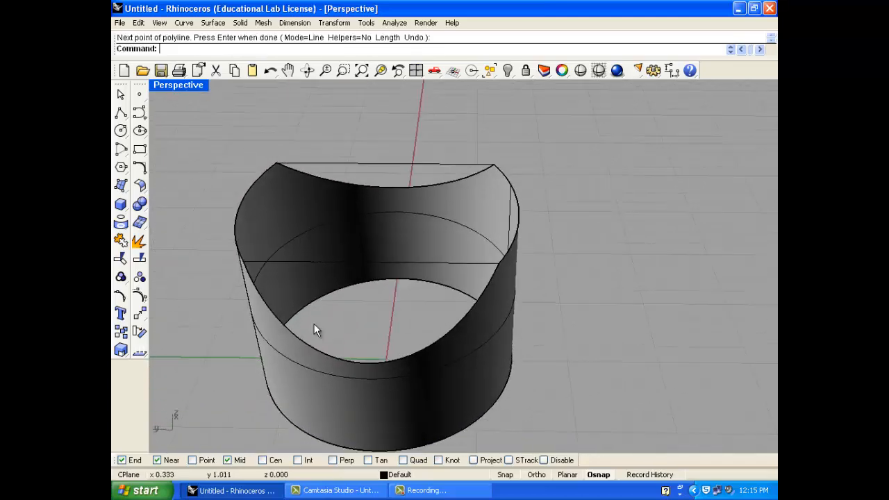
mouse_move(262, 183)
right_mouse_down()
mouse_move(294, 228)
mouse_move(272, 183)
right_mouse_up()
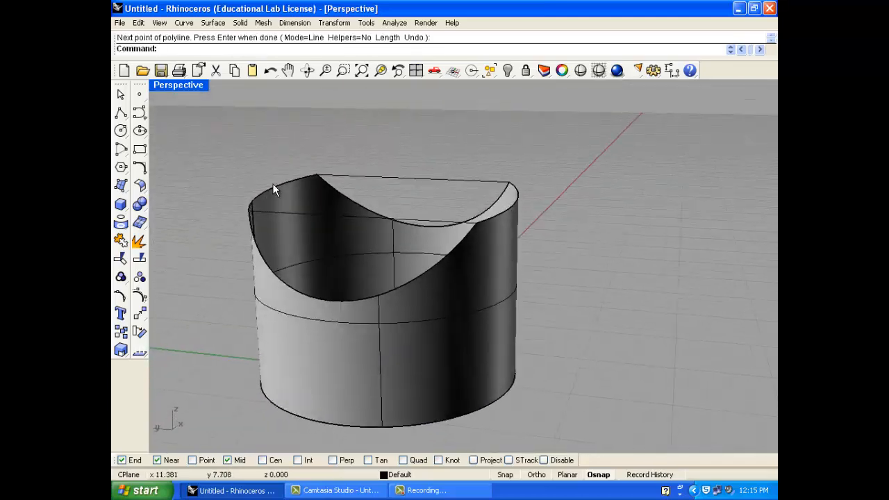
left_click(213, 22)
left_click(224, 67)
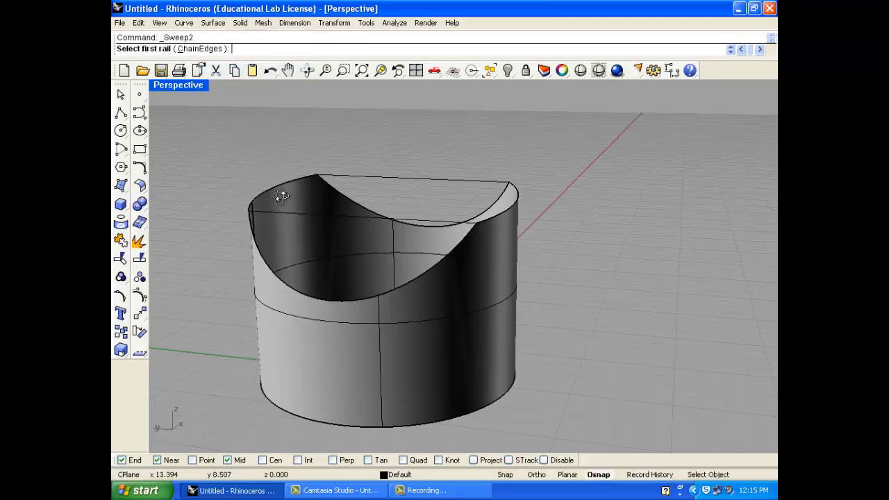
right_click_drag(278, 192, 261, 184)
left_click(261, 182)
left_click(299, 215)
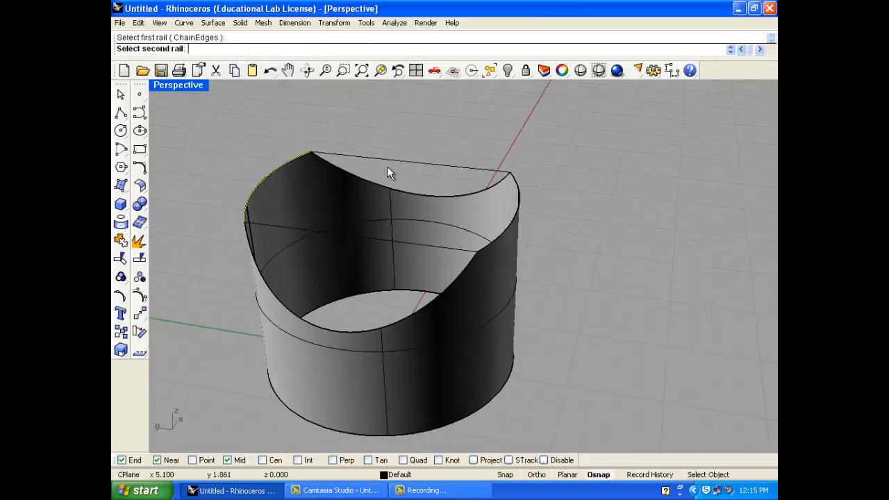
left_click(387, 161)
left_click(368, 240)
key("Return")
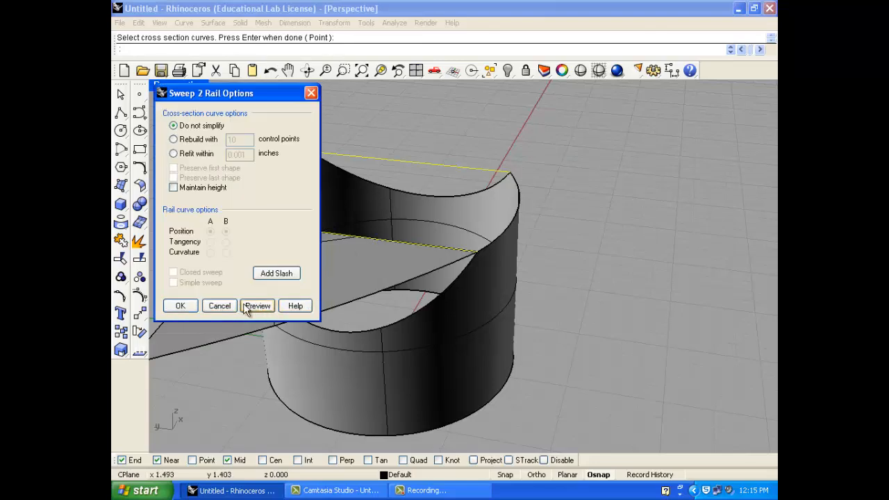
left_click(226, 309)
Step: Try a two-rail sweep using the two straight lines as rails and one arched upper curve of the cylinder as the cross section
right_click(316, 207)
left_click(402, 164)
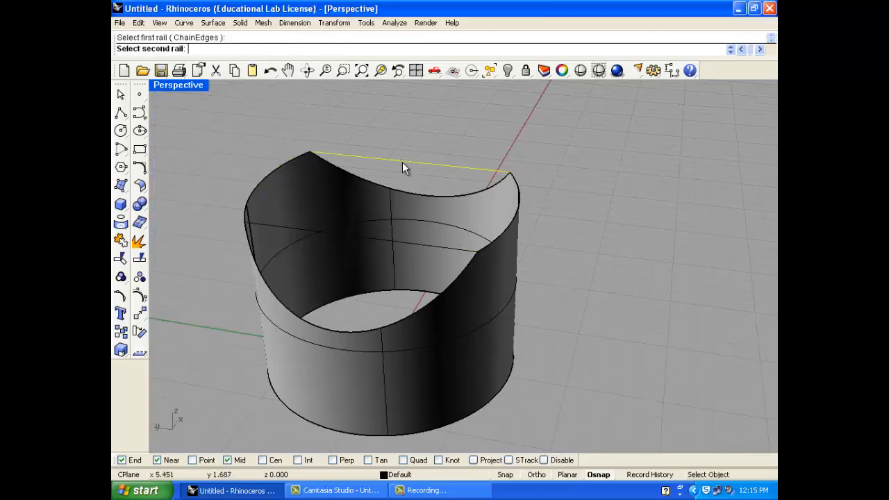
left_click(371, 238)
left_click(267, 173)
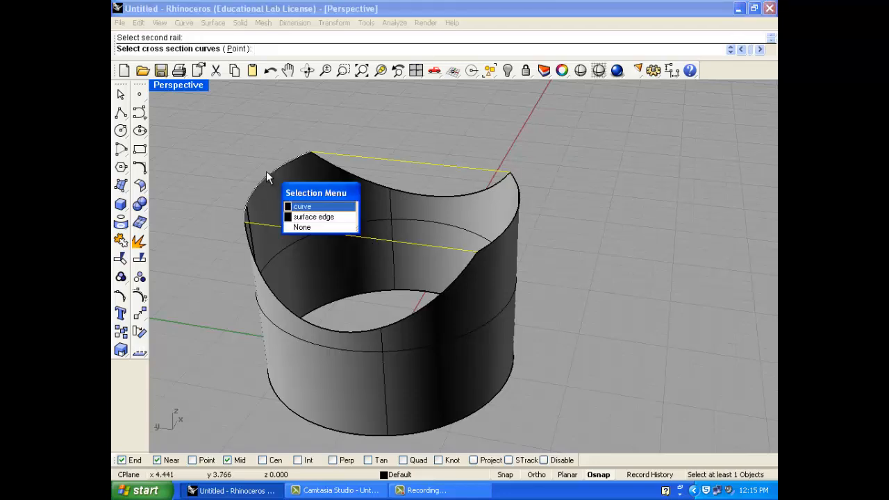
left_click(315, 207)
right_click(253, 156)
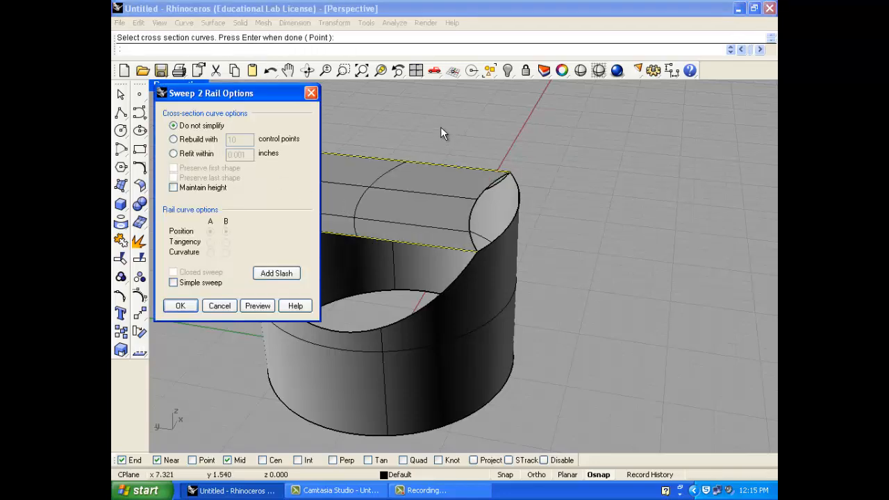
left_click(217, 305)
Step: Create an edge-curve surface over the cylinder's top from the two arched upper edges and the two straight lines
left_click(213, 22)
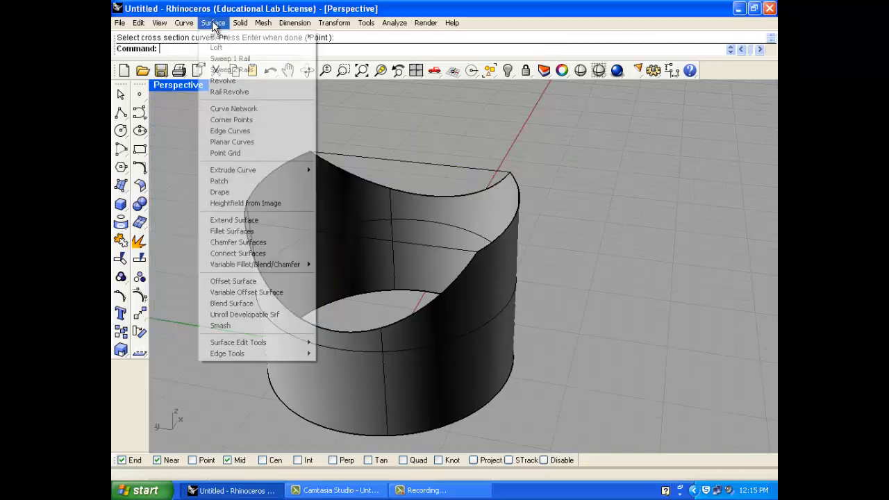
left_click(228, 130)
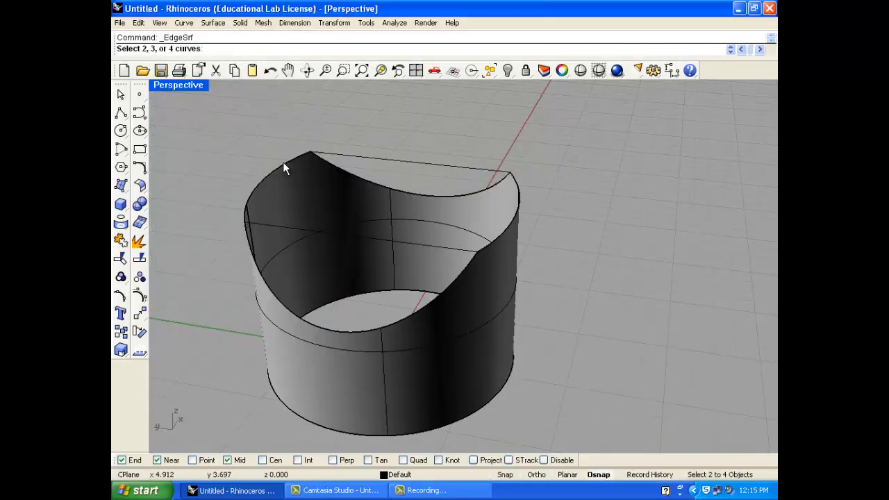
left_click(283, 162)
left_click(340, 201)
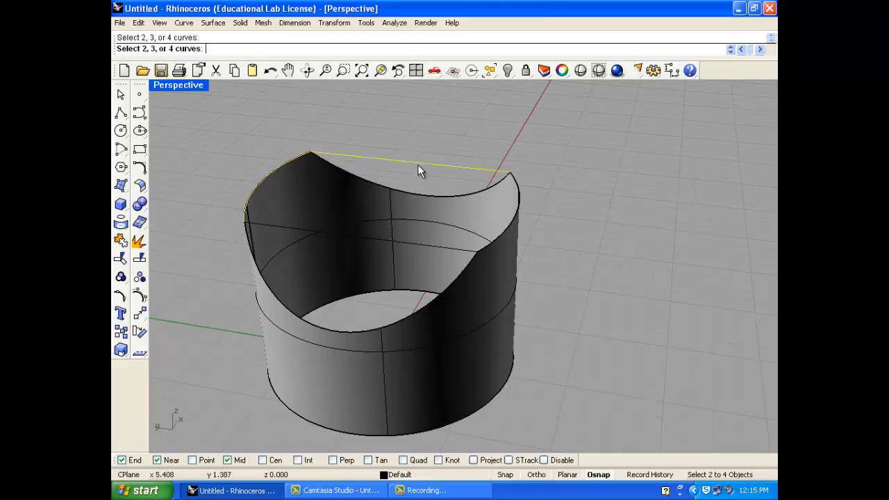
left_click(510, 221)
left_click(435, 245)
right_click_drag(307, 259, 304, 258)
Step: Close the front concave opening with an edge-curve surface between the curved cylinder edge and the straight edge of the top surface
right_click(305, 258)
left_click(324, 324)
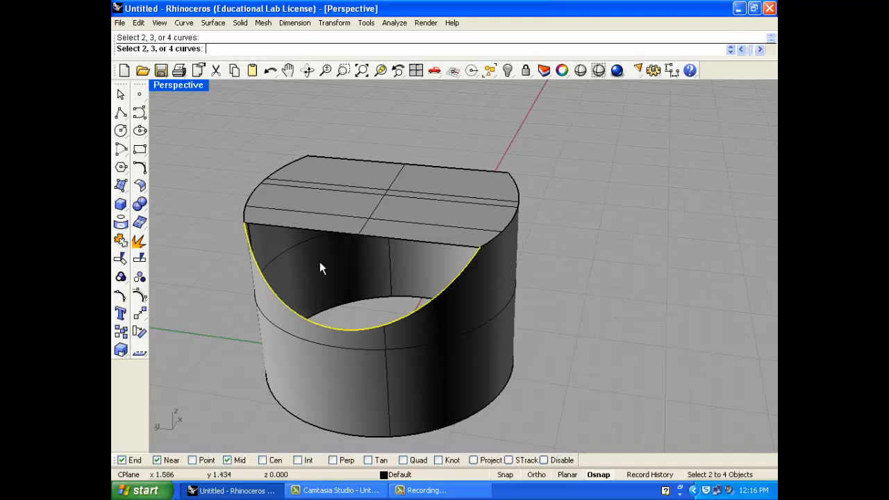
left_click(318, 232)
left_click(391, 276)
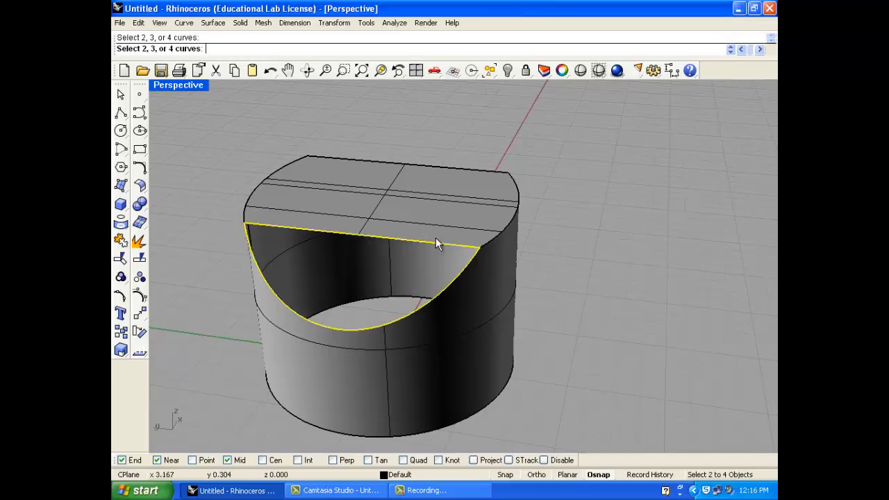
right_click(436, 240)
Step: Select the whole cylinder with its surfaces and curves and delete everything
right_click_drag(519, 247, 272, 308)
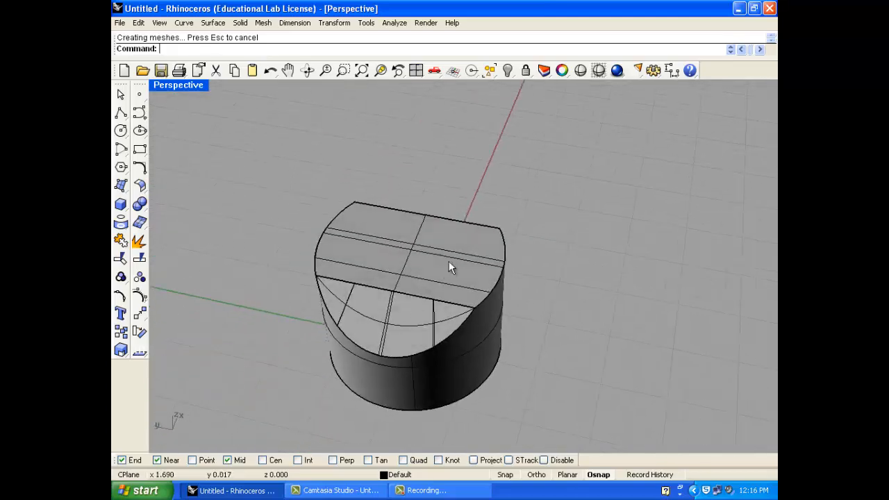
right_click_drag(452, 269, 500, 192)
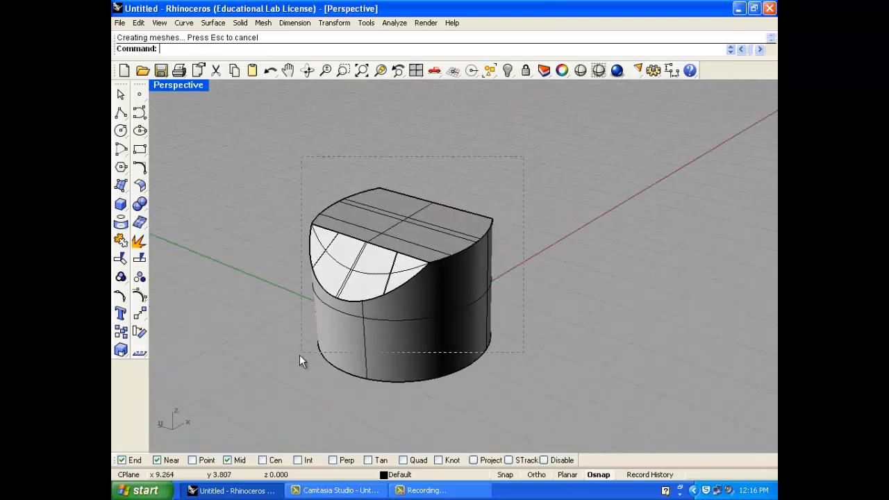
left_click_drag(529, 157, 292, 387)
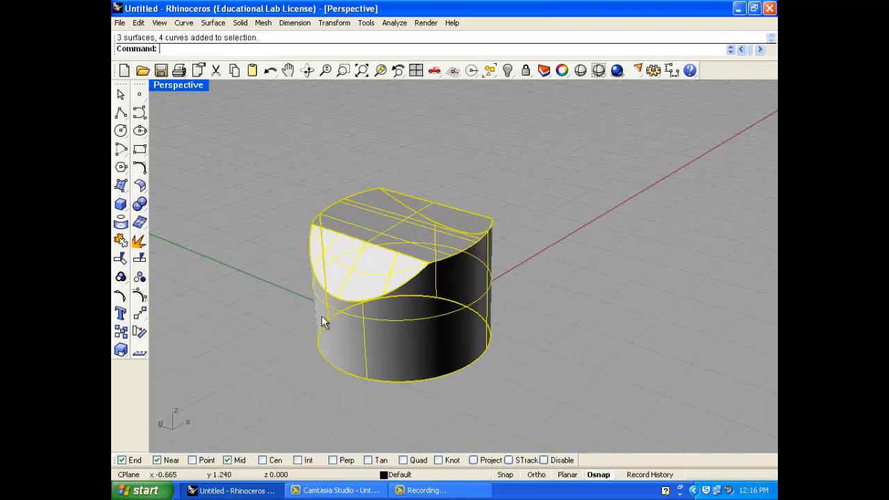
key("Delete")
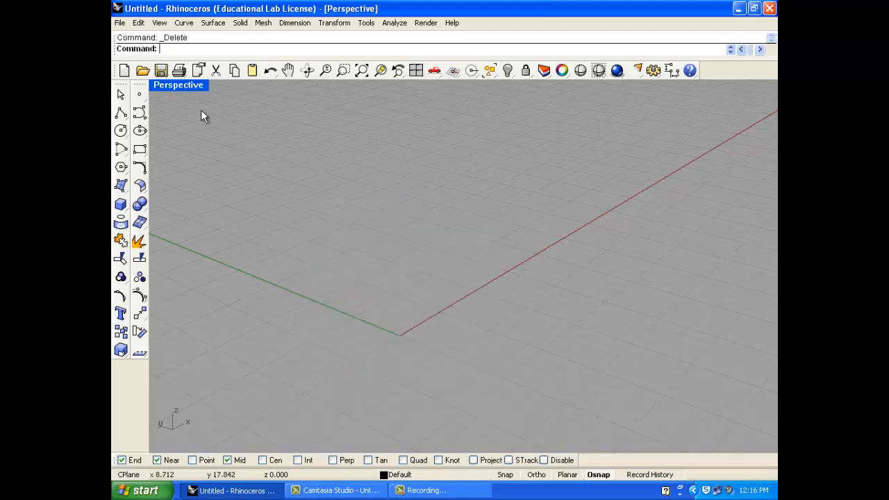
Step: Return to the four-viewport layout and draw a closed degree-3 freeform curve with nine control points around the origin in the Top view
double_click(180, 85)
left_click(258, 192)
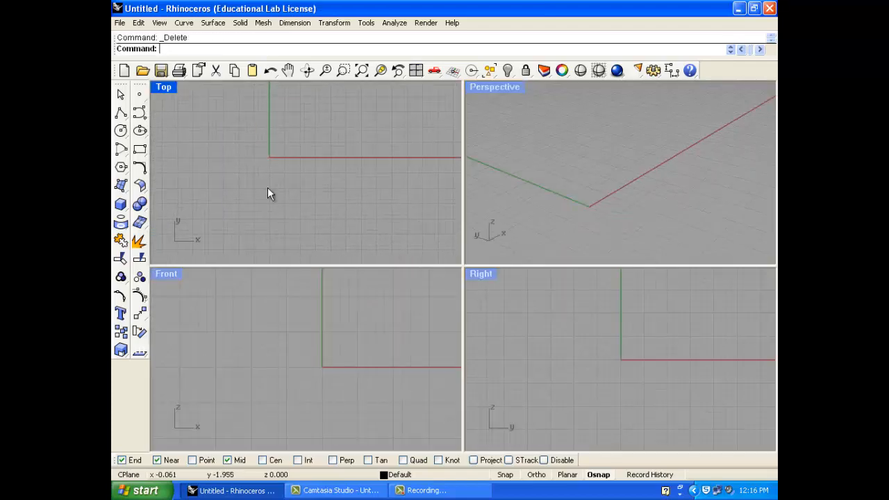
left_click(139, 113)
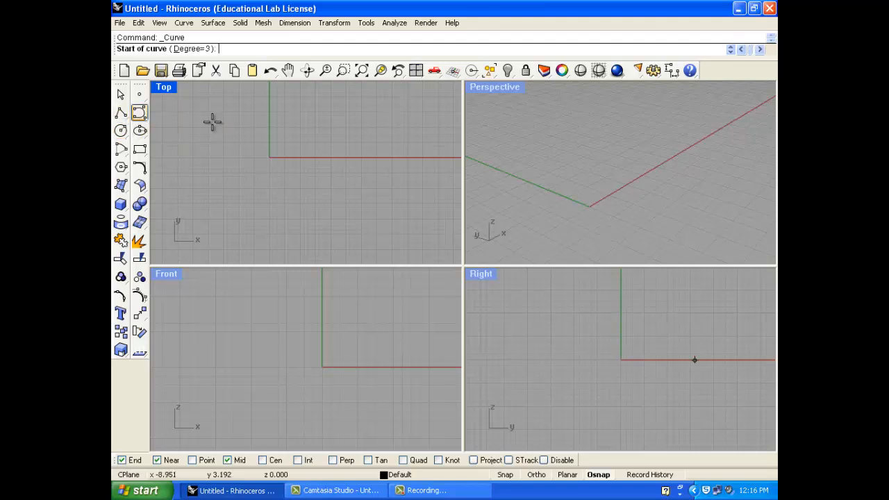
left_click(327, 123)
left_click(286, 112)
left_click(229, 108)
left_click(195, 153)
left_click(227, 218)
left_click(302, 255)
left_click(389, 255)
left_click(400, 206)
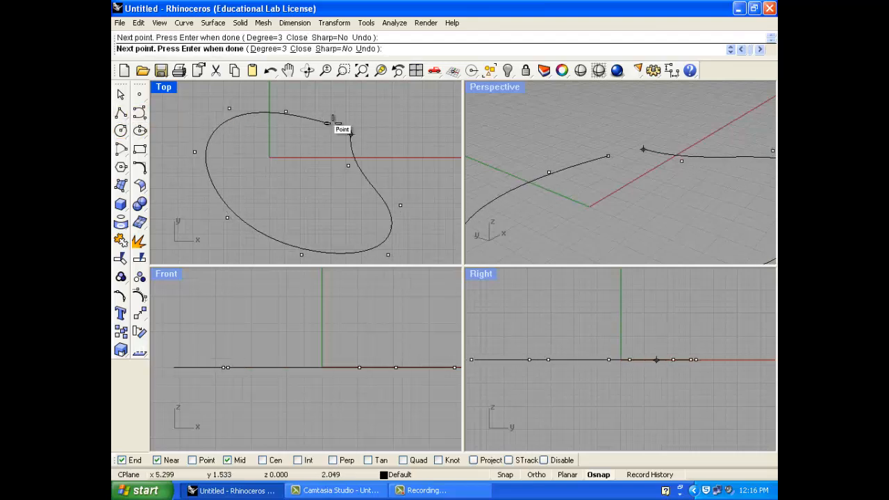
left_click(327, 123)
left_click(323, 120)
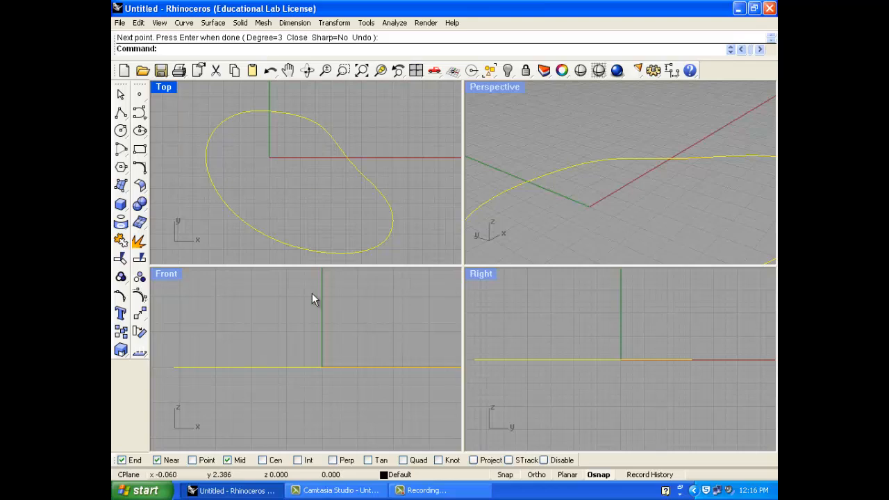
Step: Display the curve's control points, raise one point slightly in the Front view so the curve is non-planar, and hide the points
left_click(139, 295)
scroll(223, 371, "up", 3)
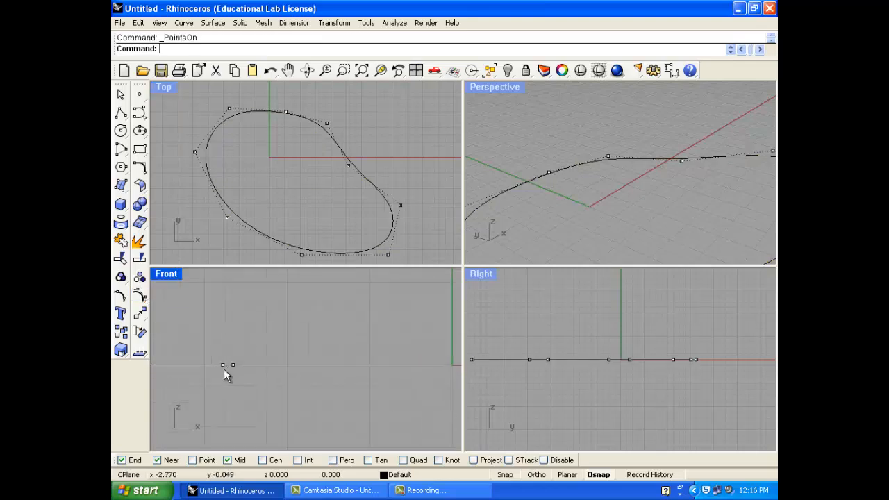
scroll(223, 369, "up", 6)
left_click(220, 362)
left_click_drag(221, 362, 224, 342)
scroll(236, 248, "down", 5)
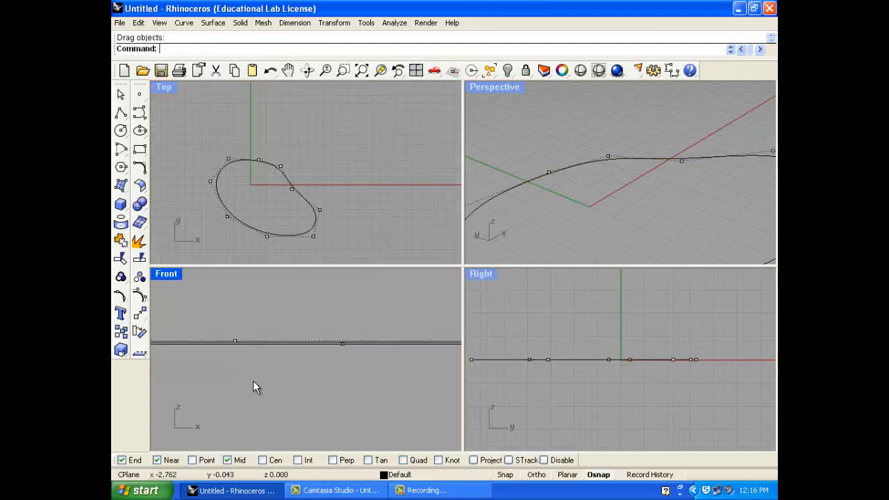
scroll(250, 379, "down", 5)
scroll(518, 188, "down", 3)
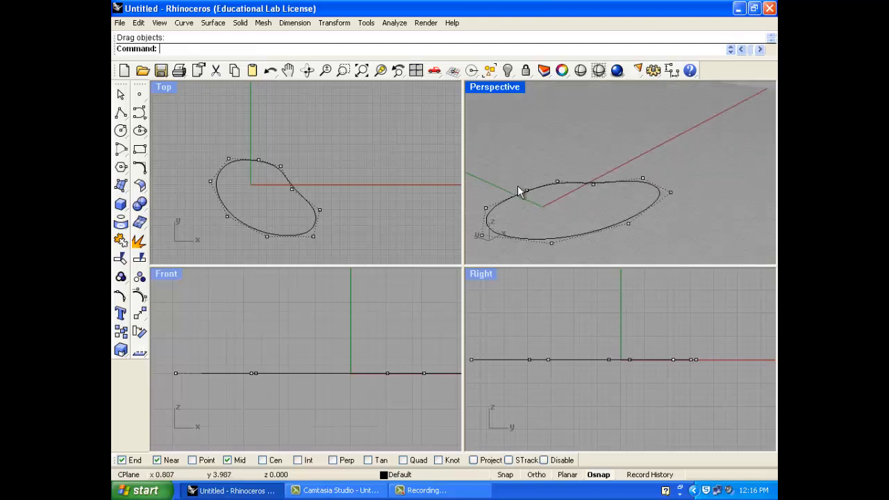
scroll(520, 194, "up", 1)
left_click(140, 295)
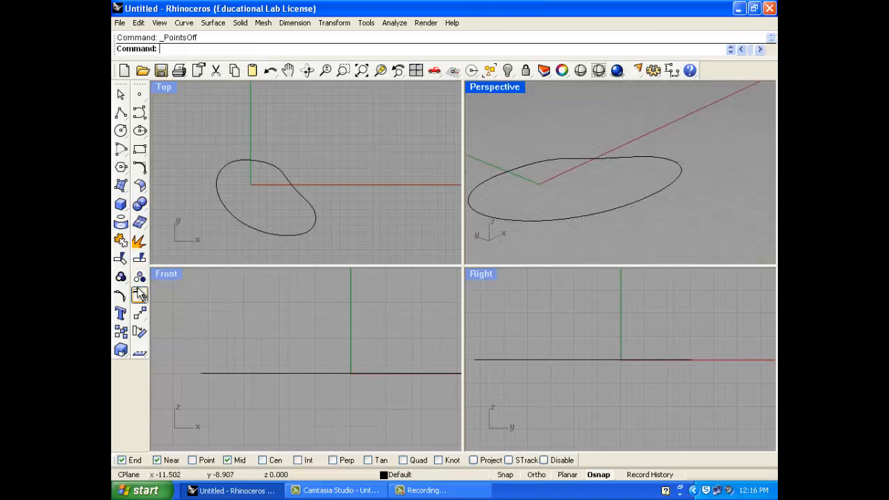
Step: Extrude the closed curve straight upward by about 2.66 with BothSides set to No
left_click(282, 174)
left_click(214, 23)
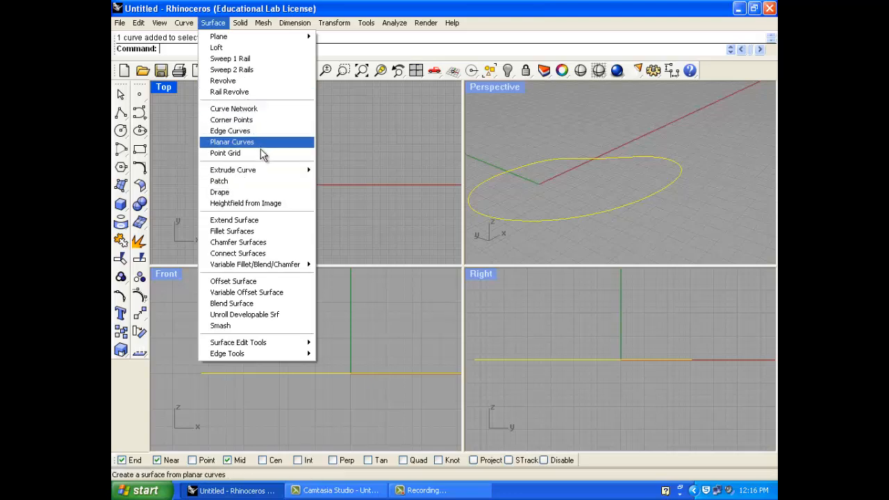
mouse_move(286, 170)
left_click(338, 172)
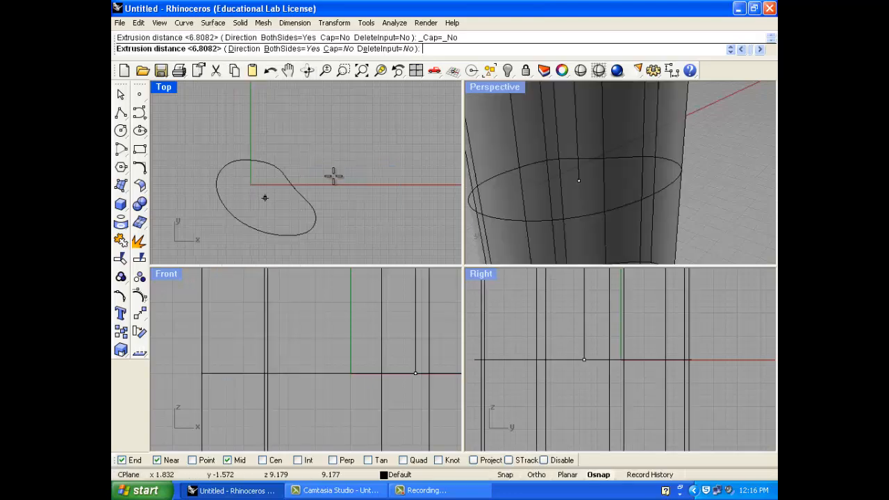
left_click(290, 48)
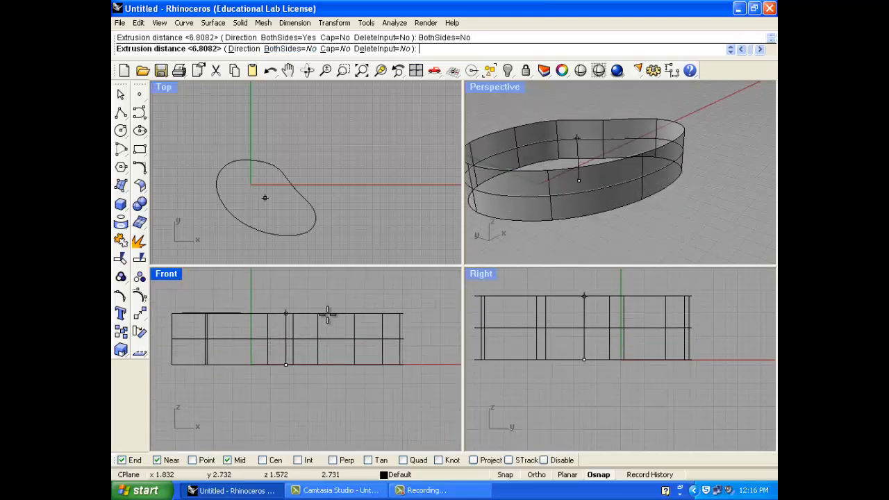
left_click(328, 315)
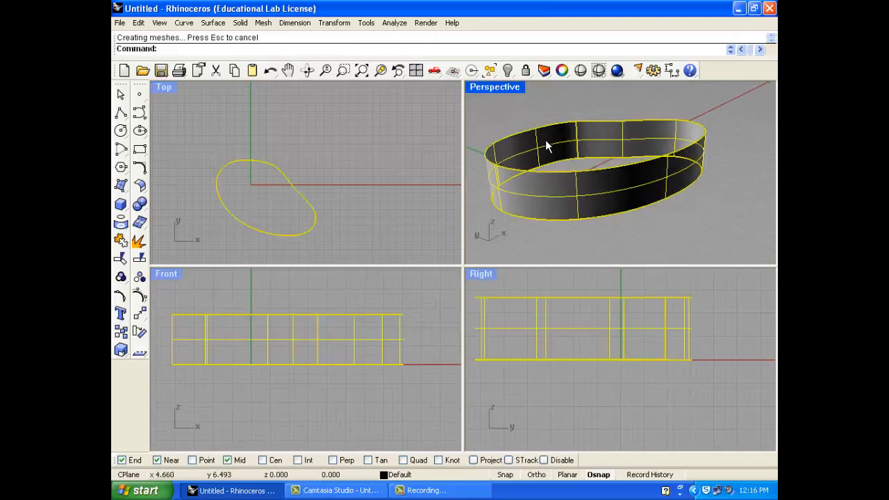
Step: Delete the extruded surface and extrude the closed curve upward again, trying to turn on the Cap option
key("Delete")
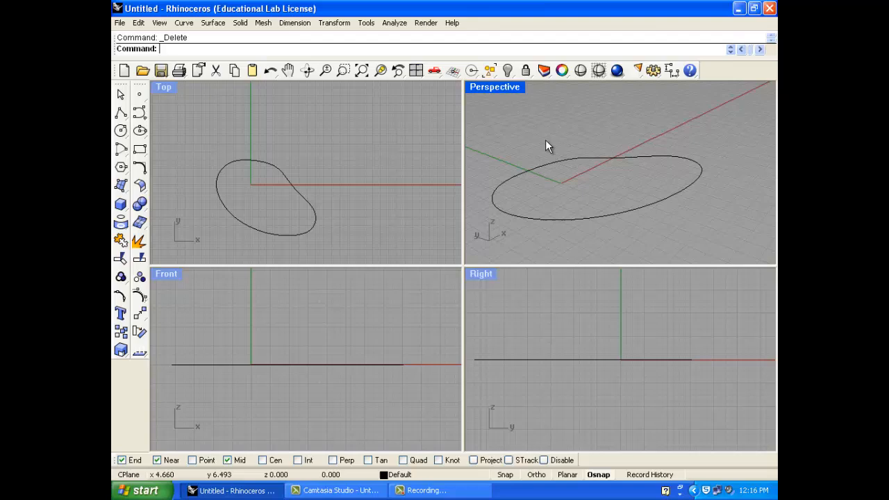
right_click(311, 178)
left_click(283, 173)
key("Return")
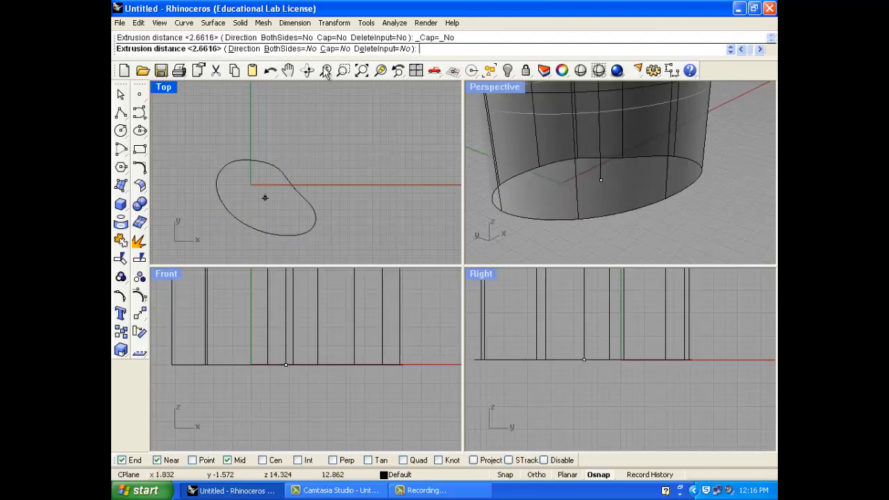
left_click(333, 49)
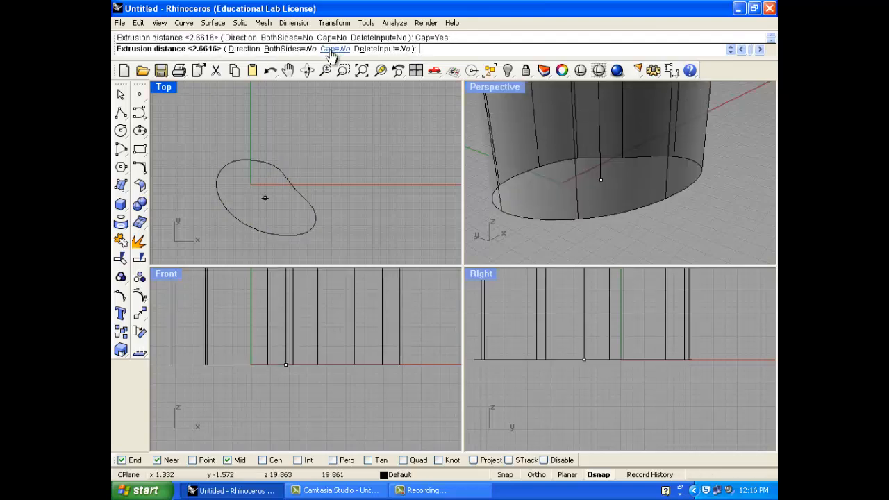
left_click(303, 306)
left_click(580, 204)
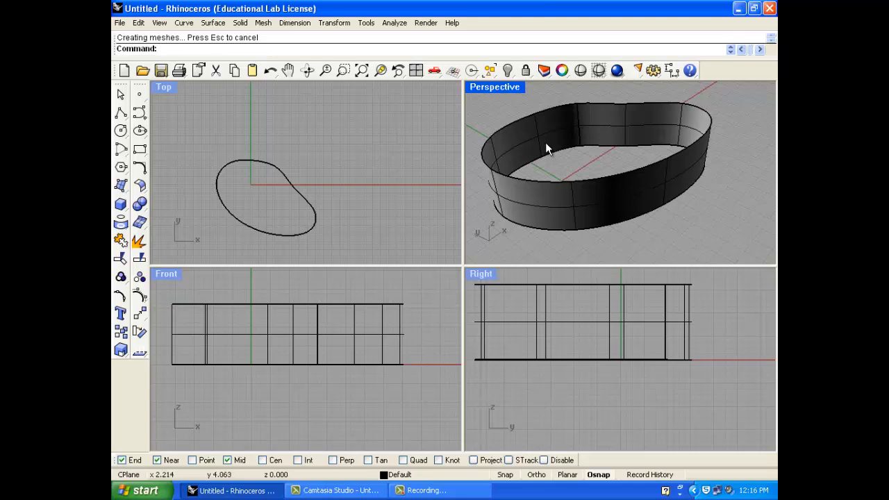
Step: Maximize the Perspective viewport, try to close the extruded wall with Cap Planar Holes, and return to the four-viewport layout
double_click(510, 90)
left_click(383, 126)
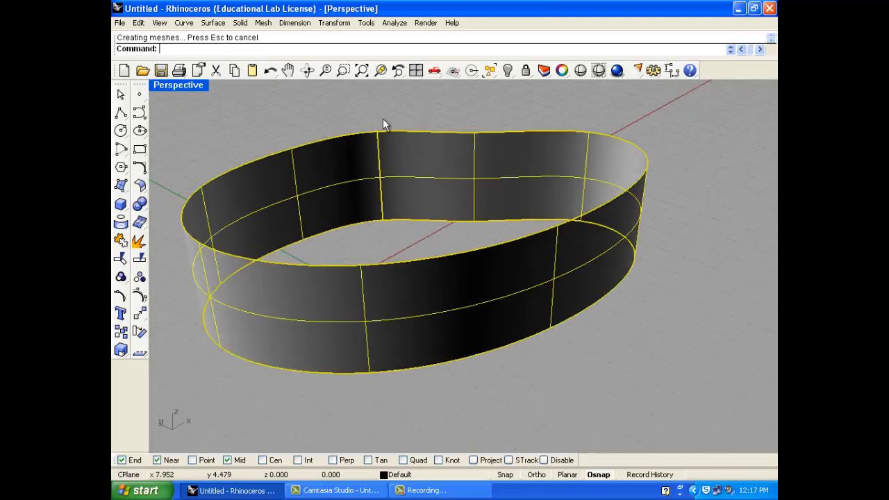
left_click(240, 22)
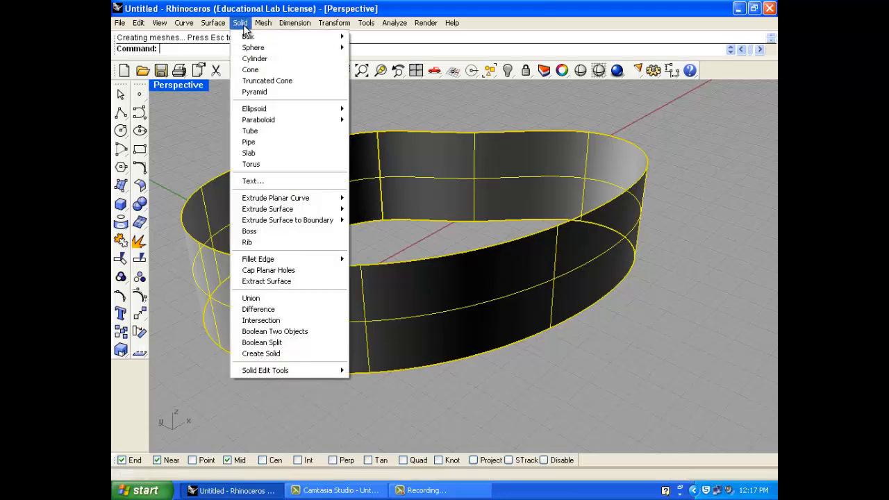
left_click(297, 270)
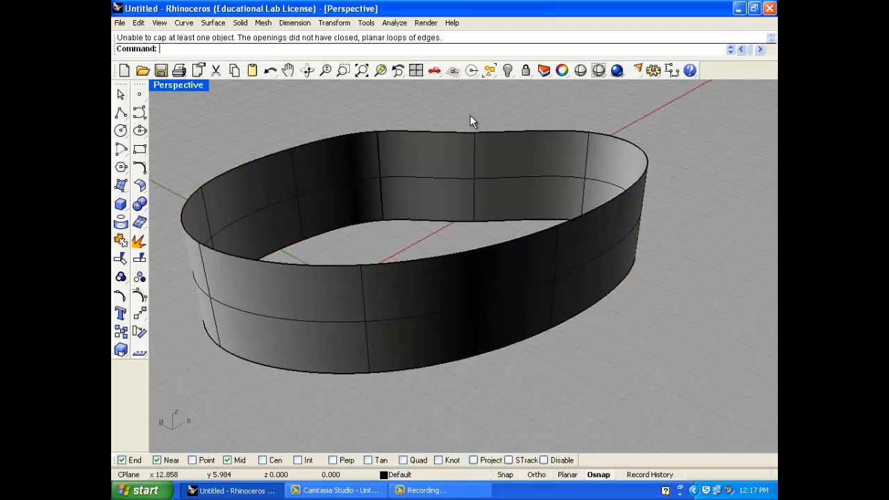
key("Escape")
double_click(189, 85)
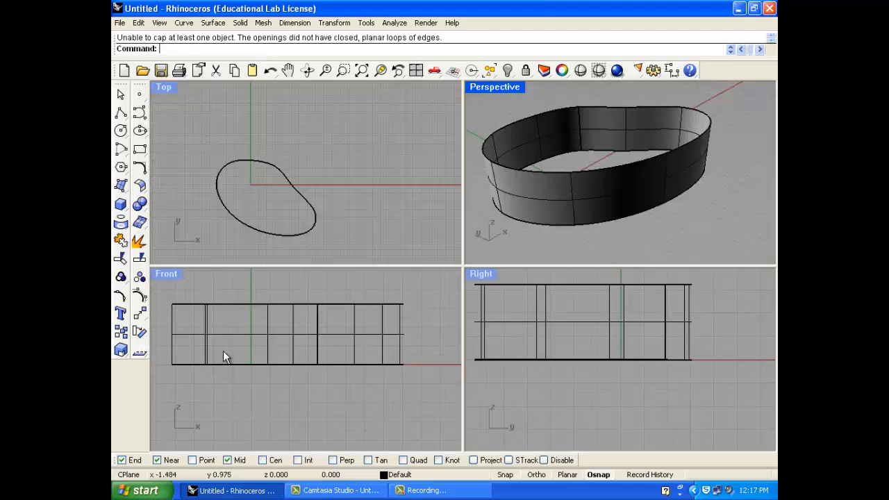
Step: Examine the extrusion's bottom edge up close in the Front view and check the whole shape in the Top and Perspective views
left_click(206, 372)
scroll(206, 371, "up", 20)
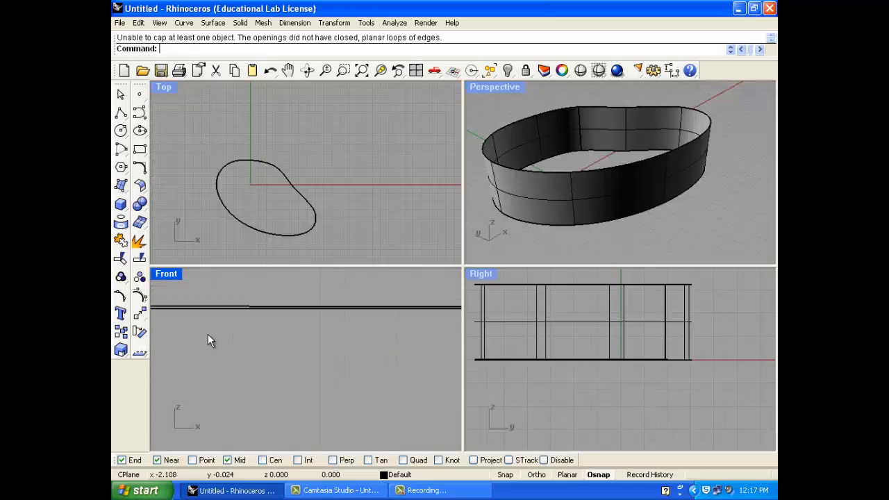
scroll(232, 310, "up", 4)
right_click_drag(246, 315, 338, 339)
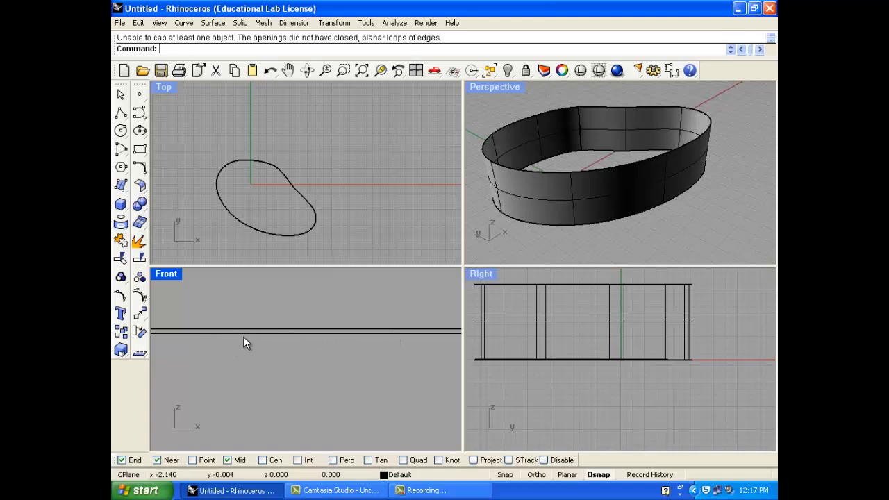
scroll(298, 192, "down", 2)
scroll(538, 170, "down", 3)
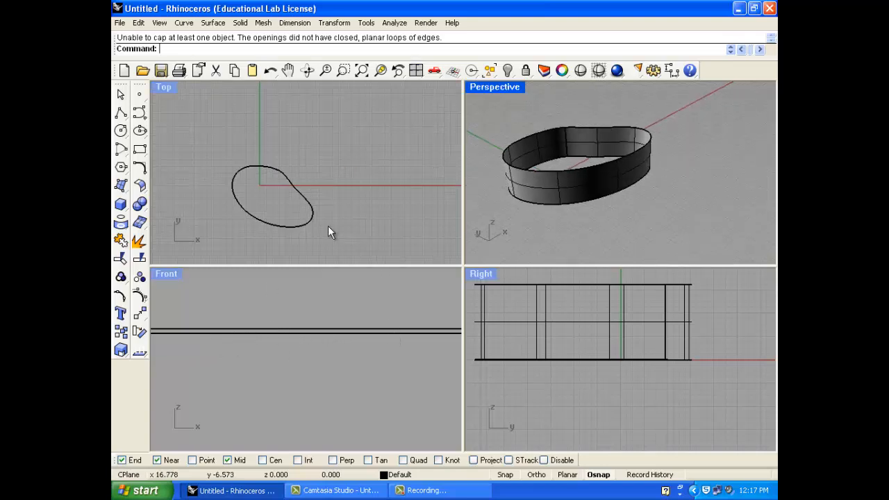
scroll(327, 226, "down", 2)
right_click_drag(293, 226, 310, 203)
scroll(540, 182, "up", 4)
right_click_drag(541, 184, 542, 159)
scroll(547, 211, "down", 5)
scroll(546, 159, "up", 4)
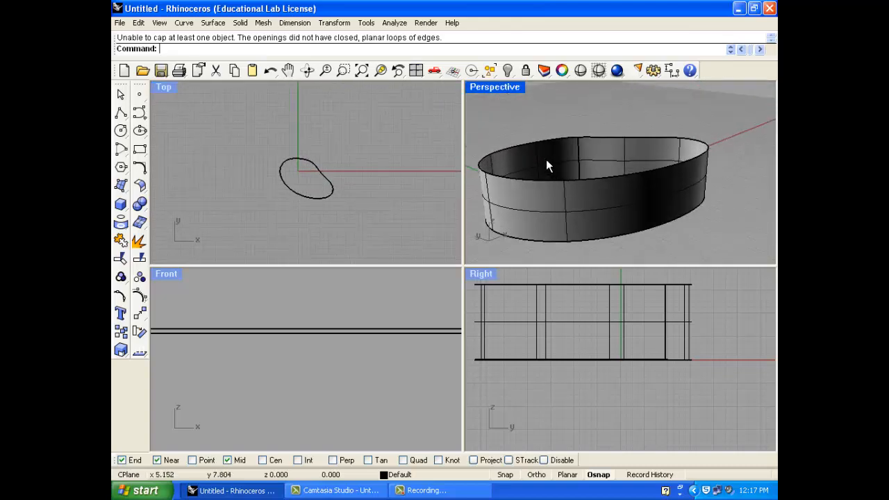
Step: Create a four-corner plane surface in the Top view that fully surrounds the closed curve
left_click(121, 186)
left_click(242, 138)
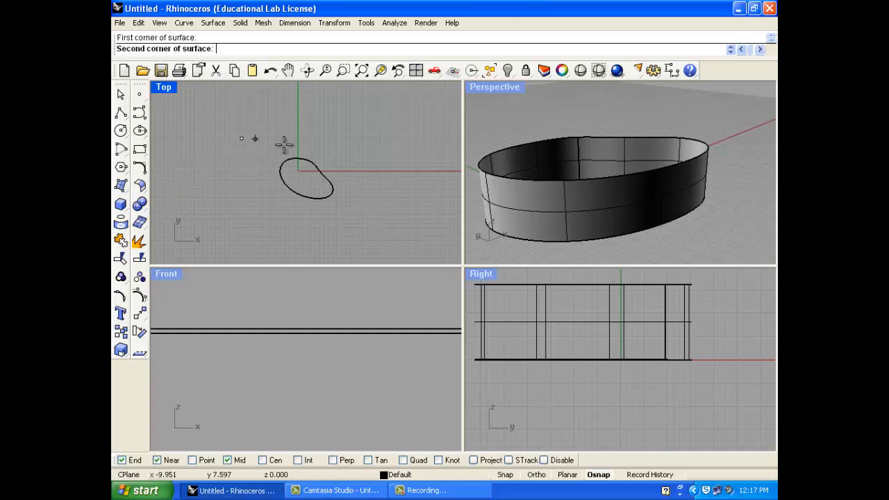
left_click(367, 132)
left_click(367, 214)
left_click(258, 221)
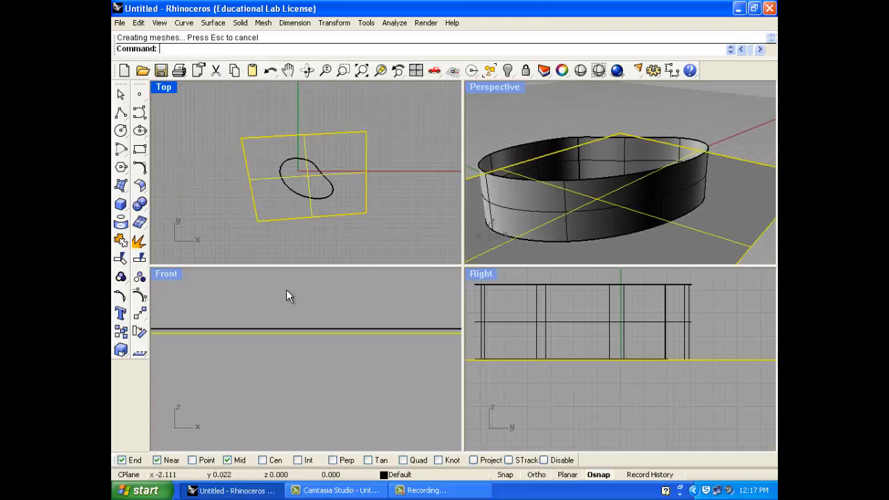
Step: Raise the new plane slightly in the Front view so it lies just above the wall's uneven bottom edge
scroll(208, 352, "up", 8)
right_click_drag(208, 352, 299, 365)
right_click_drag(201, 371, 269, 367)
left_click_drag(289, 365, 288, 357)
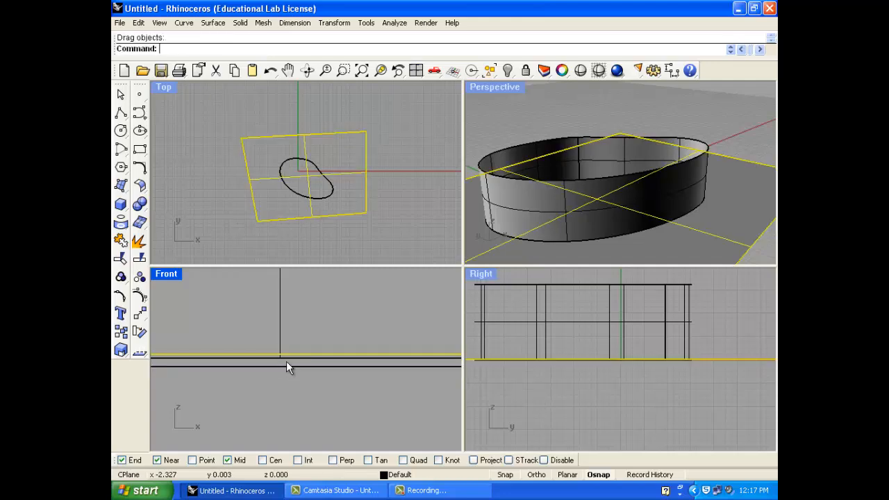
Step: Paste a copy of the plane and move it up in the Front view to just below the wall's top edge
scroll(281, 368, "down", 6)
key("ctrl+v")
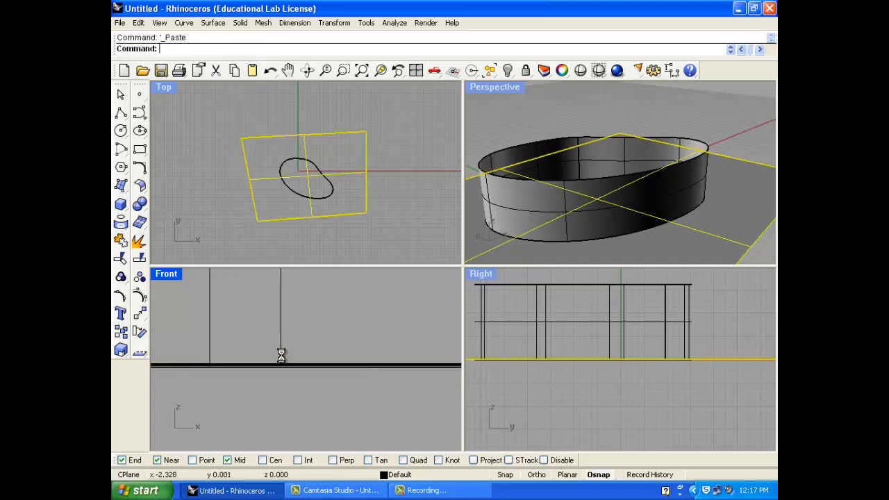
scroll(304, 367, "down", 4)
scroll(321, 373, "up", 6)
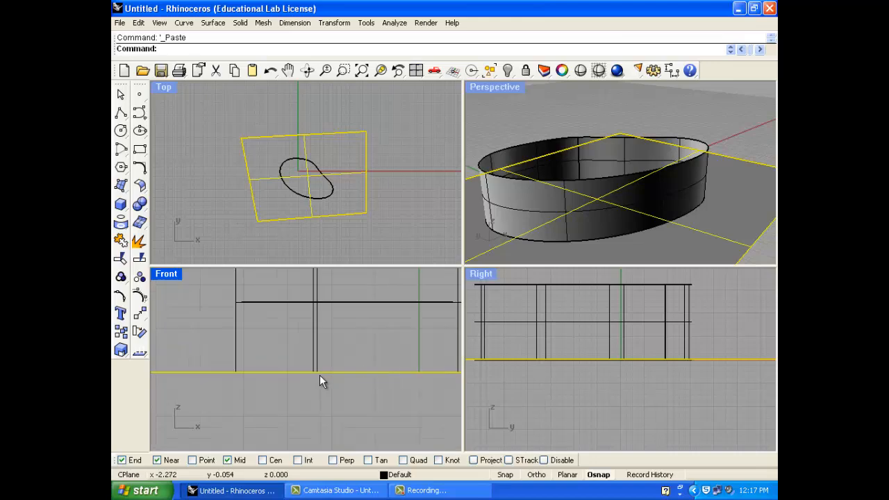
right_click_drag(320, 375, 281, 409)
left_click_drag(281, 408, 286, 336)
left_click(314, 307)
scroll(528, 174, "down", 6)
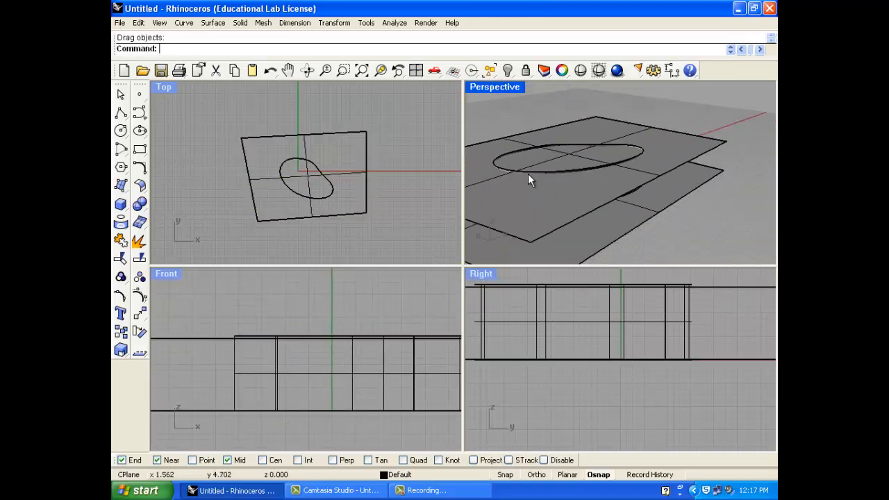
Step: Split the extruded wall in the maximized Perspective view, using the upper and lower planes as cutting objects
right_click_drag(548, 181, 501, 89)
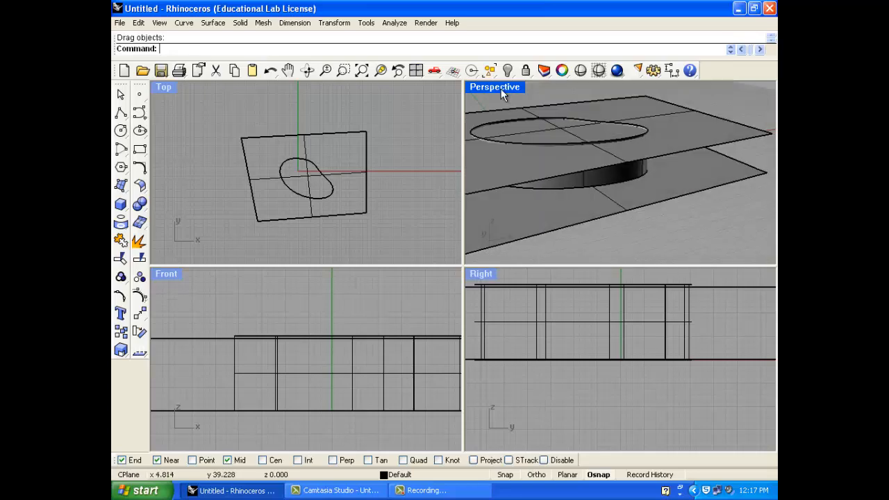
double_click(501, 88)
right_click_drag(393, 260, 400, 202)
left_click(139, 259)
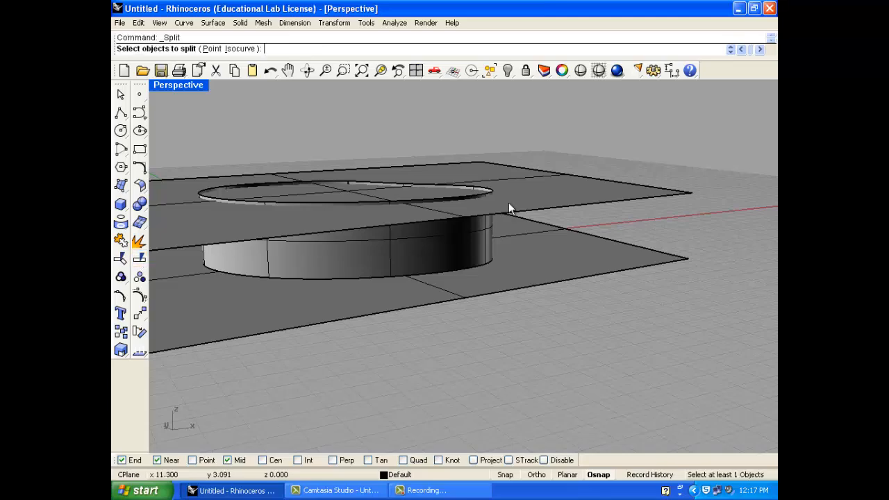
right_click_drag(509, 166, 510, 188)
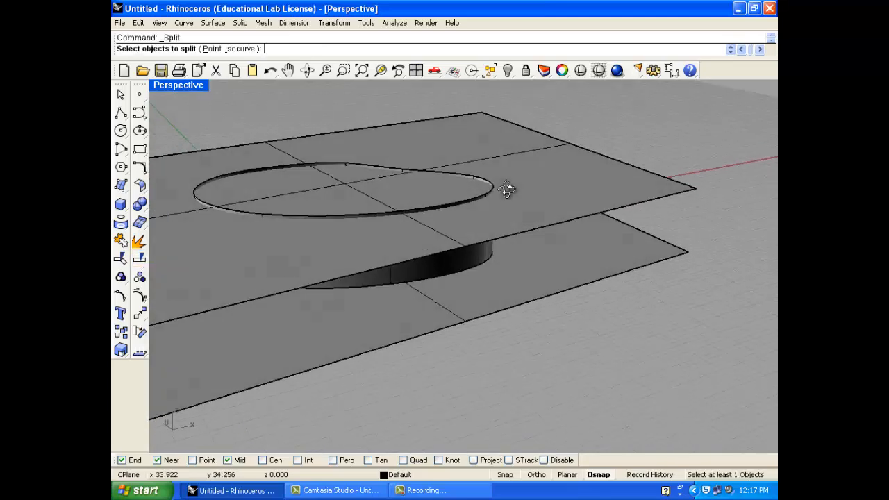
left_click(466, 261)
key("Return")
left_click(546, 261)
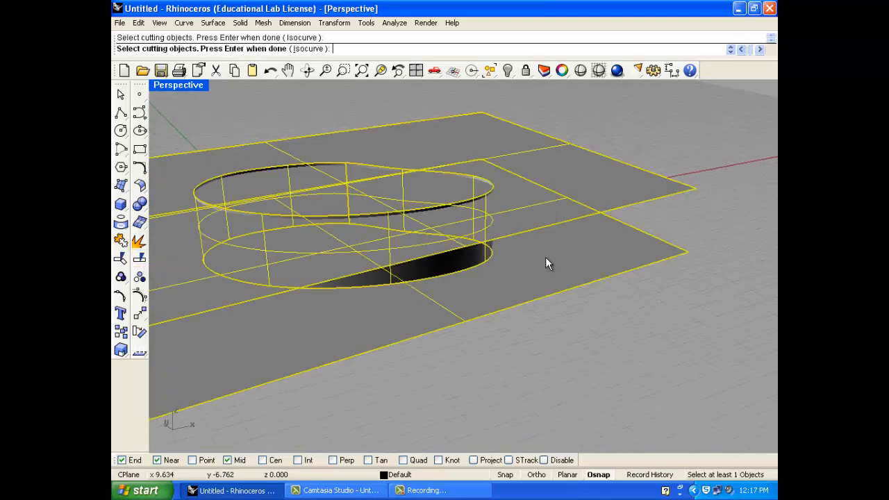
key("Return")
Step: Split the upper and lower planes using the middle section of the extruded wall as the cutting object
key("Return")
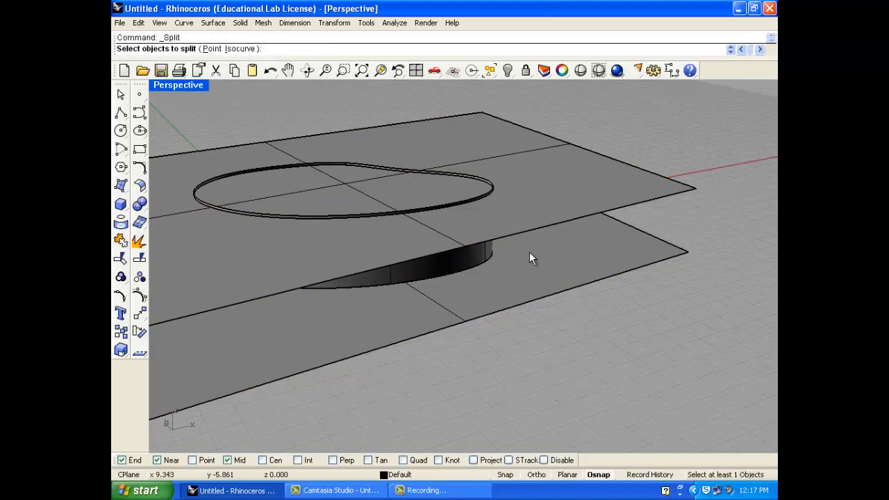
left_click(525, 206)
left_click(547, 258)
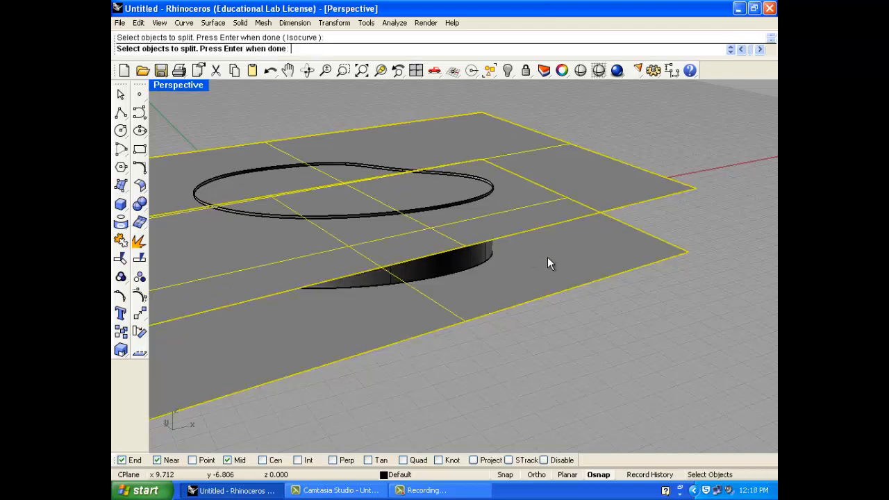
key("Return")
left_click(467, 258)
key("Return")
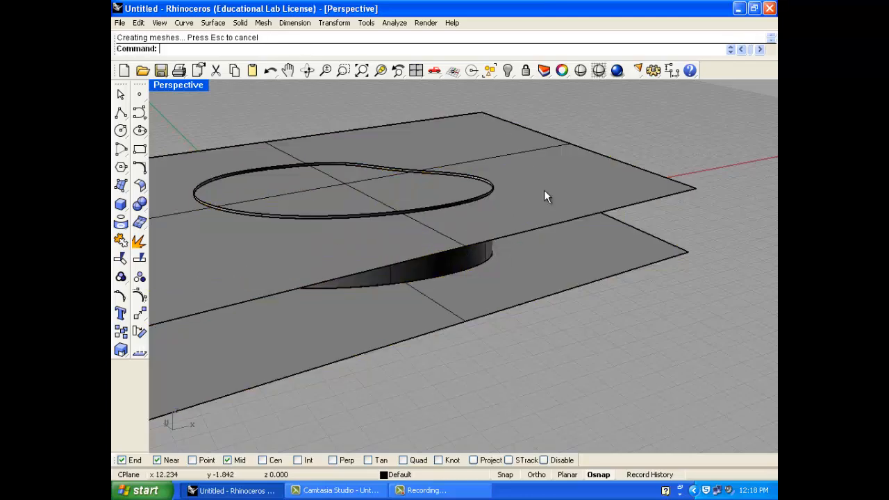
Step: Delete the portions of the upper and lower planes that lie outside the wall
left_click(552, 171)
key("Delete")
left_click(530, 256)
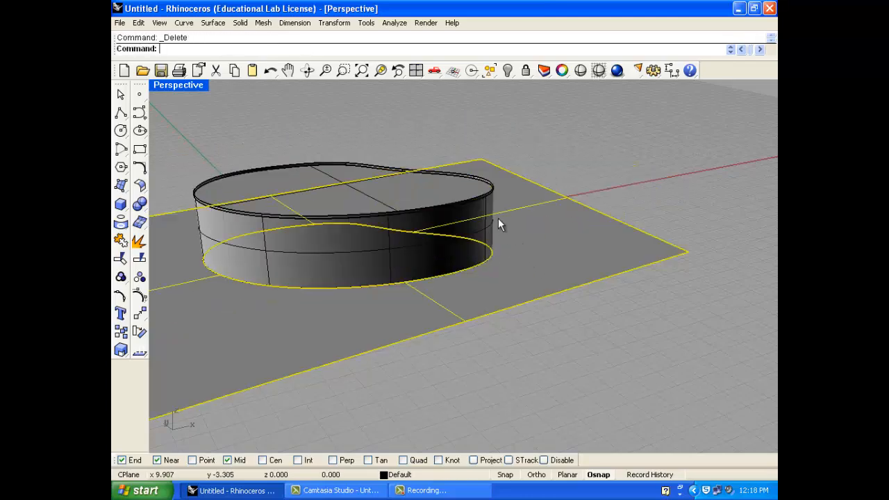
key("Delete")
Step: Remove the thin leftover wall strips above the top cap and below the bottom cap
scroll(471, 177, "up", 5)
right_click_drag(472, 175, 519, 345)
left_click(517, 346)
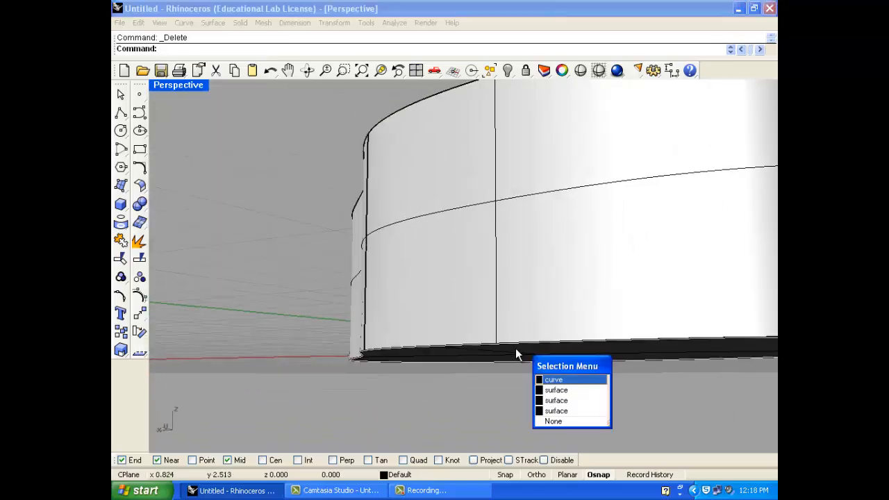
left_click(556, 389)
right_click_drag(450, 317, 433, 325)
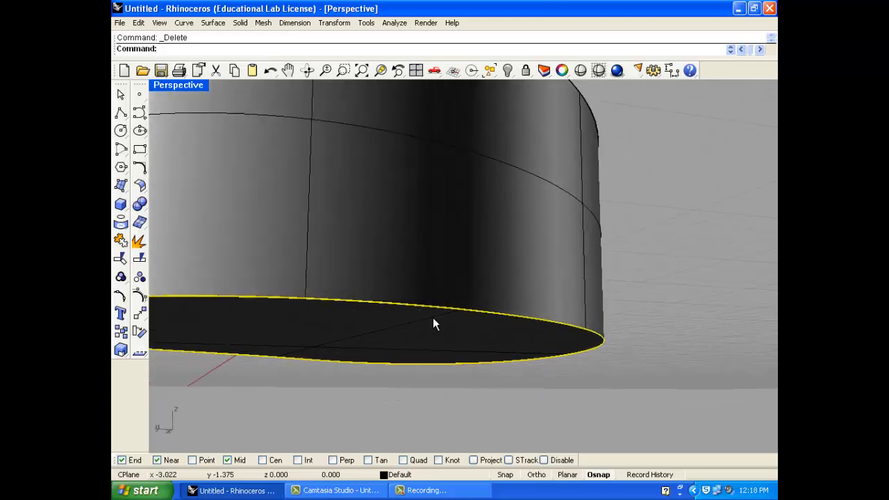
scroll(593, 305, "down", 5)
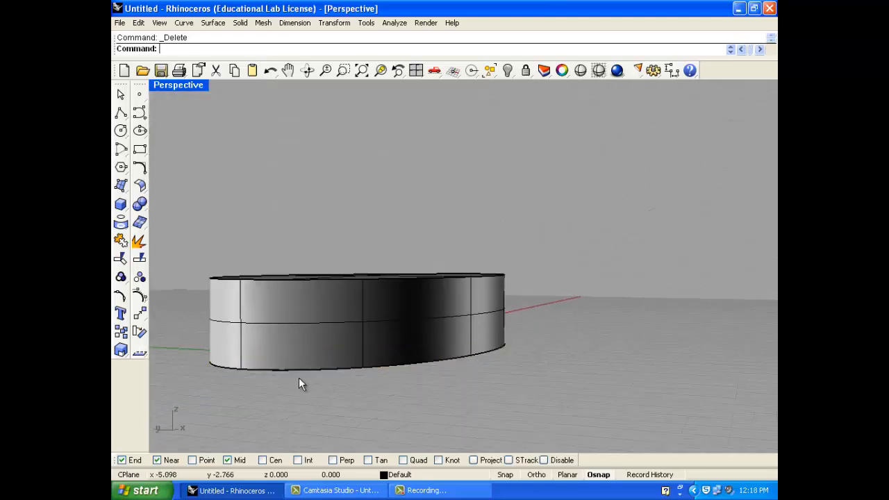
key("Escape")
right_click_drag(417, 288, 347, 334)
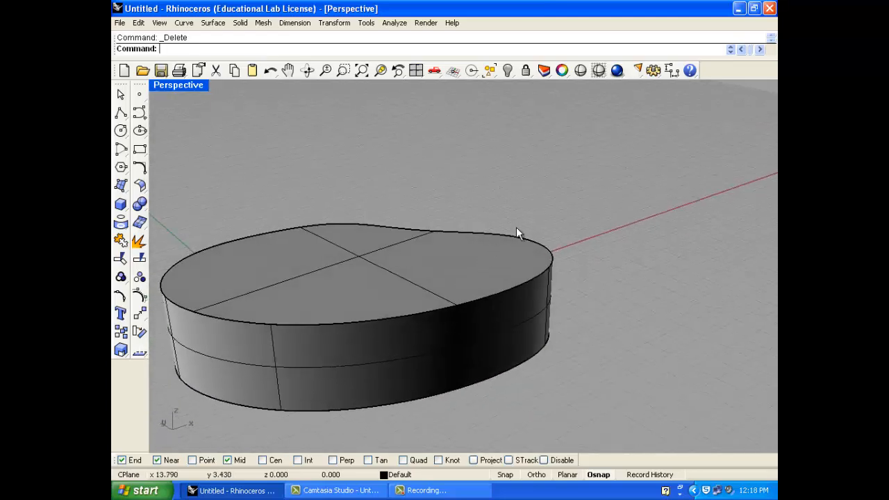
right_click_drag(516, 233, 321, 306)
Step: Join the wall and its two caps into one closed polysurface and check it from another angle
left_click_drag(307, 397, 308, 394)
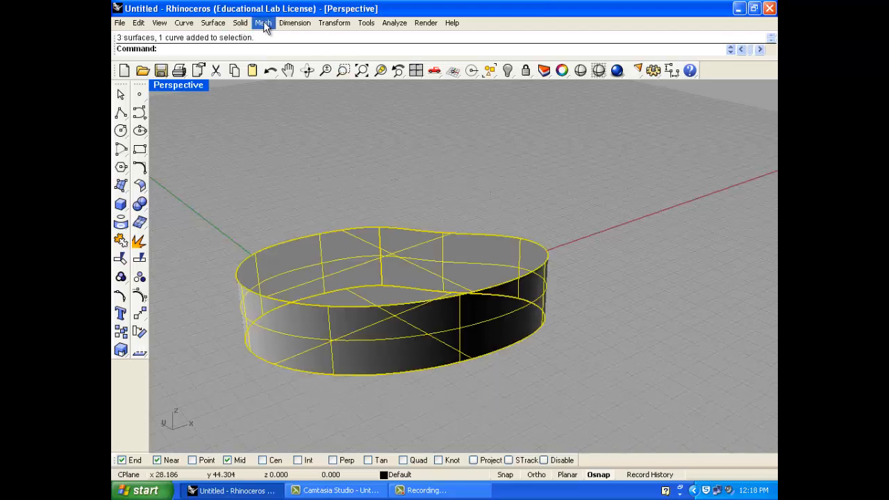
left_click(120, 239)
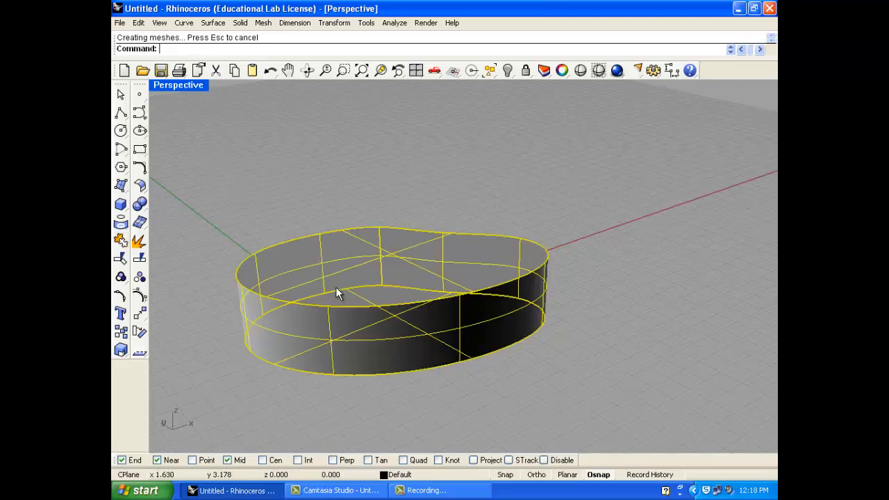
mouse_move(271, 216)
right_mouse_down()
mouse_move(241, 313)
mouse_move(255, 324)
mouse_move(264, 201)
mouse_move(232, 307)
right_mouse_up()
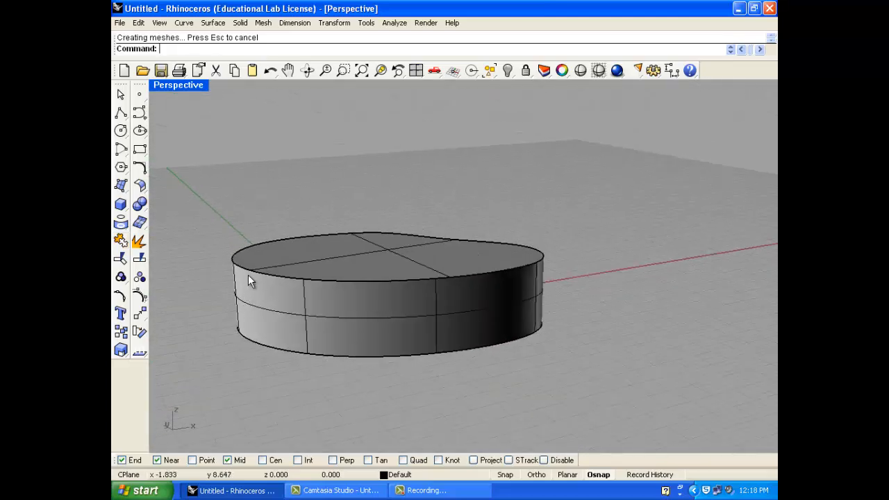
Step: Delete the capped polysurface and its curve, return to the four-viewport layout, and undo the deletion
left_click_drag(246, 362, 246, 362)
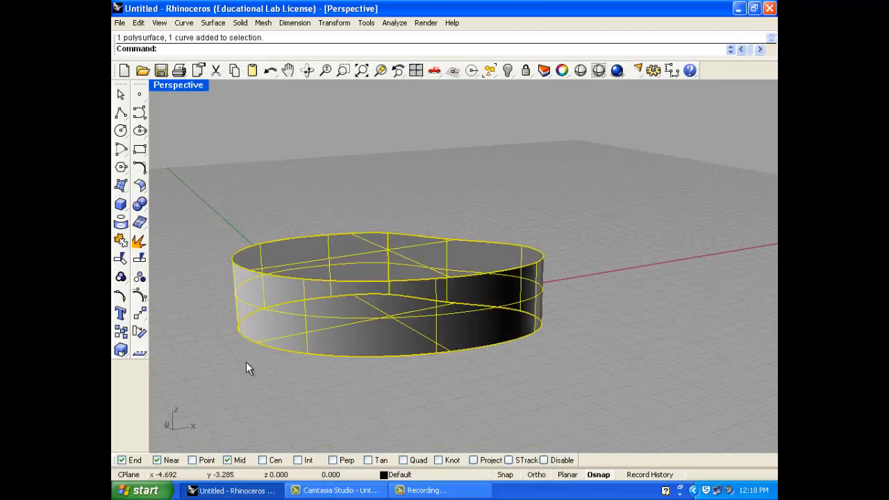
key("Delete")
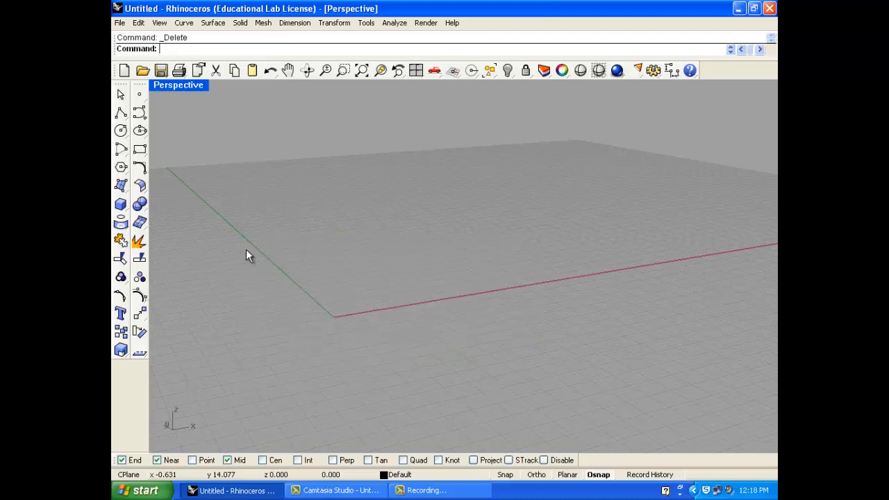
double_click(193, 84)
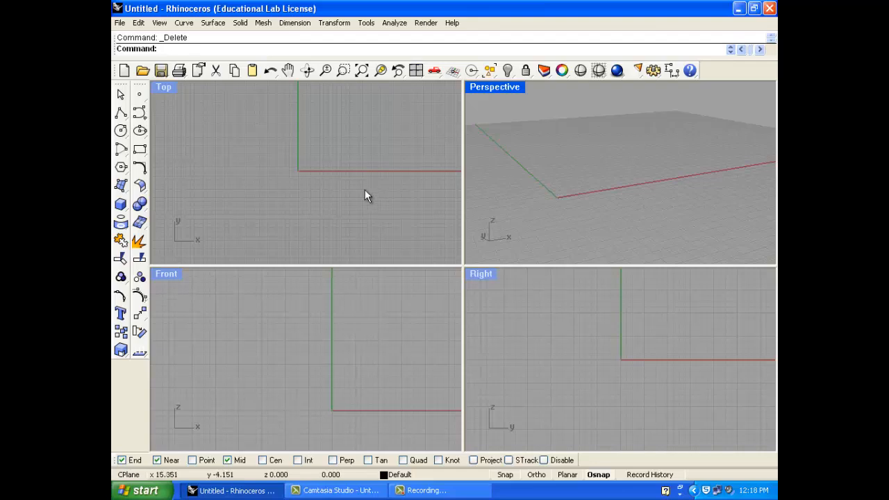
key("ctrl+z")
key("Escape")
Step: Explode the polysurface into separate surfaces and delete its top and bottom caps, leaving the wall open
left_click(569, 178)
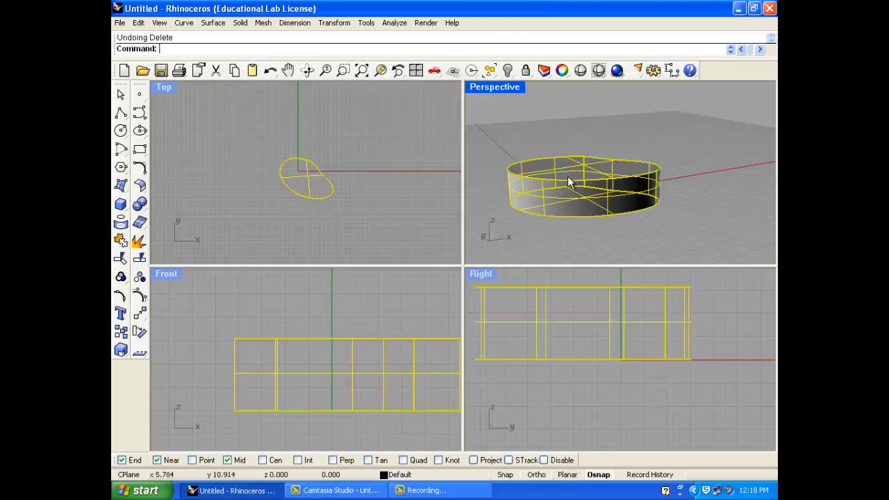
scroll(568, 181, "up", 6)
left_click(138, 241)
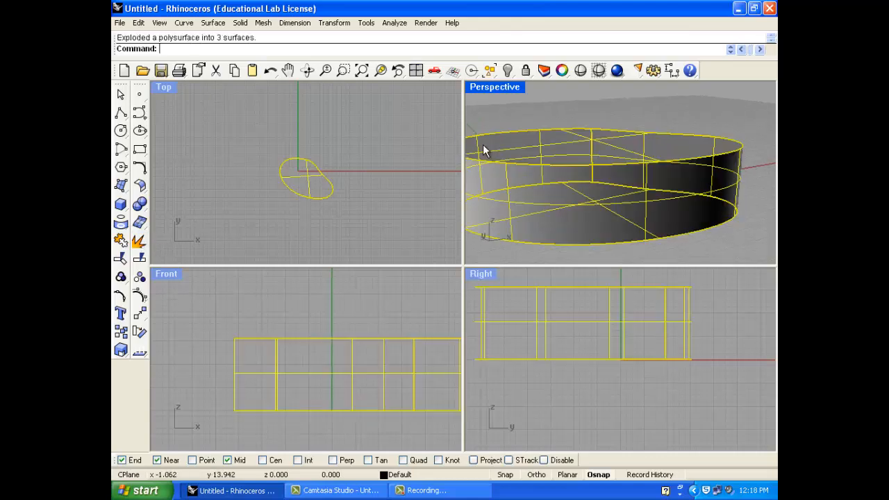
key("Escape")
left_click(537, 150)
key("Delete")
right_click_drag(536, 149, 538, 138)
left_click(566, 188)
key("Delete")
right_click_drag(567, 189, 569, 207)
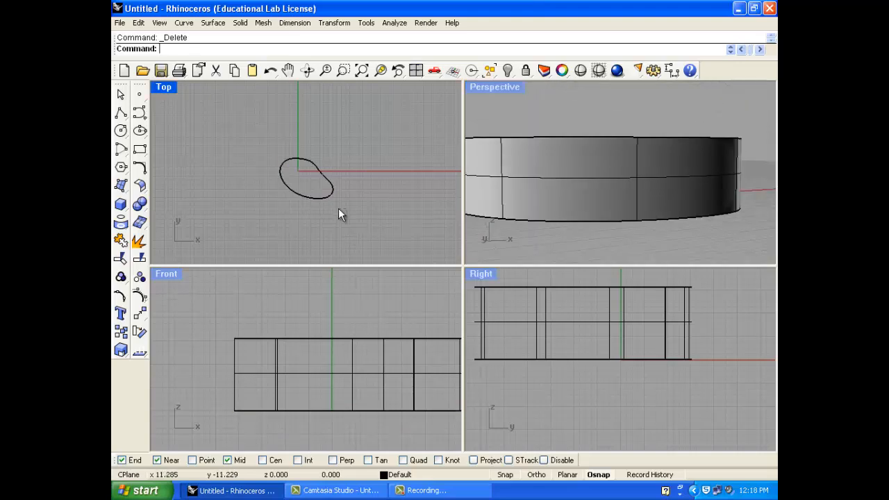
Step: Delete the extruded wall and raise the control points at one end of its base curve in the Front view, making the curve non-planar
left_click(504, 173)
key("Delete")
left_click(539, 197)
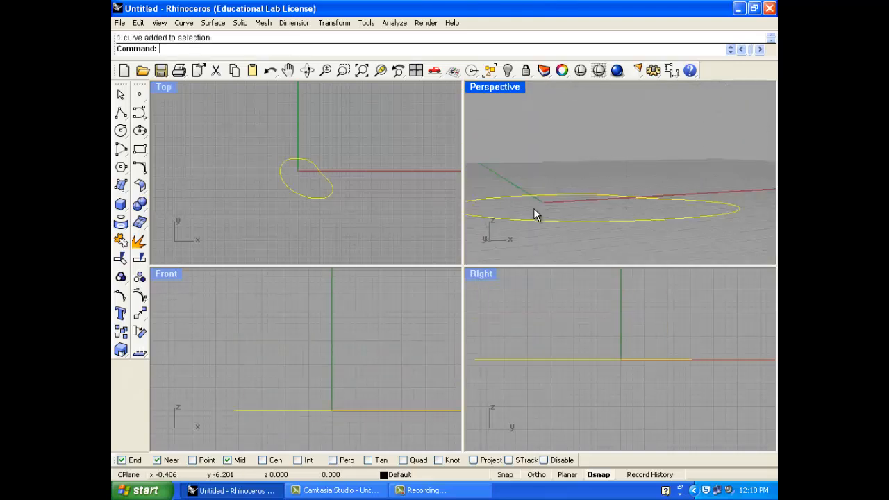
left_click(140, 296)
left_click_drag(207, 379, 271, 351)
left_click(600, 160)
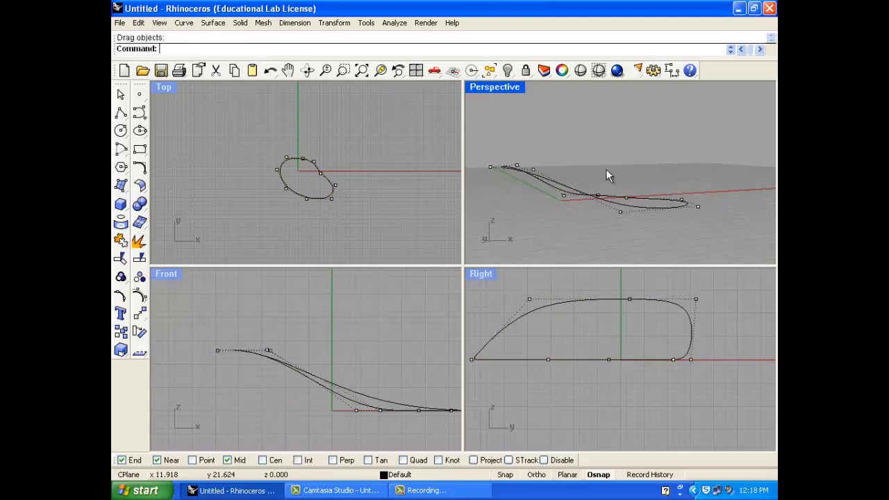
right_click_drag(606, 171, 552, 246)
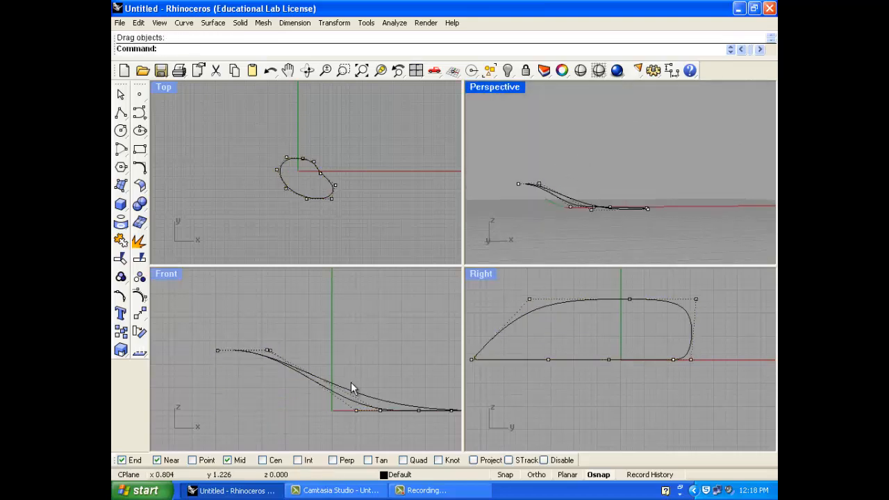
right_click_drag(355, 393, 291, 378)
scroll(326, 380, "down", 8)
right_click(141, 297)
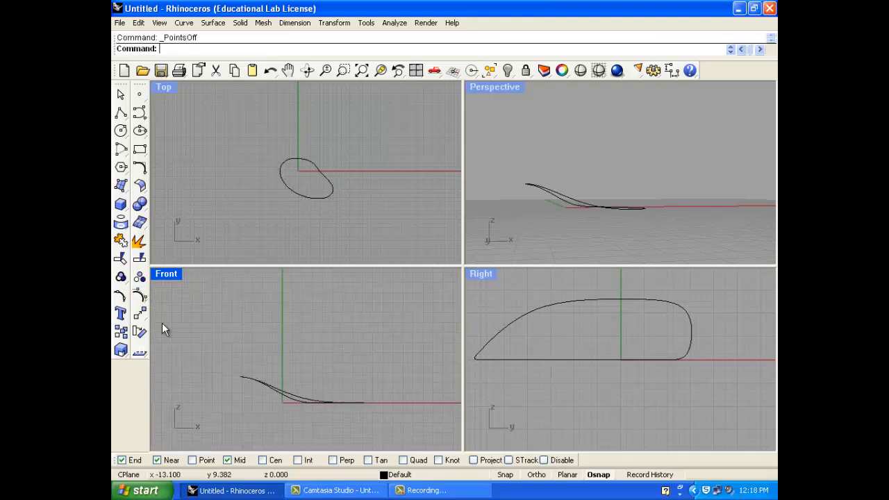
Step: Extrude the non-planar curve straight up about 10.9 units, without caps, using a custom vertical direction defined in the Front view
left_click(278, 393)
left_click(213, 22)
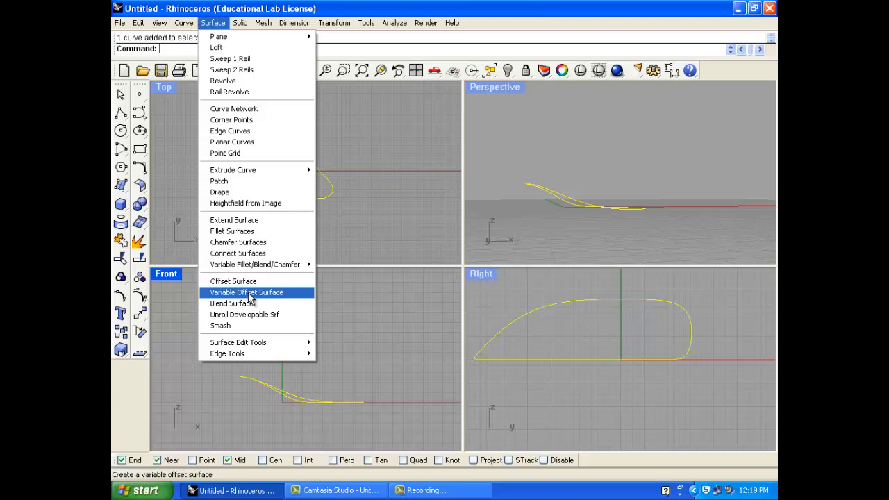
left_click(332, 170)
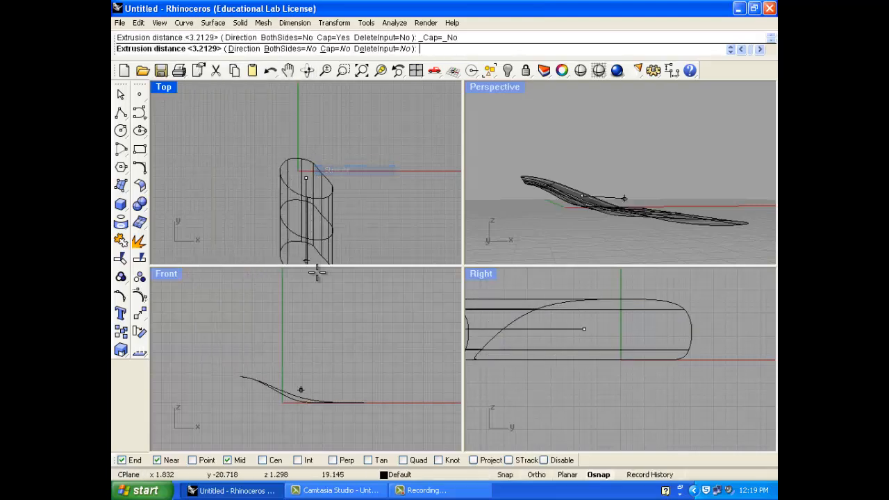
left_click(240, 48)
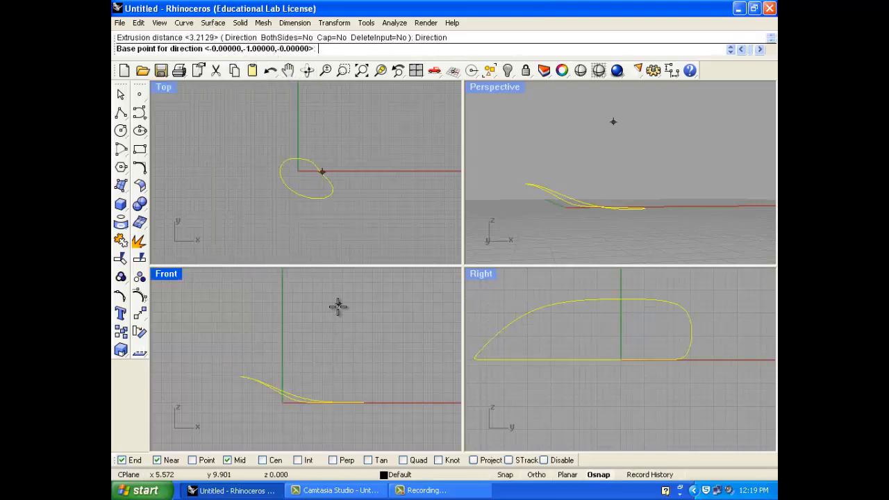
left_click(322, 376)
left_click(327, 357)
left_click(341, 281)
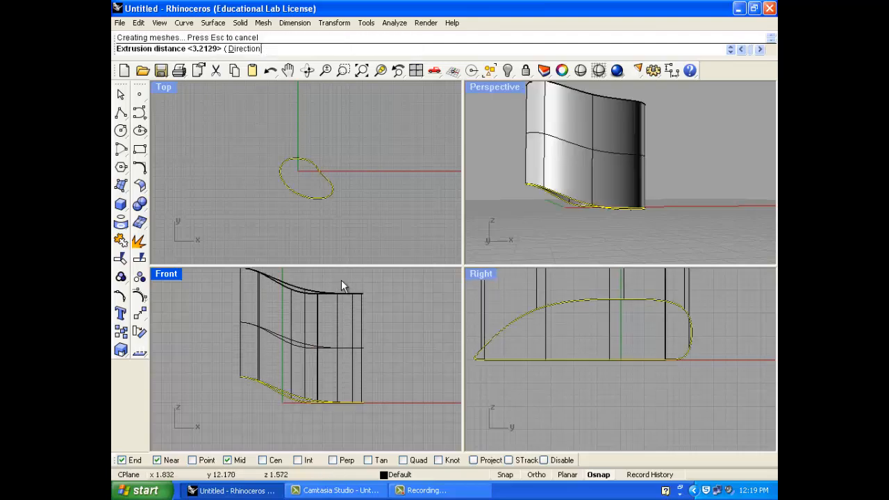
Step: Examine the open extruded wall and its wavy upper edge from several angles in an enlarged Perspective view
scroll(555, 142, "down", 4)
right_click_drag(556, 142, 645, 148)
left_click(645, 148)
scroll(585, 121, "up", 4)
mouse_move(578, 168)
right_mouse_down()
mouse_move(584, 122)
mouse_move(576, 158)
right_mouse_up()
scroll(566, 173, "down", 2)
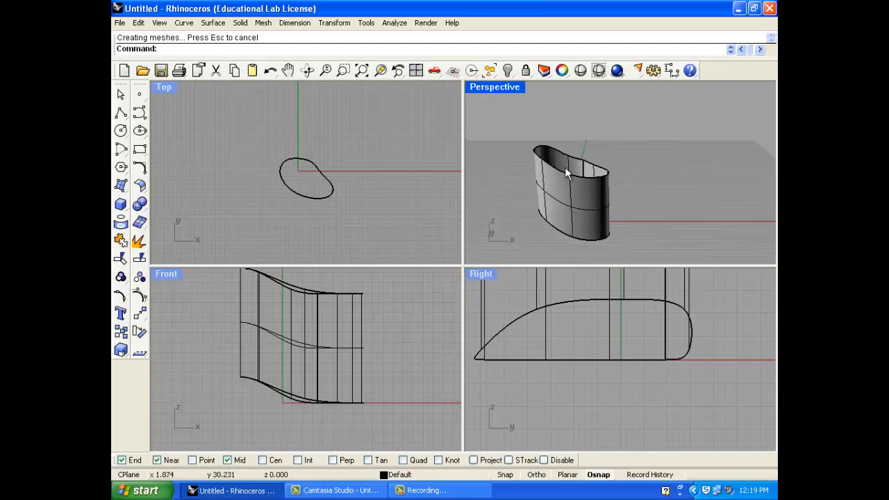
double_click(489, 88)
scroll(303, 257, "up", 2)
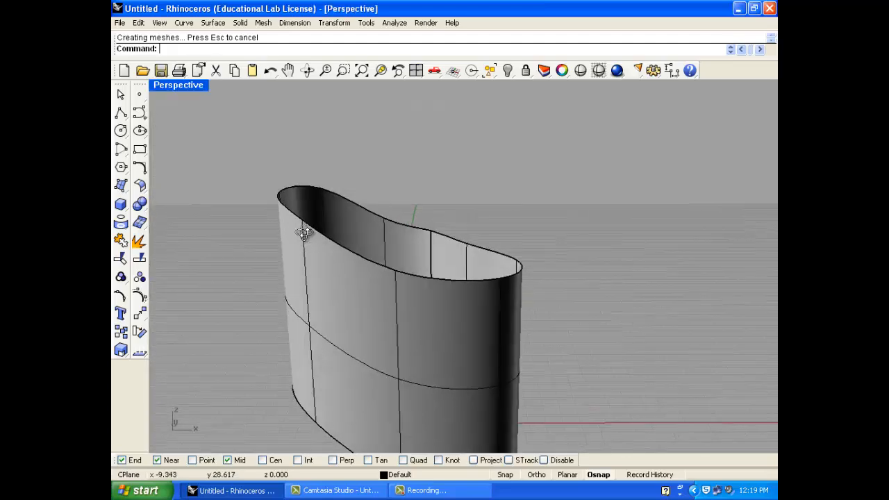
scroll(420, 295, "down", 2)
scroll(369, 393, "up", 2)
right_click_drag(384, 314, 367, 321)
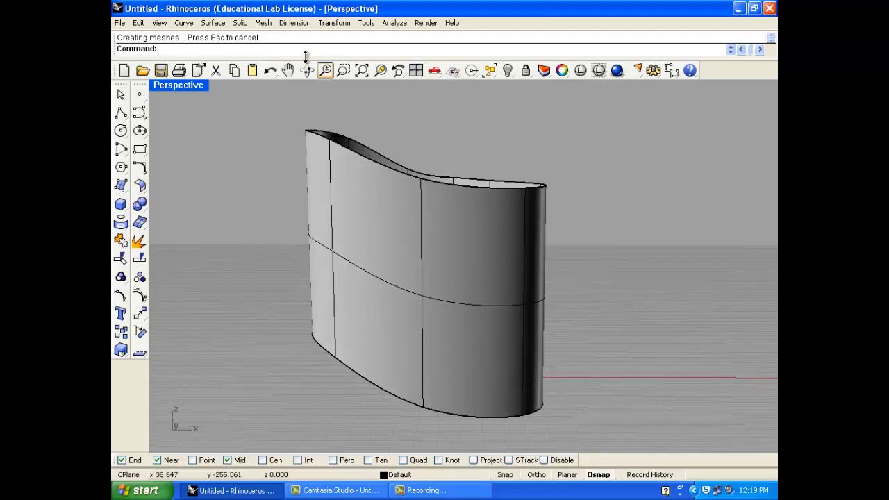
Step: Try to close the wall's open upper edge with a Patch surface of 12 U and 13 V spans, and undo it
left_click(214, 22)
left_click(248, 178)
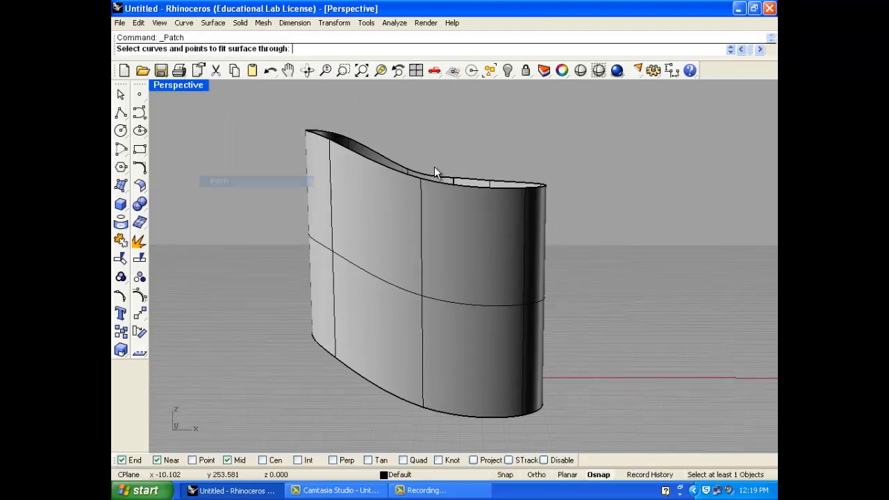
left_click(442, 177)
right_click(468, 159)
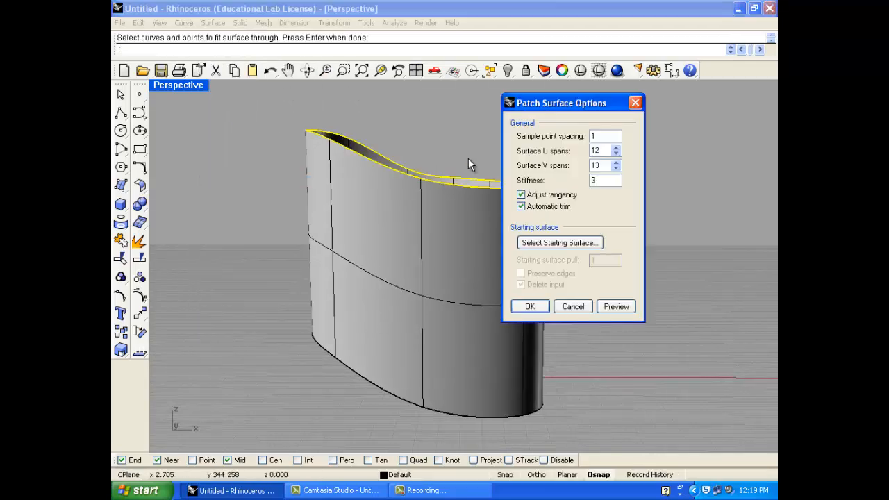
left_click(530, 306)
right_click_drag(449, 207, 391, 198)
key("ctrl+z")
Step: Patch the wall's upper edge again with 12 U spans, 13 V spans, stiffness 3 and automatic trim
key("Return")
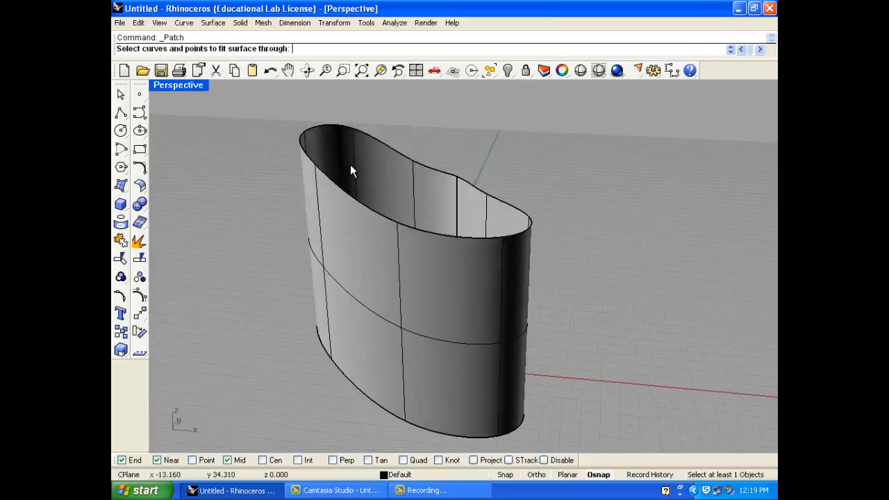
left_click(378, 139)
right_click(378, 139)
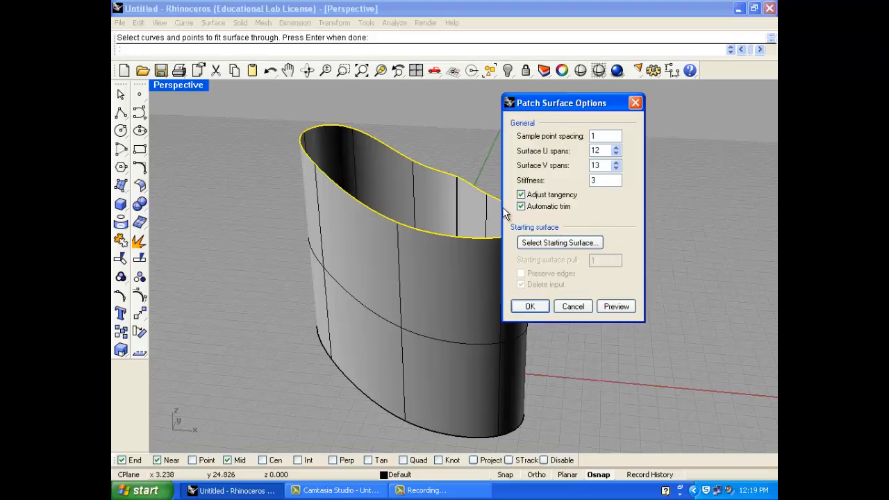
left_click(532, 306)
Step: Examine up close how the patch's border meets the wall's upper edge, highlighting the patch and the wall separately
right_click_drag(414, 274, 337, 198)
scroll(406, 174, "up", 10)
right_click_drag(481, 198, 339, 223)
scroll(339, 222, "down", 5)
right_click_drag(542, 175, 376, 214)
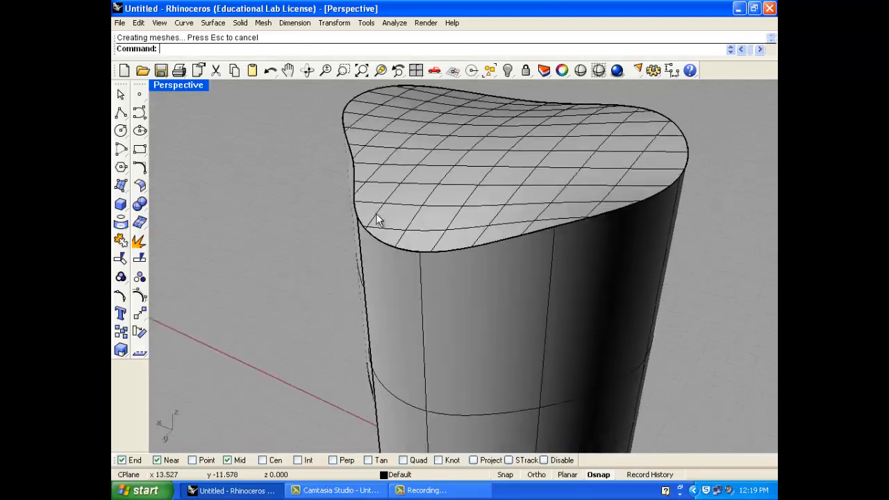
scroll(432, 243, "up", 10)
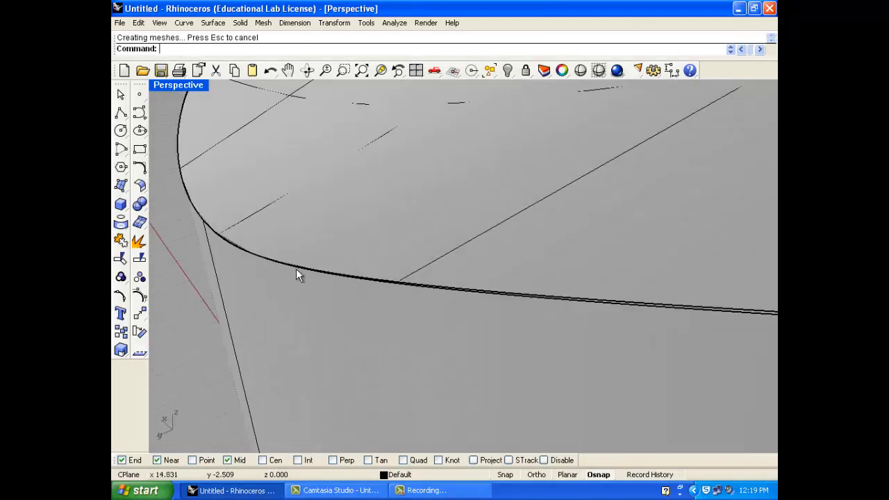
scroll(296, 269, "up", 3)
scroll(310, 264, "down", 2)
right_click_drag(313, 253, 323, 251)
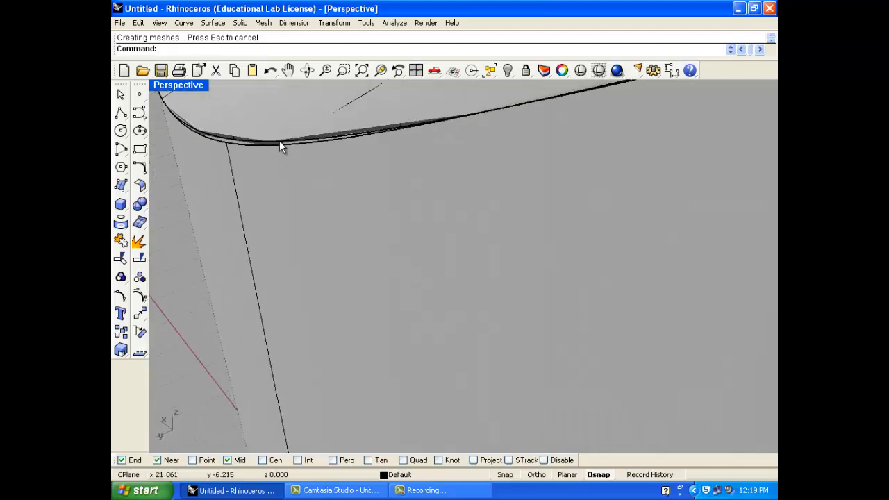
left_click(279, 142)
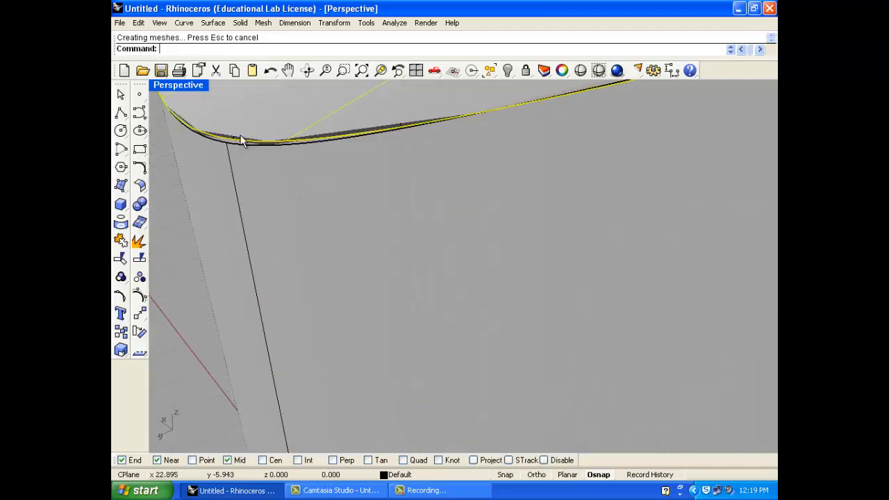
left_click(233, 164)
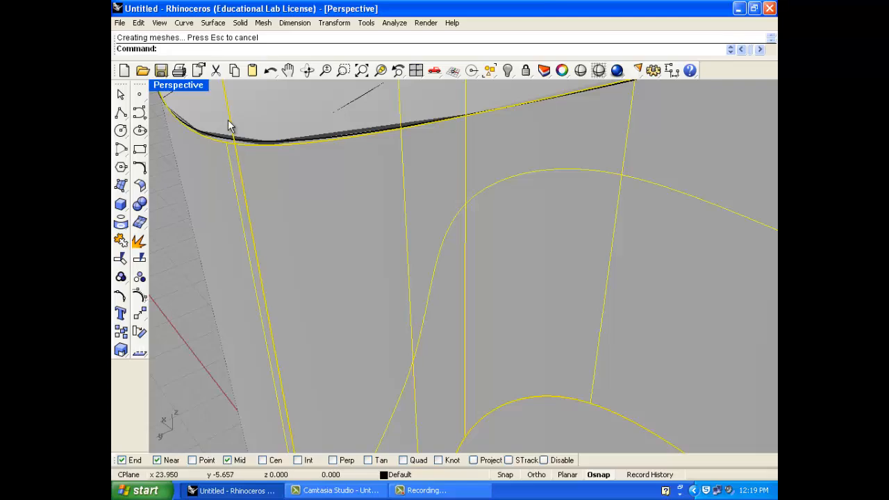
scroll(226, 170, "down", 5)
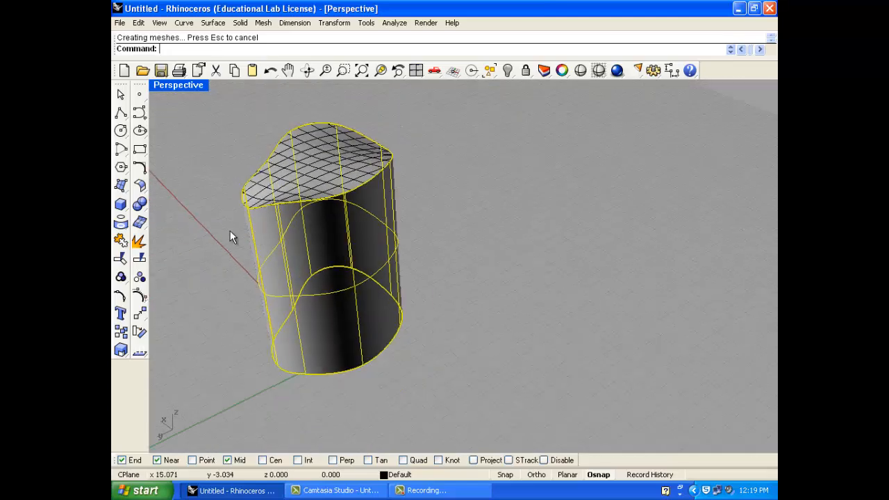
Step: Delete the patch surface from the top of the wall
scroll(364, 215, "up", 3)
left_click(364, 242)
key("Delete")
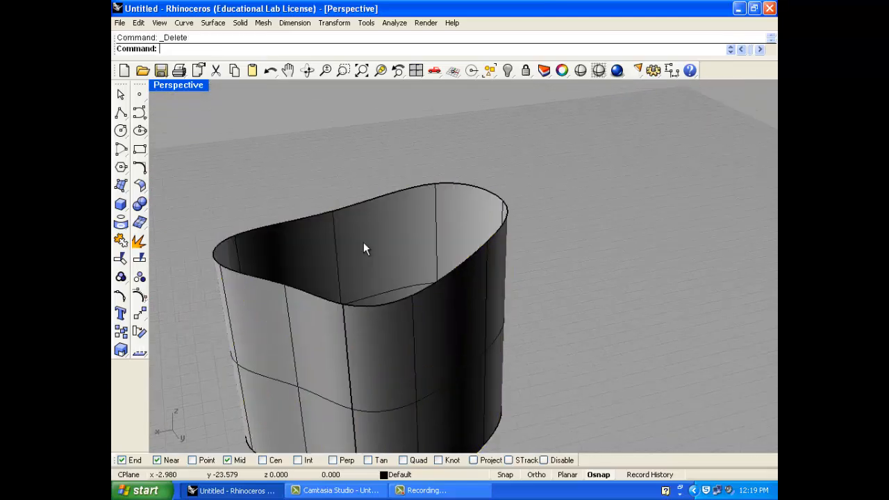
Step: Draw a seven-point degree 3 curve in the Front view, following the wall's profile just below its upper edge and overshooting both sides
right_click_drag(383, 224, 387, 190)
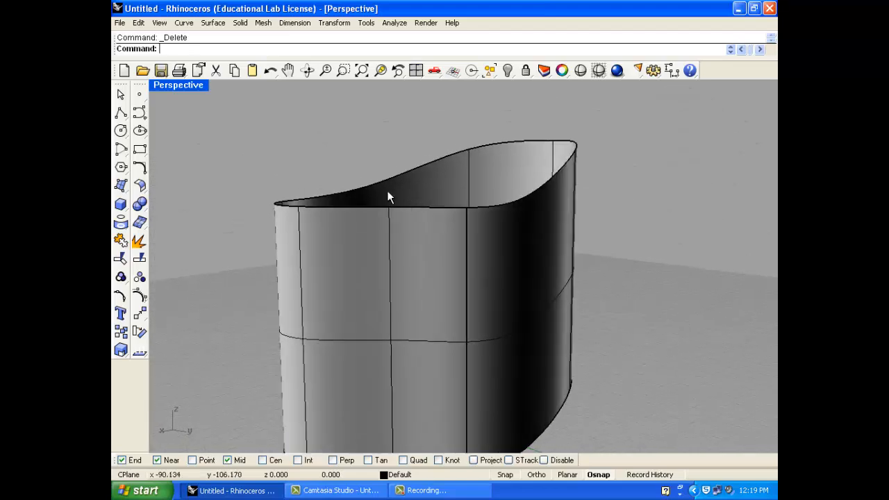
double_click(178, 84)
scroll(279, 372, "up", 5)
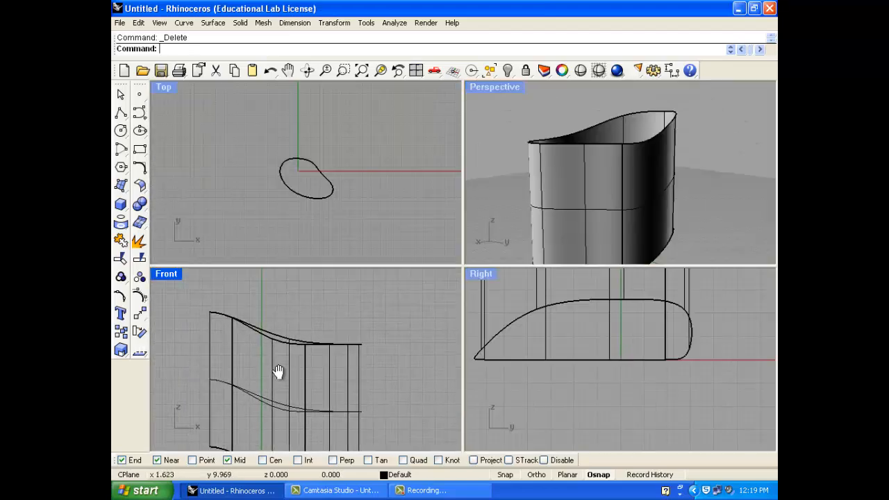
left_click(121, 150)
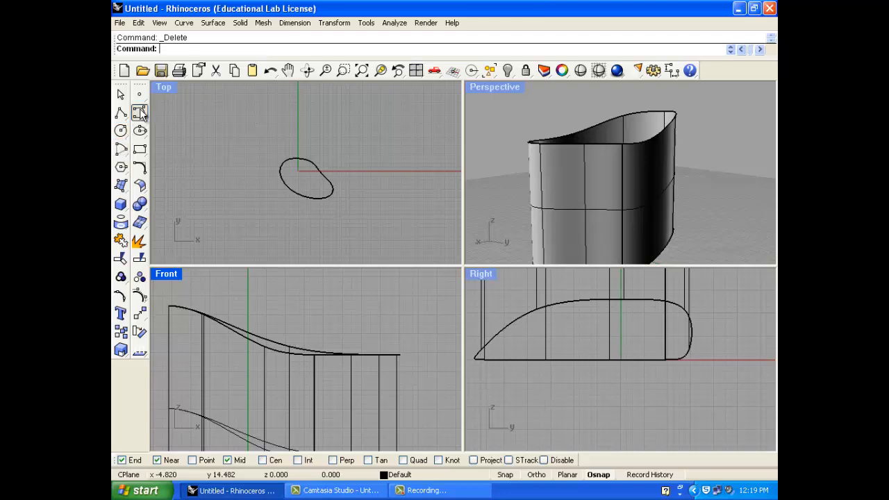
left_click(177, 310)
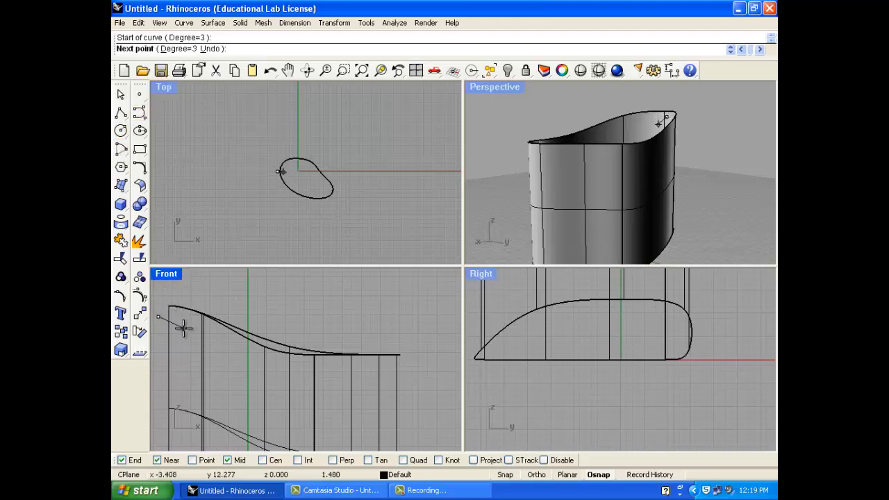
left_click(185, 325)
left_click(214, 334)
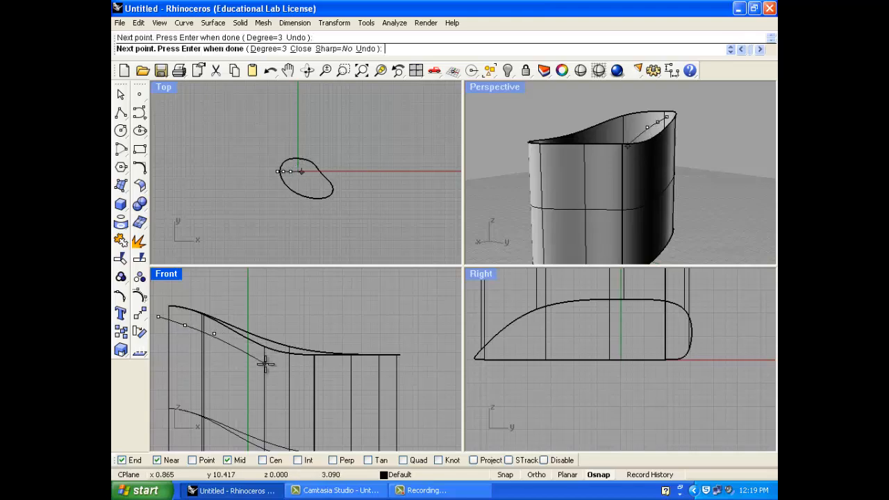
left_click(267, 360)
left_click(314, 370)
left_click(349, 368)
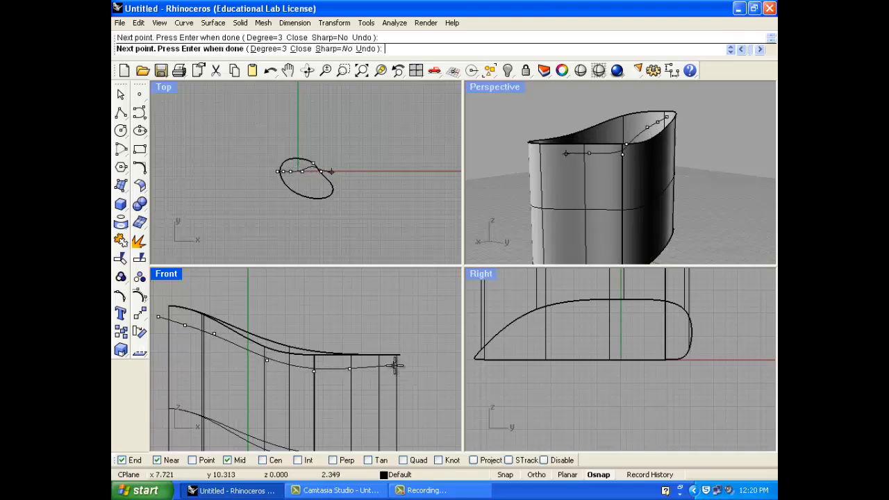
left_click(393, 365)
right_click(415, 361)
scroll(413, 361, "down", 3)
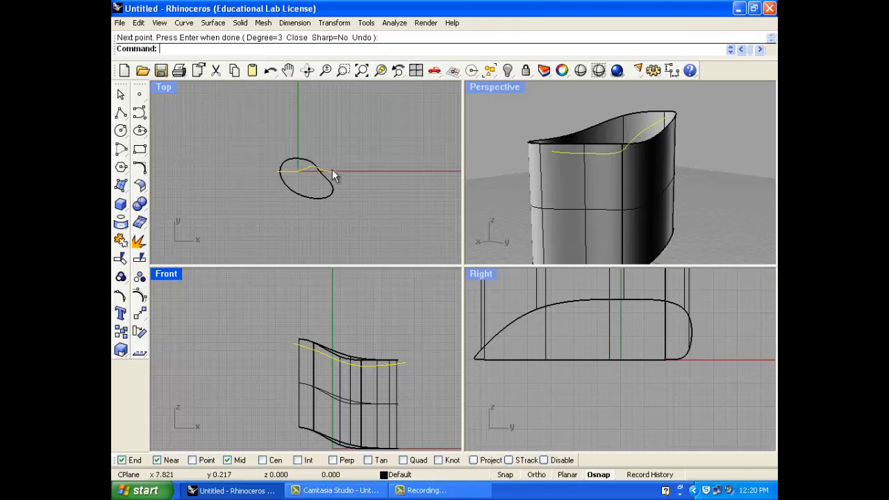
Step: Move the new curve behind the wall in the Top view and extrude it horizontally, without caps, past the wall's front
left_click_drag(332, 173, 334, 133)
left_click(213, 22)
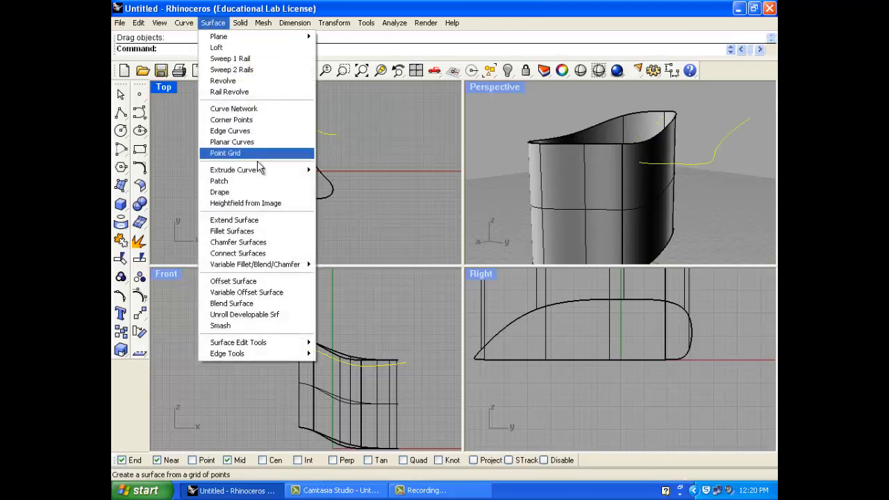
mouse_move(257, 169)
left_click(338, 170)
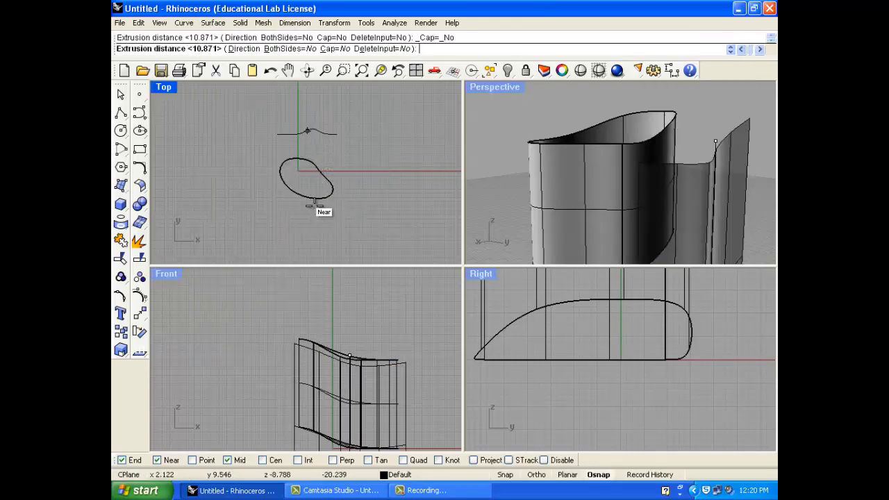
left_click(244, 49)
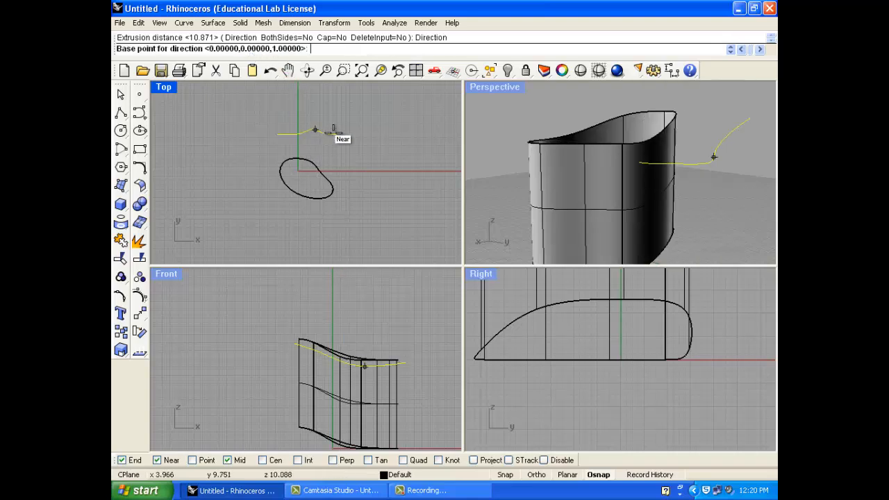
left_click(355, 142)
left_click(355, 162)
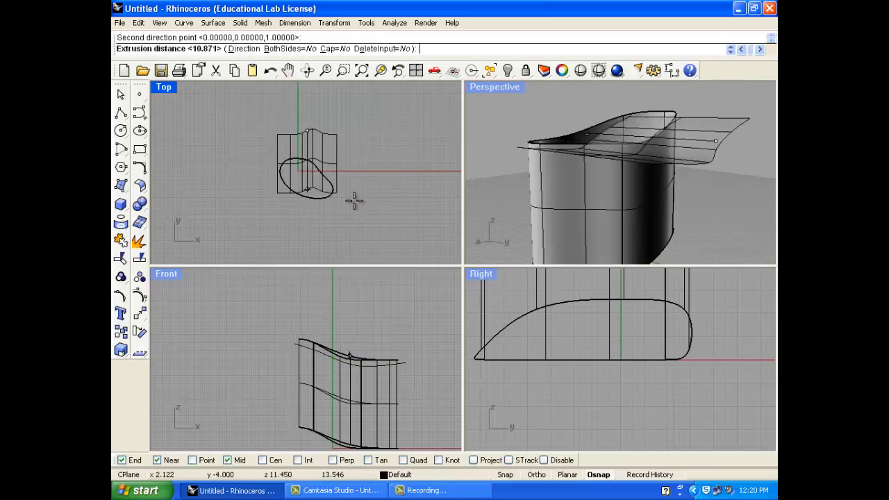
left_click(355, 238)
Step: Examine up close where the curved extruded surface cuts through the wall below its upper edge, highlighting the wall and the surface separately
right_click_drag(509, 174, 551, 172)
right_click_drag(640, 169, 546, 164)
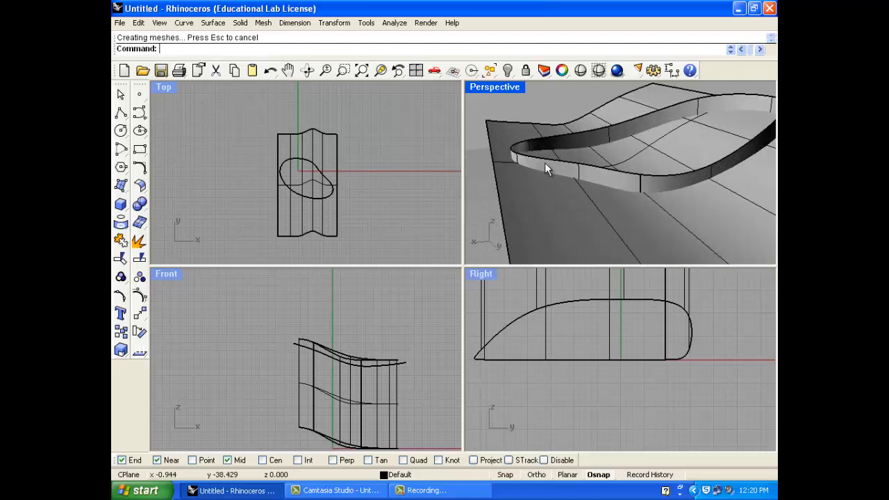
left_click(526, 190)
left_click(650, 119)
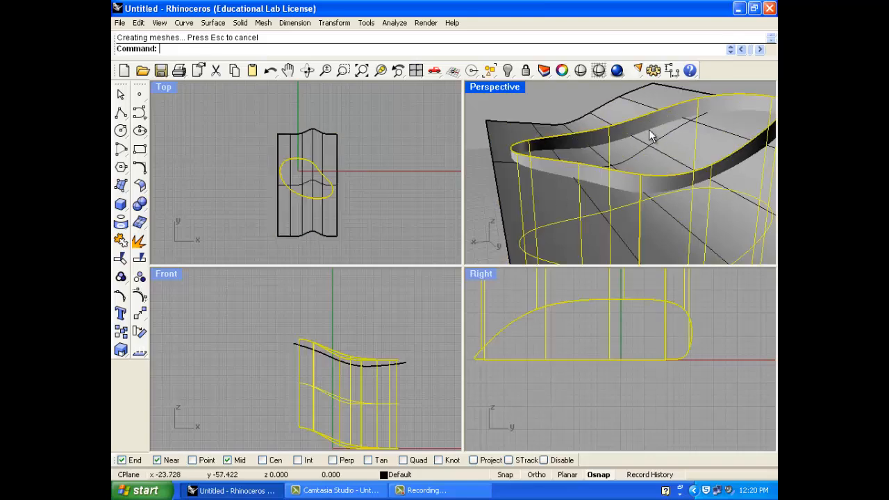
left_click(502, 185)
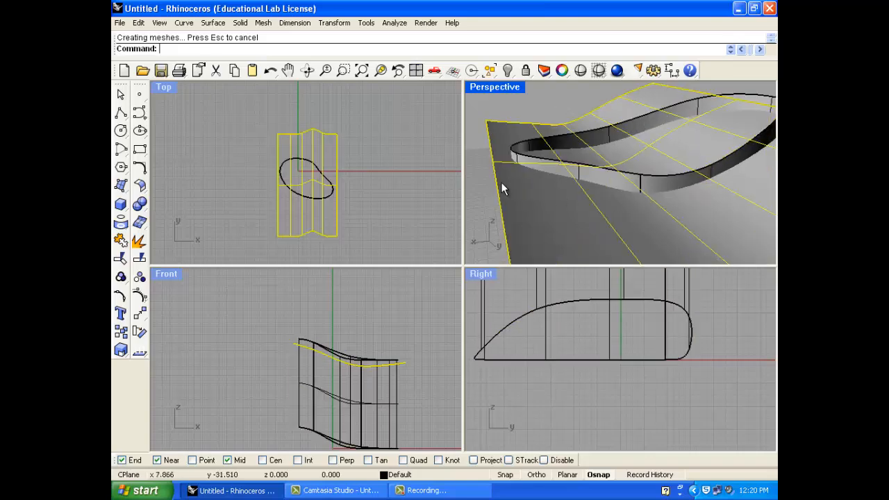
Step: Delete the extruded surface, the wall and all remaining curves to leave the model empty
left_click(493, 164)
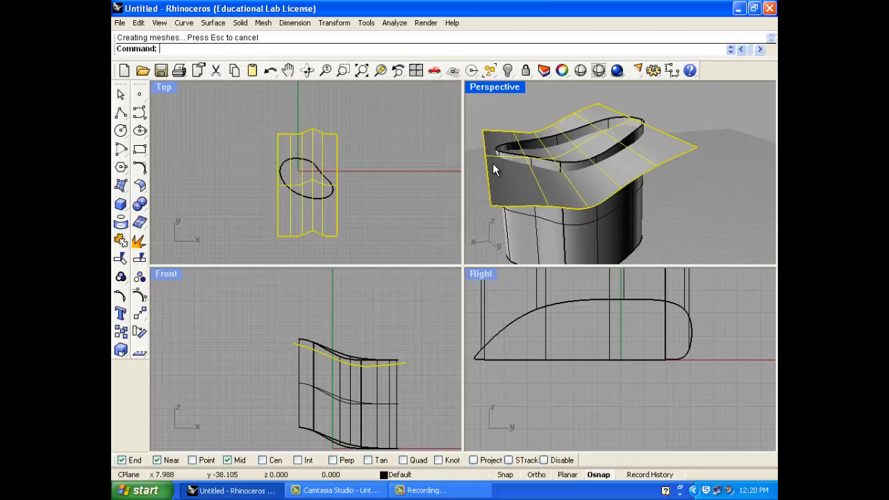
key("Delete")
left_click(514, 223)
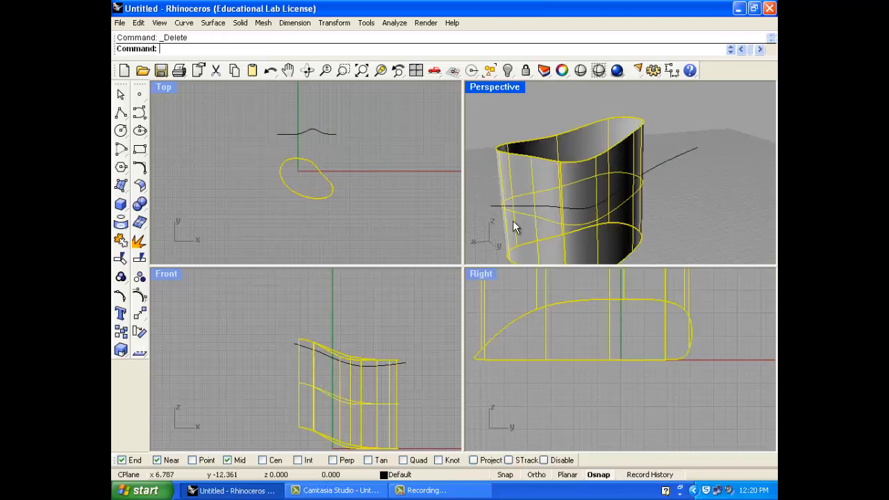
left_click(496, 205)
left_click_drag(560, 111, 509, 215)
key("Delete")
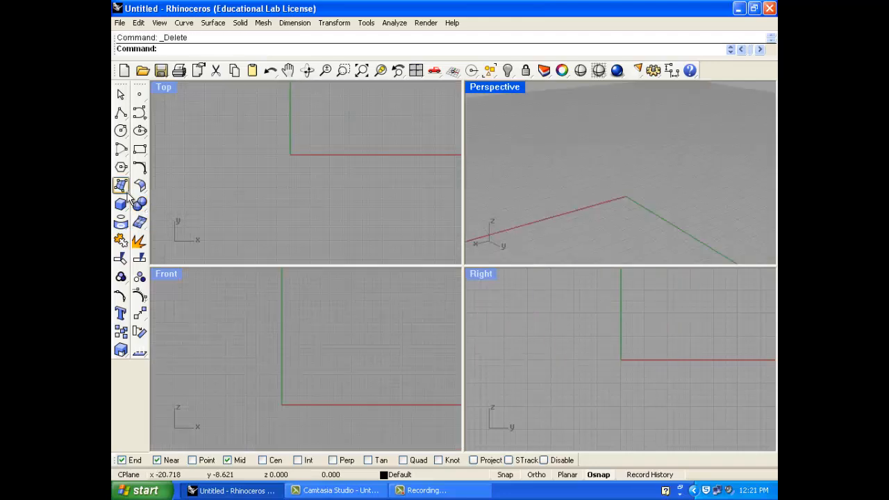
Step: Draw an S-shaped degree 3 curve in the Top view, from above the left of the origin down to the positive x axis
left_click(139, 114)
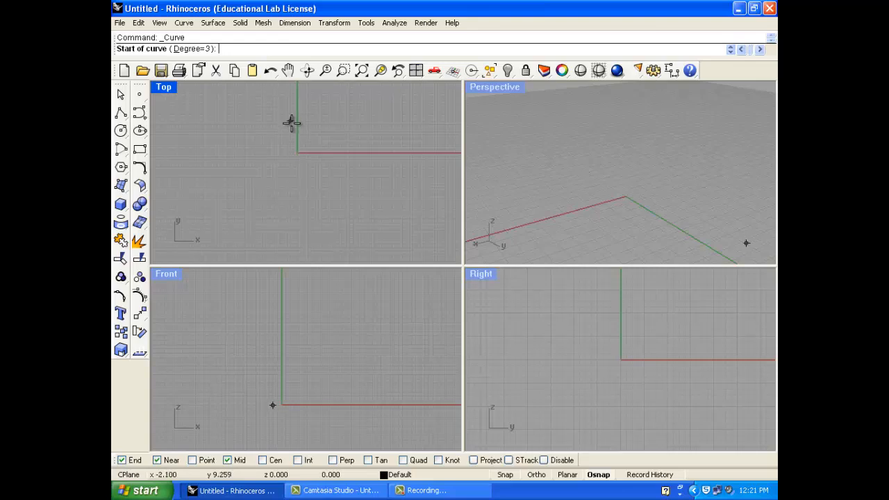
scroll(298, 132, "down", 4)
right_click_drag(298, 133, 290, 159)
left_click(242, 106)
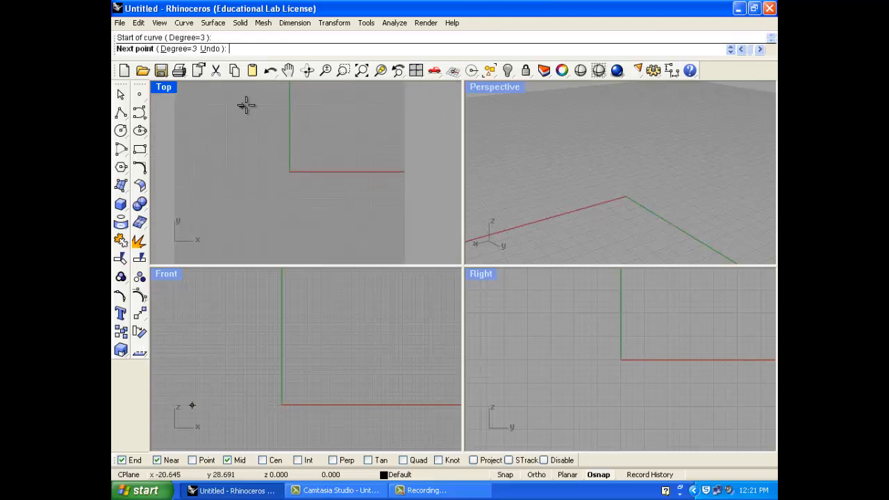
left_click(272, 97)
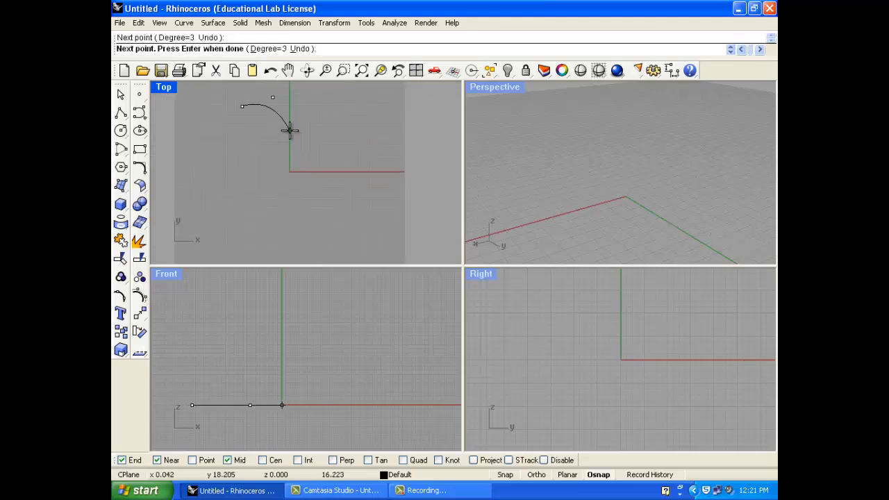
left_click(290, 128)
left_click(297, 152)
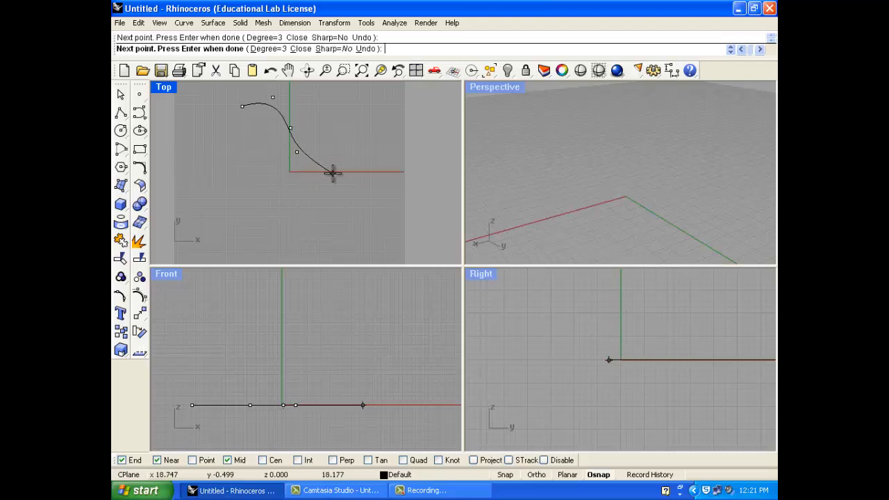
right_click(350, 172)
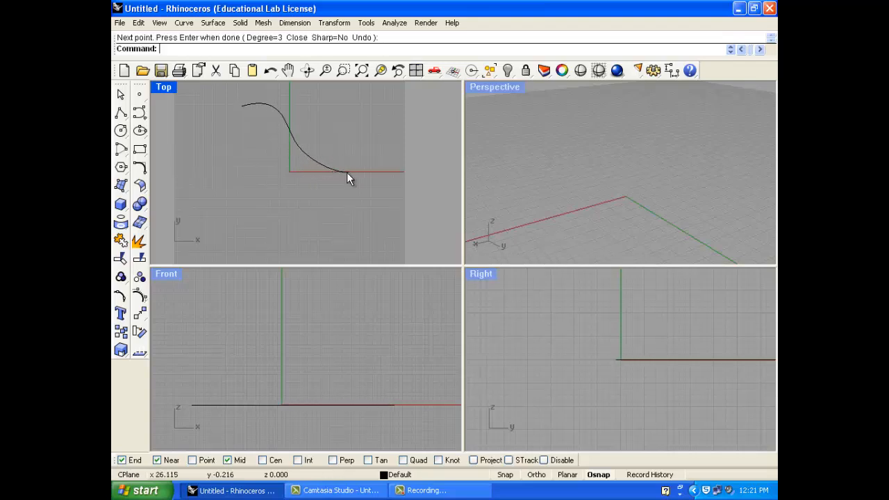
Step: Mirror the S-shaped curve with a copy across a horizontal line through its endpoint near the x axis
left_click(348, 172)
left_click(337, 26)
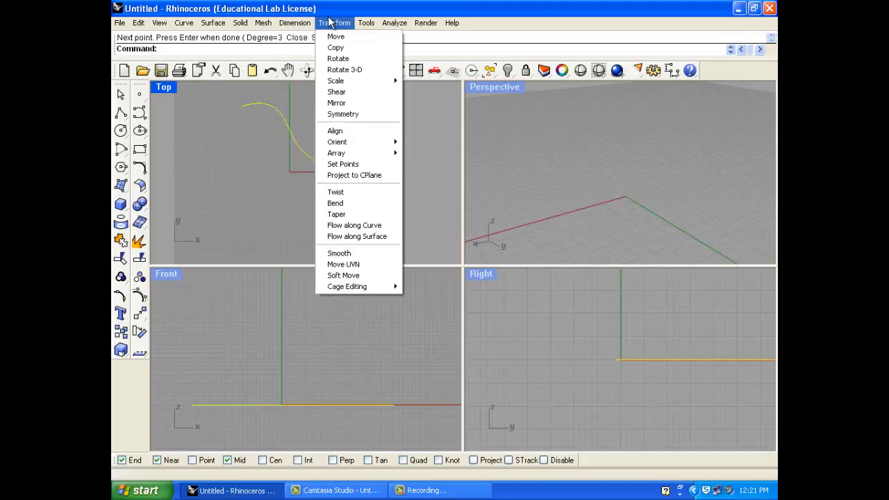
left_click(333, 103)
left_click(350, 172)
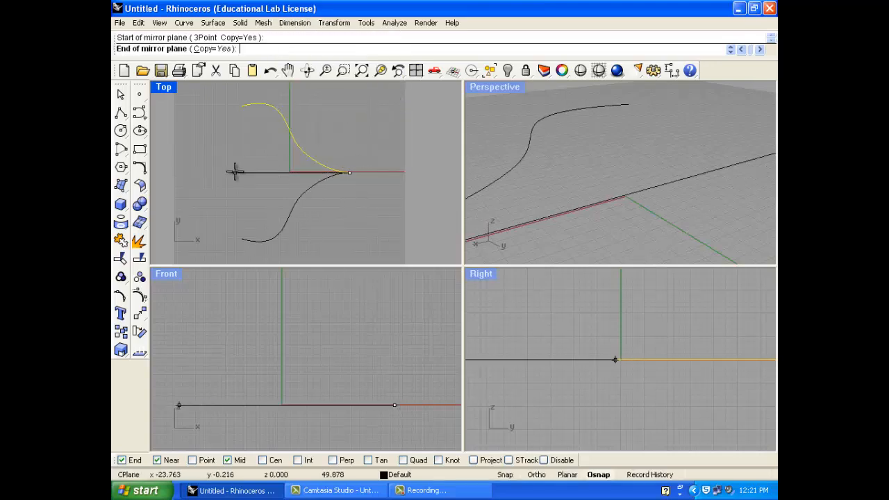
left_click(234, 172)
Step: Draw a tall S-shaped degree 3 rail curve in the Front view, from below the x axis up to a hooked upper end
scroll(311, 364, "down", 5)
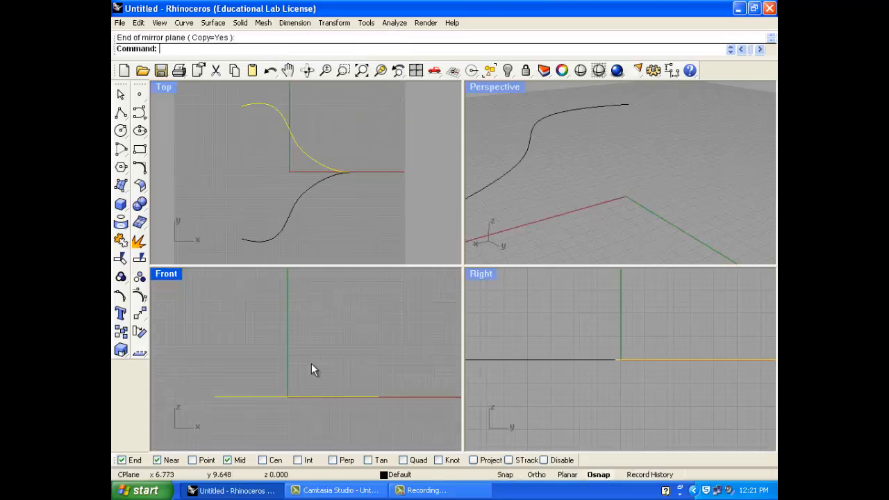
left_click(139, 129)
scroll(306, 392, "down", 3)
left_click(332, 407)
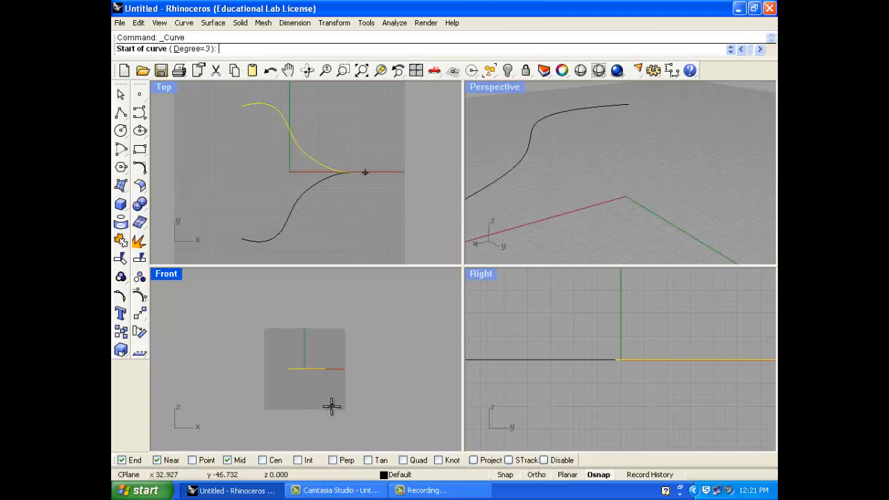
left_click(298, 387)
left_click(300, 351)
left_click(324, 332)
left_click(336, 313)
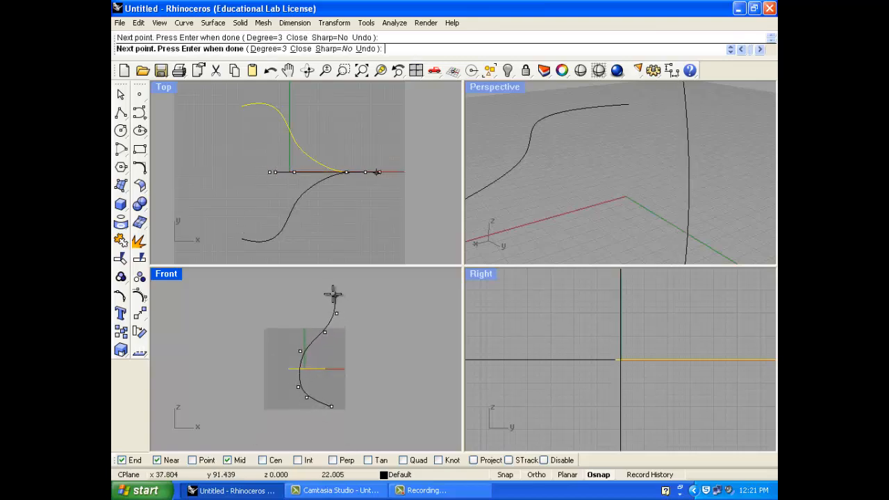
left_click(329, 291)
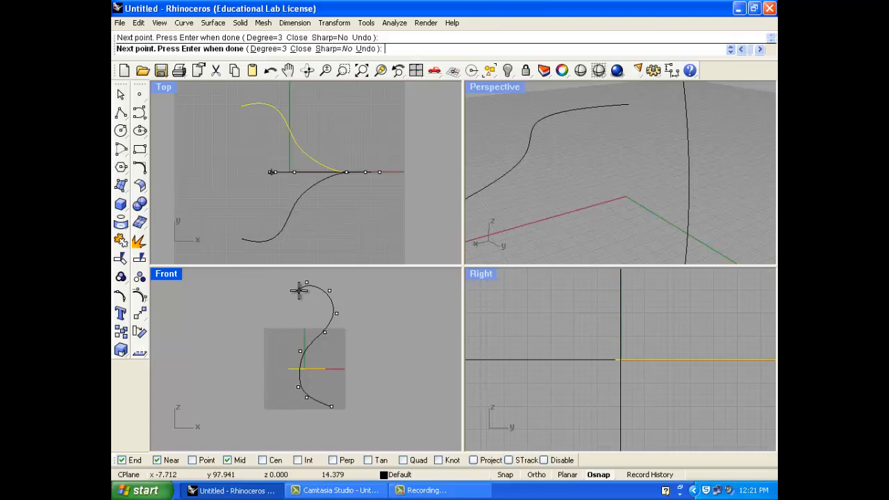
right_click(297, 293)
Step: Undo the accidental shift of the curve and join the two mirrored curves into one open profile
left_click_drag(325, 369, 315, 373)
key("ctrl+z")
left_click(291, 206, "shift")
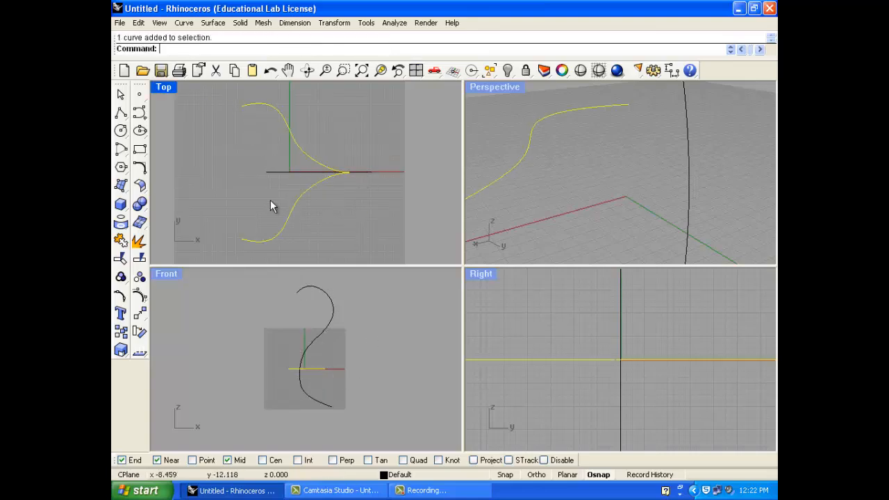
left_click(120, 241)
Step: Move the joined profile from its tip to the rail's lower end, and shift it along x in the Top view to straddle that end
scroll(347, 198, "up", 1)
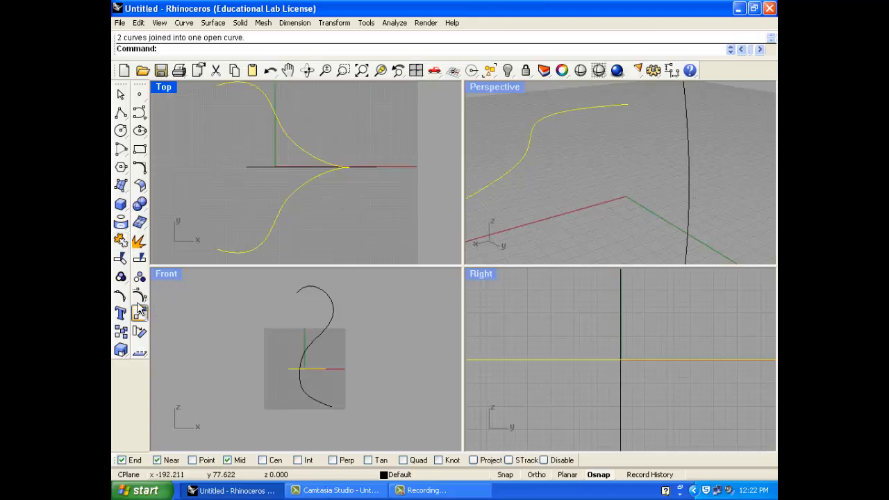
left_click(139, 333)
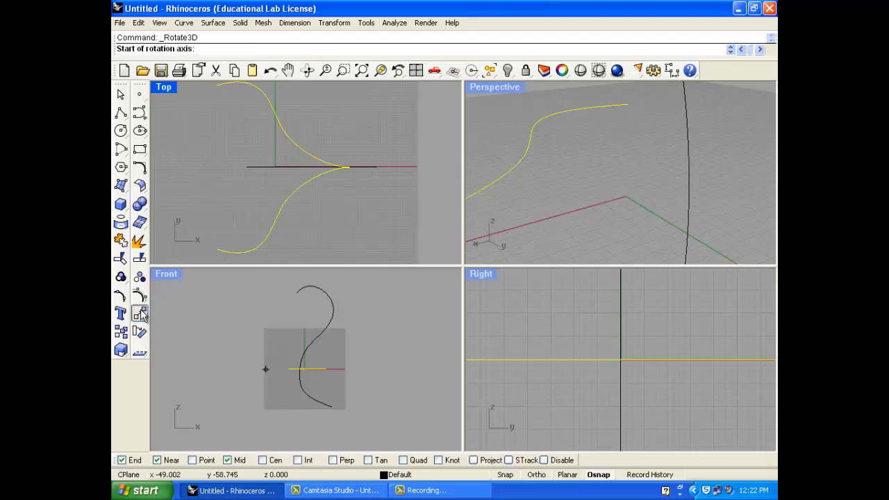
left_click(139, 315)
left_click(351, 168)
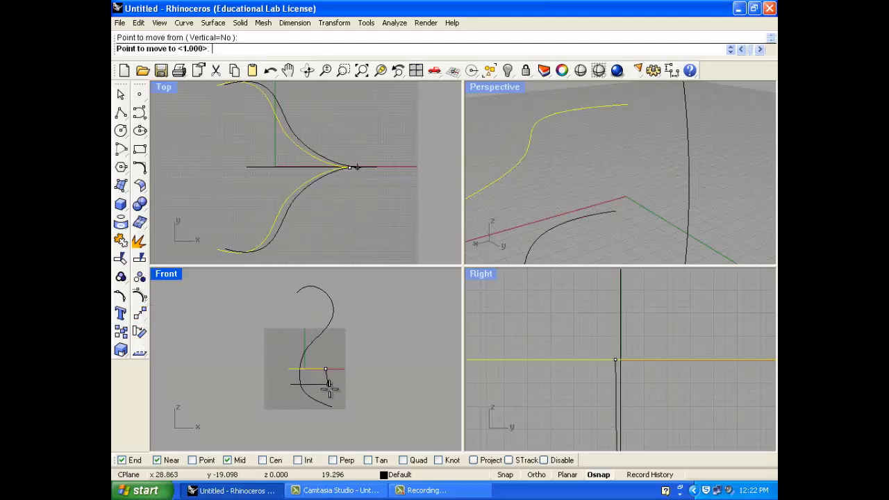
left_click(329, 406)
right_click_drag(327, 405, 288, 323)
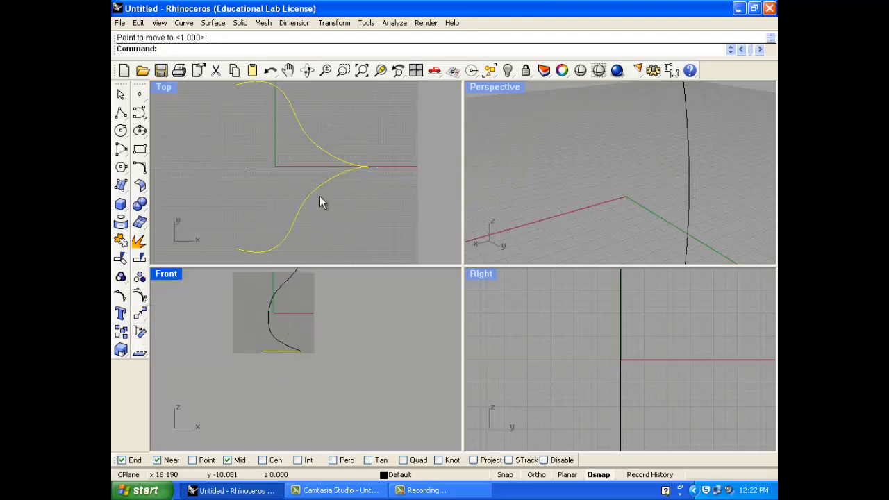
left_click_drag(295, 227, 369, 212)
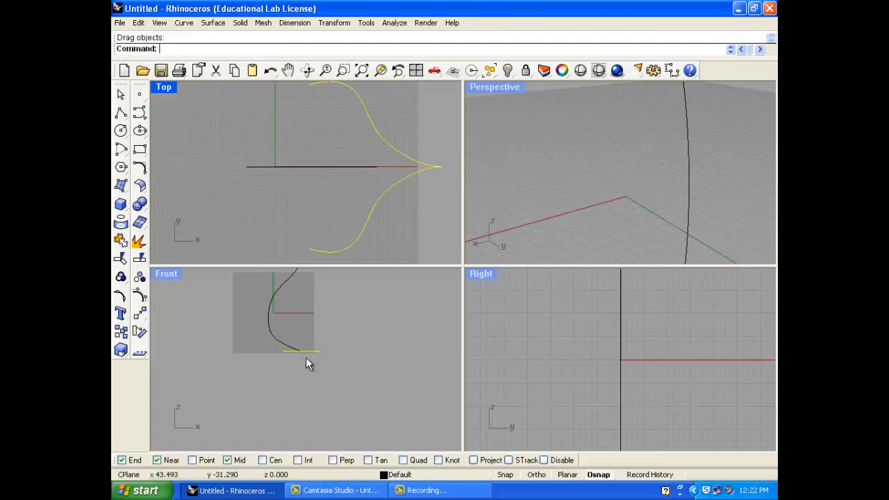
Step: Rotate the profile about the rail's lower end in the Front view by about 63 degrees, roughly perpendicular to the rail
scroll(294, 351, "up", 5)
scroll(299, 347, "up", 3)
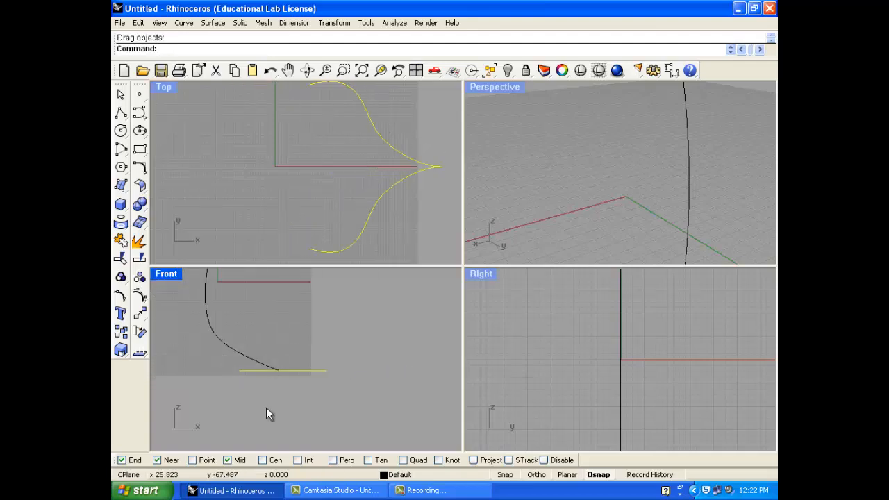
left_click(139, 332)
left_click(281, 362)
left_click(360, 362)
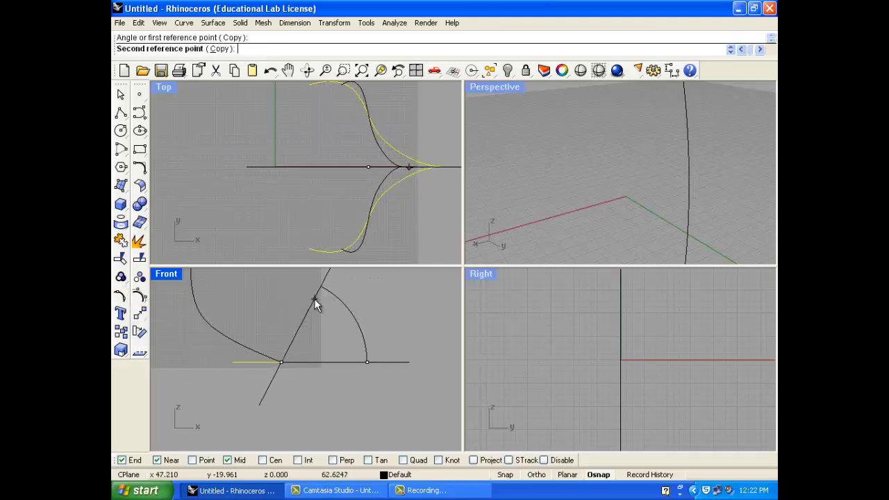
left_click(314, 298)
Step: In the maximized Perspective view, sweep the profile along the tall curve with Sweep 1 Rail, Freeform style, rebuilt with 10 control points
right_click_drag(503, 197, 513, 102)
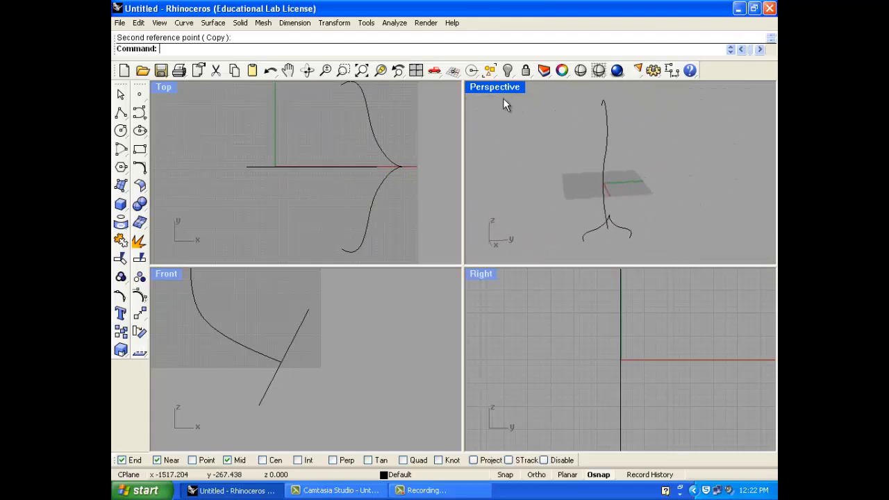
double_click(502, 89)
scroll(517, 243, "down", 6)
right_click_drag(378, 299, 597, 281)
scroll(750, 132, "up", 6)
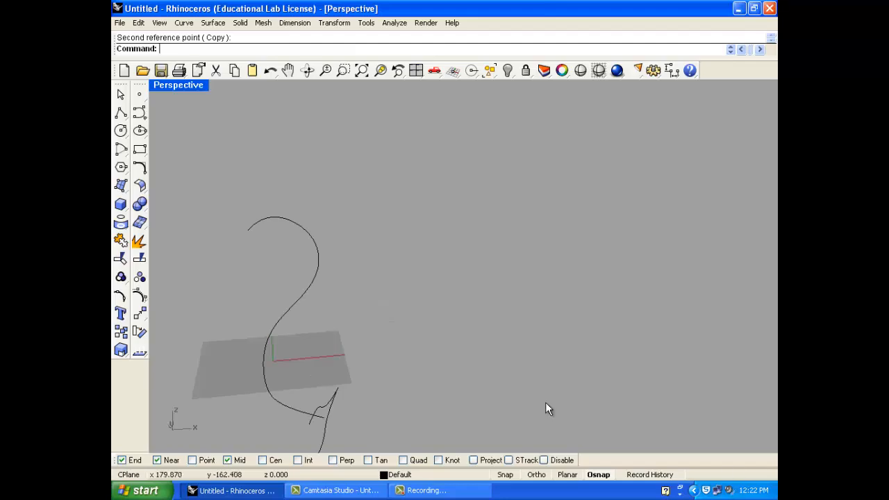
scroll(415, 200, "down", 4)
scroll(316, 362, "up", 6)
left_click(214, 23)
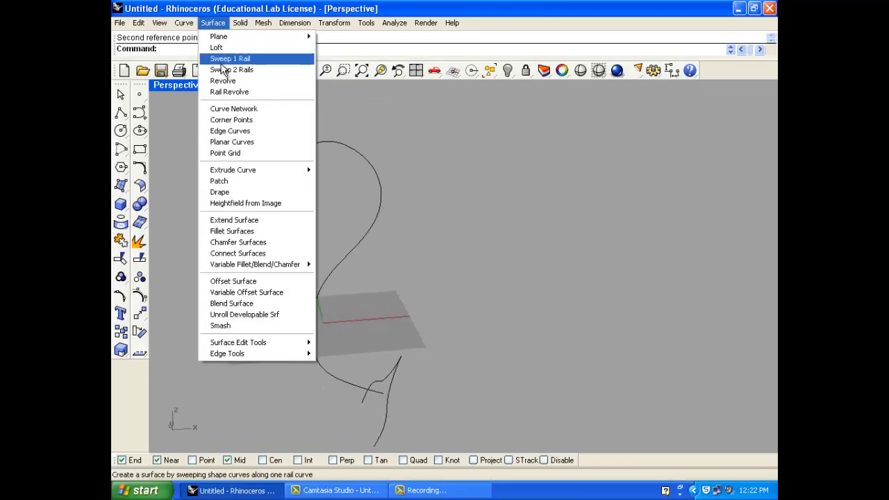
left_click(222, 59)
left_click(348, 391)
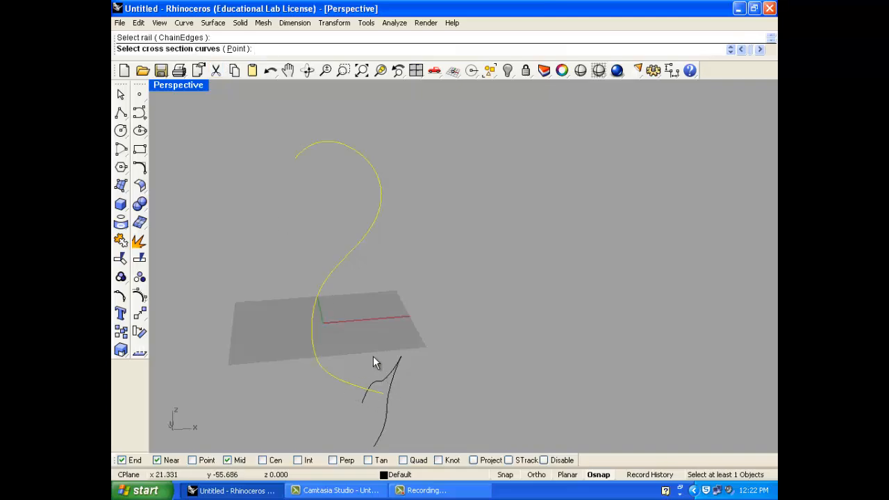
left_click(395, 367)
key("Return")
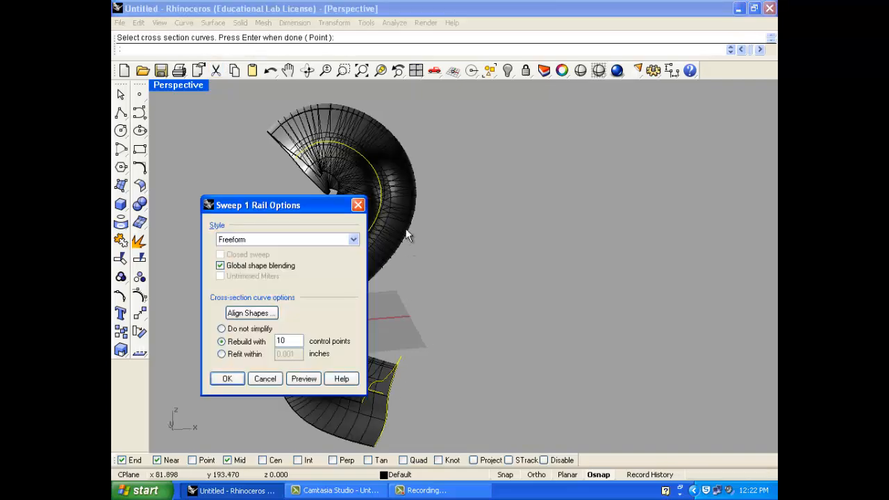
right_click_drag(408, 236, 559, 215)
mouse_move(577, 197)
right_mouse_down()
mouse_move(564, 196)
mouse_move(567, 187)
right_mouse_up()
left_click(227, 379)
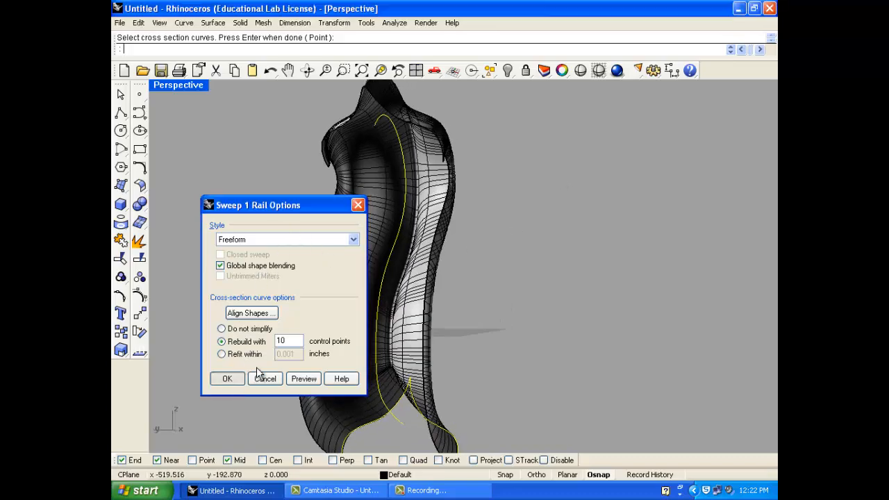
Step: Examine the swept surface from several angles, especially where it bunches up at the inside of the upper bend
right_click_drag(482, 244, 294, 288)
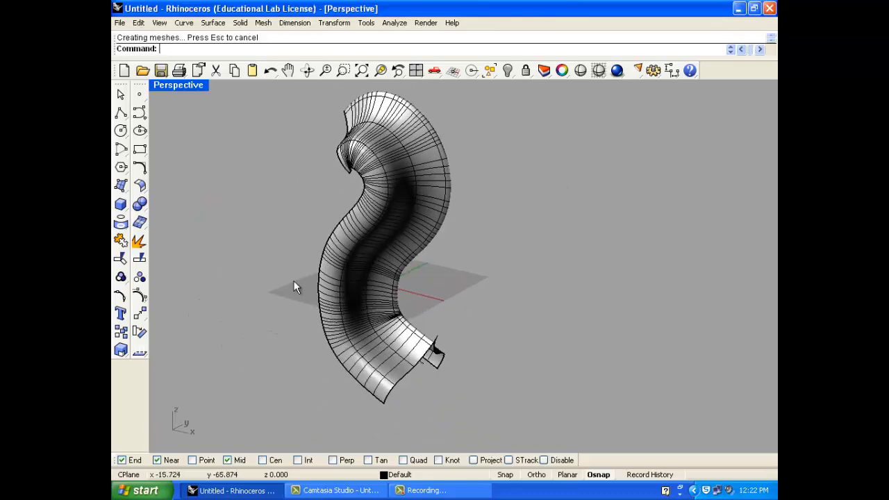
scroll(343, 168, "up", 8)
scroll(355, 200, "down", 10)
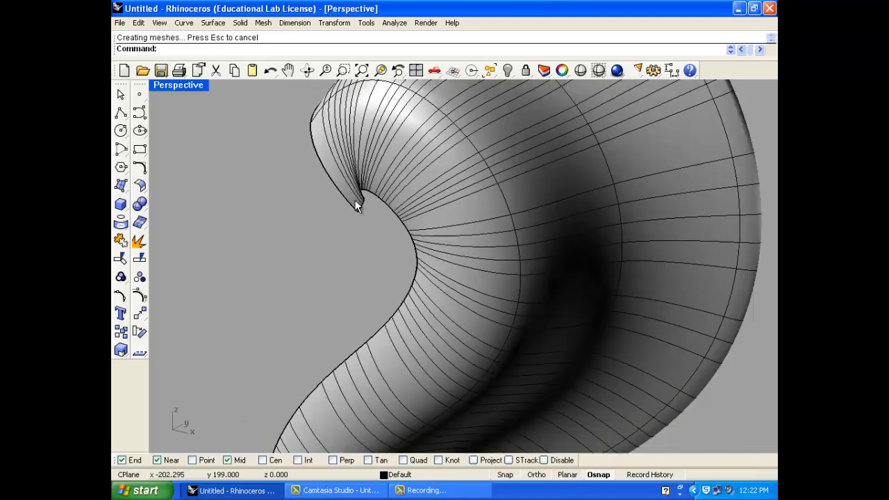
right_click_drag(355, 200, 398, 244)
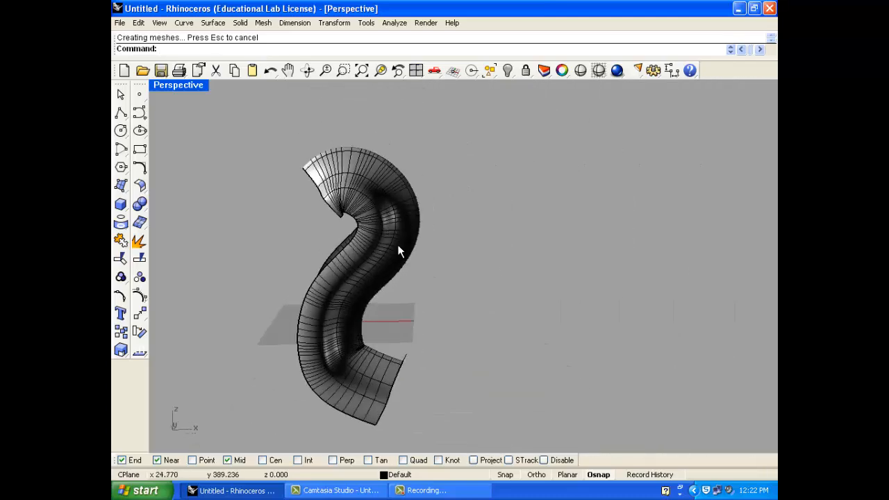
scroll(323, 397, "up", 4)
scroll(335, 363, "down", 4)
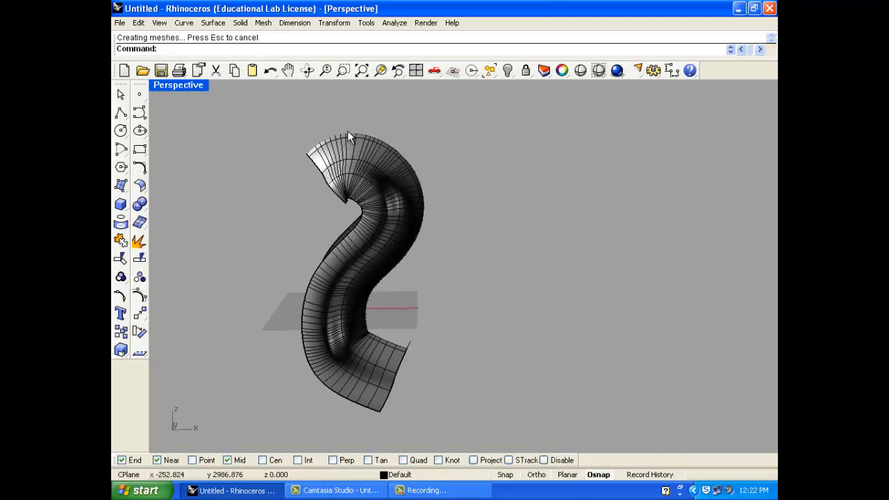
Step: Inspect the overall shape and dense isocurves of the swept surface from close up and from a distance
scroll(395, 384, "up", 2)
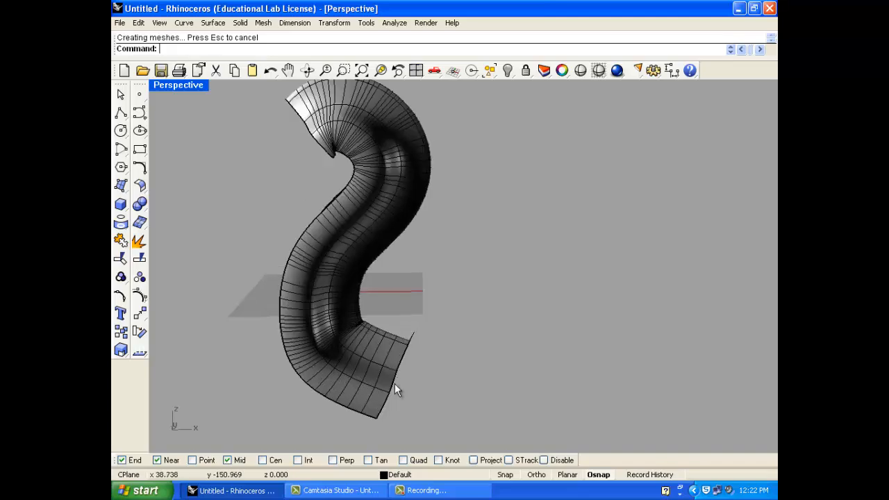
right_click_drag(390, 406, 412, 382)
scroll(416, 351, "down", 4)
right_click_drag(417, 347, 446, 343)
scroll(425, 353, "down", 4)
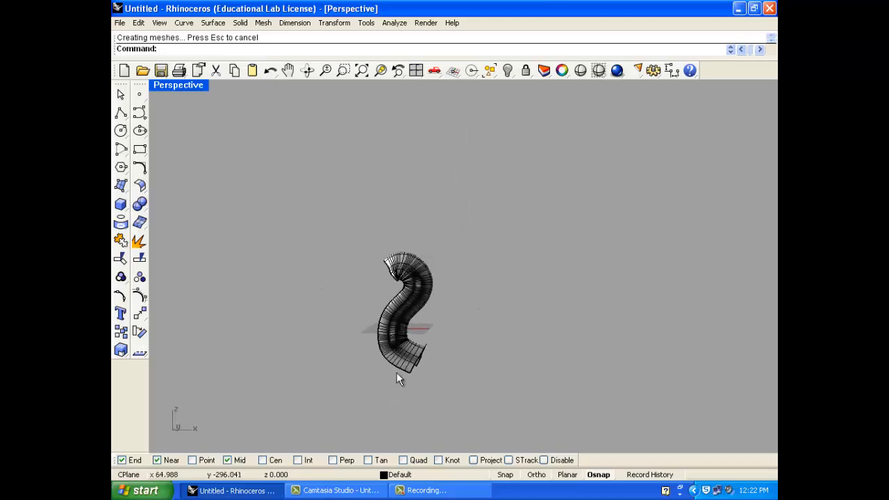
scroll(395, 375, "up", 6)
scroll(410, 372, "up", 2)
left_click(397, 215)
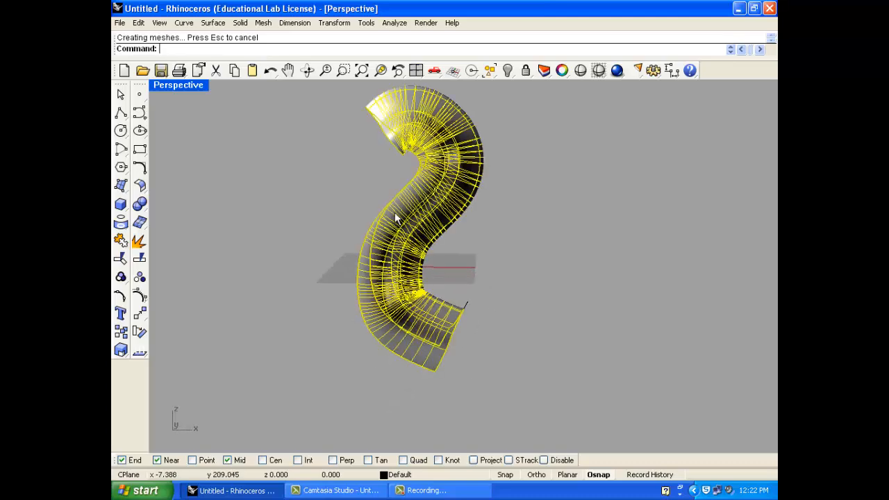
left_click(141, 25)
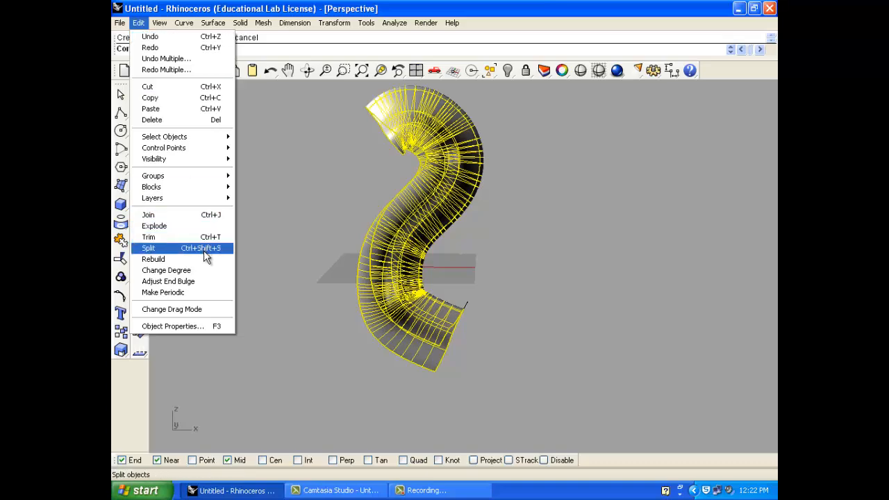
left_click(294, 194)
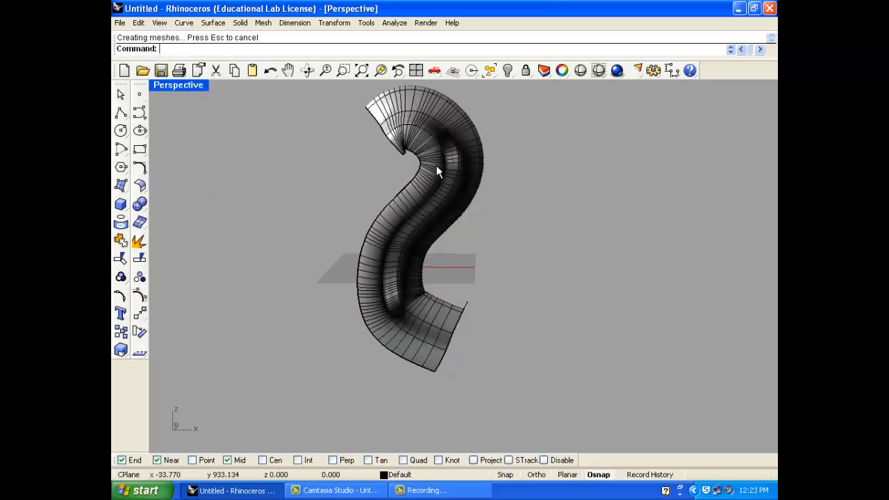
Step: Turn on the swept surface's control points to show how densely they are packed along its length
left_click(427, 194)
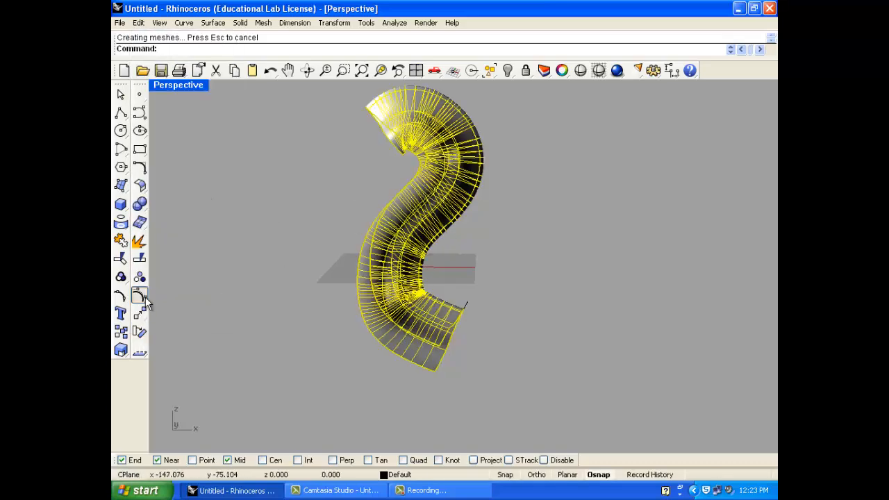
left_click(146, 300)
right_click_drag(525, 226, 426, 169)
right_click_drag(475, 182, 548, 193)
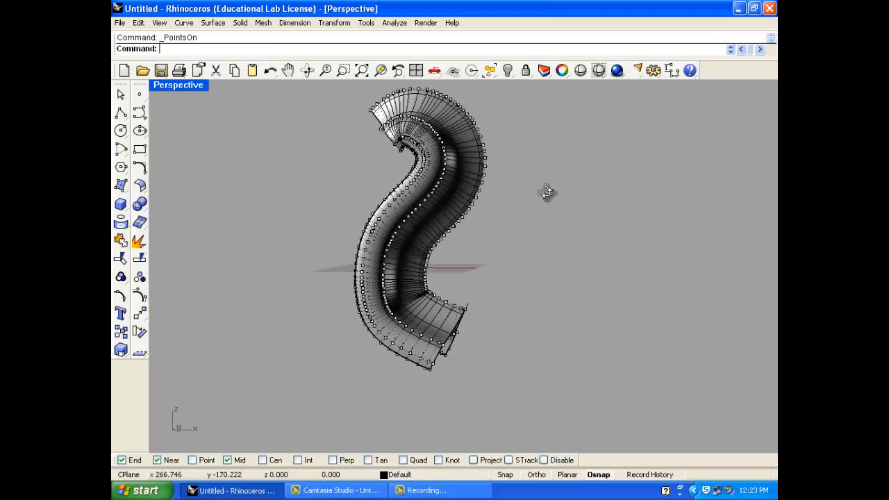
Step: Try pulling the control points on the upper bend's outer side outward, undo the move, and hide the control points
left_click_drag(512, 129, 453, 212)
left_click_drag(485, 166, 557, 178)
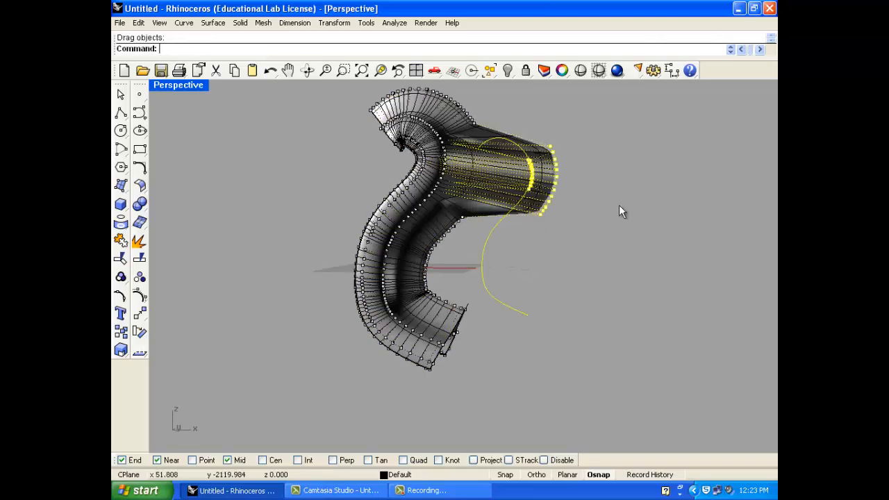
left_click(619, 205)
right_click_drag(614, 207, 587, 266)
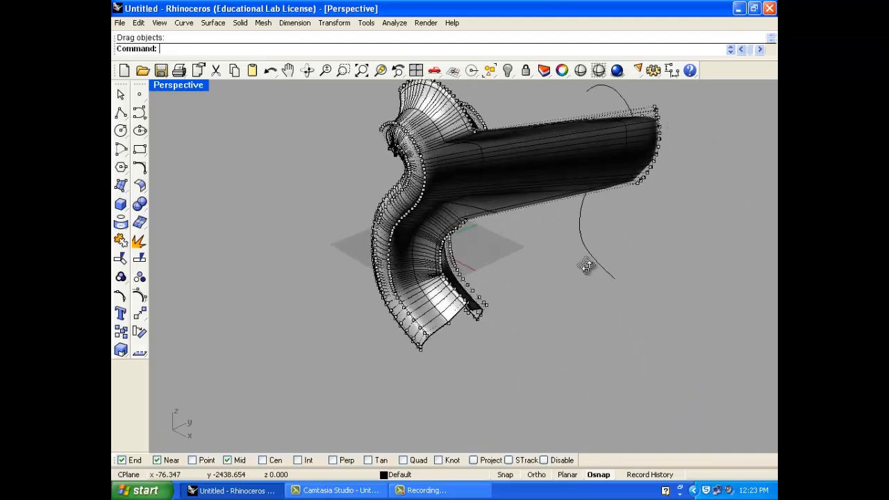
key("ctrl+z")
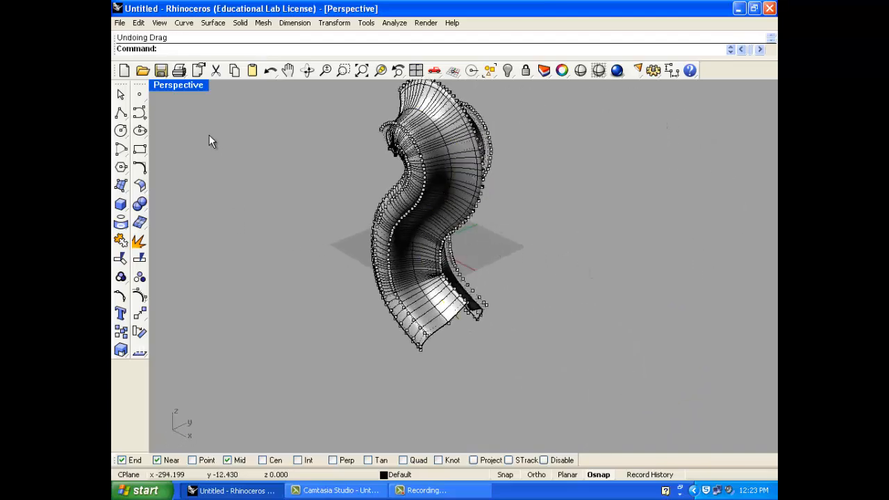
right_click(140, 297)
Step: Try rebuilding the swept surface with 10 points in both U and V at degree 4, and undo the rebuild
left_click(387, 184)
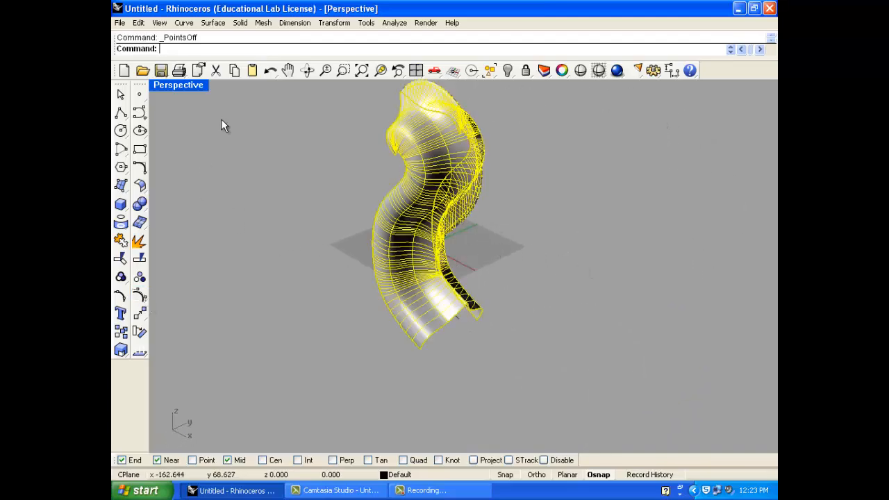
left_click(159, 24)
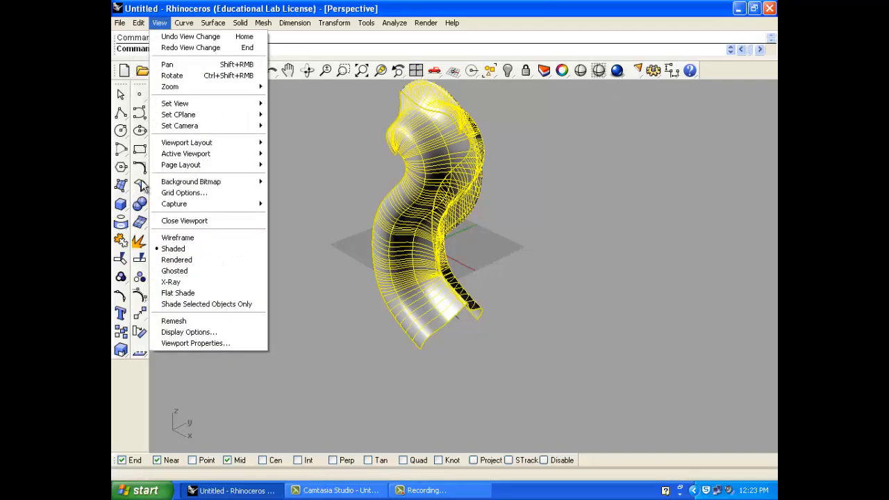
left_click(161, 257)
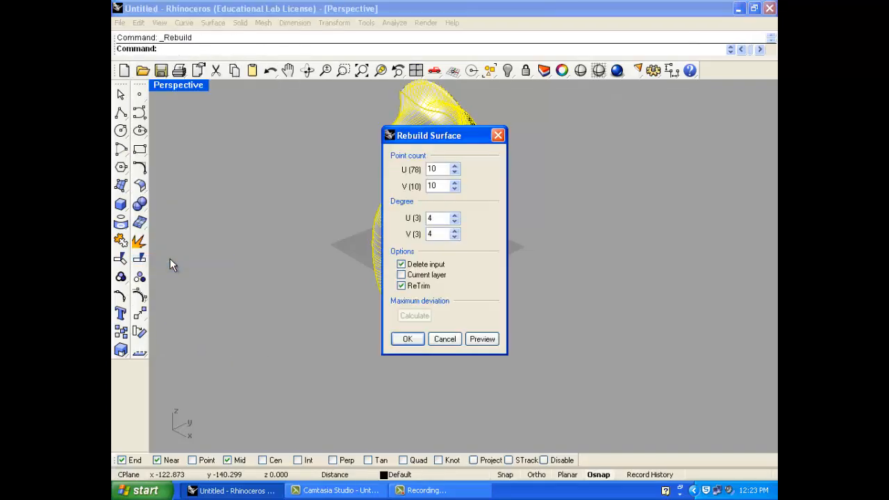
left_click(480, 342)
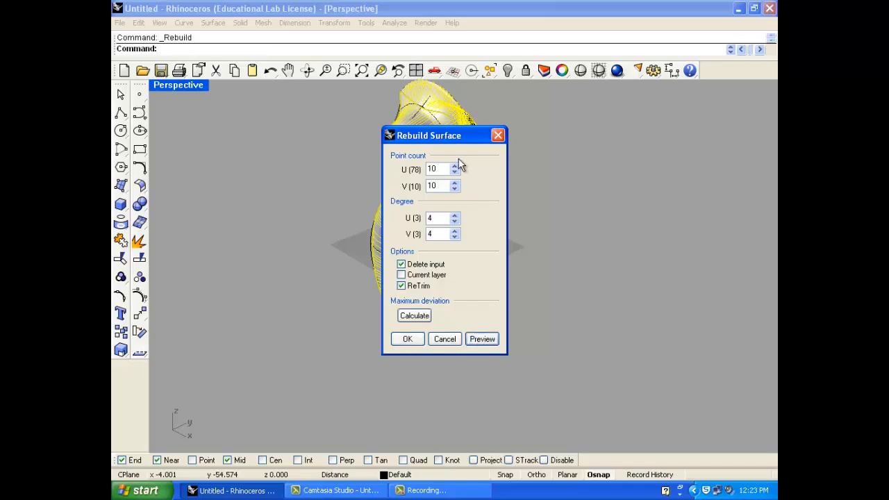
left_click_drag(455, 137, 579, 134)
right_click_drag(337, 277, 361, 264)
left_click(526, 336)
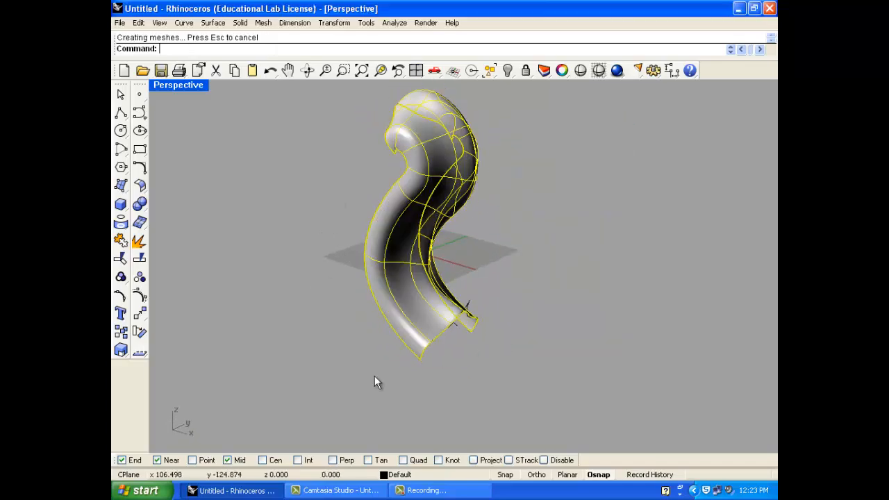
right_click_drag(375, 376, 488, 282)
key("ctrl+z")
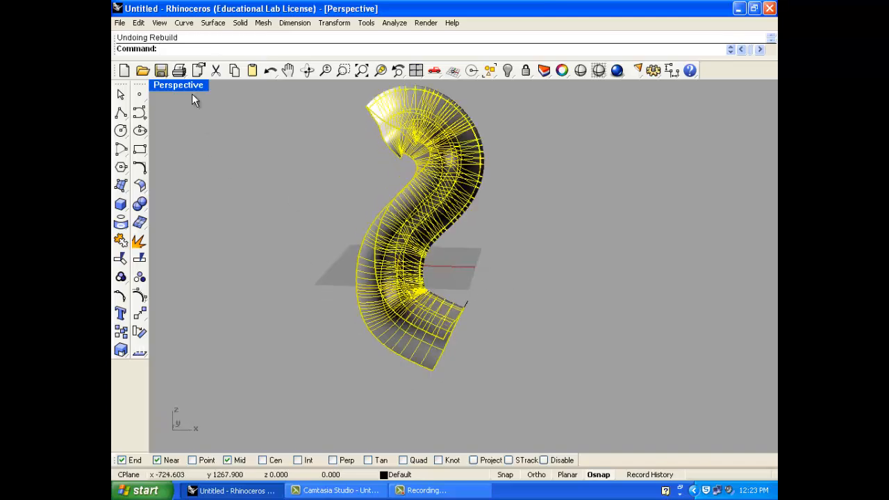
Step: Try rebuilding the swept surface with 20 points in U and 10 in V at degree 4, and undo the rebuild
left_click(159, 23)
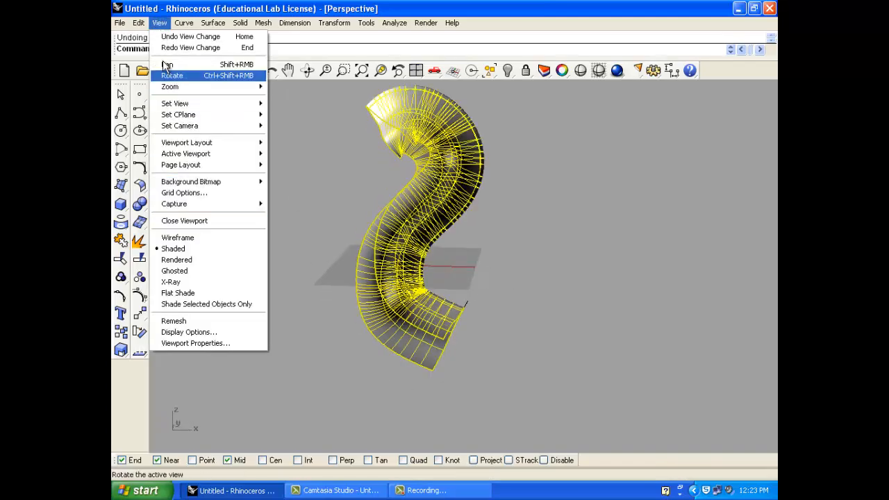
mouse_move(139, 23)
left_click(154, 259)
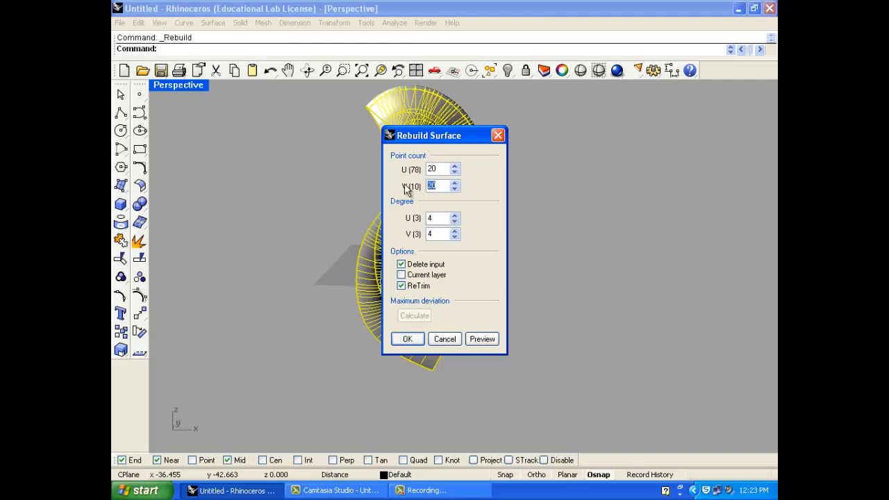
type("10")
left_click(484, 339)
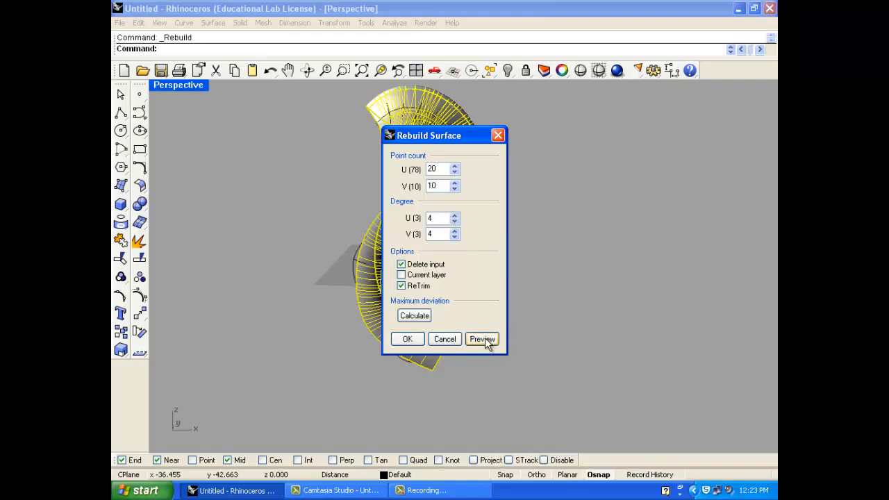
left_click(409, 339)
right_click_drag(412, 336, 392, 315)
scroll(396, 308, "down", 5)
key("ctrl+z")
scroll(413, 286, "up", 4)
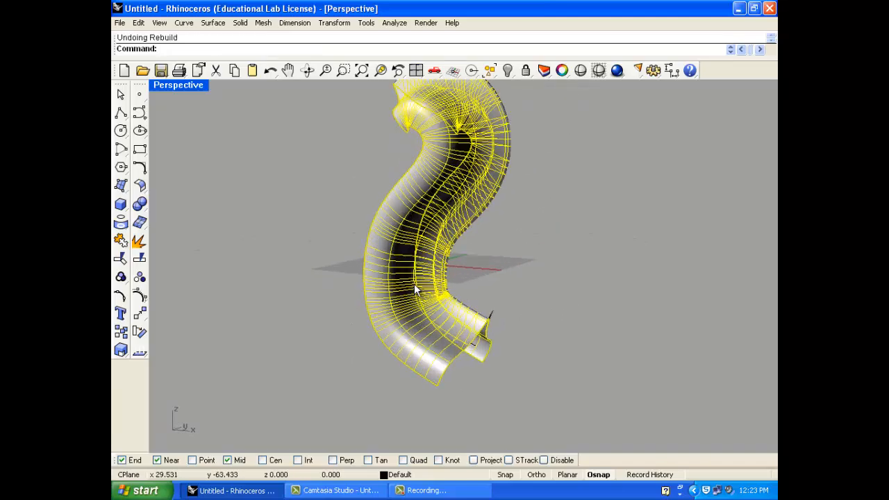
Step: Rebuild the swept surface with 30 points in U and 10 in V at degree 4, deleting the input
left_click(184, 23)
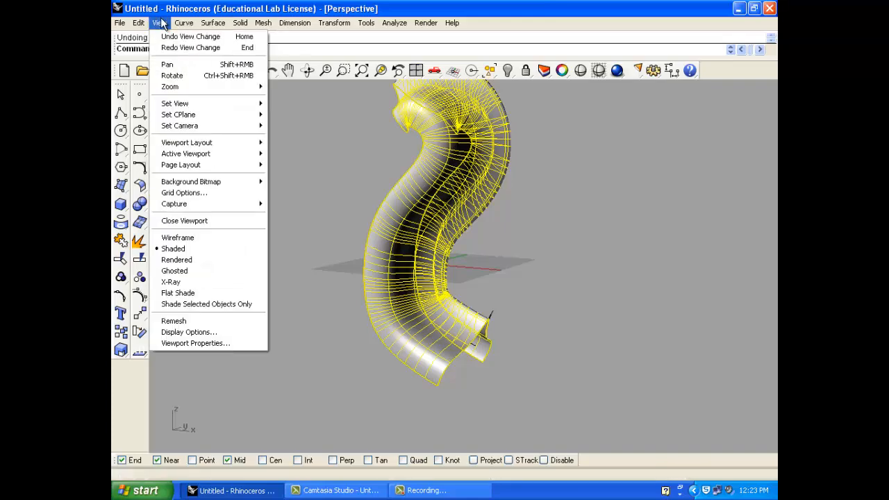
left_click(174, 254)
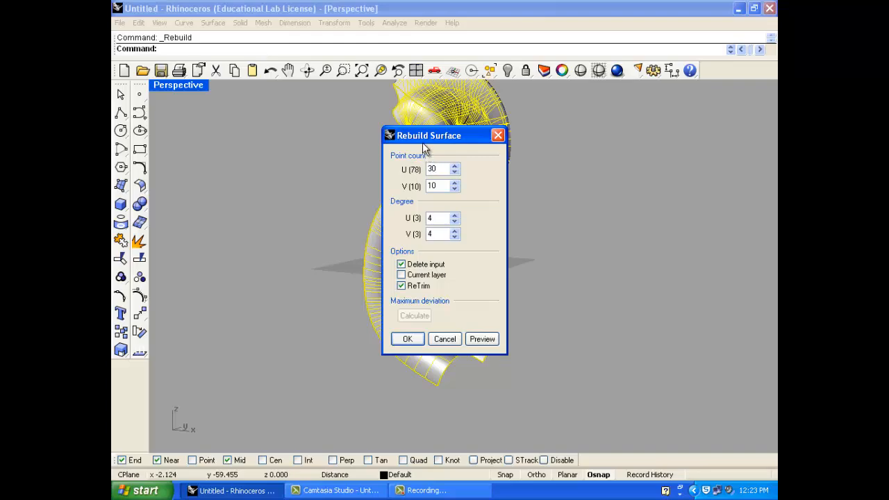
left_click_drag(423, 139, 562, 140)
left_click(621, 340)
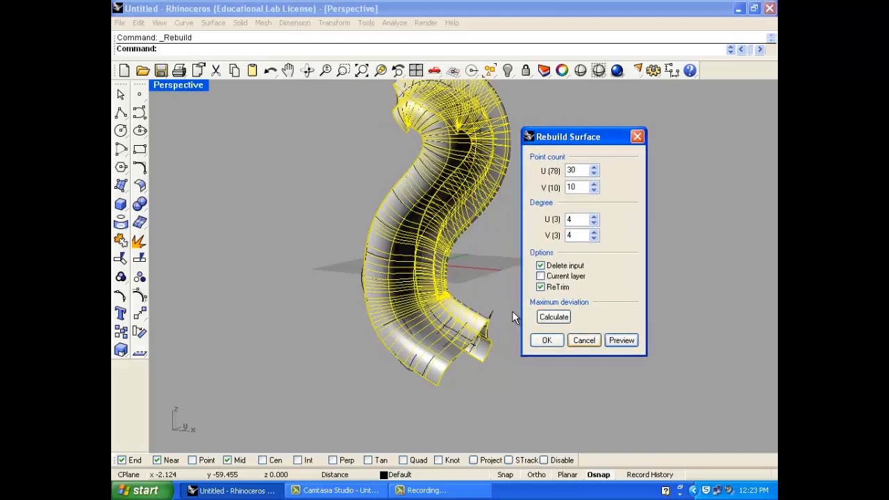
right_click_drag(513, 314, 503, 290)
left_click(555, 341)
Step: Examine the rebuilt surface's upper end closely, checking the inside of the bend for folds and overlaps
scroll(457, 212, "up", 10)
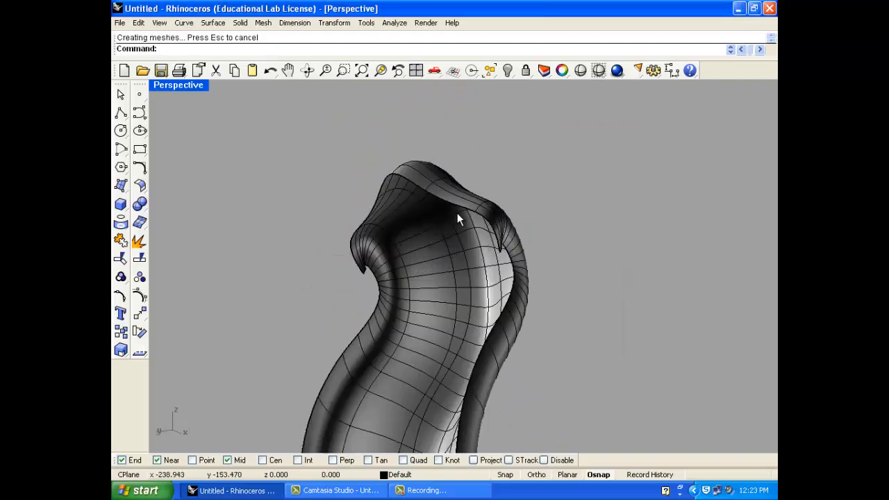
right_click_drag(569, 303, 369, 269)
scroll(369, 269, "up", 12)
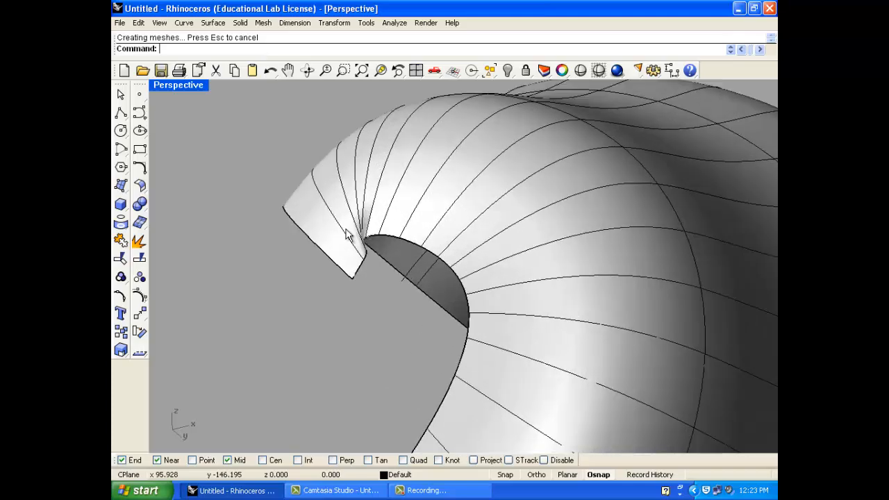
right_click_drag(428, 262, 513, 252)
scroll(511, 297, "down", 10)
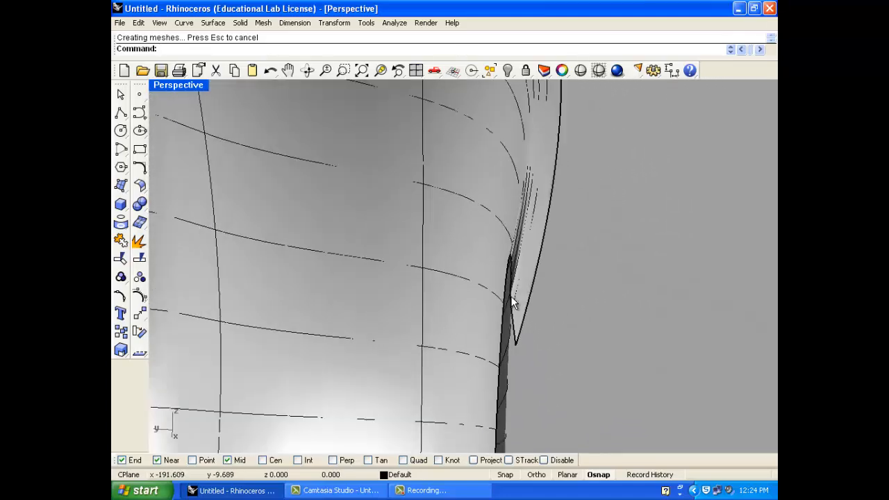
scroll(584, 329, "down", 5)
right_click_drag(598, 329, 451, 359)
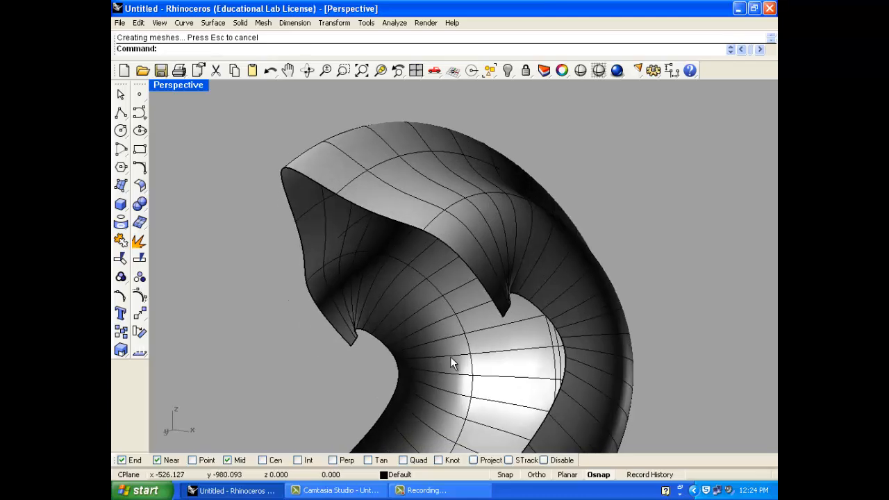
scroll(452, 356, "down", 8)
right_click_drag(463, 318, 405, 352)
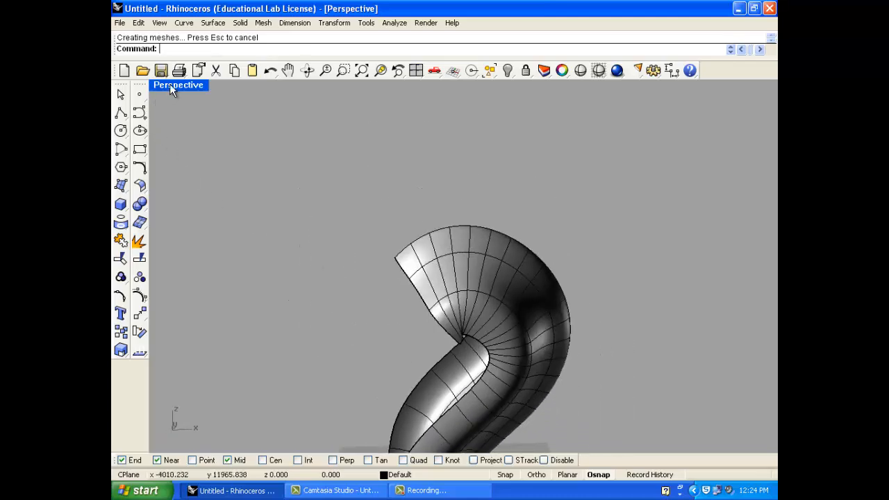
Step: In the Front view of the four-viewport layout, draw a degree-3 control-point curve from the bend's inner edge, arching over the pinched fold and past the end edge
double_click(171, 88)
scroll(347, 372, "down", 6)
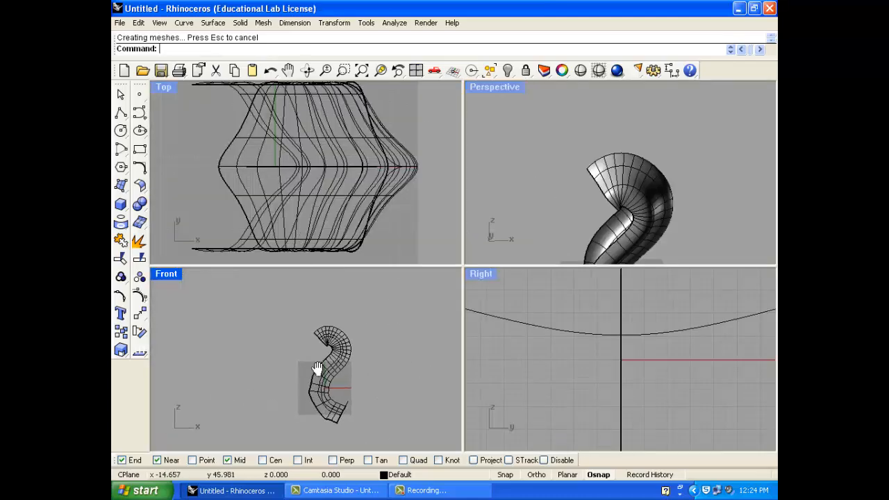
scroll(323, 353, "up", 10)
right_click_drag(381, 326, 405, 328)
scroll(405, 328, "up", 12)
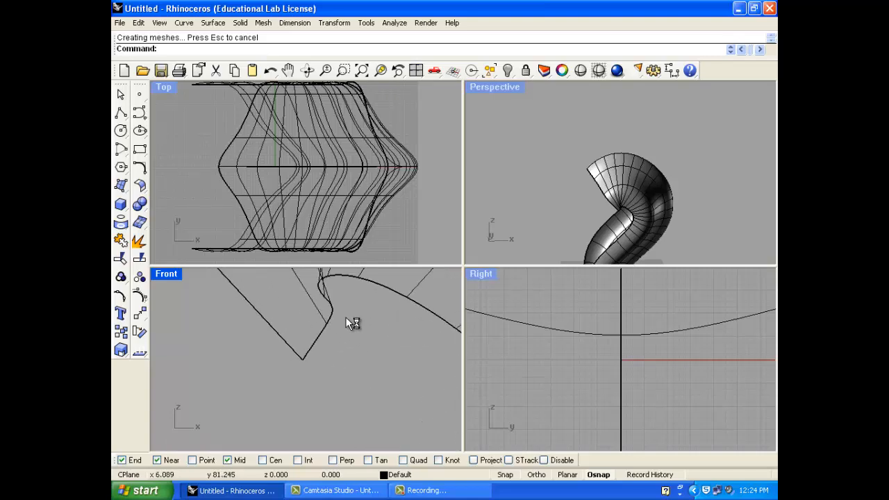
right_click_drag(345, 317, 319, 353)
scroll(322, 350, "down", 2)
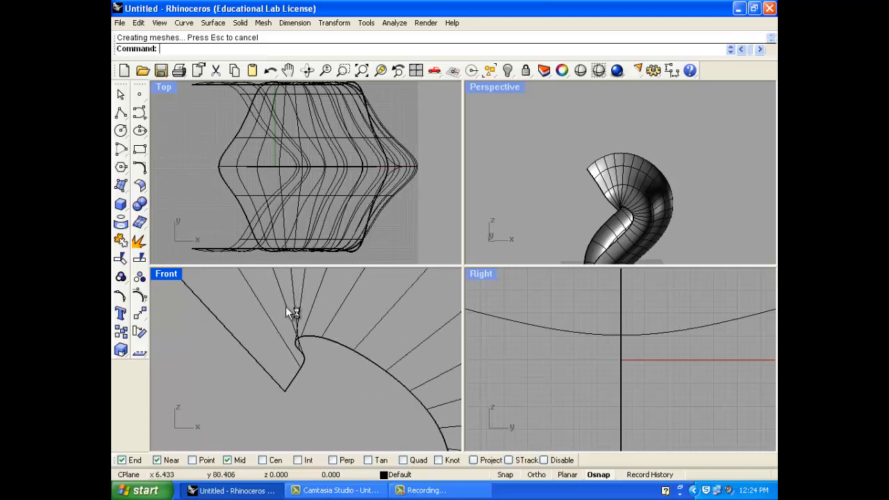
left_click(121, 112)
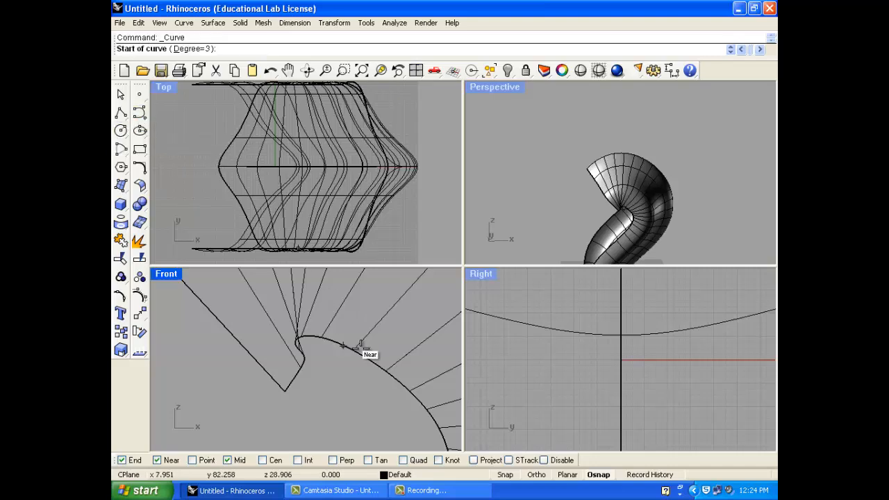
left_click(438, 425)
left_click(415, 398)
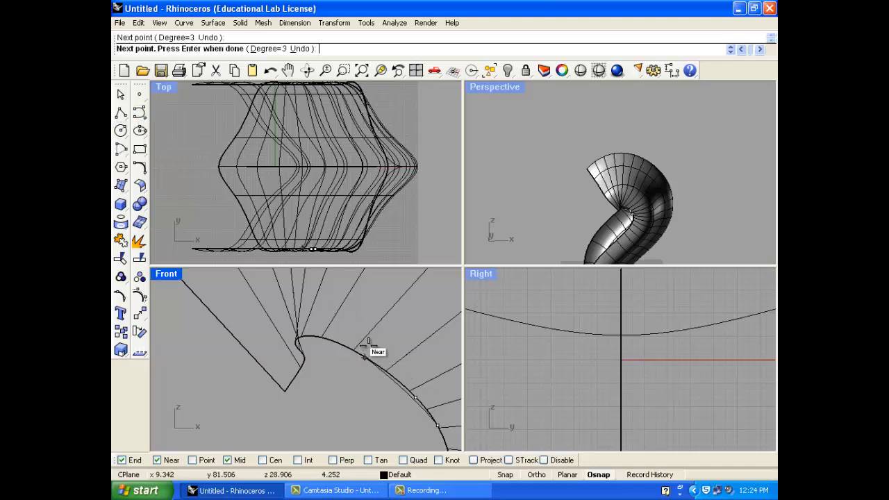
left_click(369, 342)
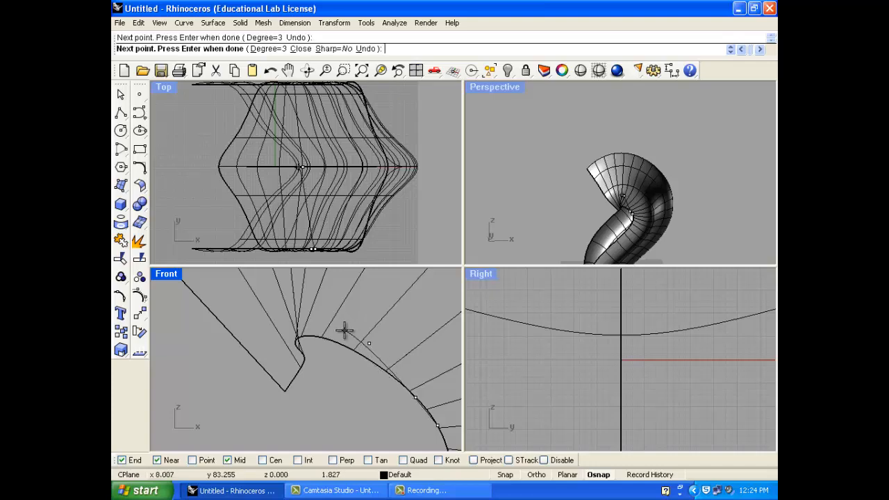
left_click(344, 325)
left_click(317, 310)
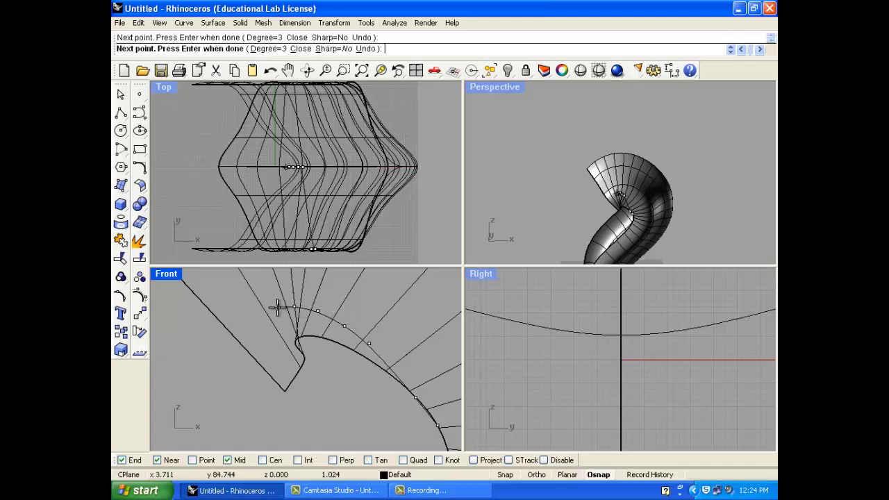
left_click(268, 311)
left_click(221, 351)
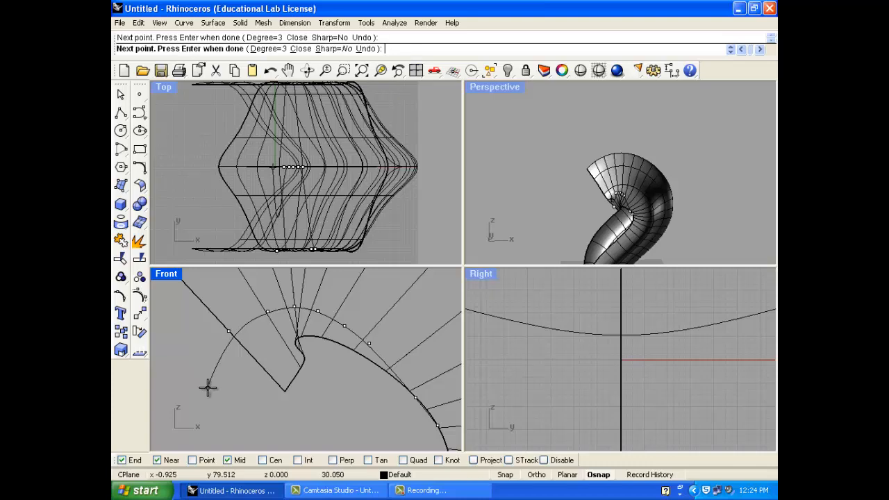
Step: Finish the arched curve across the body's upper hook in the Front view and move it clear of the body in the Top view
left_click(209, 387)
key("Return")
scroll(309, 198, "down", 5)
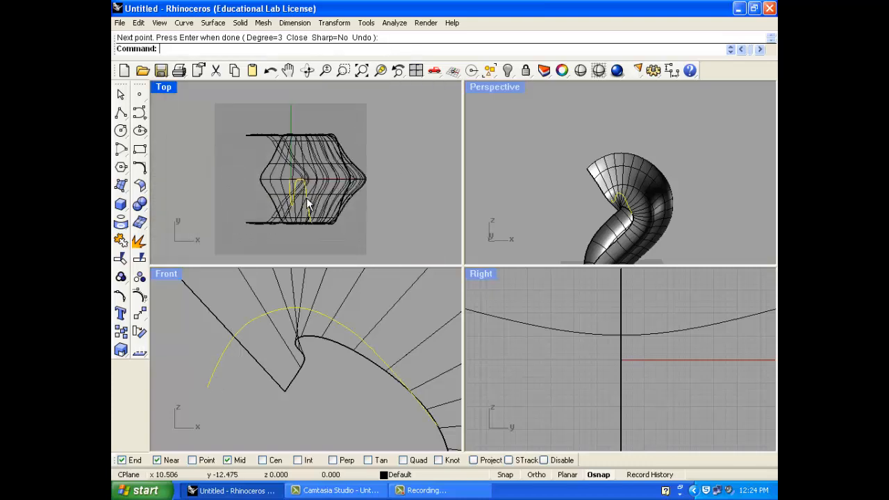
left_click_drag(286, 161, 286, 219)
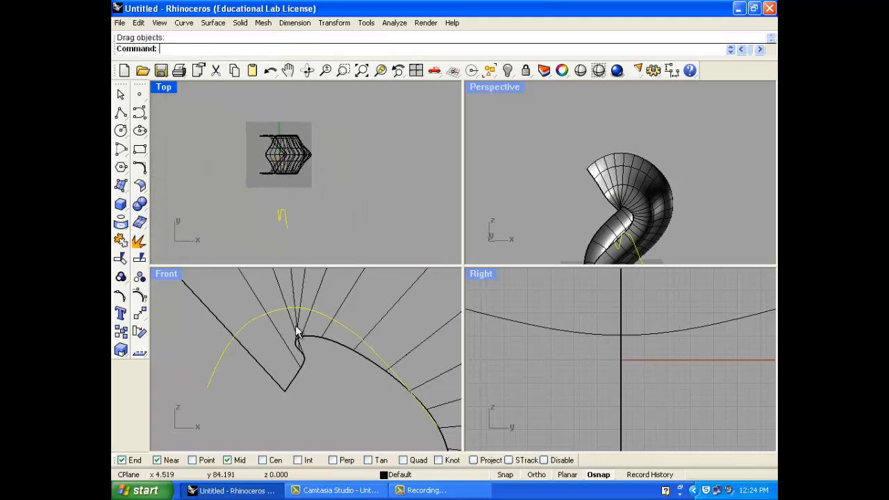
Step: Extrude the arched curve straight along the Y direction so the surface passes completely through the body
left_click(213, 22)
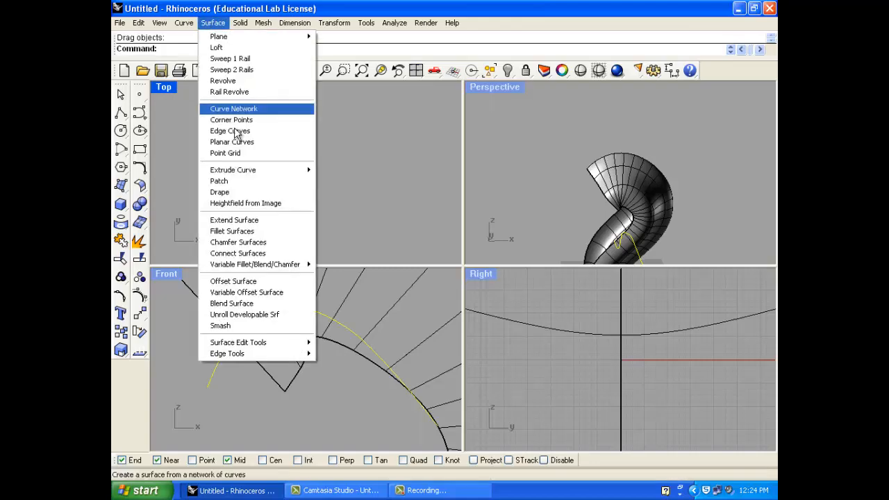
mouse_move(245, 171)
left_click(336, 170)
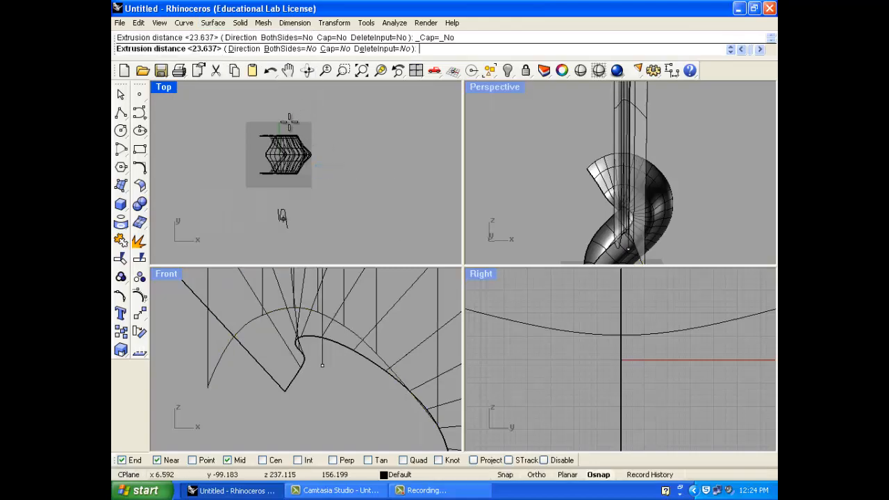
left_click(247, 49)
left_click(330, 224)
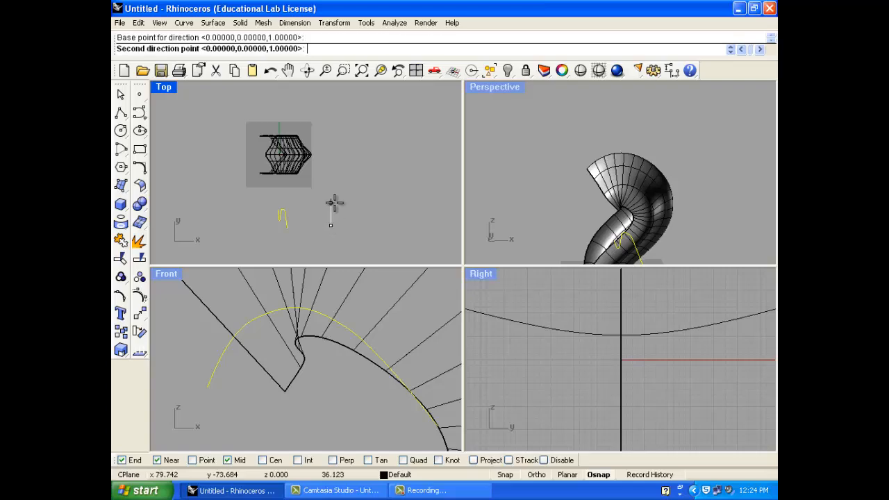
left_click(333, 201)
left_click(339, 106)
Step: Split the curved body using the extruded surface as the cutting object
left_click(606, 220)
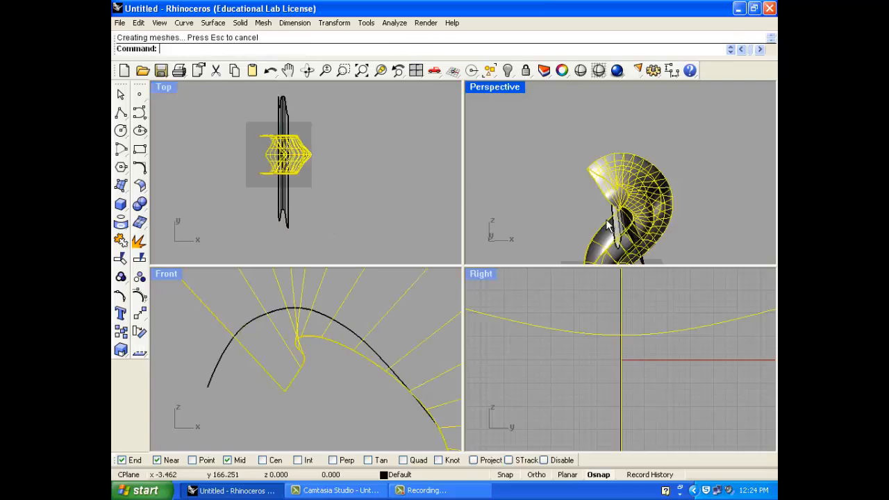
scroll(606, 219, "up", 5)
left_click(576, 201)
right_click_drag(576, 201, 612, 240)
left_click(139, 259)
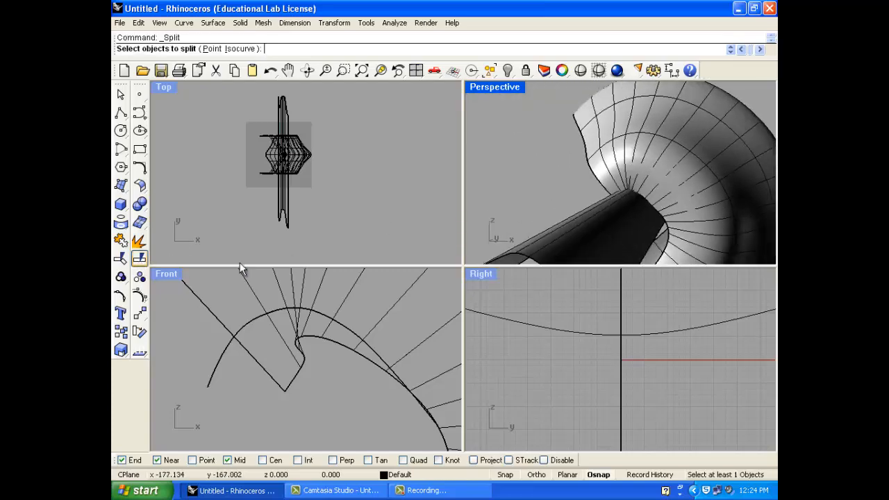
left_click(644, 137)
key("Return")
left_click(610, 209)
key("Return")
Step: Delete the extruded cutting surface and the cut-off piece inside the body's upper hook
left_click(624, 208)
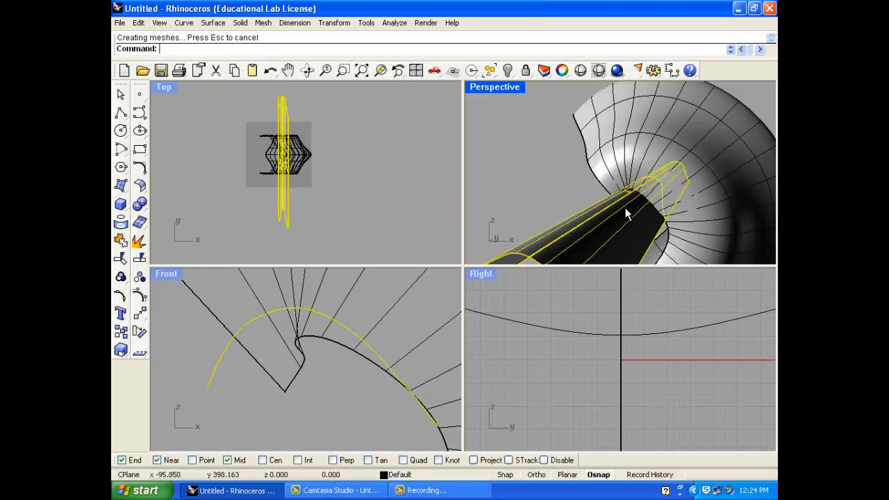
key("Delete")
left_click(625, 207)
left_click(638, 208)
right_click_drag(638, 208, 521, 104)
left_click(614, 204)
key("Delete")
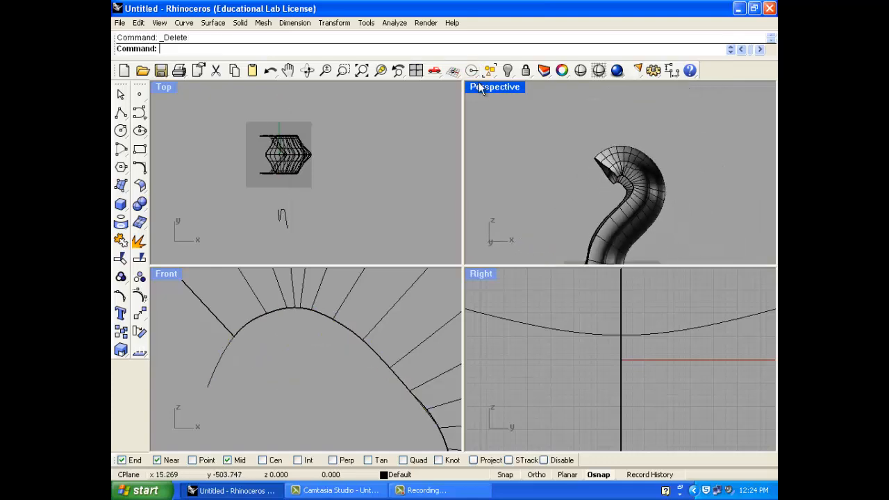
Step: Examine the trimmed body's open side and lower end in a maximized Perspective view
double_click(479, 88)
scroll(521, 165, "down", 10)
scroll(515, 270, "up", 8)
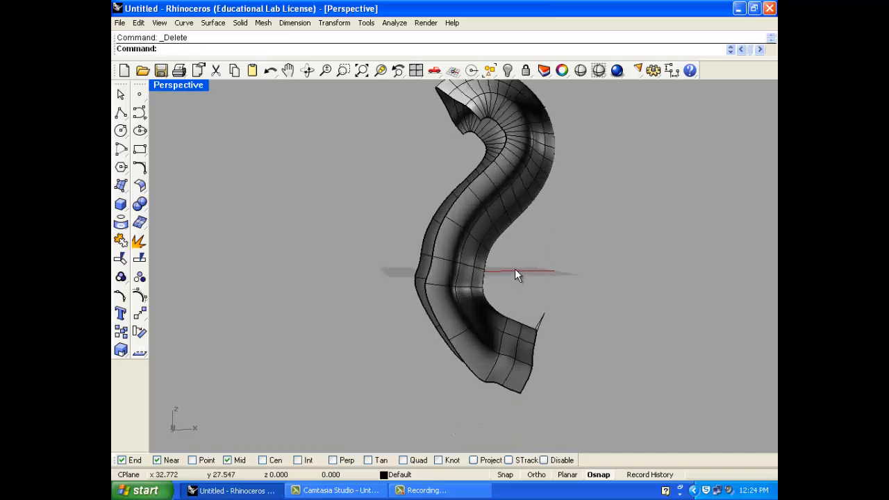
right_click_drag(497, 246, 567, 250)
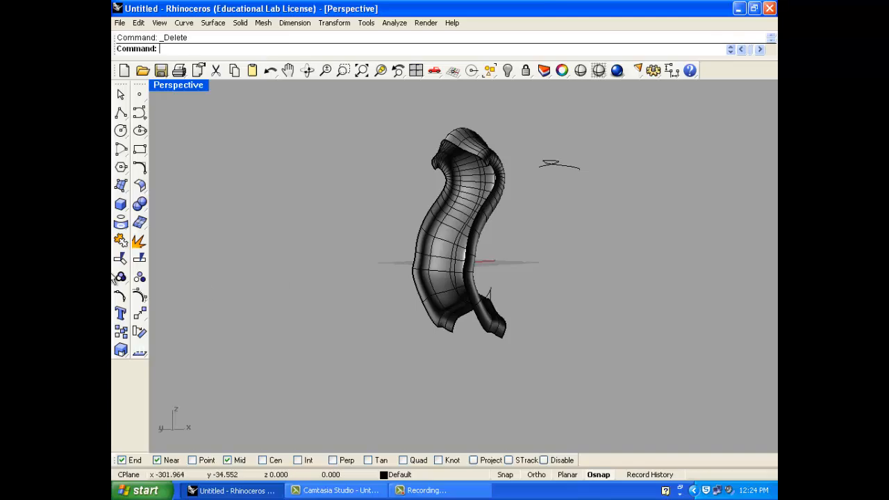
scroll(453, 207, "up", 7)
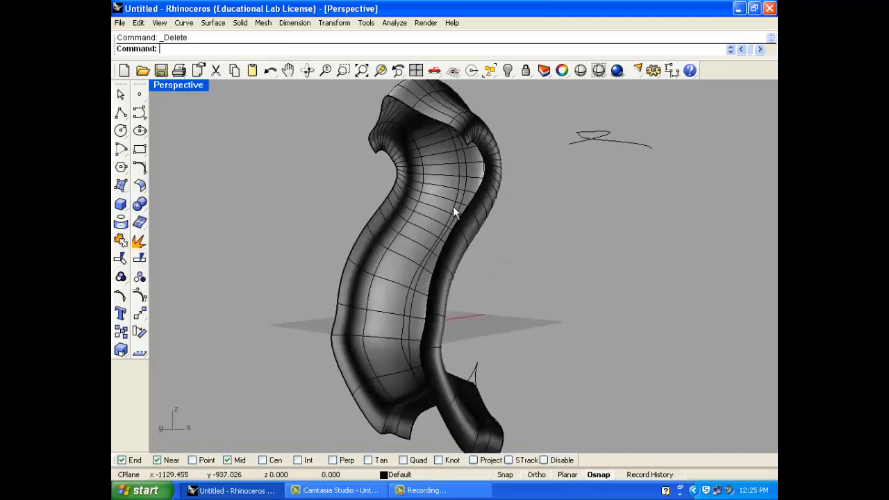
right_click_drag(442, 220, 380, 199)
scroll(400, 309, "up", 3)
right_click_drag(401, 309, 432, 273)
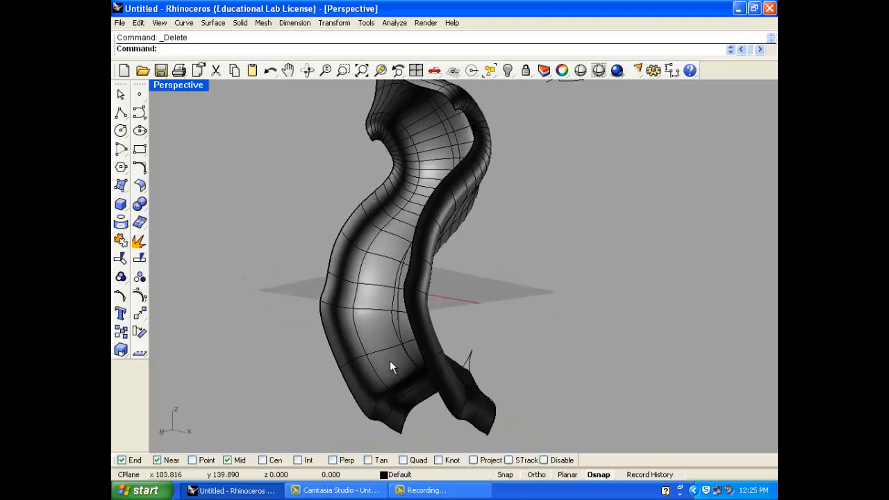
Step: Draw a straight line joining the two corner endpoints at the body's open lower end
left_click(120, 113)
left_click(401, 432)
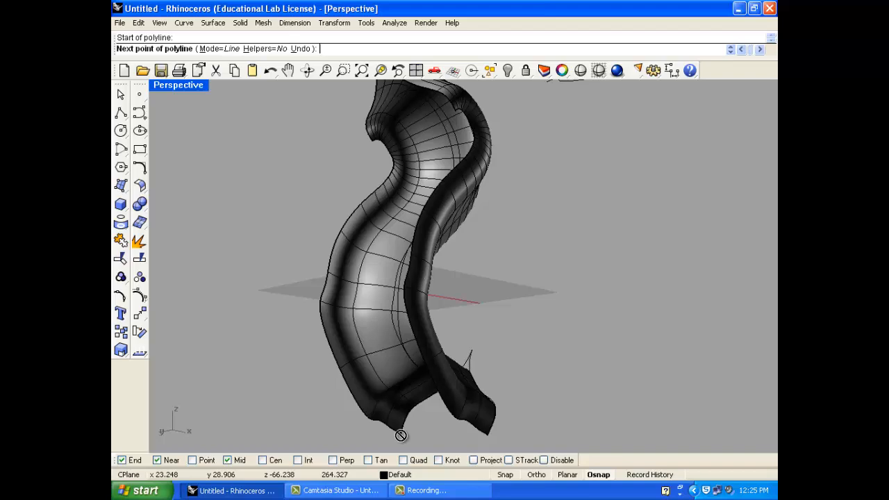
left_click(488, 435)
key("Return")
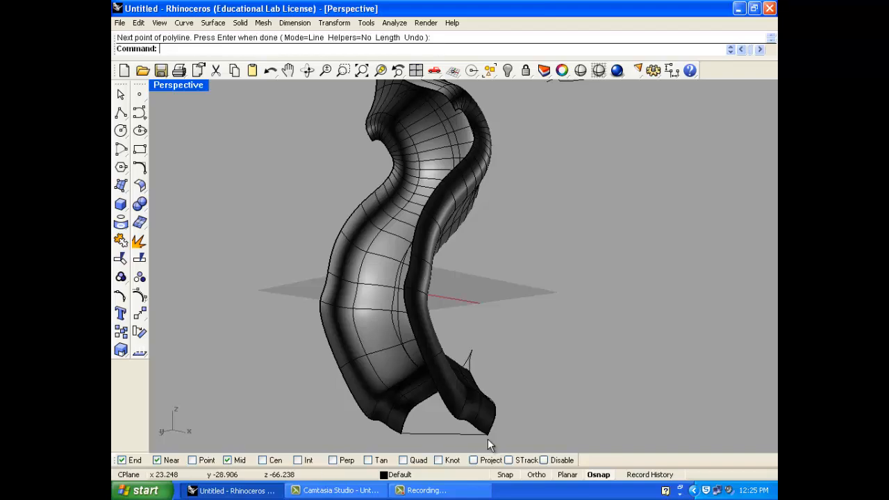
left_click(211, 23)
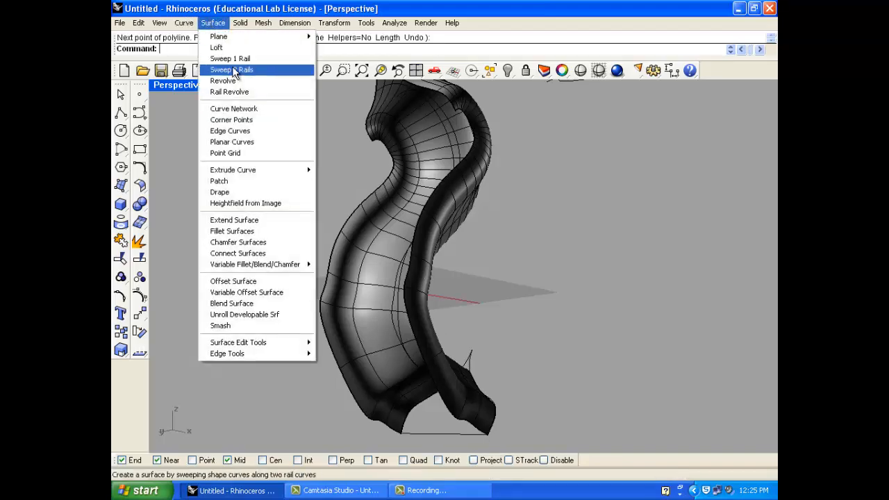
left_click(232, 68)
left_click(345, 381)
left_click(438, 389)
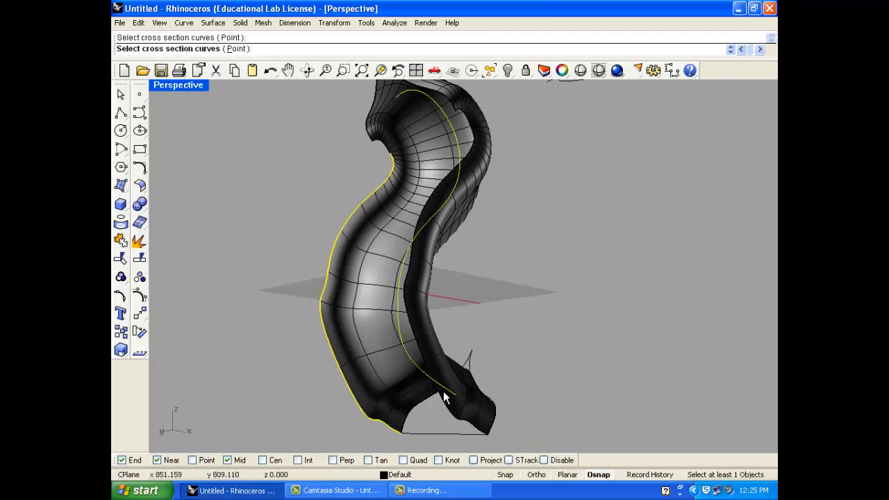
key("Escape")
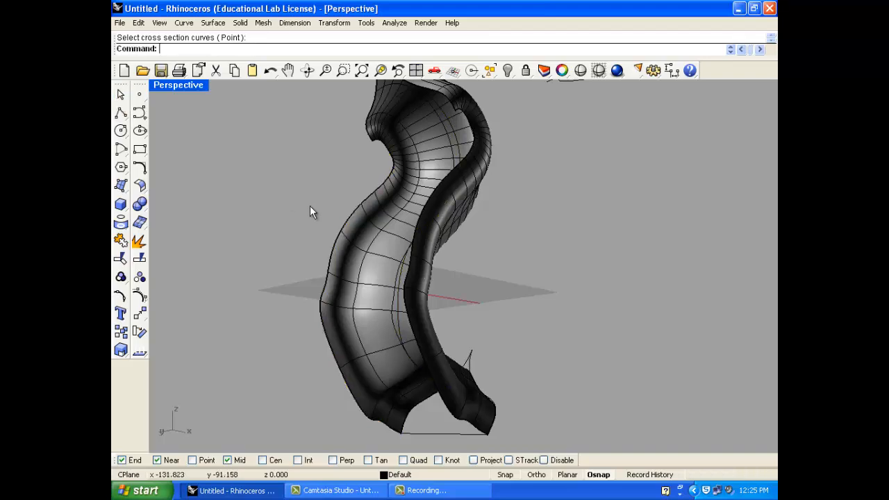
Step: Create a Sweep 2 Rails surface along the body's two long open edges, using the bottom line as cross section and the default options
right_click(306, 203)
left_click(324, 377)
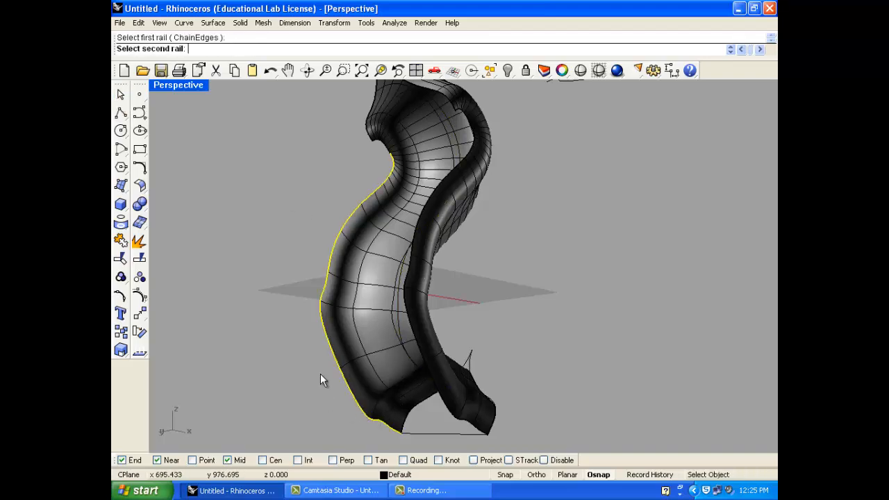
left_click(448, 416)
left_click(455, 435)
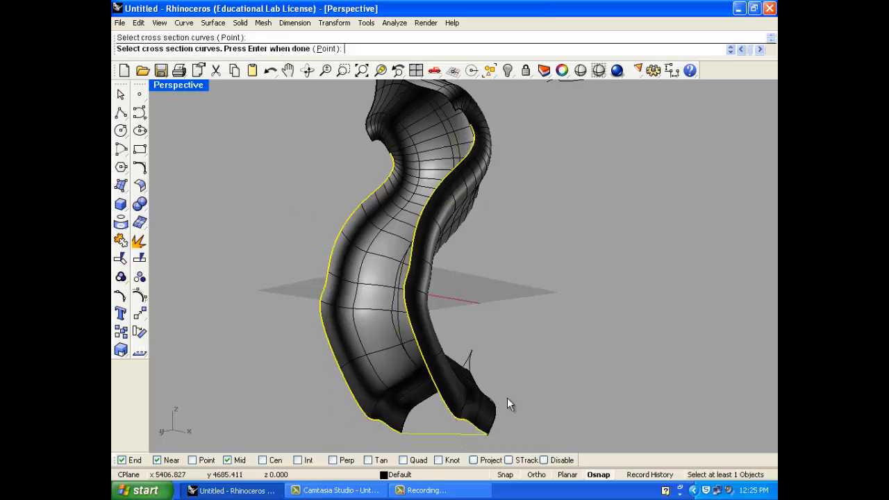
right_click(522, 386)
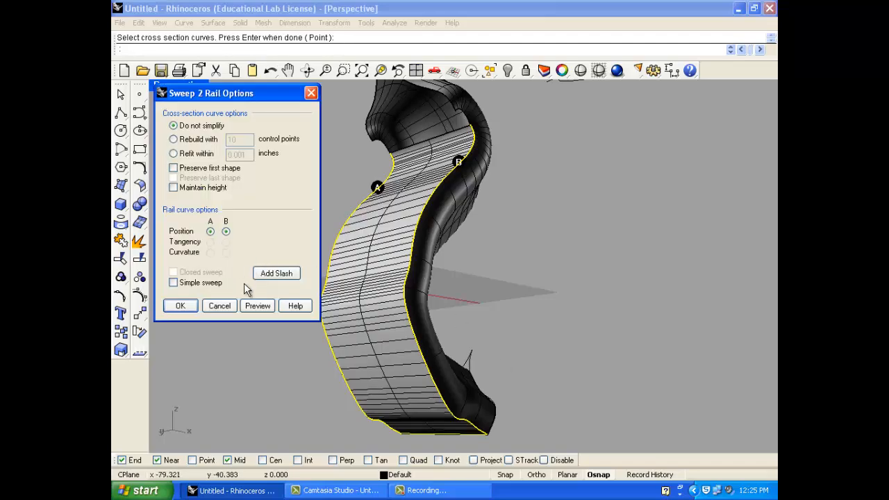
left_click(193, 313)
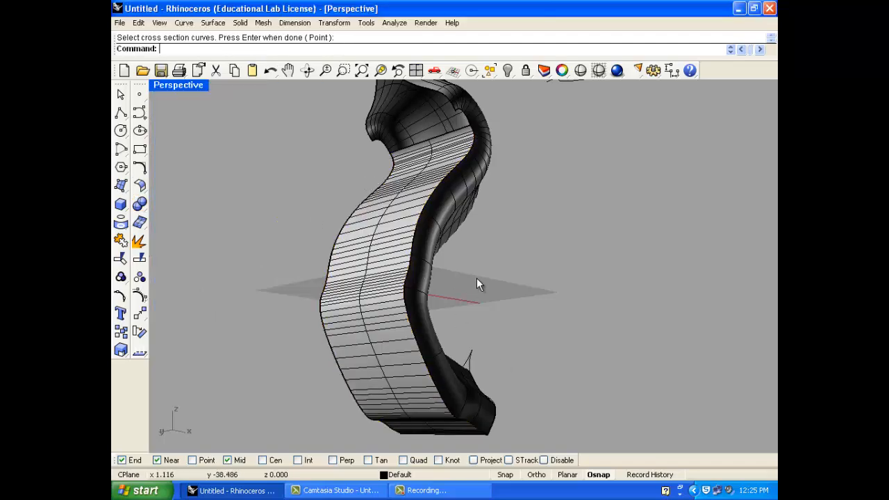
Step: Sweep a second surface along the two short edges under the hook, using the first sweep's upper edge as cross section
scroll(477, 285, "down", 3)
scroll(447, 204, "up", 10)
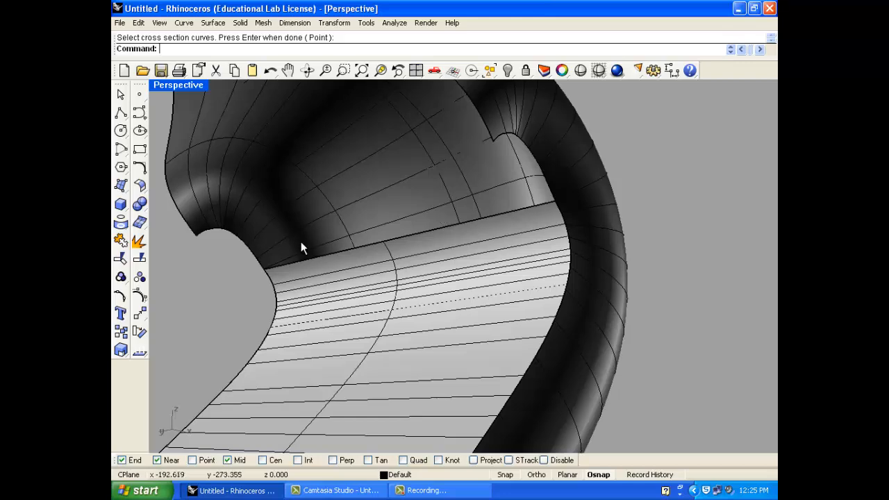
right_click(301, 241)
left_click(242, 248)
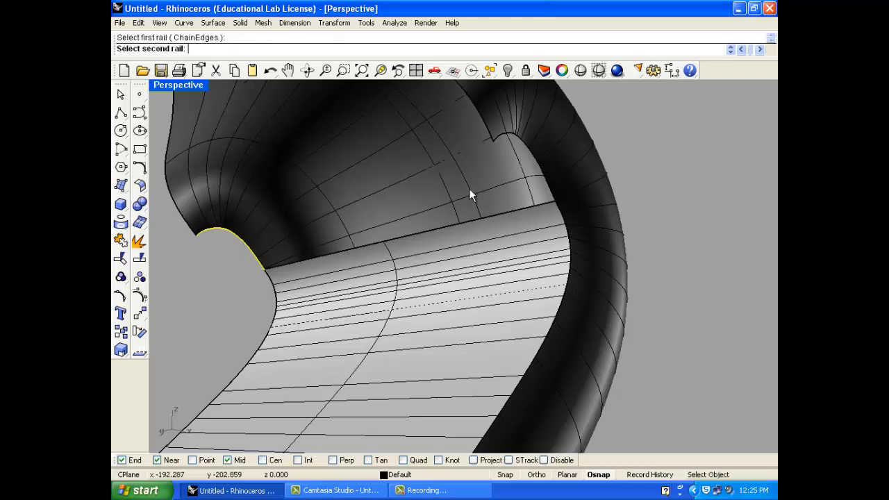
left_click(534, 147)
left_click(393, 247)
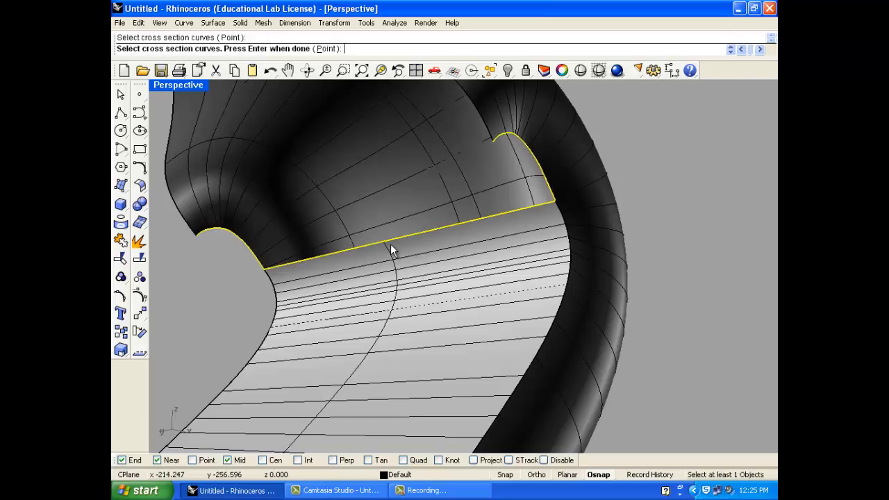
right_click(391, 239)
left_click(180, 306)
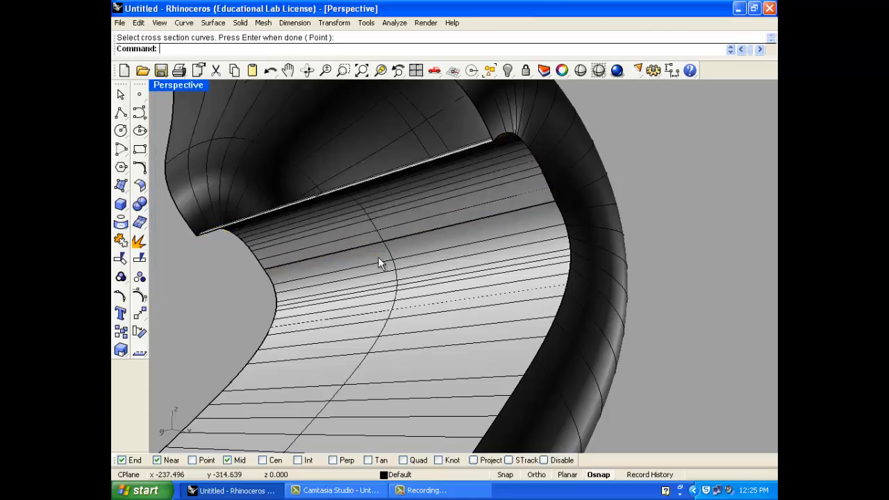
Step: Examine the two swept surfaces and the remaining opening at the body's upper end from several angles
right_click_drag(381, 260, 467, 256)
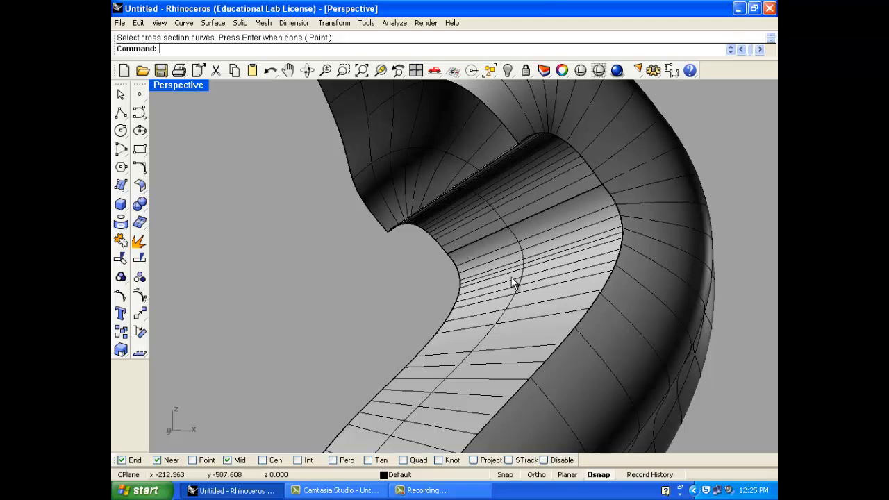
scroll(514, 279, "down", 3)
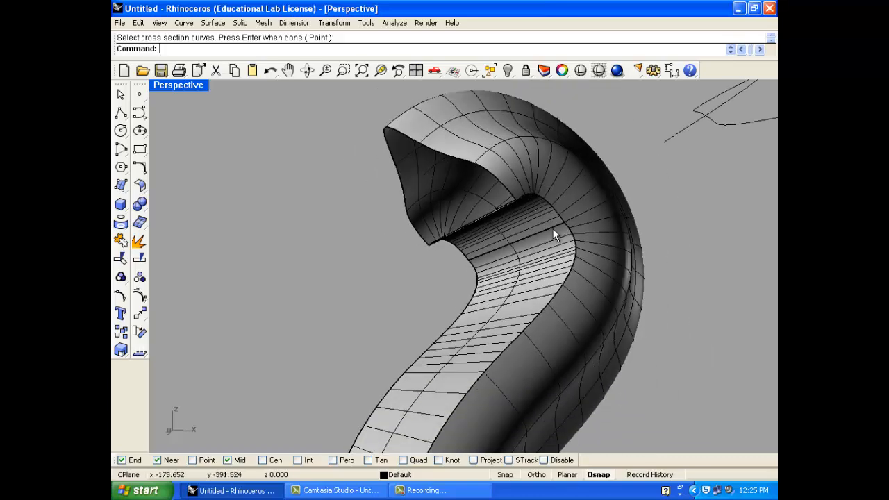
right_click_drag(554, 231, 456, 228)
scroll(455, 231, "up", 3)
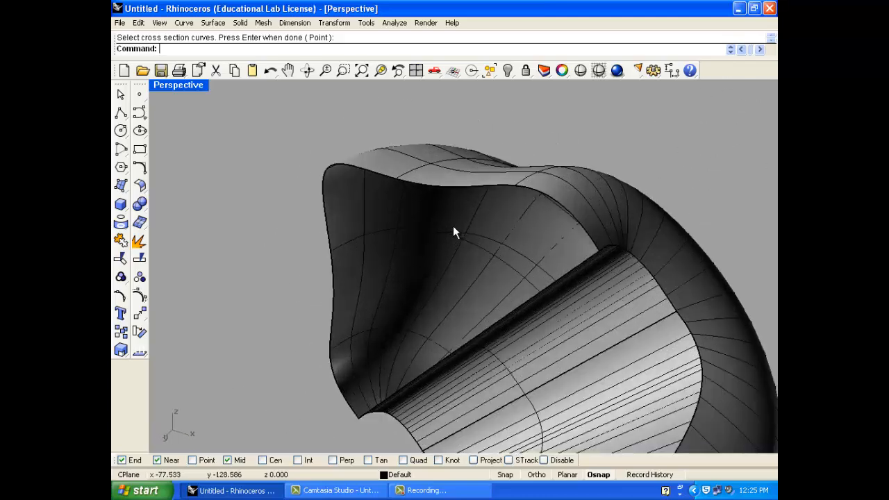
left_click(339, 285)
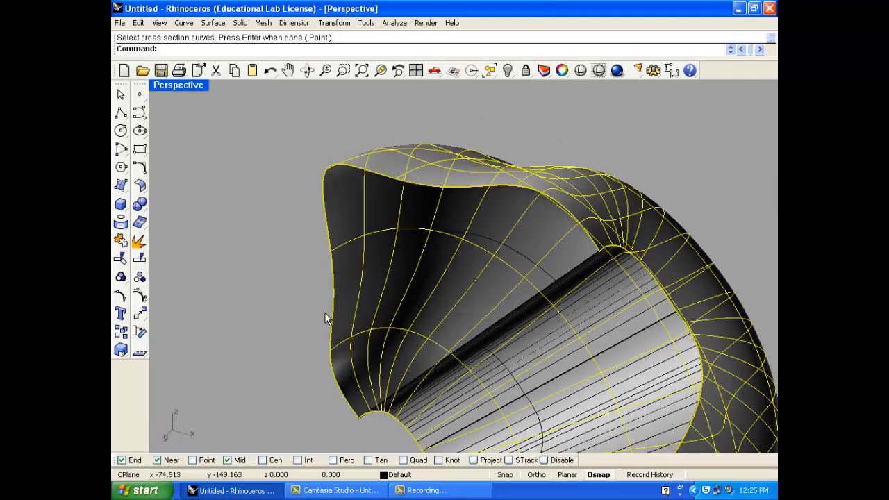
left_click(325, 313)
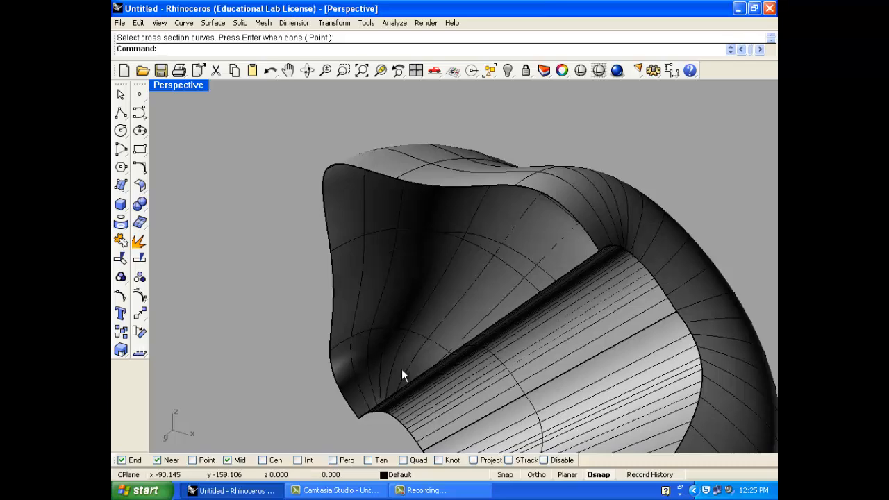
right_click_drag(347, 313, 436, 329)
scroll(305, 292, "down", 10)
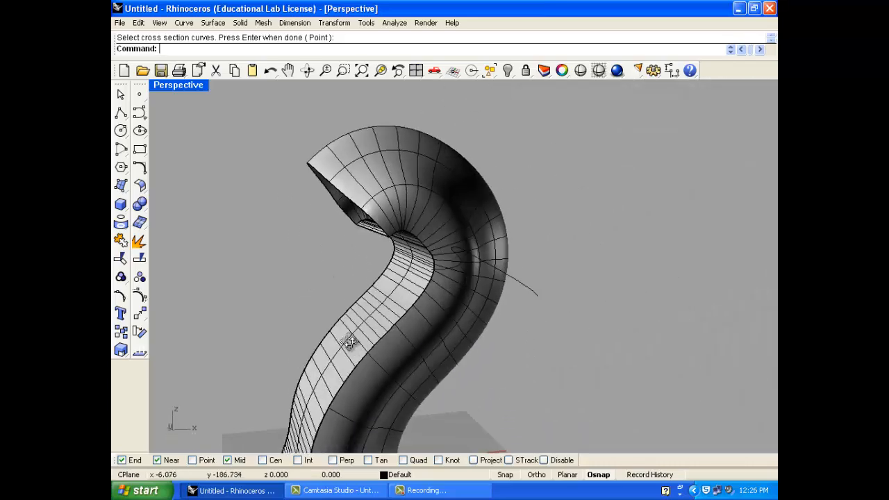
right_click_drag(368, 267, 406, 232)
Step: Select the body together with both swept surfaces and join them
left_click_drag(321, 376, 168, 260)
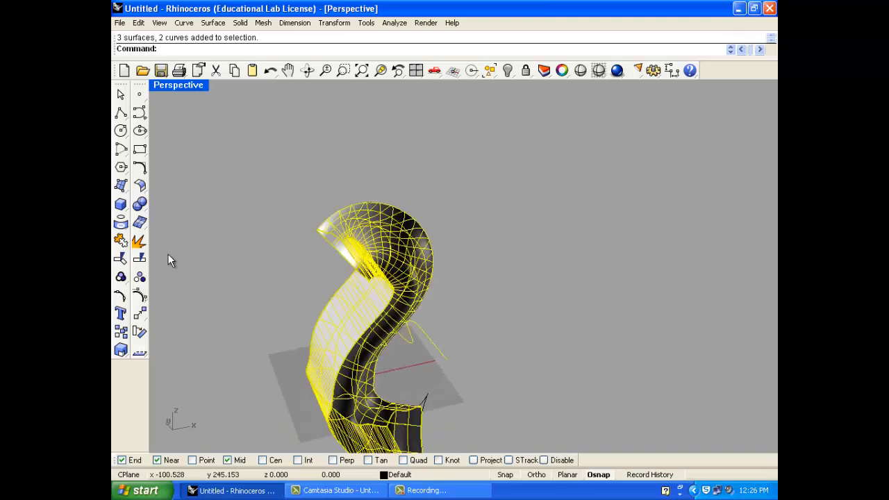
left_click(123, 246)
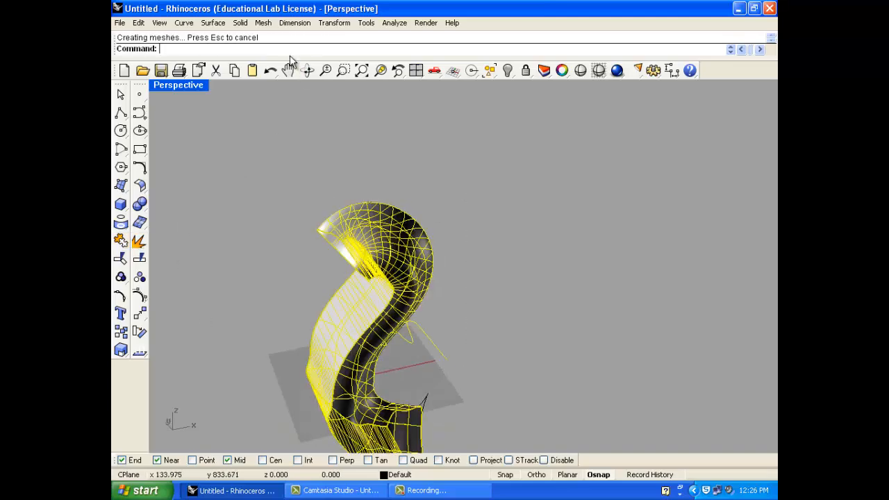
Step: Cap the planar hole at the upper end of the joined body and undo the cap
left_click(239, 22)
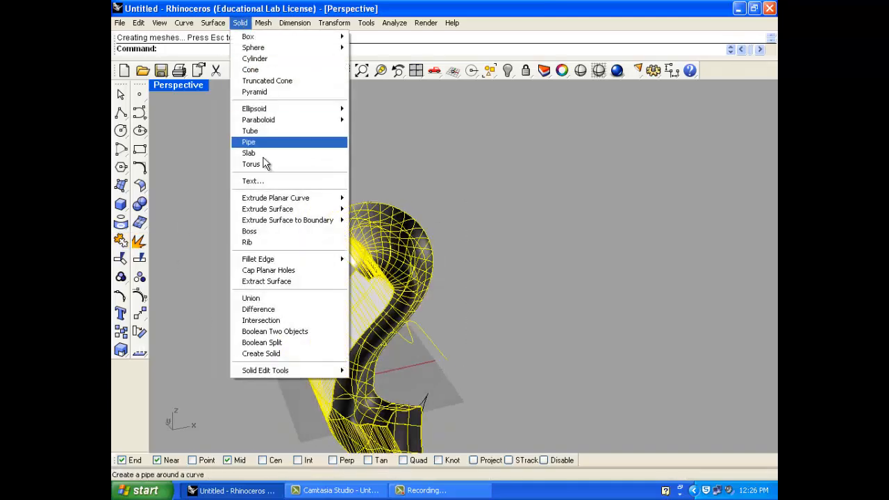
left_click(278, 270)
left_click(278, 335)
mouse_move(277, 337)
right_mouse_down()
mouse_move(377, 243)
mouse_move(306, 159)
mouse_move(321, 240)
mouse_move(296, 358)
mouse_move(294, 312)
mouse_move(393, 367)
mouse_move(293, 216)
mouse_move(348, 248)
mouse_move(323, 282)
right_mouse_up()
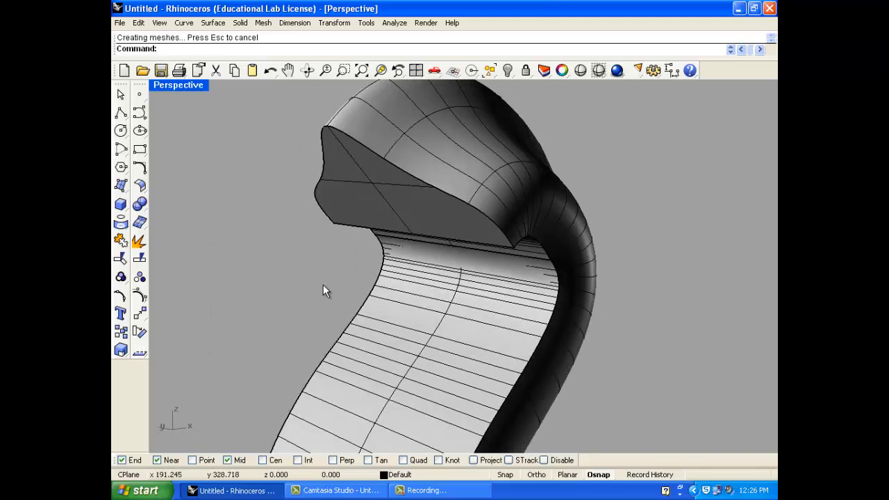
key("ctrl+z")
left_click(274, 254)
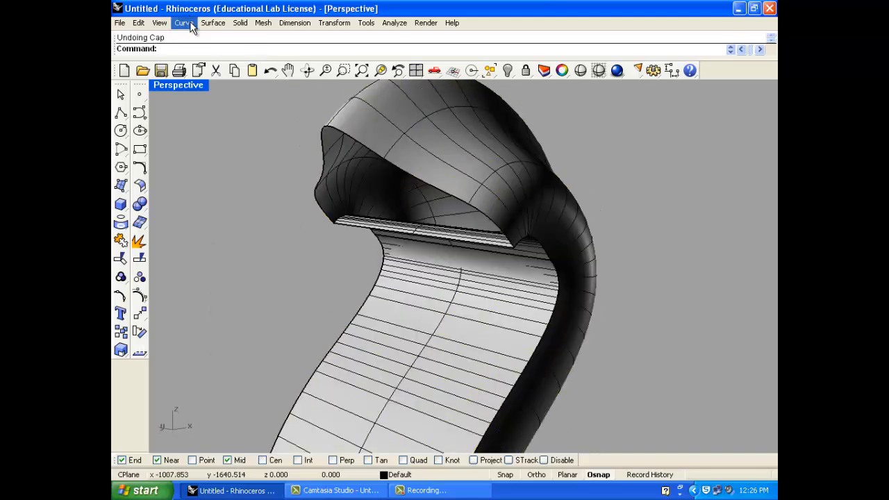
Step: Build an Edge Curves surface from the rim and lower edge of the upper opening, and delete it
left_click(184, 22)
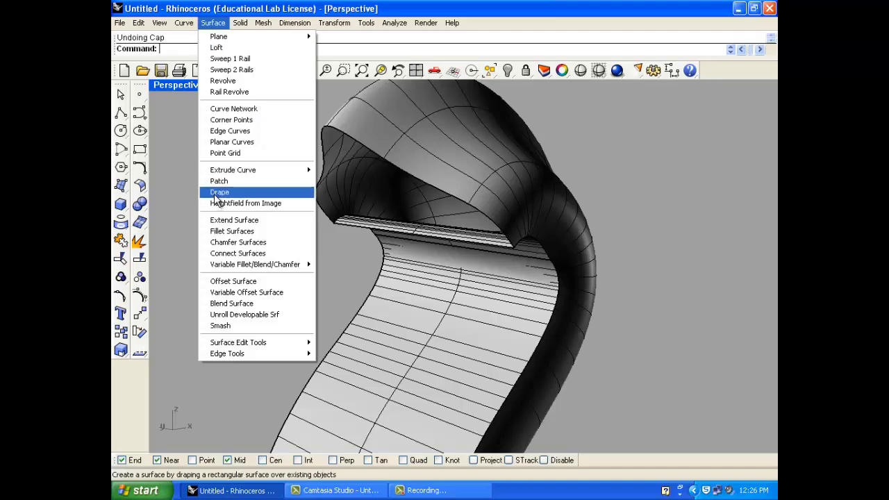
left_click(241, 135)
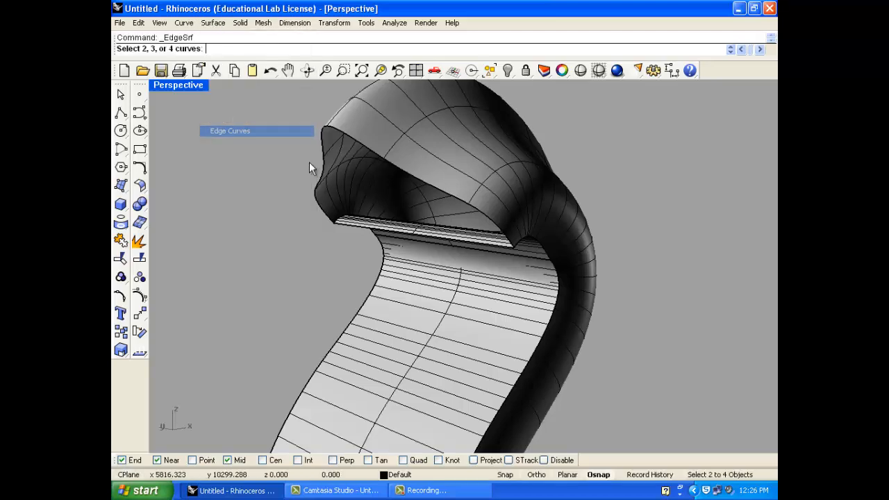
left_click(358, 141)
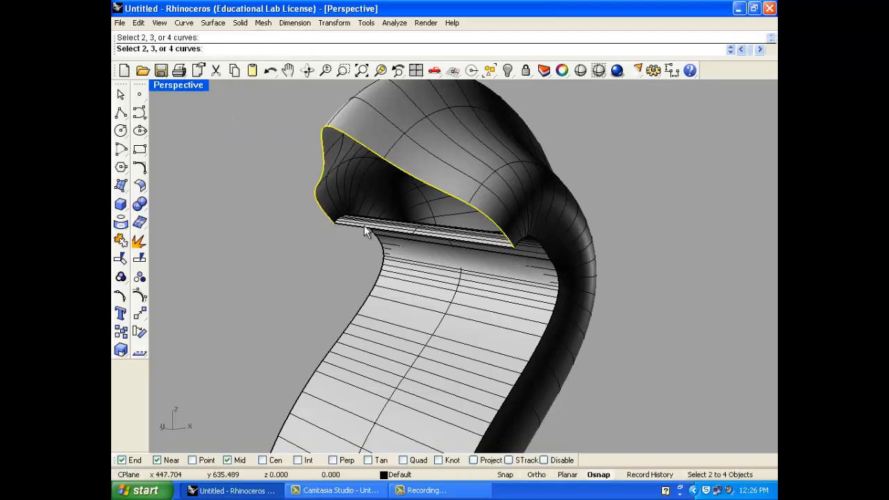
left_click(368, 229)
left_click(411, 261)
right_click(328, 244)
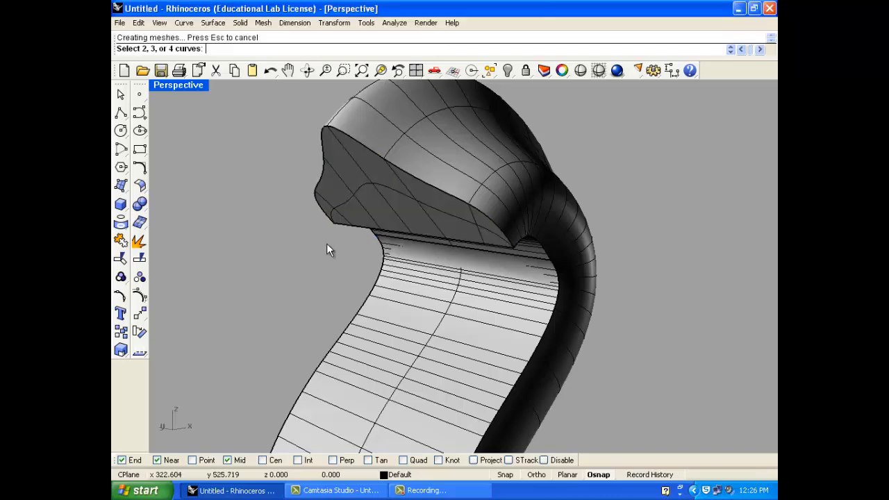
scroll(281, 240, "down", 6)
right_click_drag(280, 236, 368, 259)
left_click(331, 224)
key("Delete")
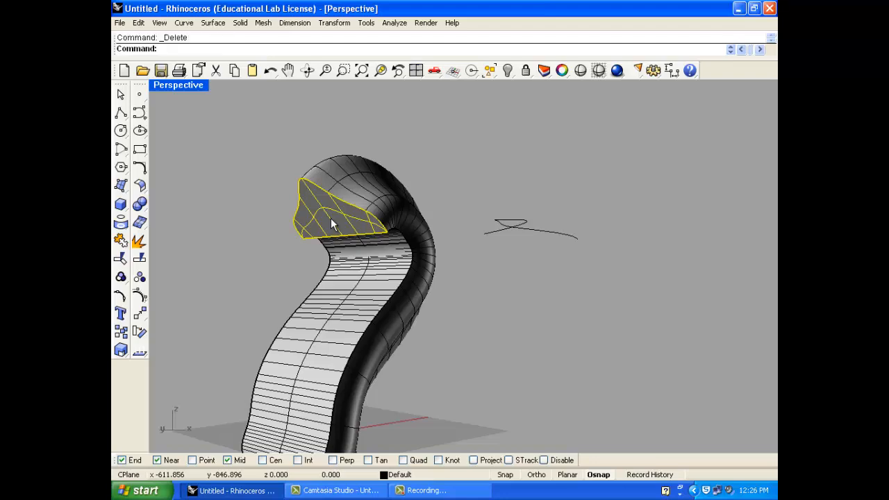
Step: Patch the upper opening from its boundary edges with 12 U spans, 13 V spans, Adjust tangency and Automatic trim enabled
left_click(212, 23)
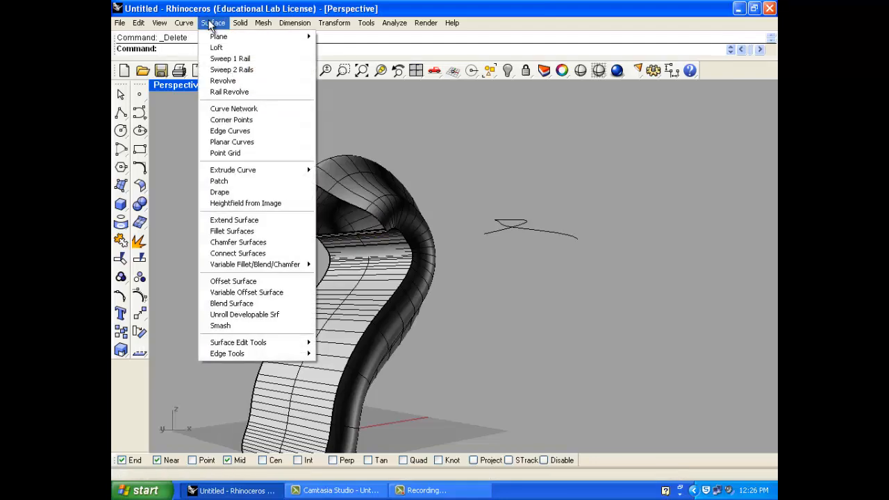
left_click(235, 178)
left_click(312, 224)
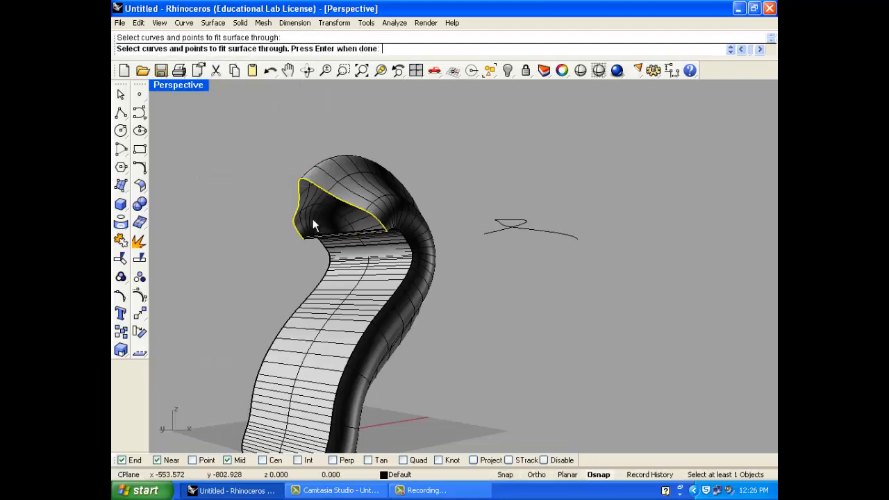
key("Return")
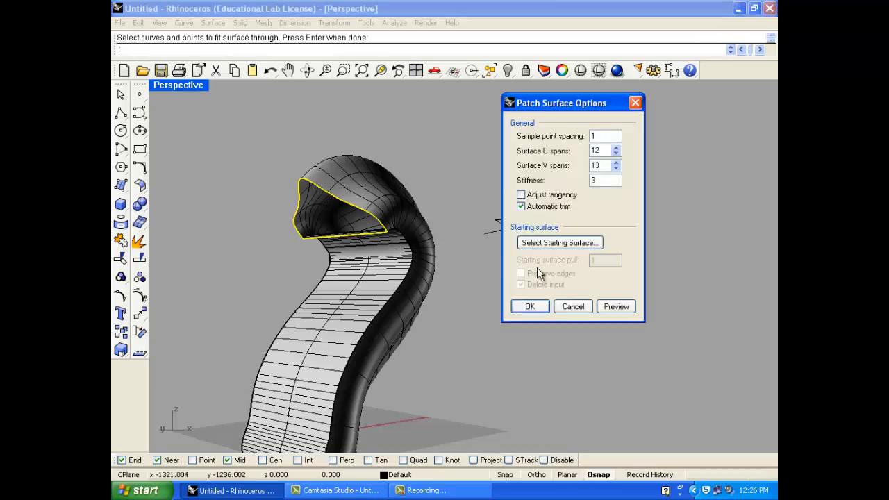
left_click(618, 307)
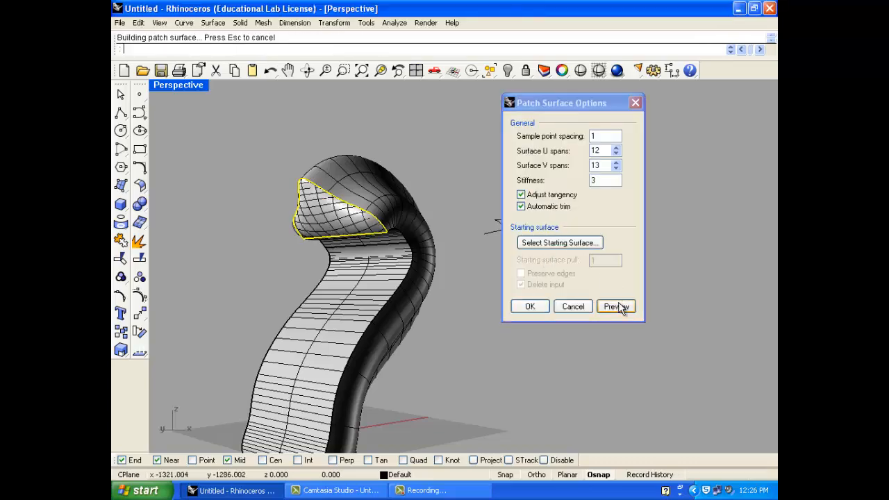
left_click(534, 307)
Step: Examine the patch in Rendered display, looking closely at its seam with the body near the tip
right_click_drag(414, 197, 361, 221)
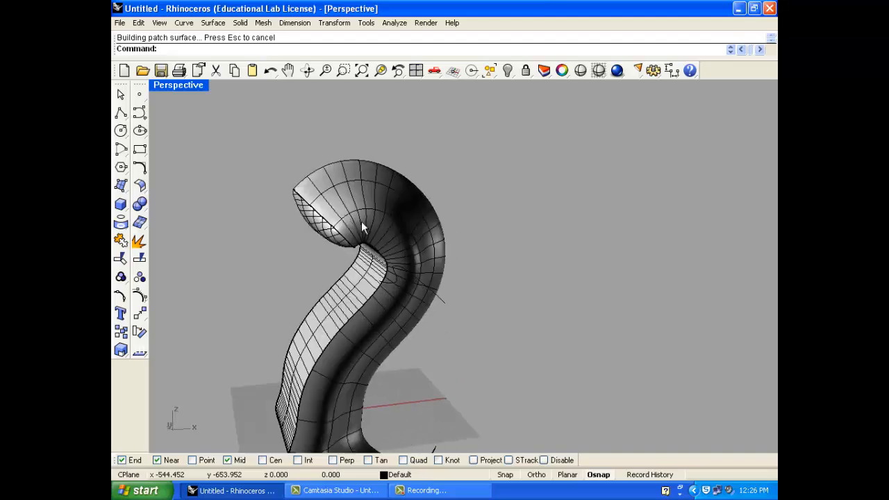
right_click(249, 171)
left_click(182, 83)
left_click(191, 135)
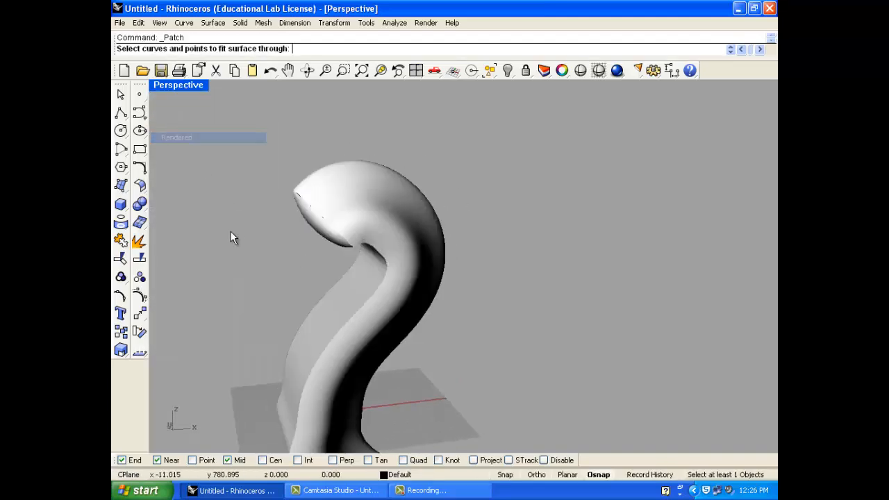
scroll(304, 250, "up", 5)
right_click_drag(304, 250, 342, 139)
scroll(420, 89, "up", 5)
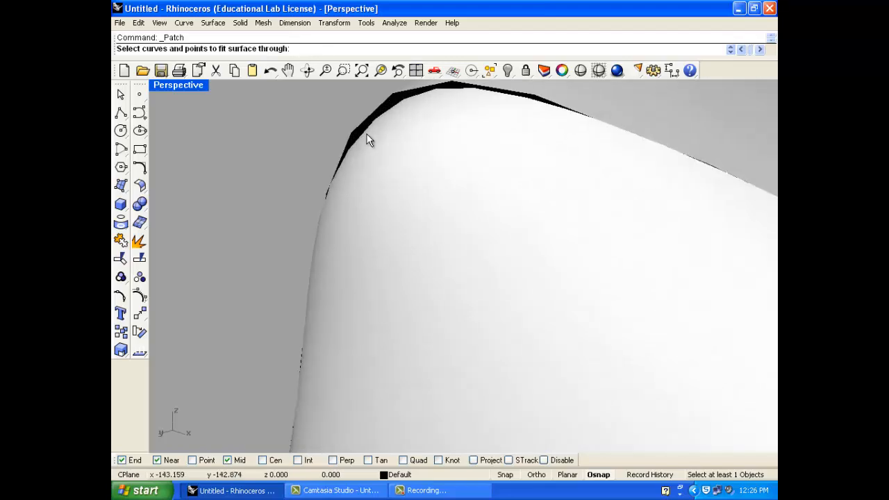
Step: Delete the patch surface and return the Perspective view to Shaded display
left_click(357, 134)
scroll(354, 150, "down", 8)
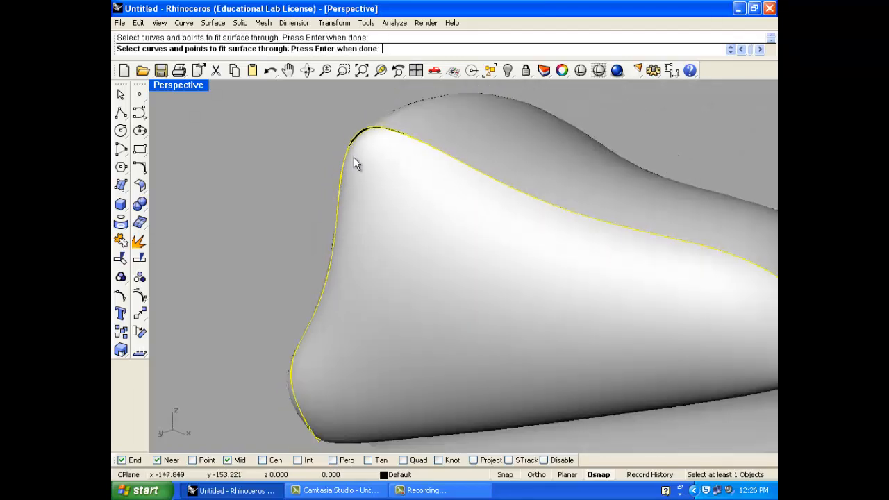
key("Return")
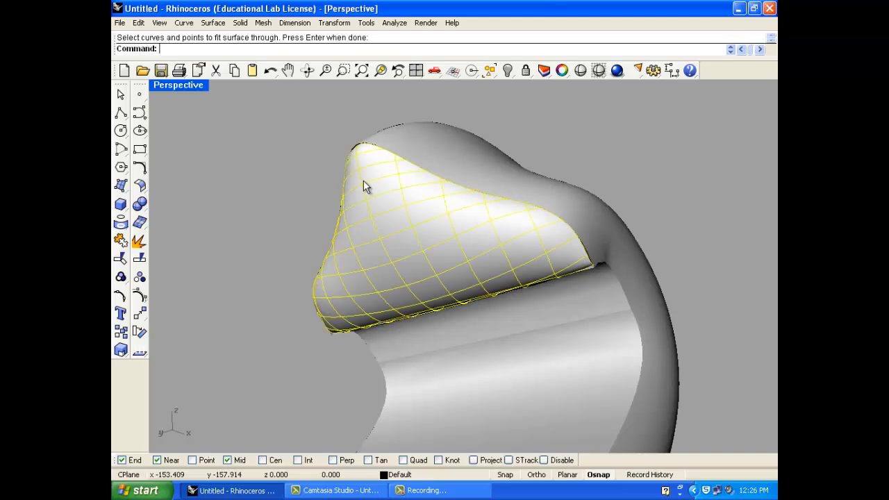
key("Delete")
left_click(198, 85)
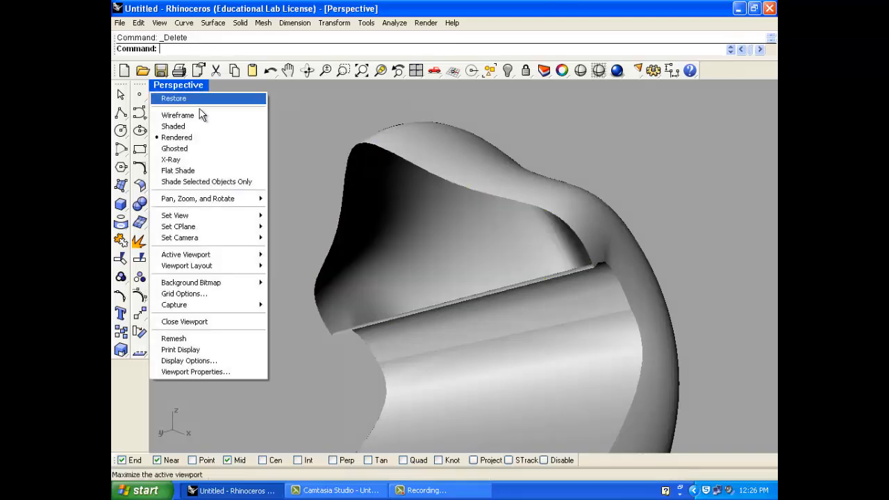
left_click(203, 128)
Step: Try to turn on control points for the whole joined body
mouse_move(258, 192)
right_mouse_down()
mouse_move(424, 187)
mouse_move(318, 312)
mouse_move(372, 314)
mouse_move(286, 325)
mouse_move(394, 263)
mouse_move(394, 246)
right_mouse_up()
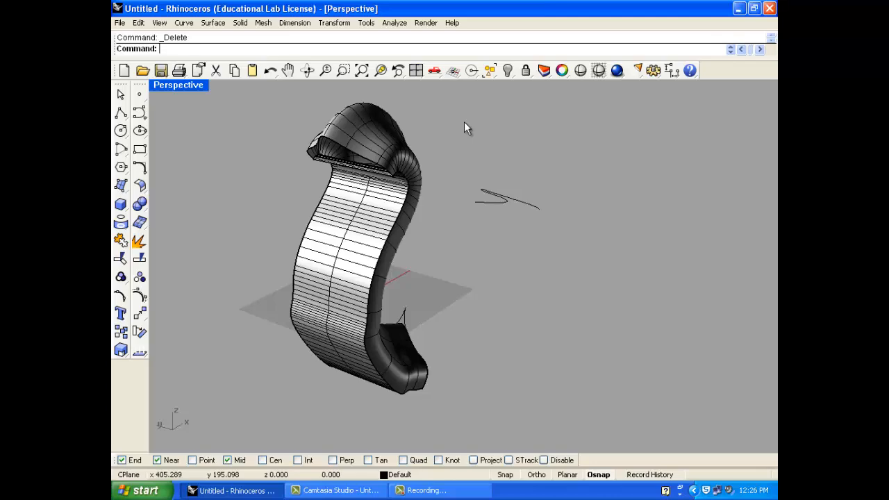
mouse_move(490, 248)
right_mouse_down()
mouse_move(338, 237)
mouse_move(417, 230)
mouse_move(494, 161)
right_mouse_up()
scroll(361, 248, "down", 5)
scroll(363, 249, "up", 5)
mouse_move(473, 261)
right_mouse_down()
mouse_move(338, 288)
mouse_move(360, 308)
mouse_move(440, 294)
mouse_move(322, 278)
mouse_move(466, 306)
mouse_move(478, 258)
right_mouse_up()
left_click(379, 296)
scroll(481, 299, "up", 4)
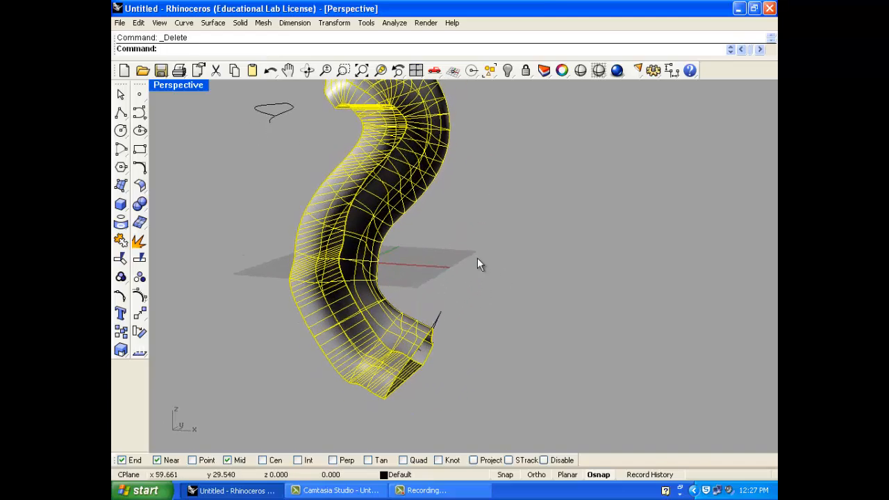
left_click(140, 297)
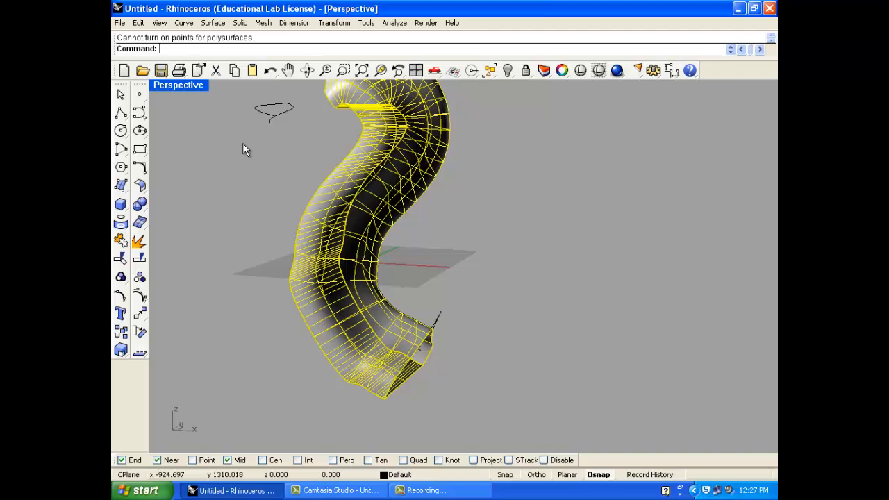
key("Escape")
Step: Delete the loose curve floating beside the body's upper end
left_click(257, 91)
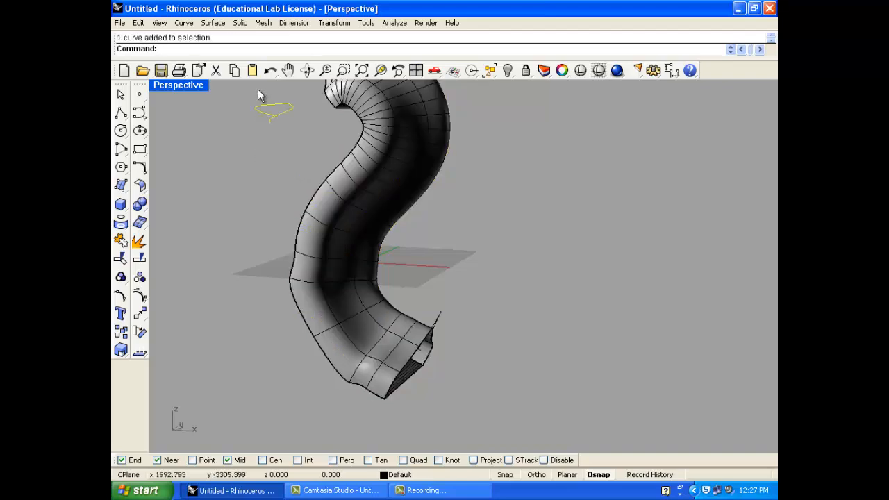
key("Delete")
Step: Examine the body's side profile, back ridge and open ends from several angles
right_click_drag(257, 104, 333, 93)
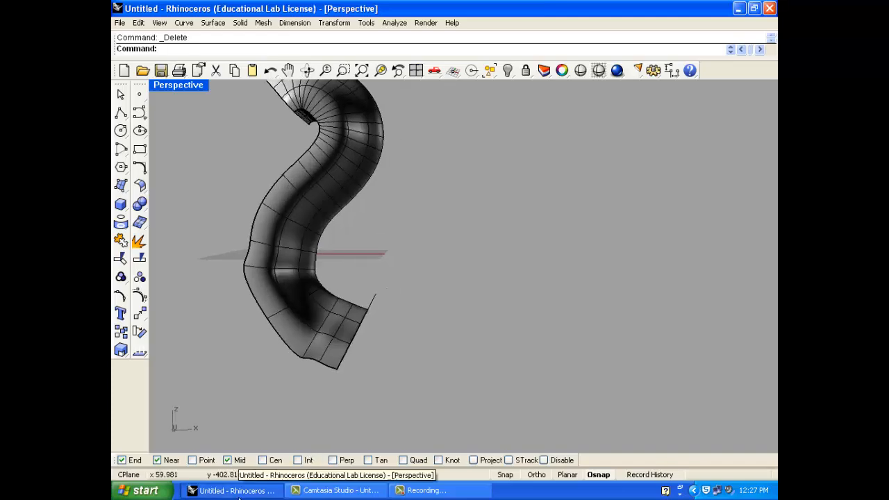
scroll(485, 341, "down", 4)
scroll(418, 303, "up", 3)
right_click_drag(418, 303, 339, 275)
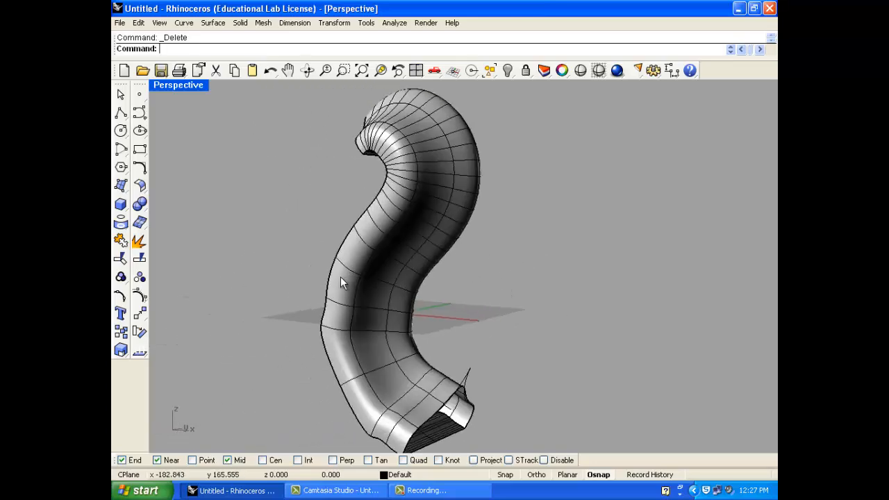
right_click_drag(462, 274, 347, 274)
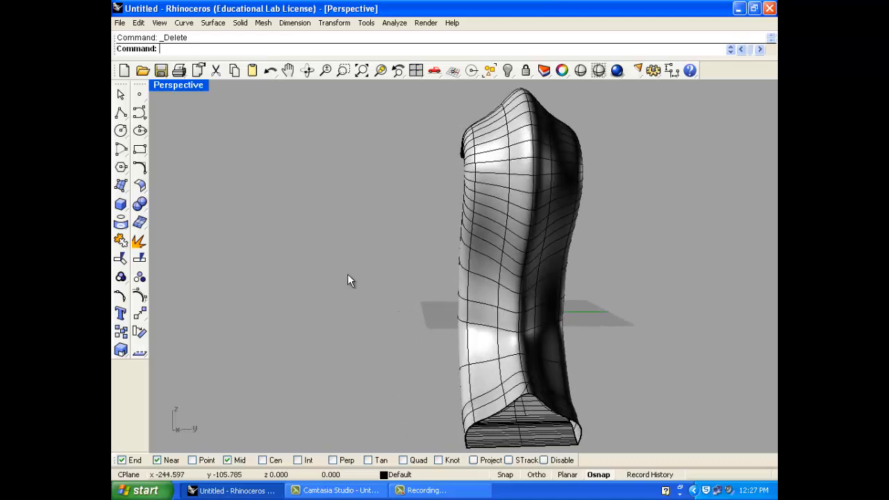
right_click_drag(315, 312, 362, 321)
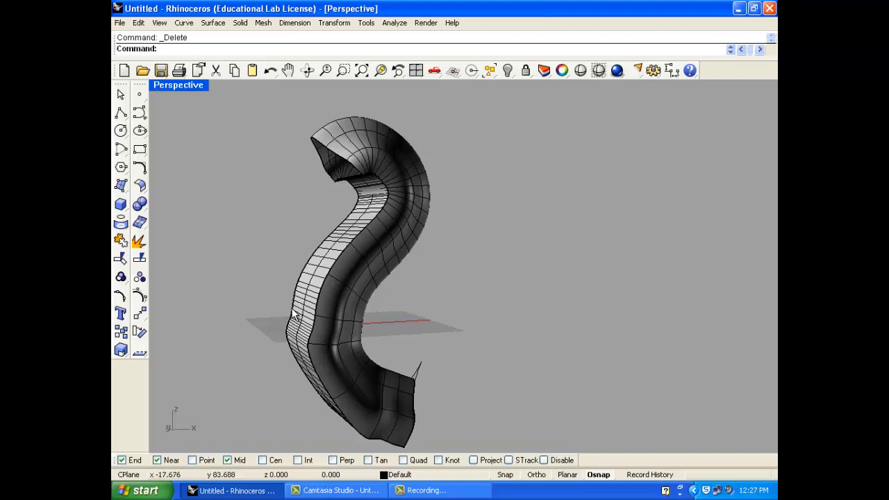
right_click_drag(341, 314, 328, 324)
scroll(307, 312, "up", 2)
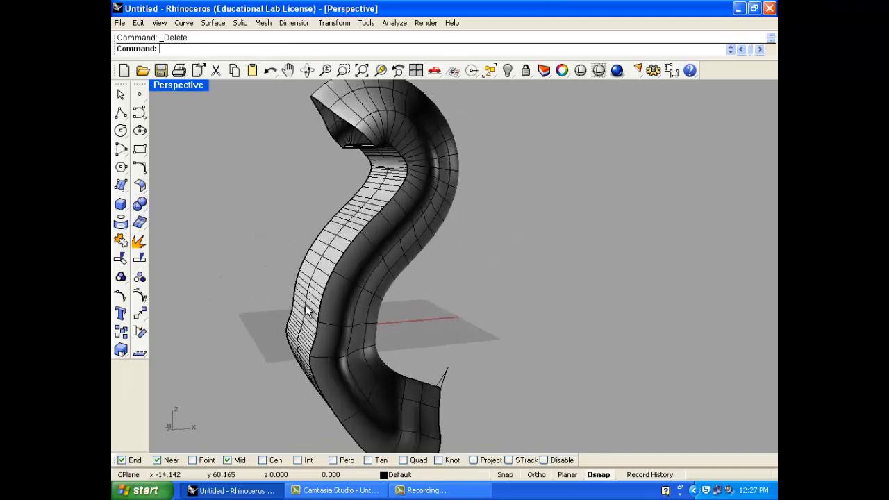
Step: Explode the joined body into its separate surfaces
left_click(306, 311)
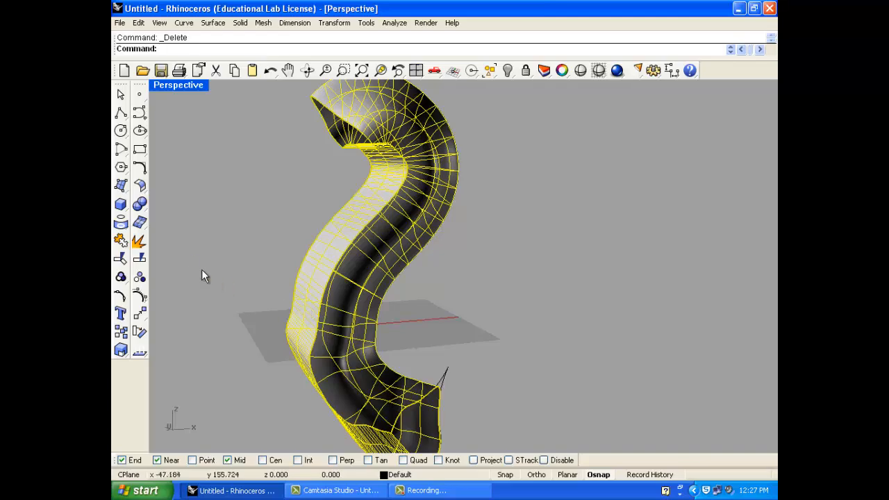
left_click(139, 242)
Step: Check the separated surfaces by selecting them individually and viewing them from several angles
right_click_drag(383, 347, 326, 328)
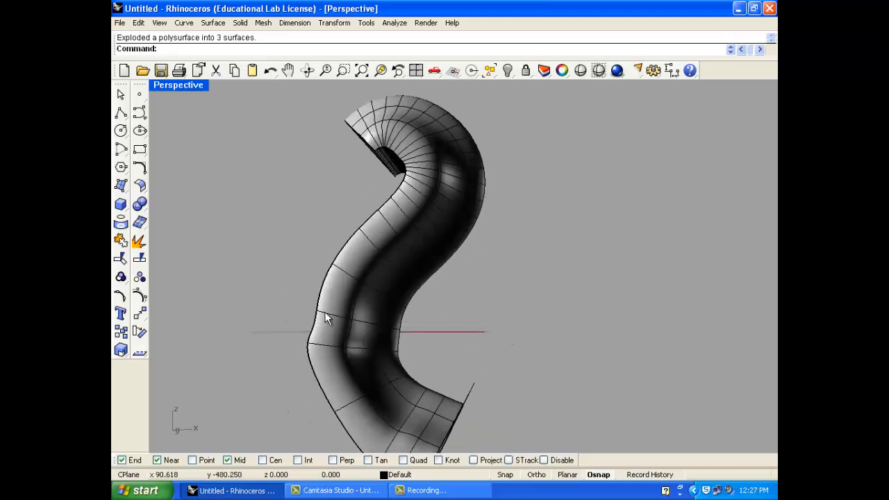
scroll(328, 317, "down", 4)
scroll(359, 245, "up", 5)
right_click_drag(361, 245, 464, 259)
left_click(432, 213)
left_click(465, 257)
scroll(339, 268, "down", 3)
right_click_drag(341, 320, 348, 231)
left_click(347, 229)
left_click(379, 284)
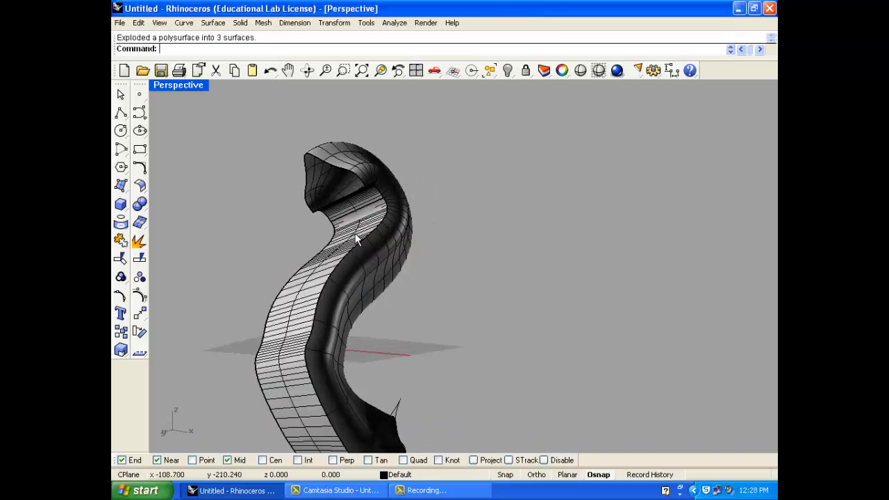
left_click(357, 240)
Step: Turn on the control points of the main curved body surface
left_click(386, 162)
right_click_drag(464, 226, 357, 298)
left_click(139, 298)
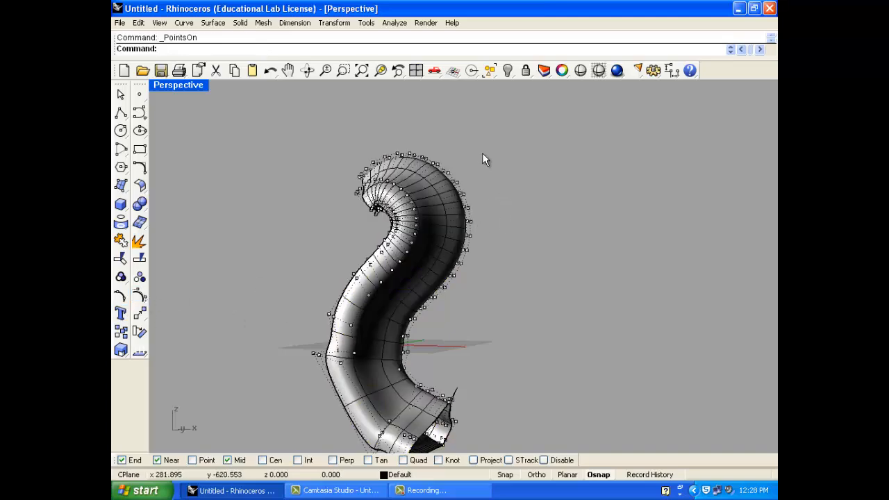
right_click_drag(510, 173, 203, 120)
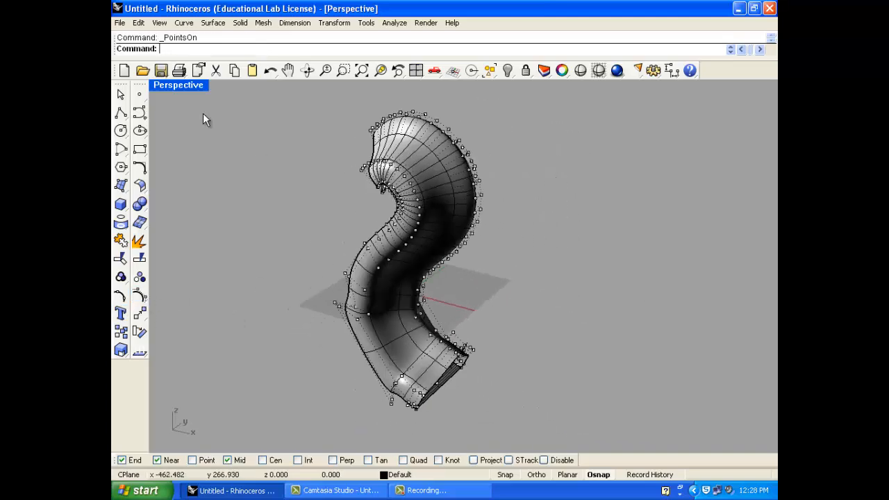
Step: Return to the four-viewport layout and select the two central rows of control points along the body's ridge in the Top view
double_click(174, 85)
scroll(261, 359, "down", 4)
left_click(253, 165)
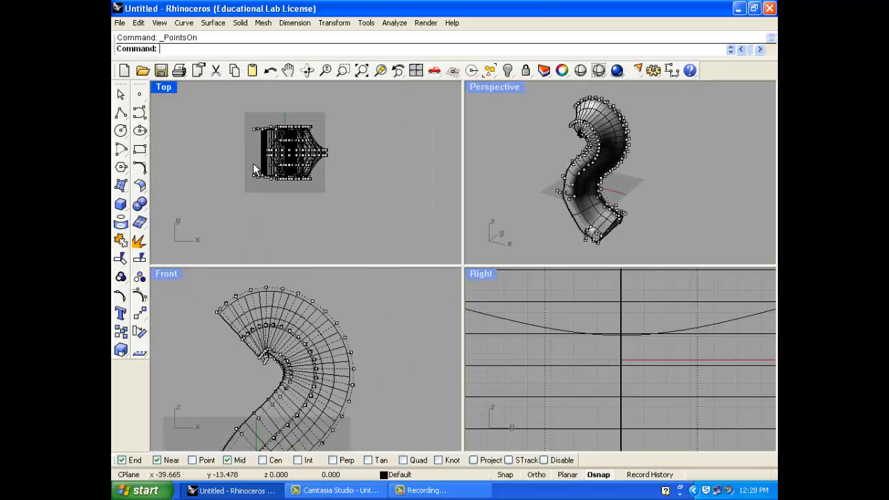
scroll(253, 163, "up", 4)
left_click_drag(394, 157, 393, 156)
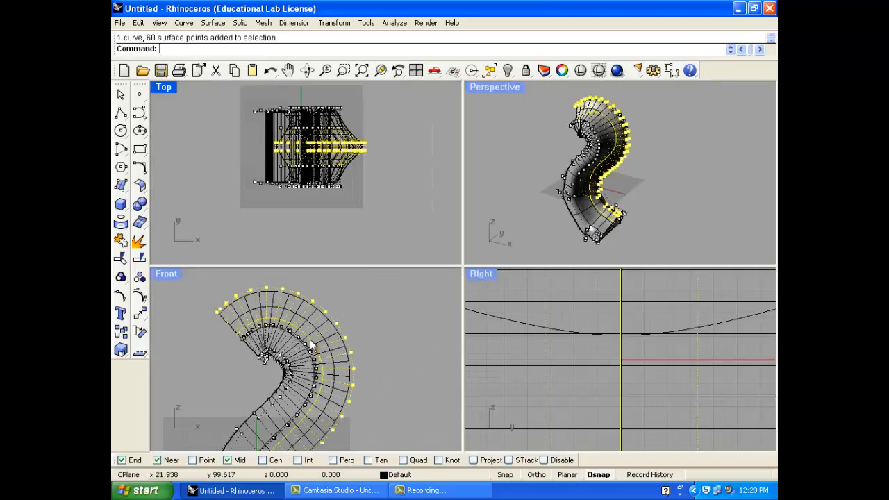
scroll(311, 341, "down", 8)
scroll(311, 387, "up", 4)
right_click_drag(297, 362, 239, 328)
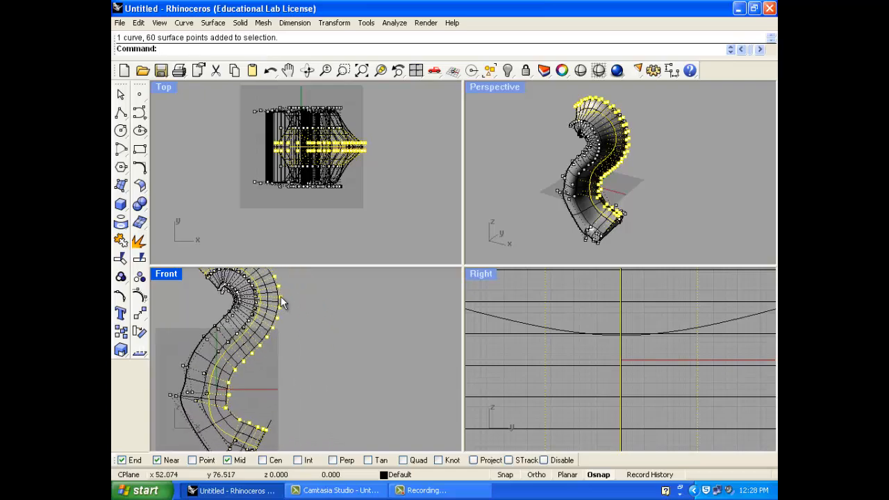
Step: Move the selected ridge control points outward along X in the Front view to deepen the body
left_click_drag(281, 296, 305, 296)
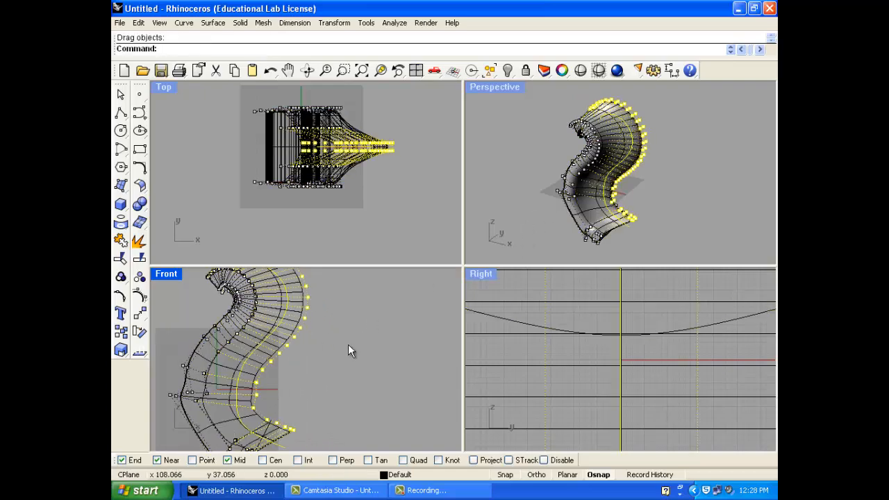
scroll(341, 337, "down", 3)
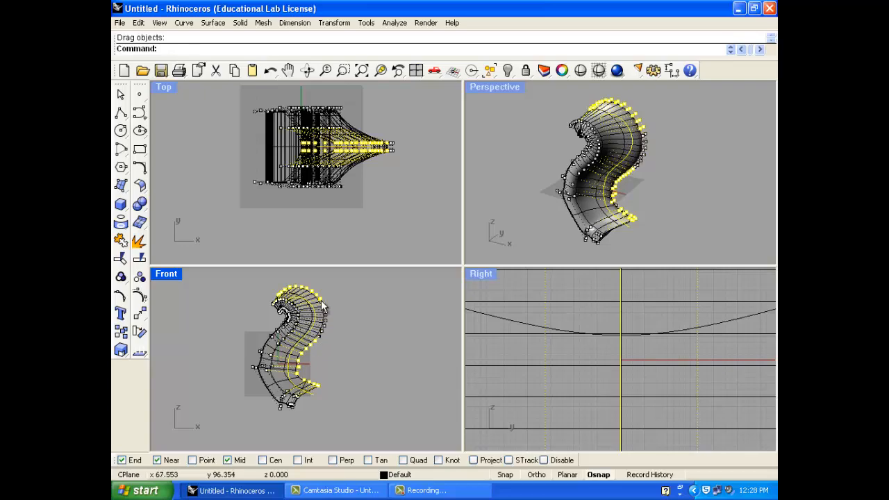
Step: Try moving only the upper and lower groups of ridge control points farther out, and undo the move
mouse_move(319, 295)
left_mouse_down()
mouse_move(315, 287)
mouse_move(327, 295)
left_mouse_up()
scroll(521, 187, "up", 6)
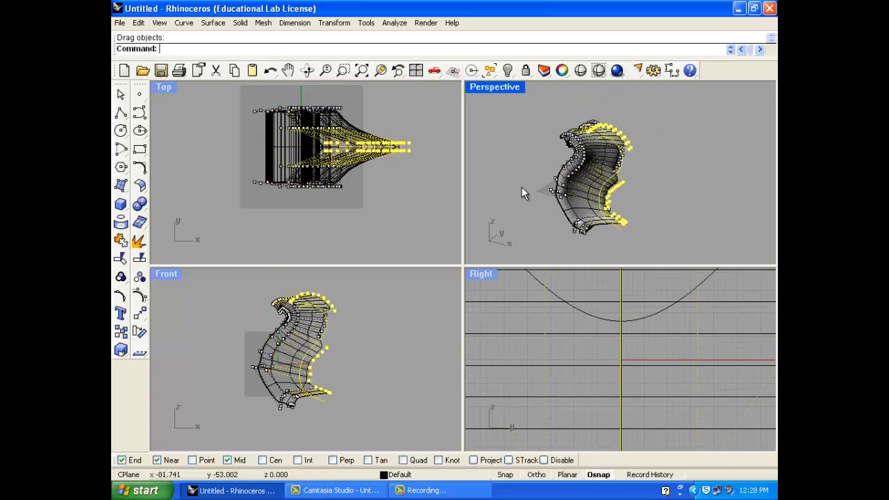
key("ctrl+z")
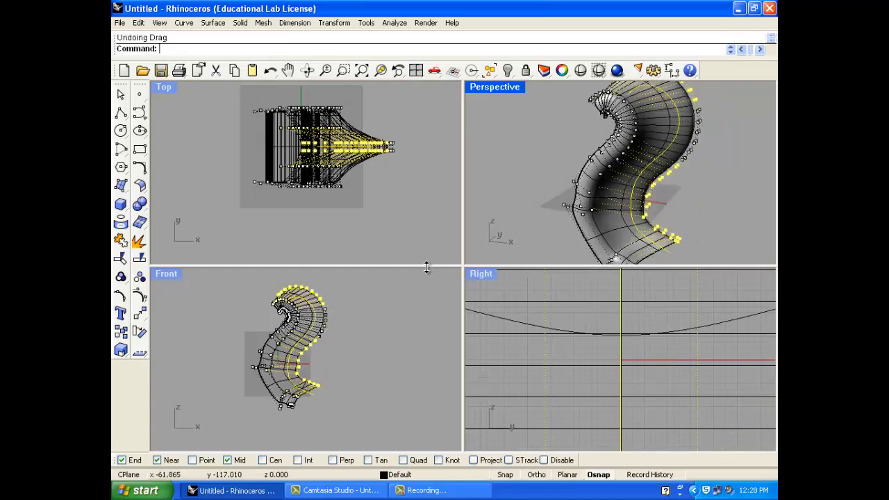
Step: Try reshaping the upper ridge by moving individual control points one by one in the enlarged Front view
scroll(277, 368, "up", 3)
right_click_drag(278, 368, 278, 344)
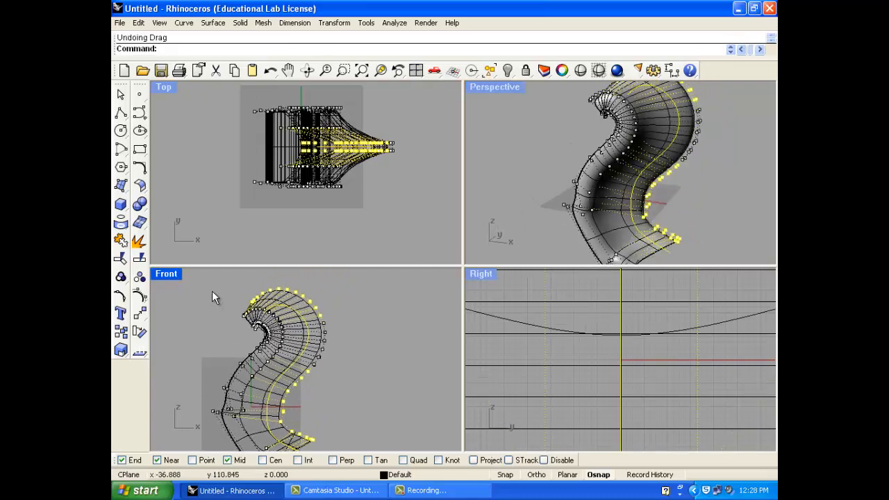
double_click(166, 273)
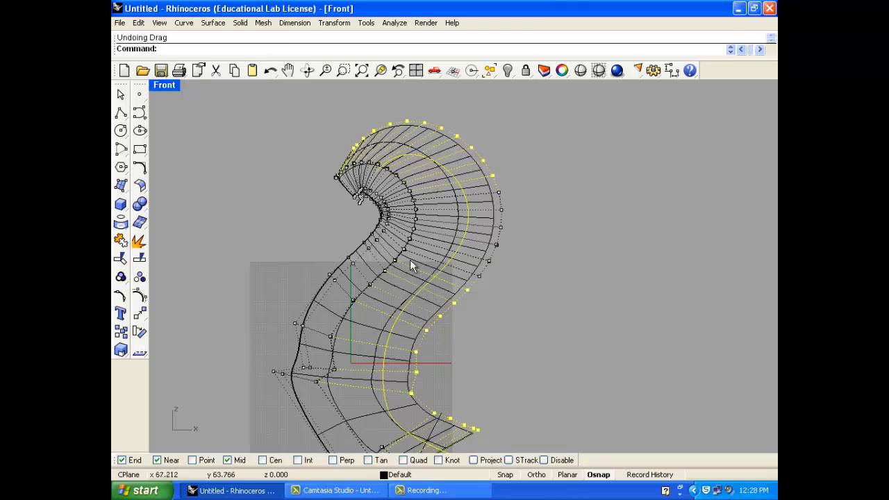
scroll(394, 277, "down", 2)
right_click_drag(392, 280, 330, 253)
left_click_drag(421, 159, 406, 171)
left_click_drag(411, 169, 390, 153)
left_click_drag(394, 145, 437, 117)
left_click_drag(398, 113, 425, 102)
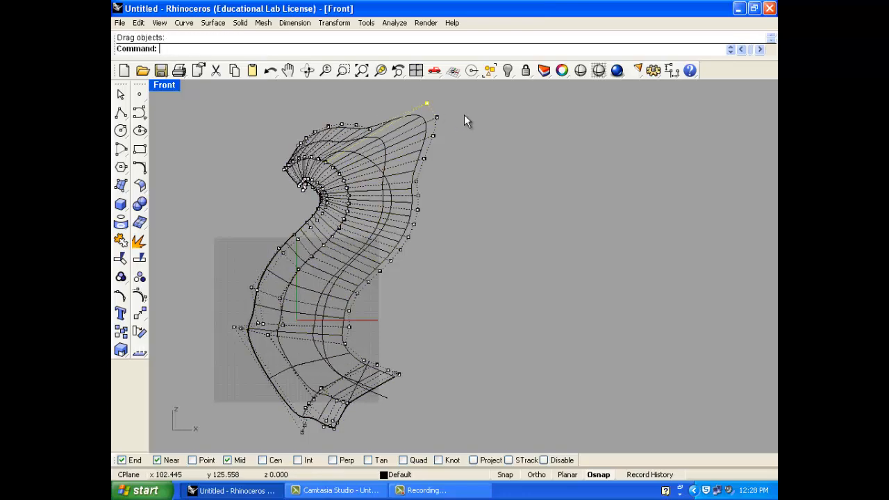
Step: Undo the individual control-point moves and return to the four-viewport layout
scroll(381, 234, "up", 1)
key("ctrl+z")
key("ctrl+z")
key("ctrl+z")
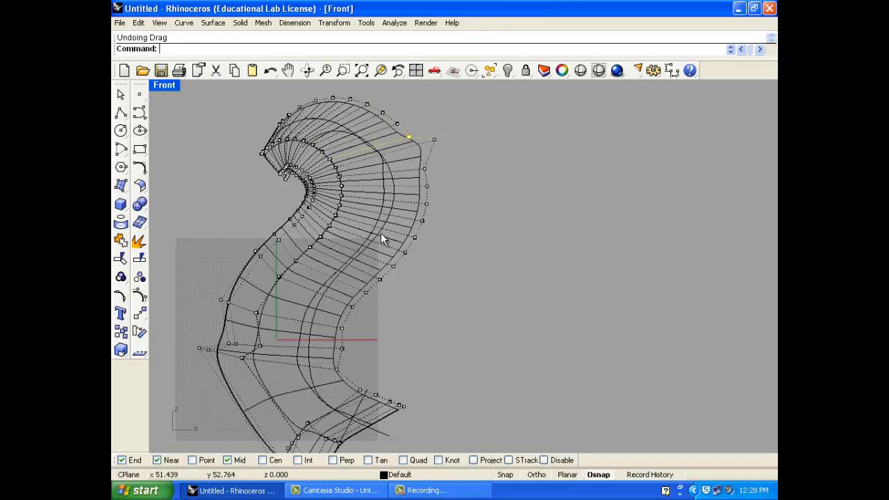
double_click(173, 89)
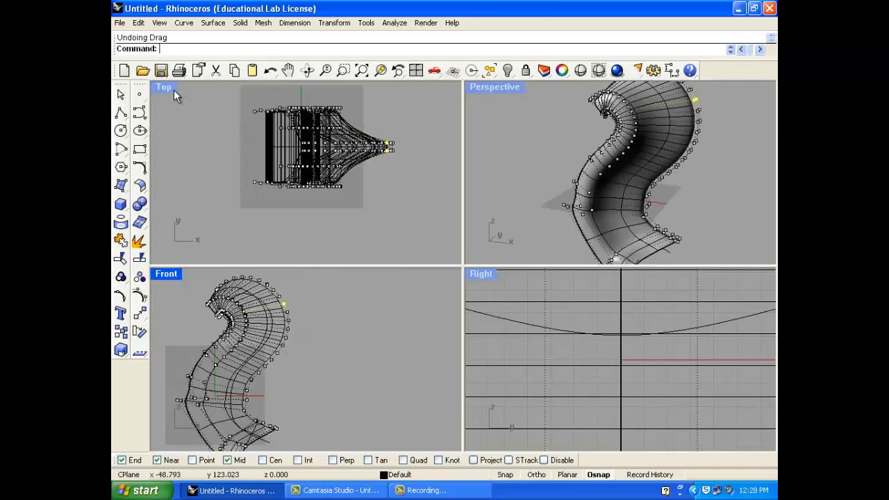
Step: Select the two central ridge rows in the Top view and stretch them slightly outward with Scale 1-D in the Front view
left_click(253, 139)
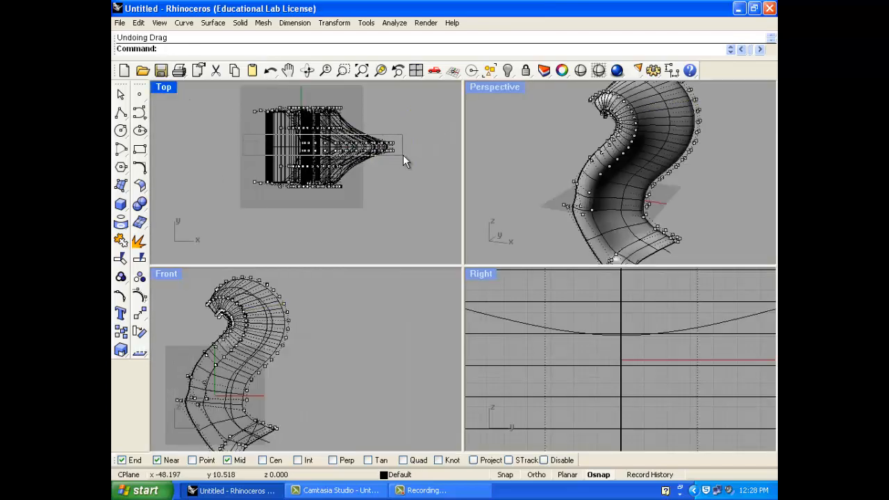
left_click_drag(403, 155, 403, 156)
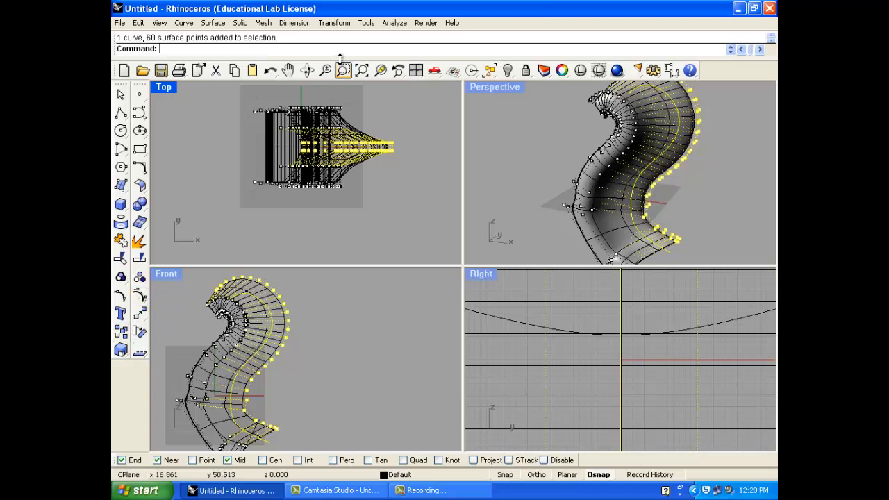
left_click(333, 24)
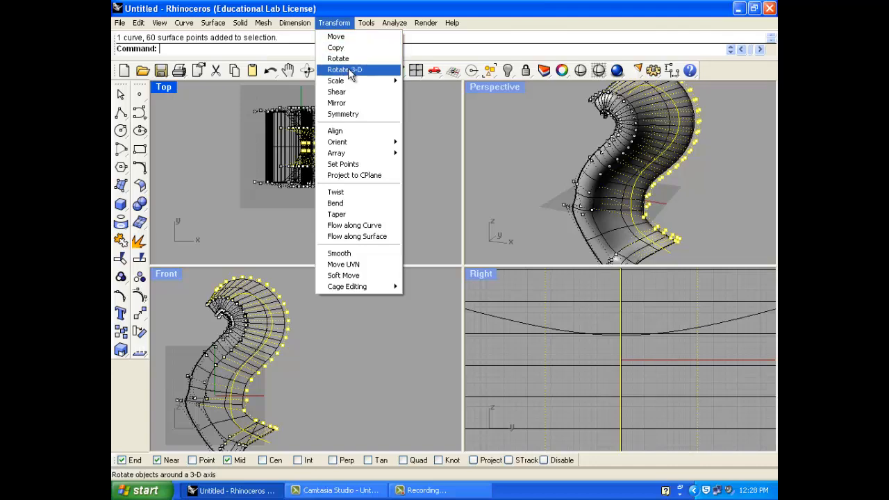
mouse_move(371, 83)
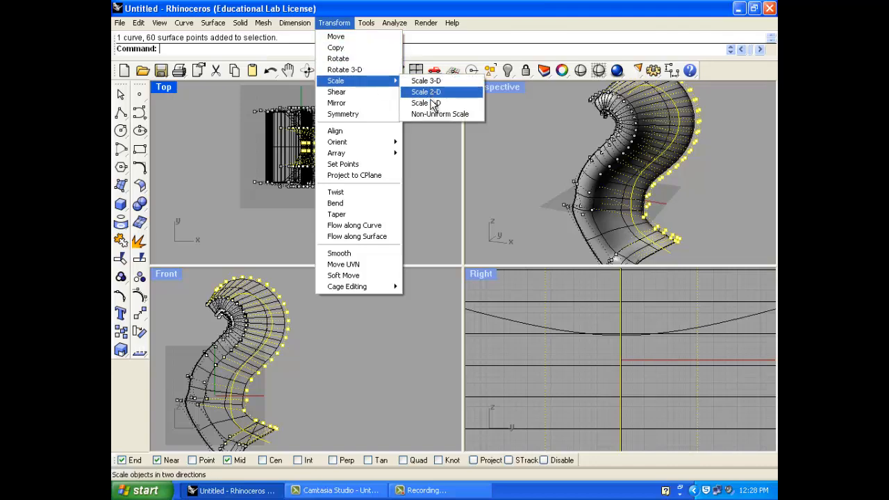
left_click(430, 103)
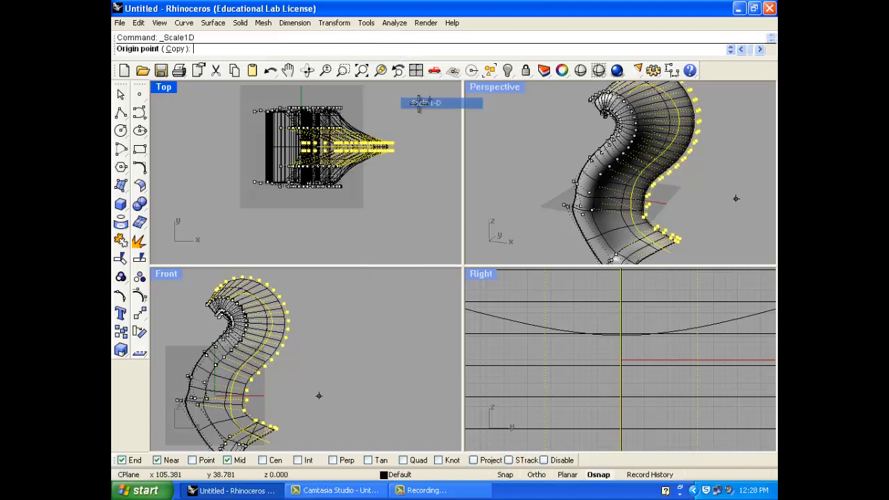
left_click(198, 368)
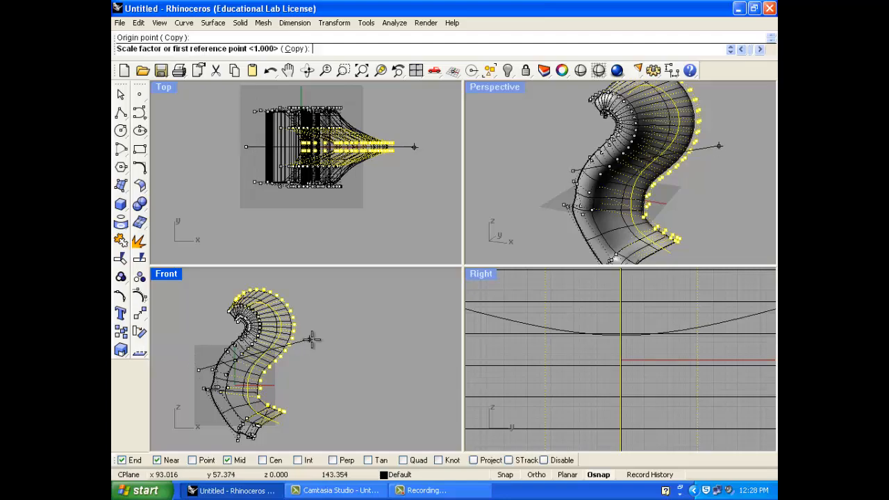
left_click(278, 348)
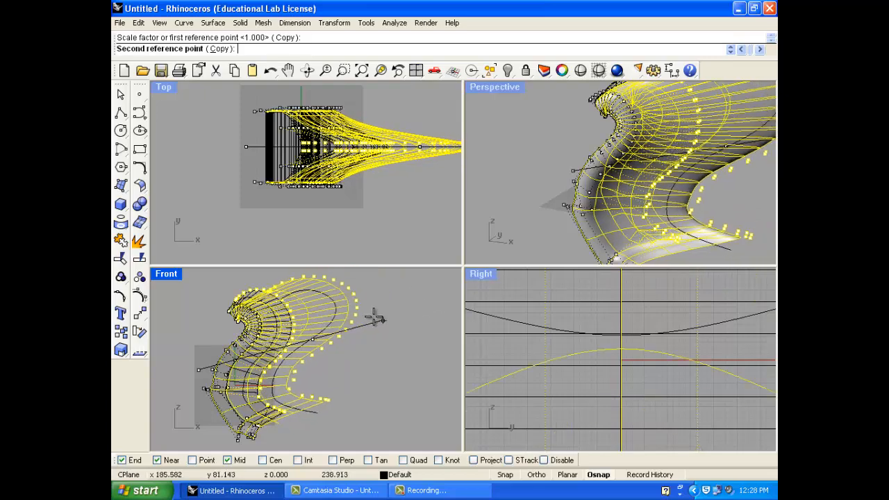
left_click(322, 347)
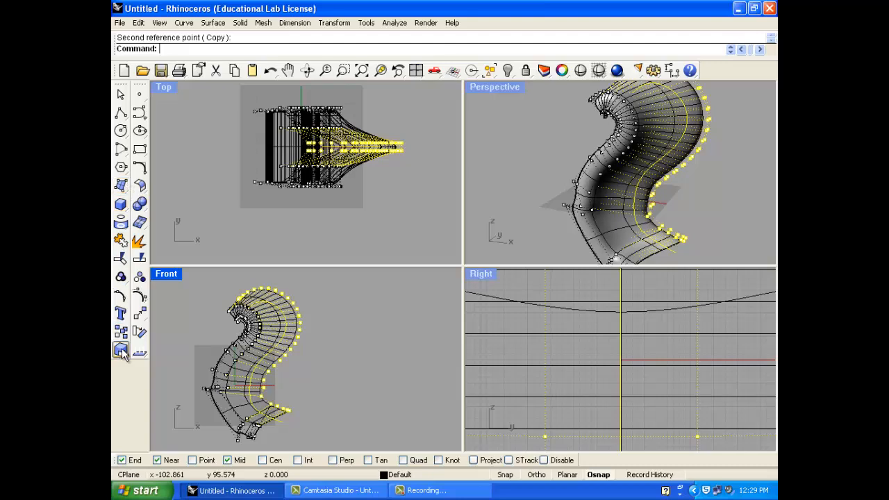
Step: Enlarge the ridge points in X and Y with Non-Uniform Scale in the Front view, accept a Z scale of 1.000, and deselect them
left_click(334, 23)
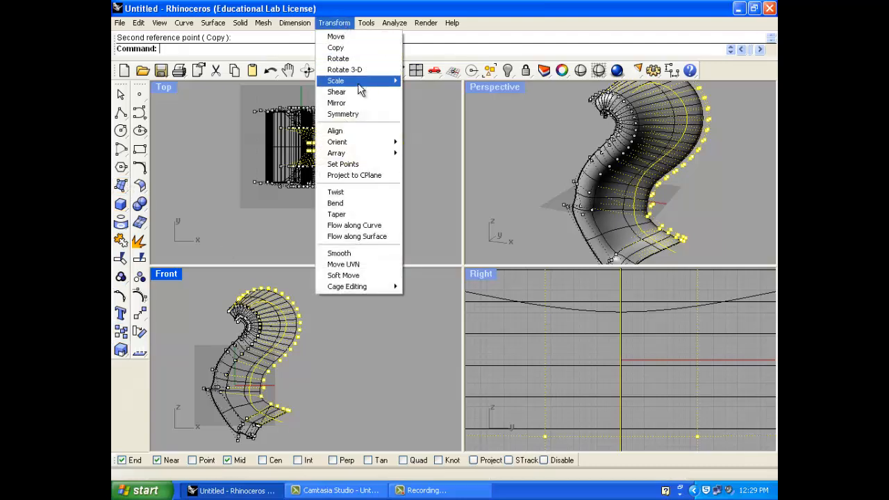
mouse_move(365, 81)
left_click(434, 114)
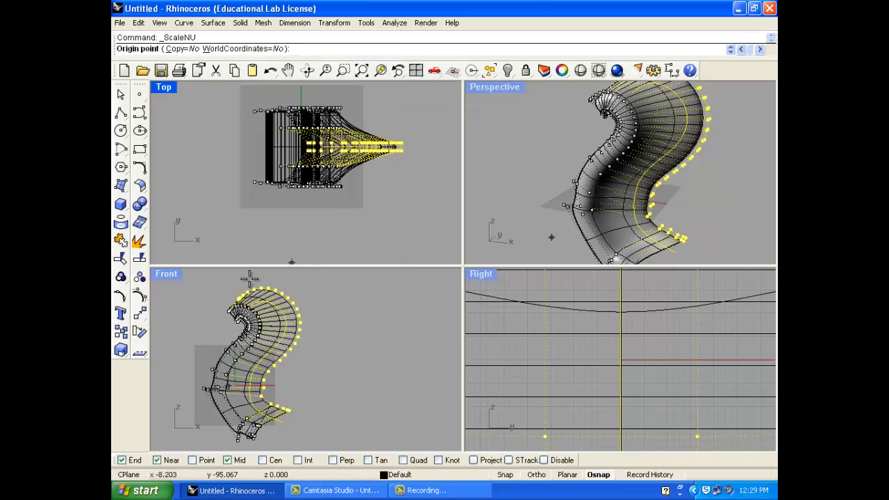
left_click(200, 369)
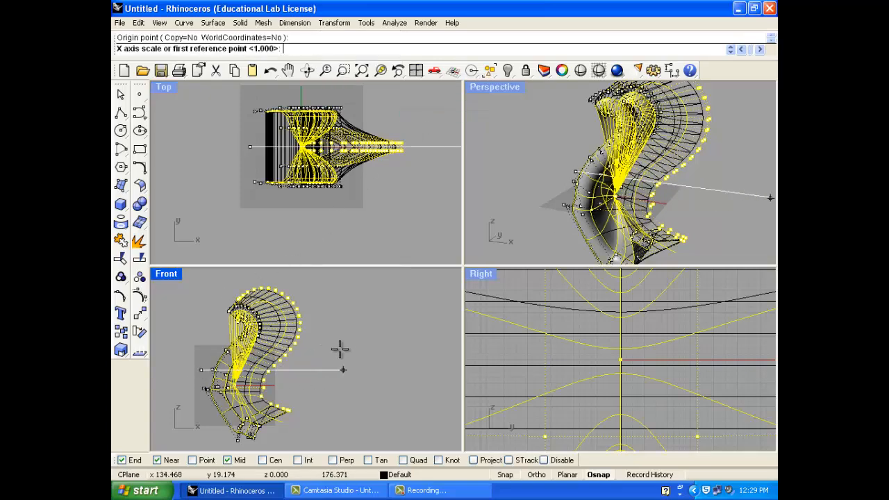
left_click(329, 347)
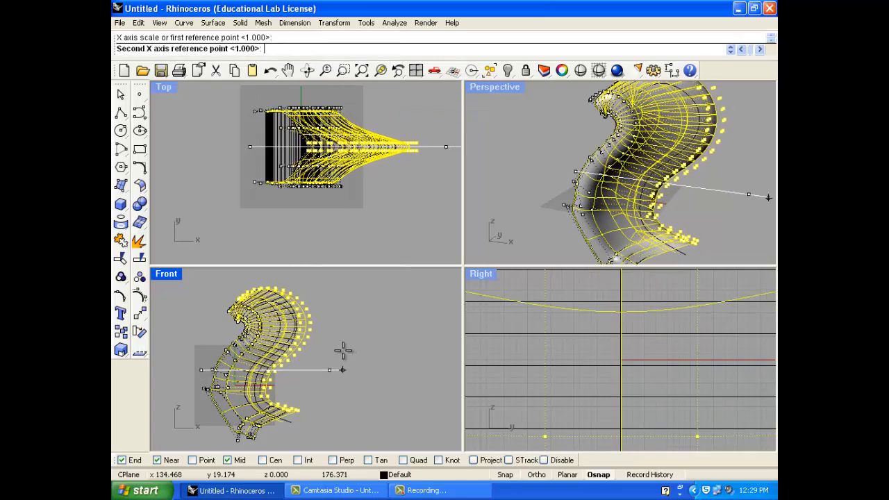
left_click(343, 352)
left_click(355, 310)
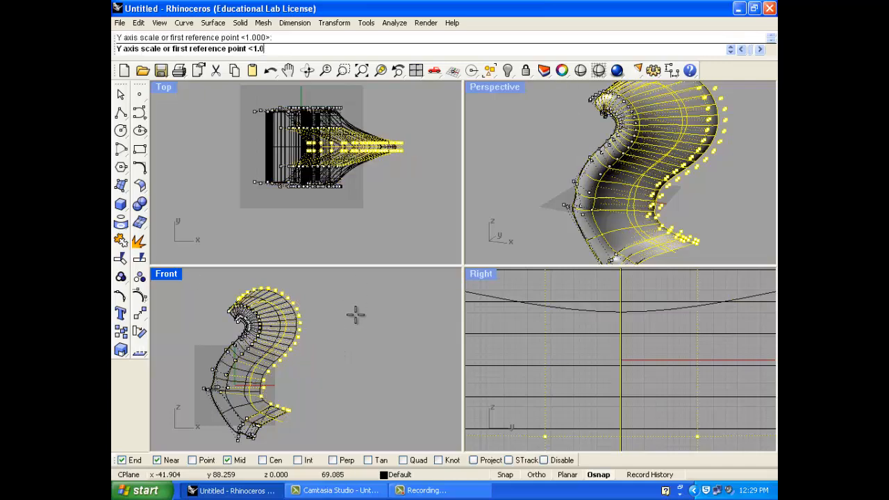
left_click(354, 306)
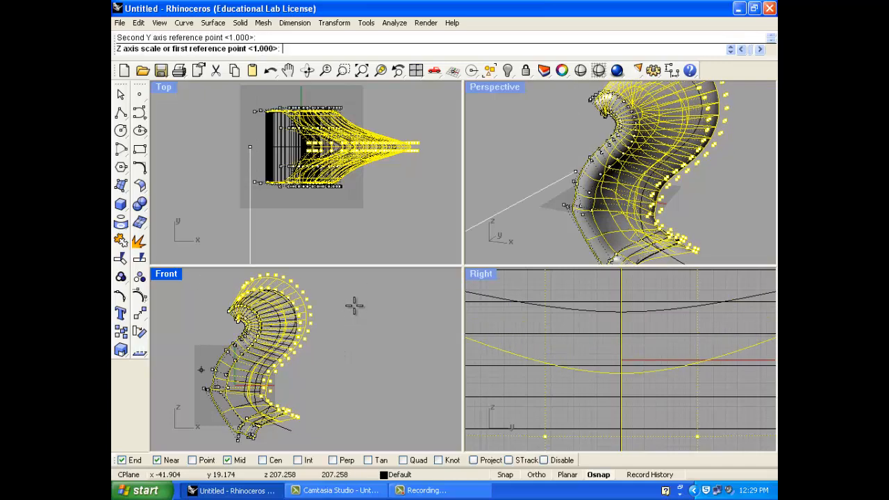
key("Return")
key("Escape")
Step: Examine the reshaped body from several angles in the enlarged Perspective view
right_click_drag(506, 175, 589, 106)
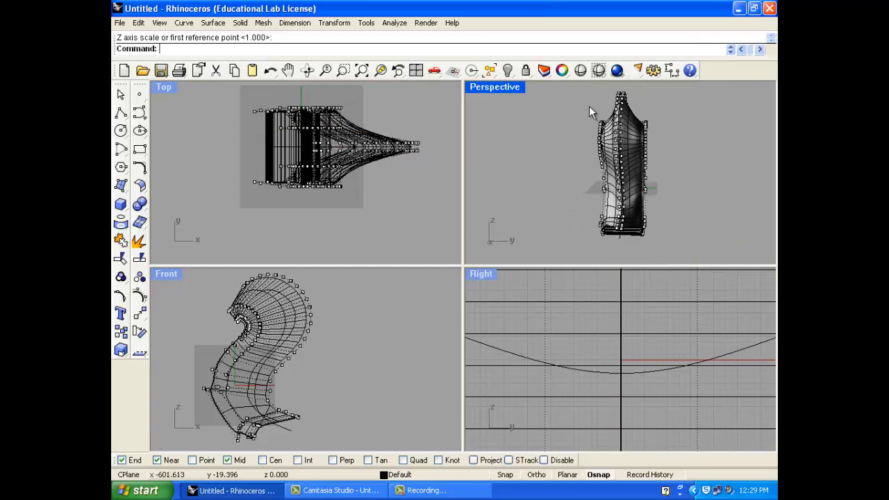
double_click(493, 85)
right_click_drag(438, 219, 469, 200)
scroll(481, 259, "up", 5)
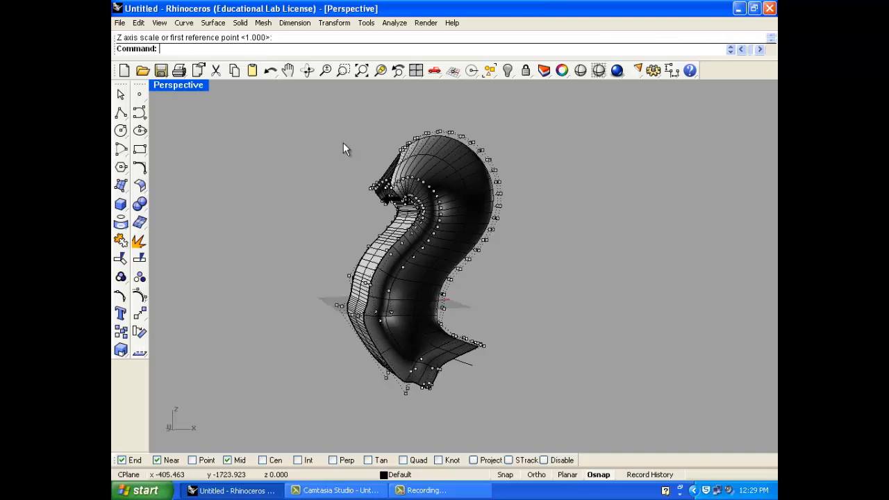
right_click_drag(343, 144, 451, 212)
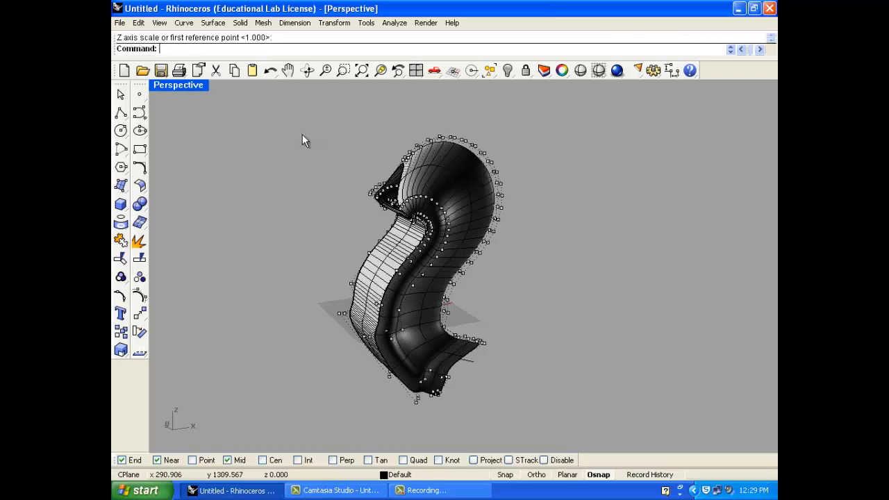
Step: Try to delete a few control points at the upper outer edge of the ridge
left_click_drag(512, 178, 516, 184)
key("Delete")
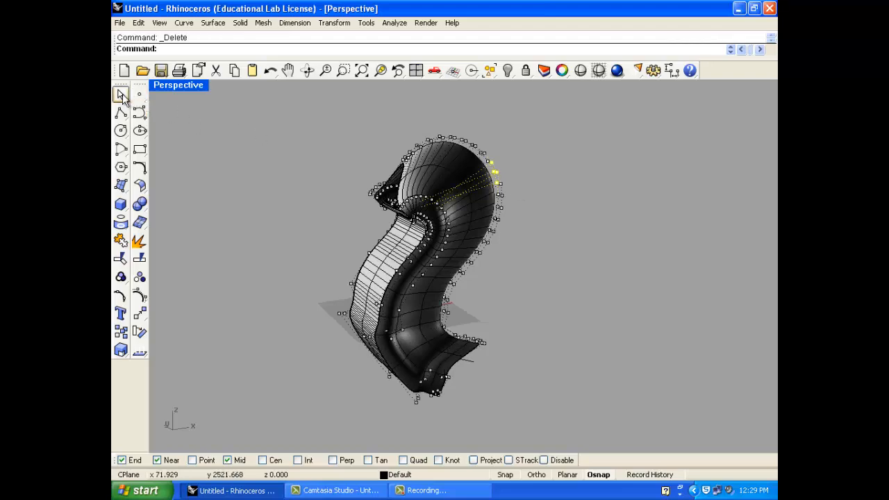
left_click(121, 94)
left_click(495, 158)
left_click(532, 182)
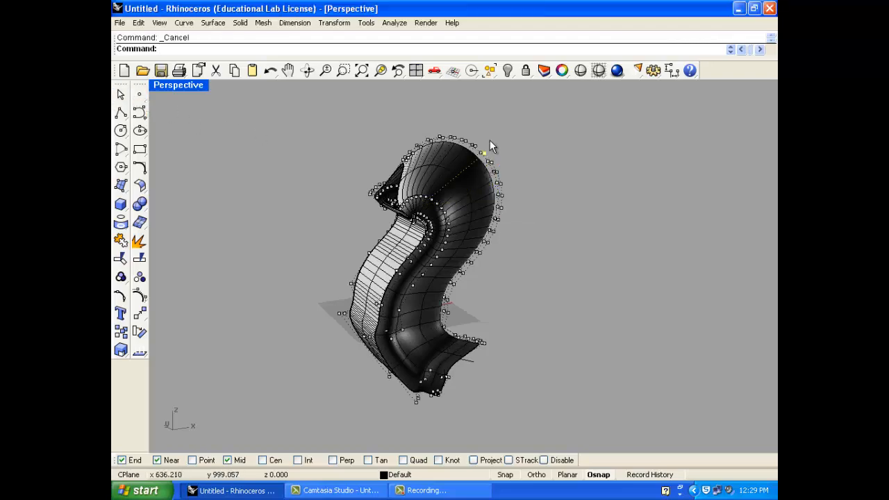
key("Delete")
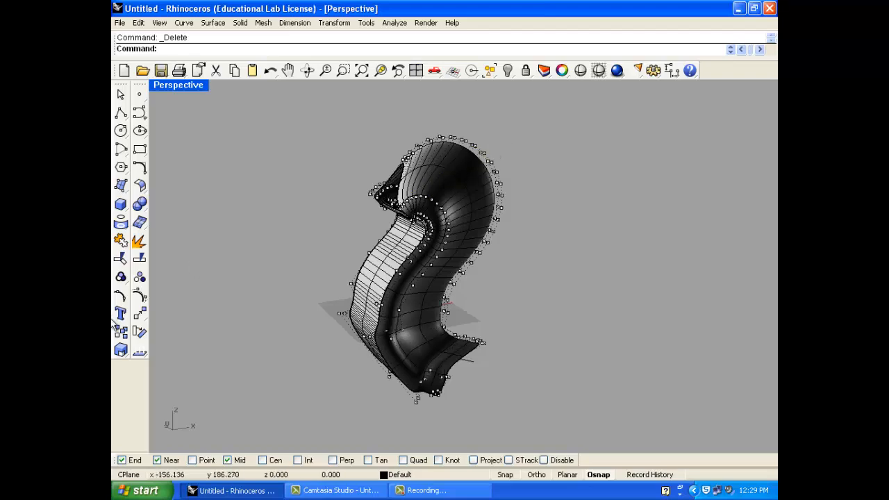
Step: Select the main curved body surface and turn its control points back on
left_click(141, 301)
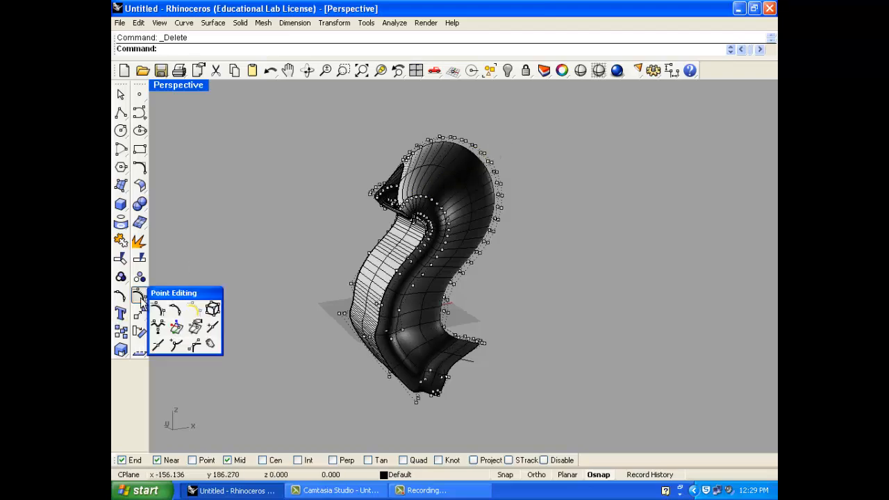
left_click(120, 95)
left_click(393, 221)
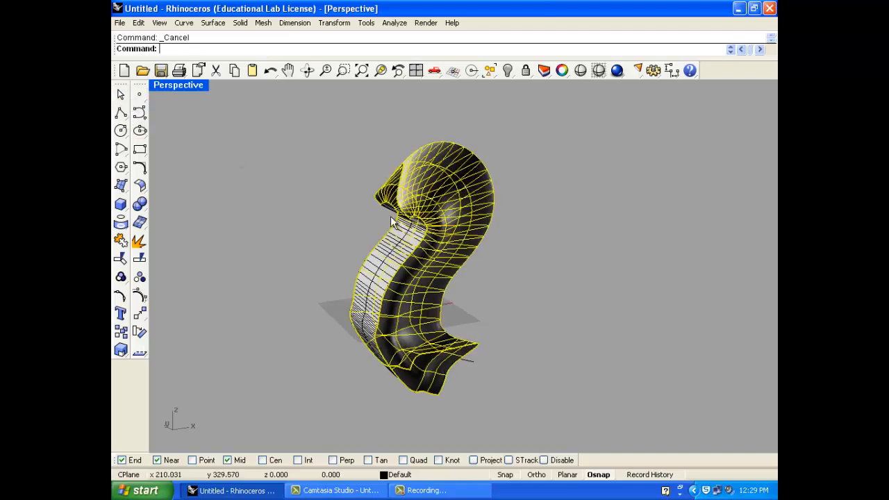
left_click(145, 292)
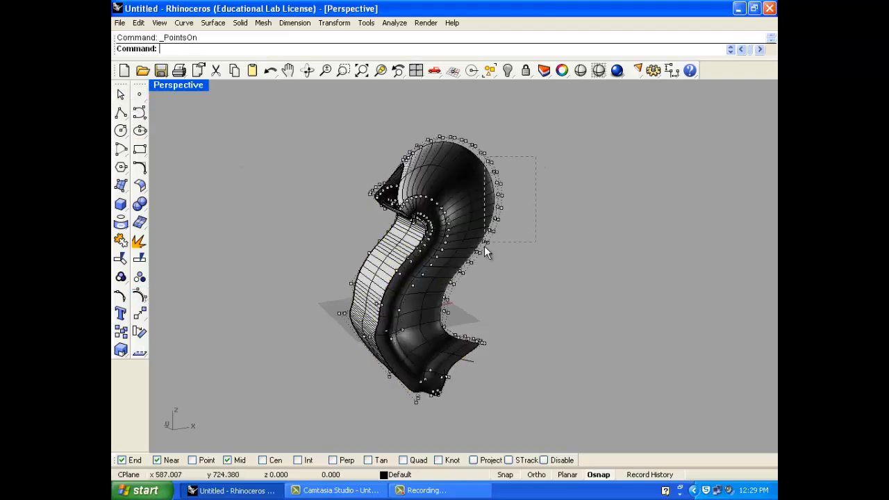
Step: Delete all the model geometry and return to the four-viewport layout
left_click_drag(485, 248, 479, 232)
key("Delete")
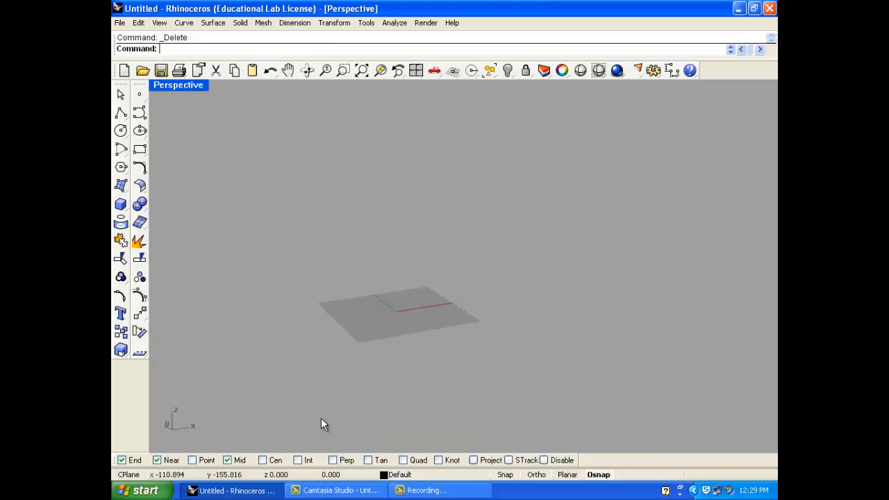
right_click_drag(484, 332, 486, 361)
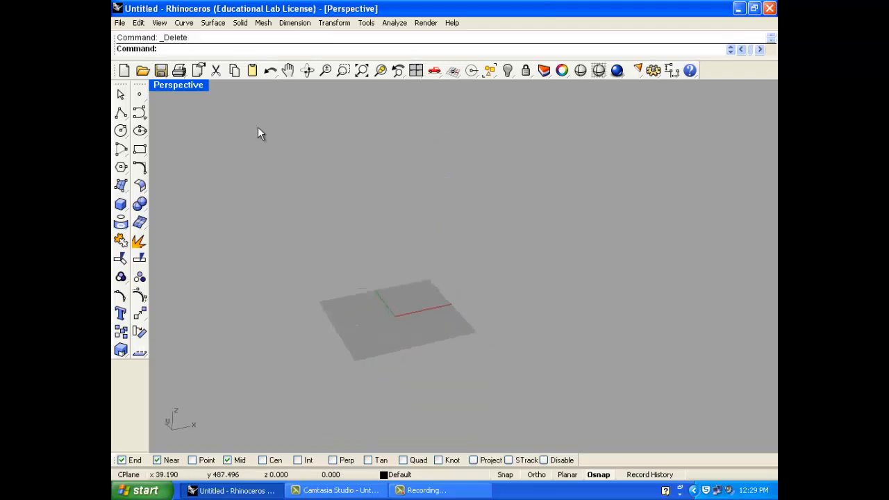
double_click(197, 87)
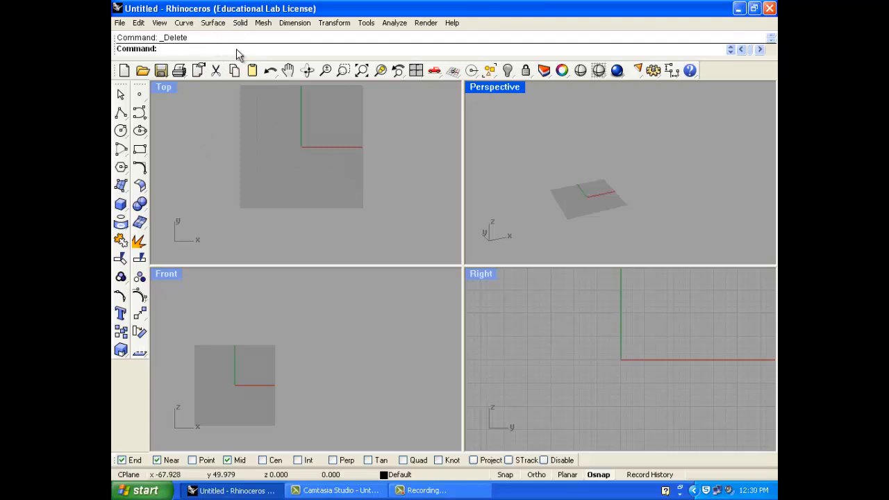
Step: Draw a degree-3 vase-like profile curve with two outward bulges and a narrow lower tip in the enlarged Top view
scroll(297, 174, "up", 3)
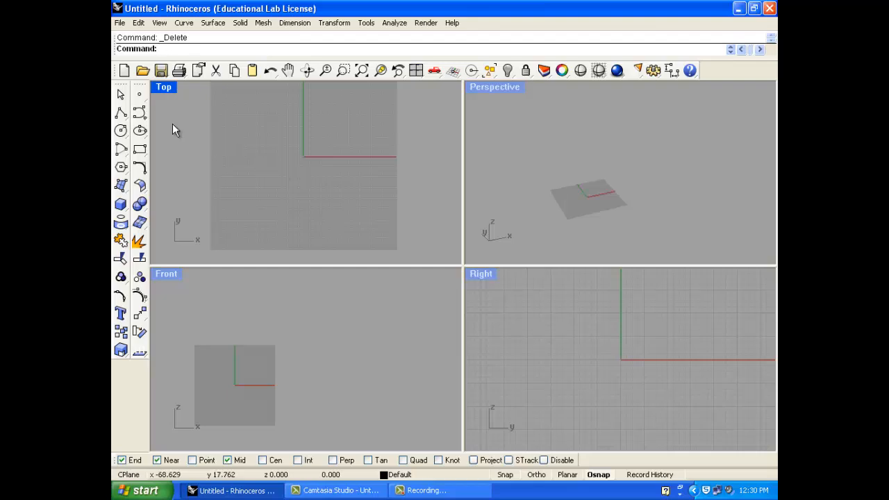
left_click(140, 113)
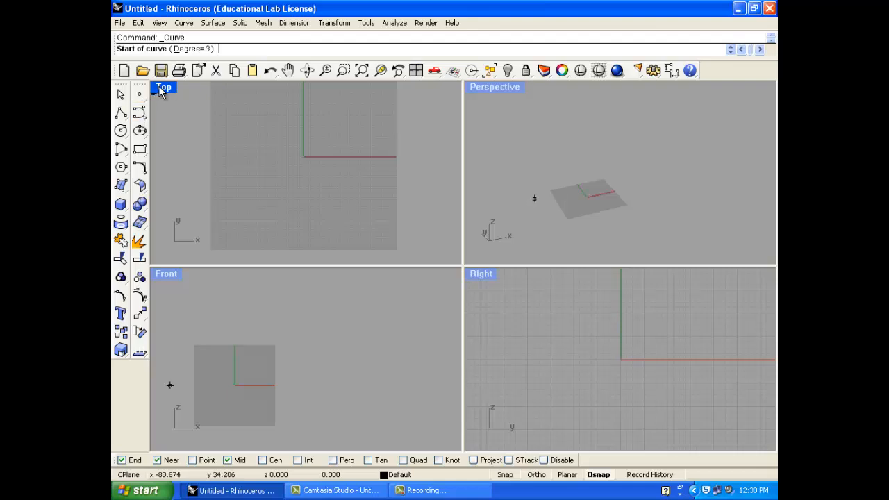
double_click(162, 88)
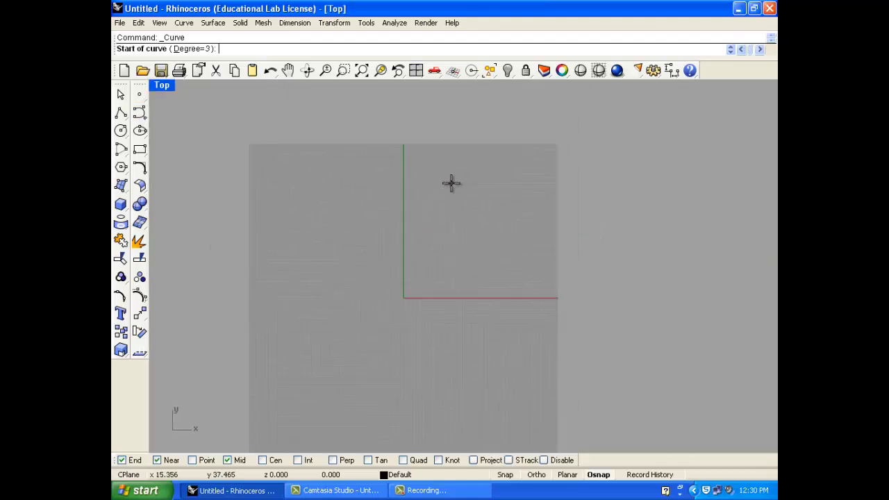
left_click(384, 162)
left_click(427, 187)
left_click(401, 227)
left_click(386, 255)
left_click(405, 302)
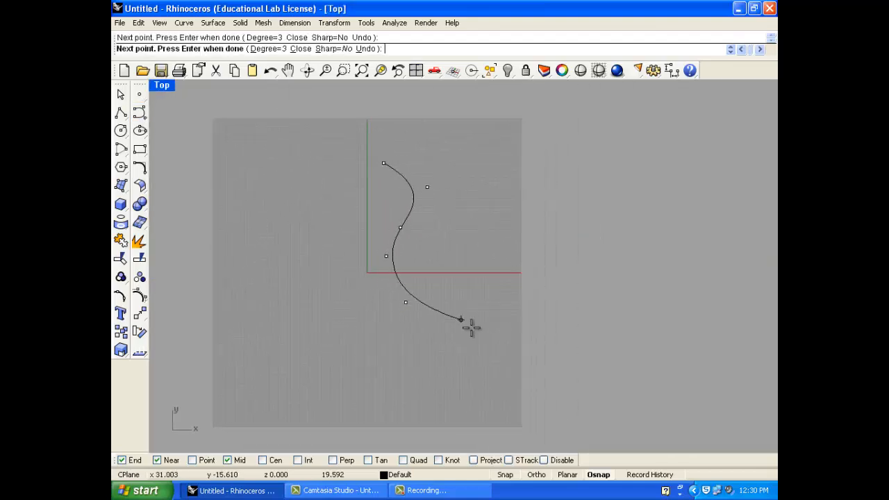
left_click(471, 333)
right_click_drag(461, 351, 464, 291)
left_click(477, 339)
left_click(438, 354)
left_click(398, 353)
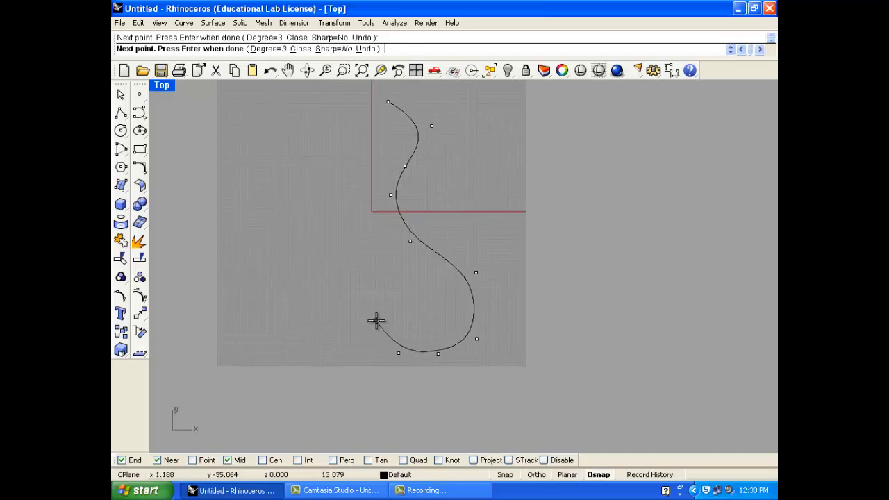
left_click(393, 387)
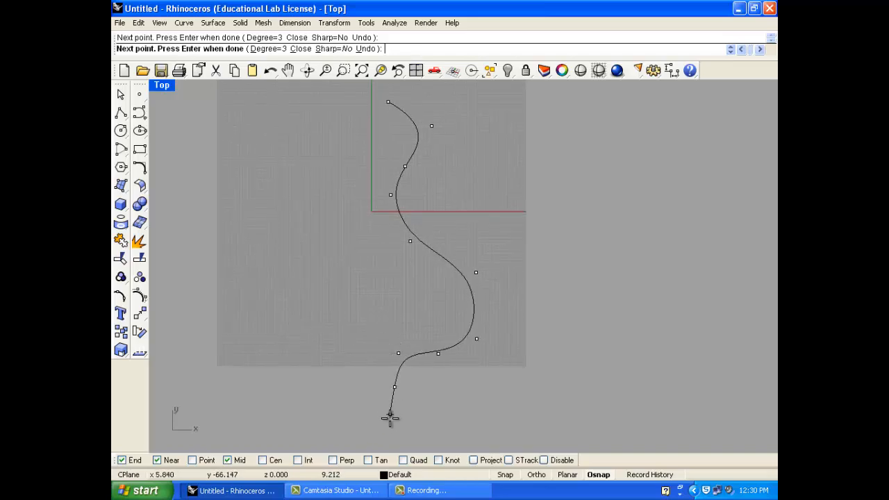
left_click(390, 420)
left_click(375, 429)
right_click(375, 428)
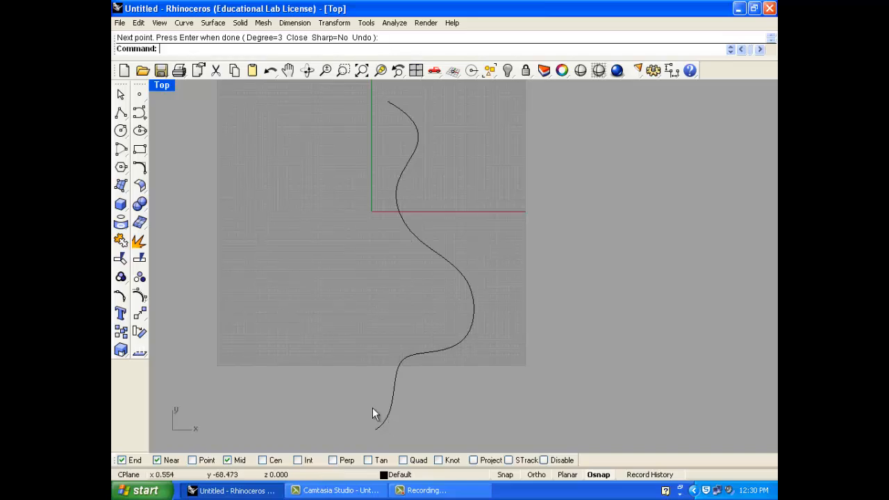
Step: Draw a straight vertical polyline from the profile curve's lower end to above its upper end
scroll(376, 425, "down", 1)
left_click(120, 113)
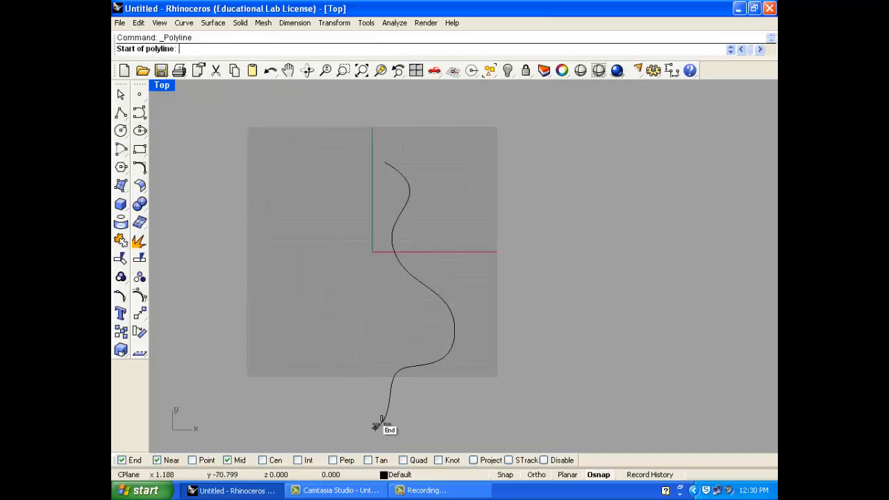
left_click(375, 428)
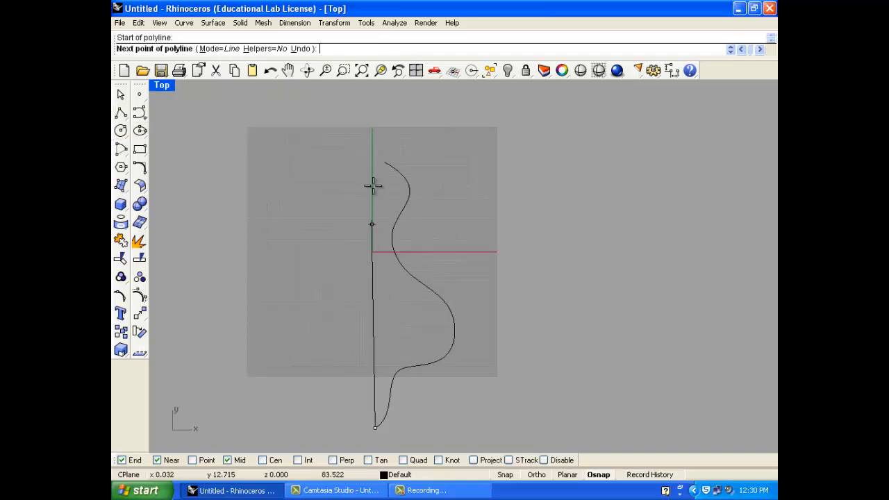
left_click(375, 118)
right_click(389, 242)
right_click_drag(389, 242, 340, 226)
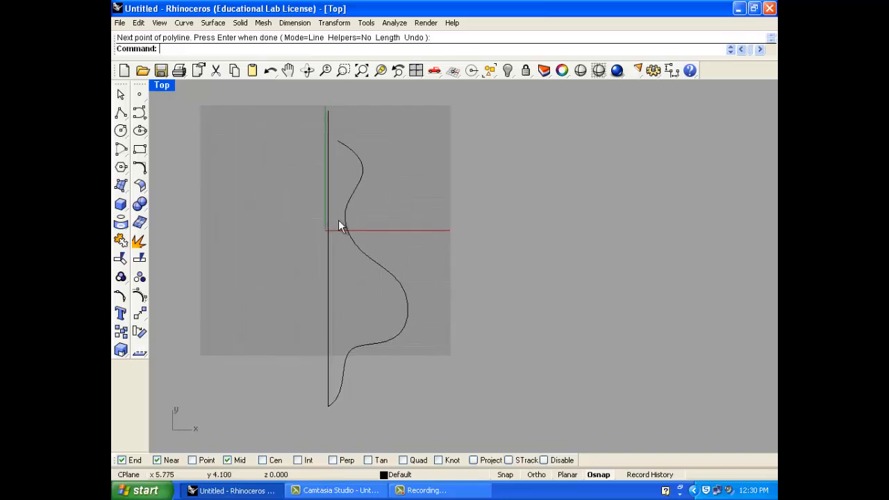
Step: Draw a straight vertical curve beside the profile from four control points, spaced more closely toward its upper end
left_click(139, 113)
scroll(379, 153, "up", 1)
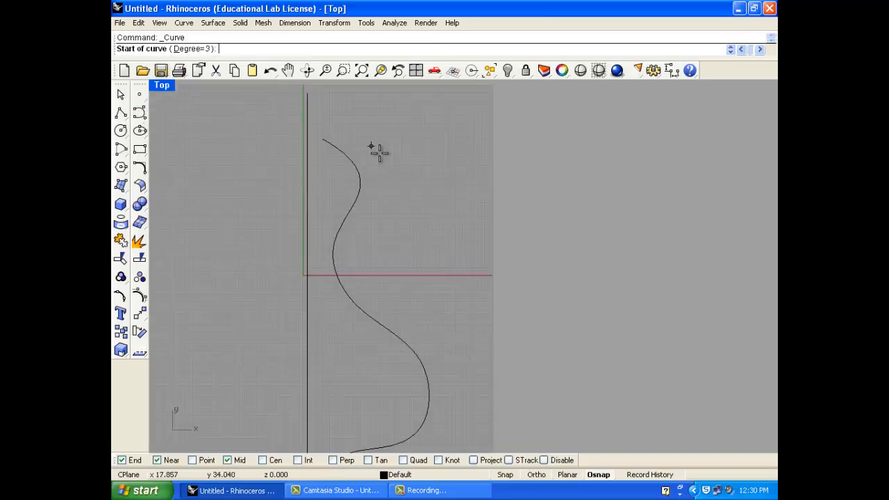
scroll(379, 153, "up", 1)
right_click_drag(383, 173, 324, 239)
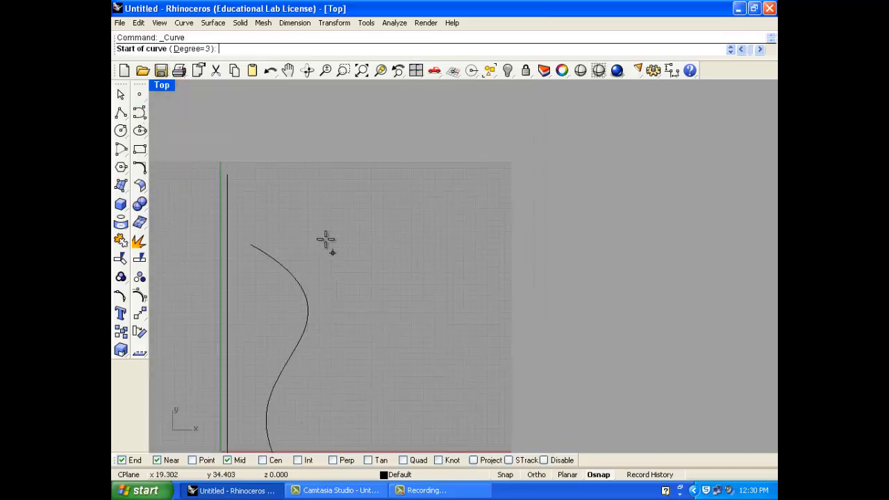
left_click(355, 361)
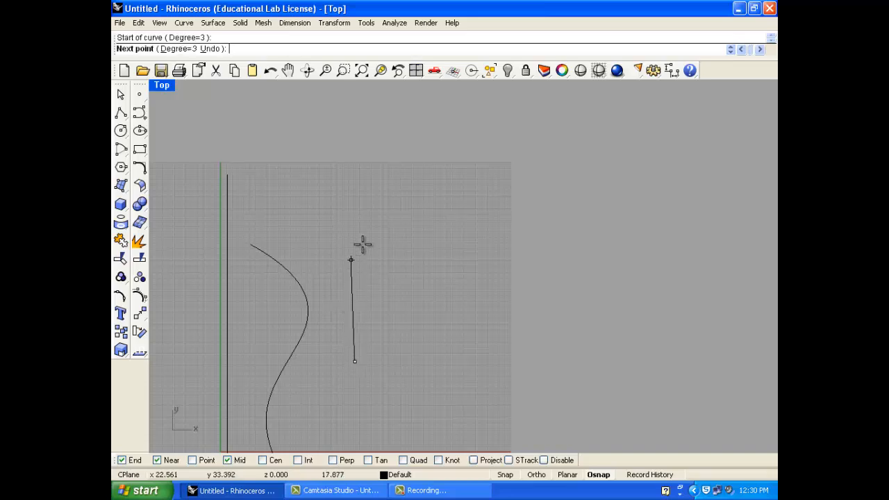
scroll(357, 251, "up", 1)
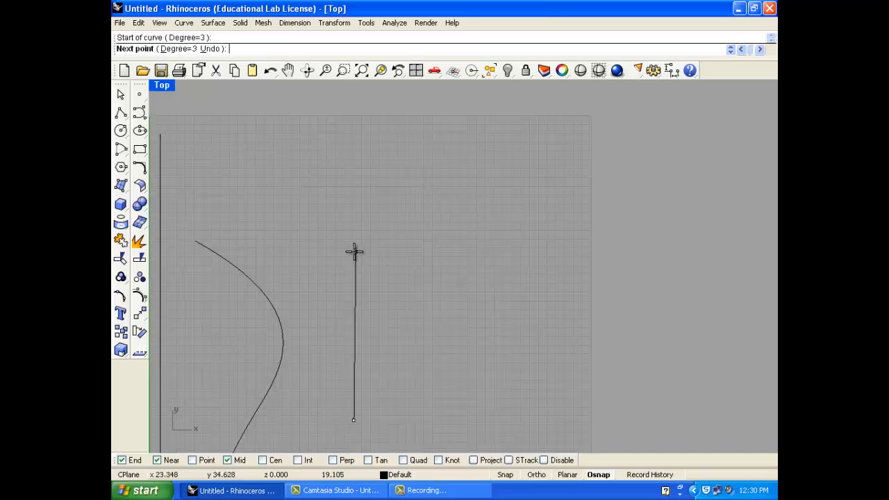
right_click_drag(355, 253, 325, 212)
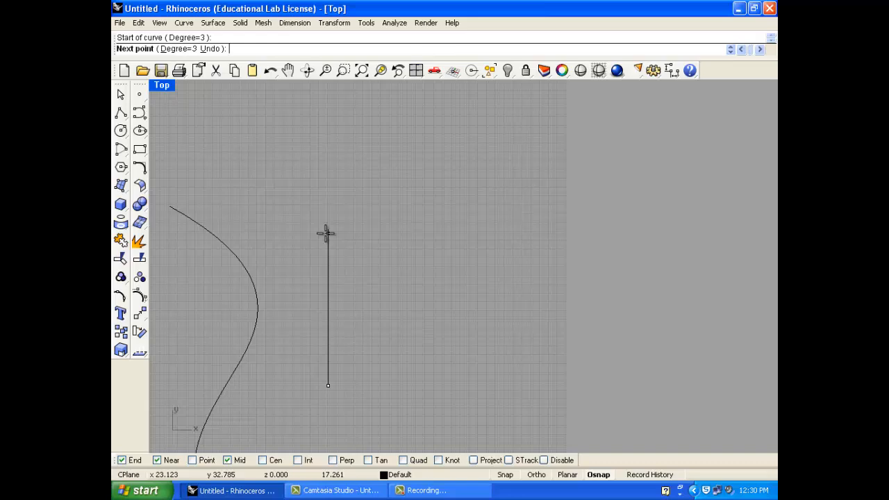
left_click(327, 232)
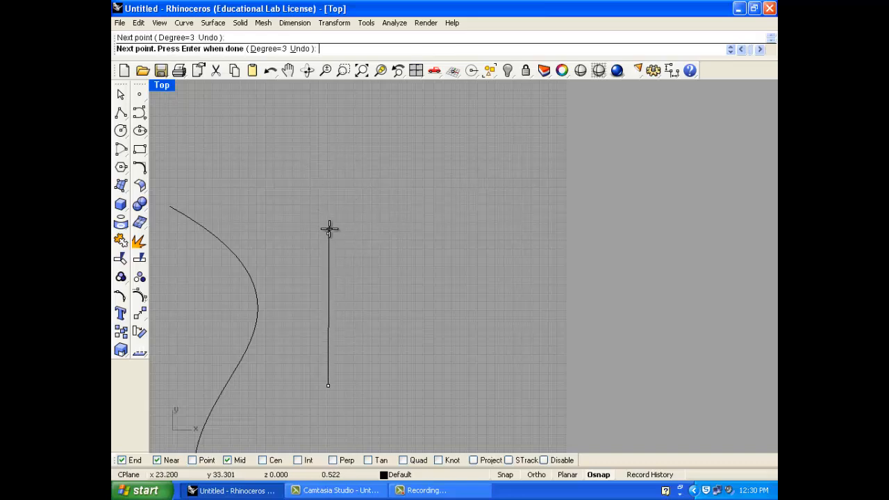
scroll(330, 228, "up", 2)
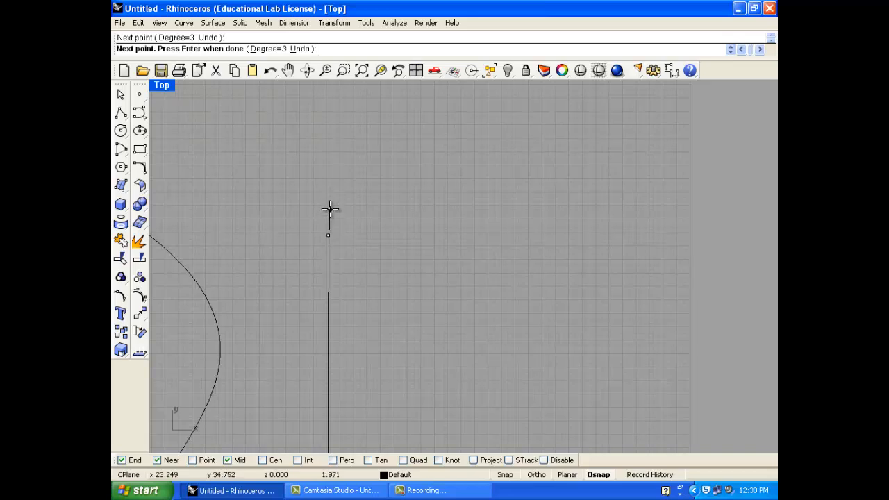
left_click(330, 208)
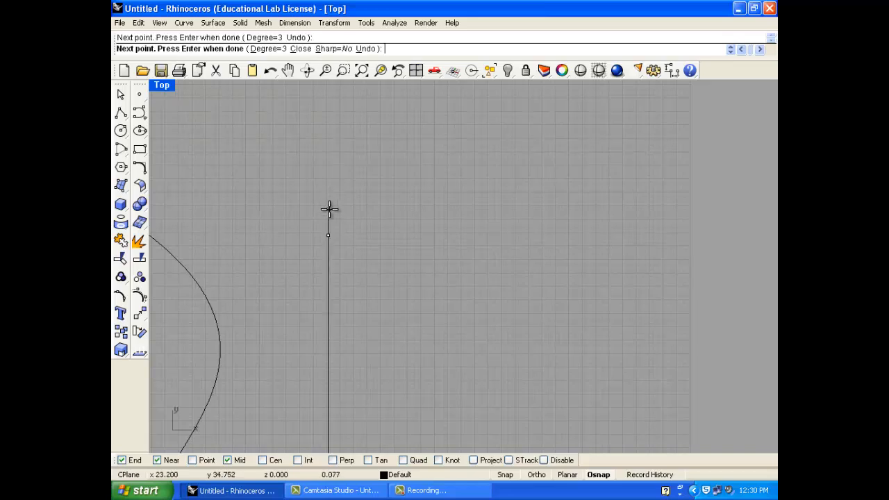
scroll(328, 221, "down", 2)
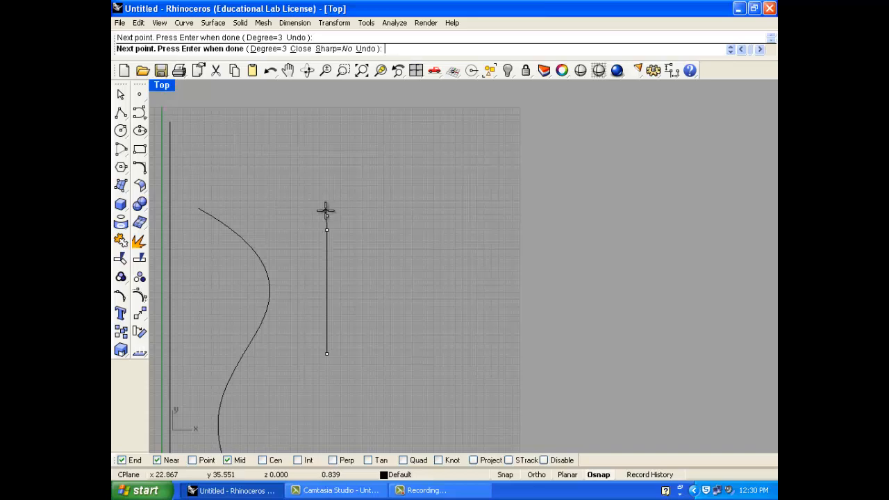
scroll(328, 205, "up", 2)
left_click(328, 205)
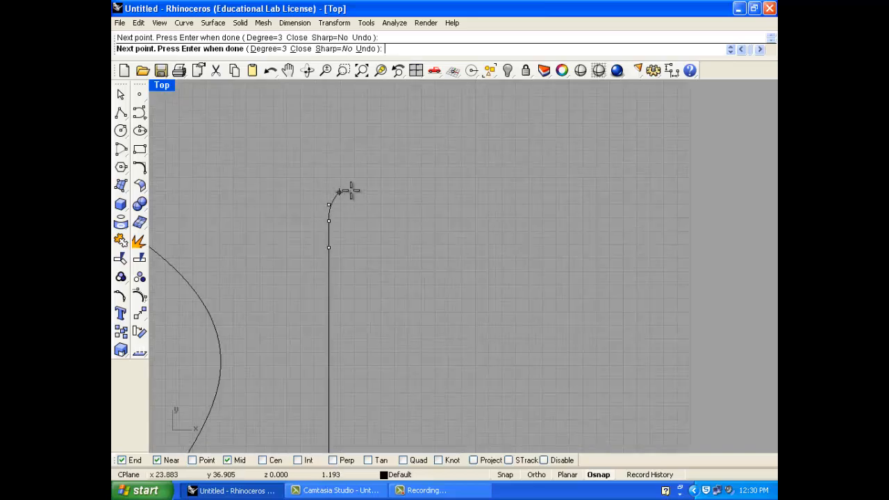
scroll(395, 199, "down", 2)
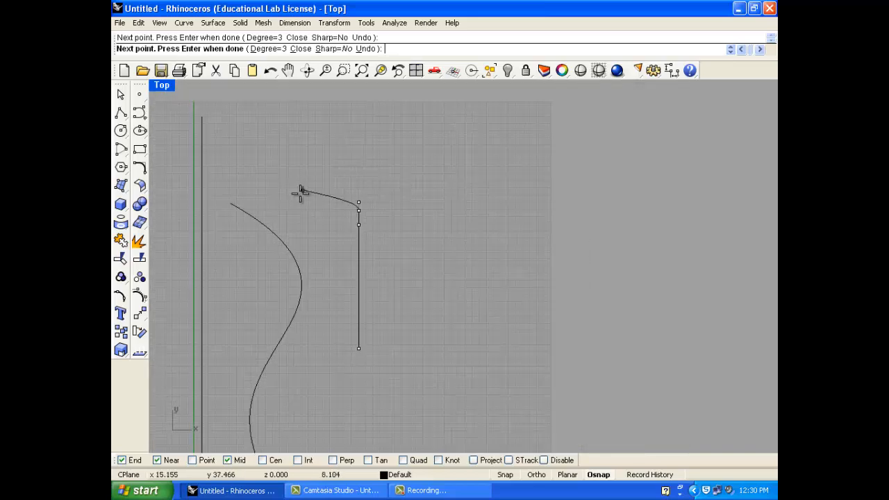
key("Return")
Step: Draw a second sample curve beside the straight one that rises vertically and bends smoothly into a long horizontal run
key("Return")
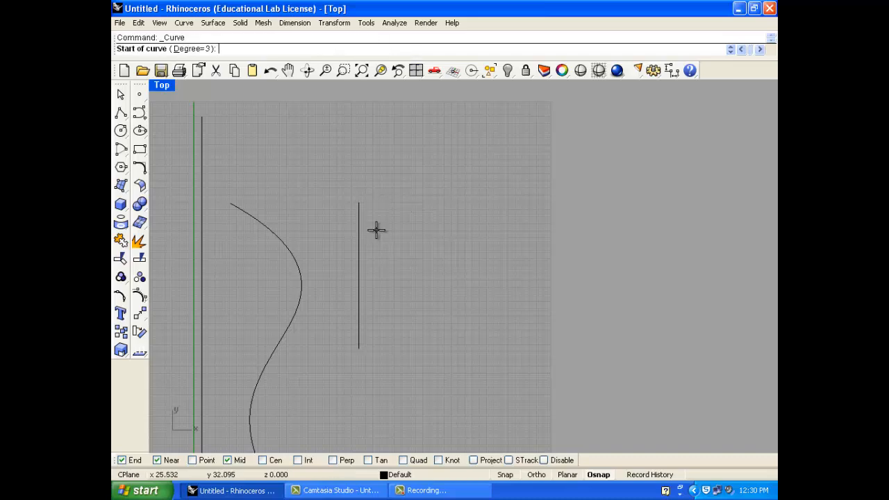
left_click(385, 295)
left_click(386, 220)
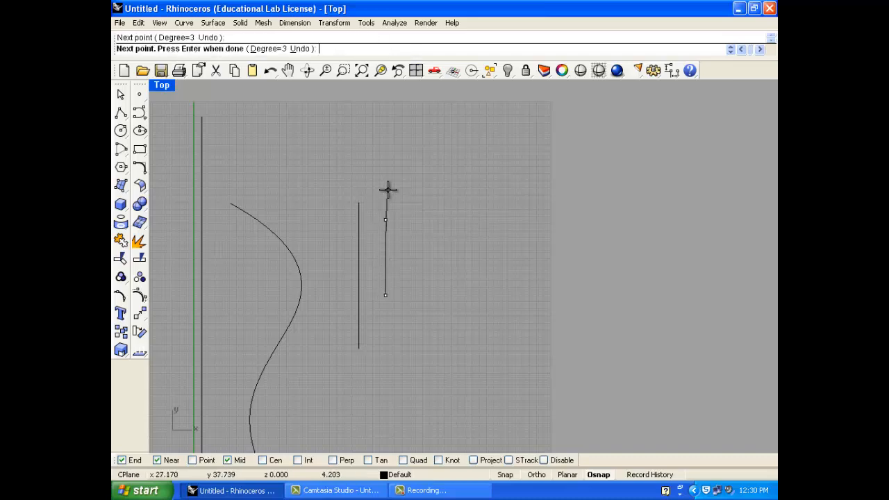
left_click(392, 185)
left_click(420, 170)
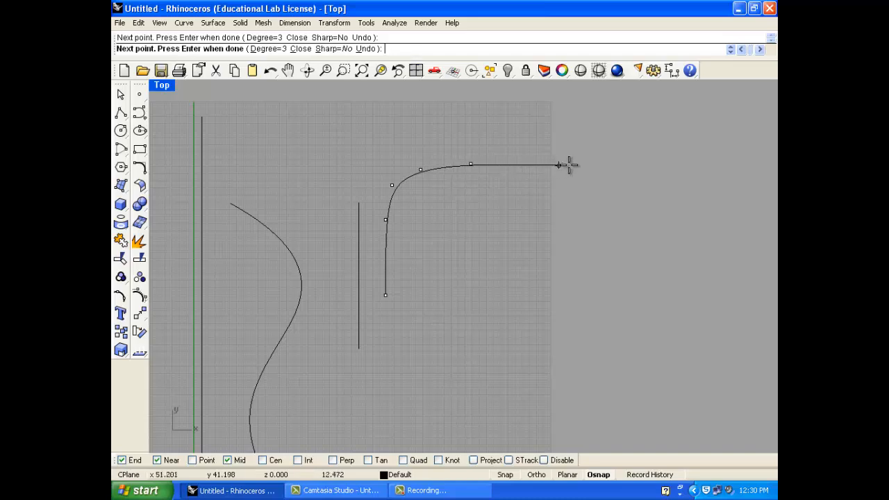
left_click(618, 165)
key("Return")
Step: Delete the two sample curves and the vertical line beside the profile curve
scroll(547, 186, "down", 2)
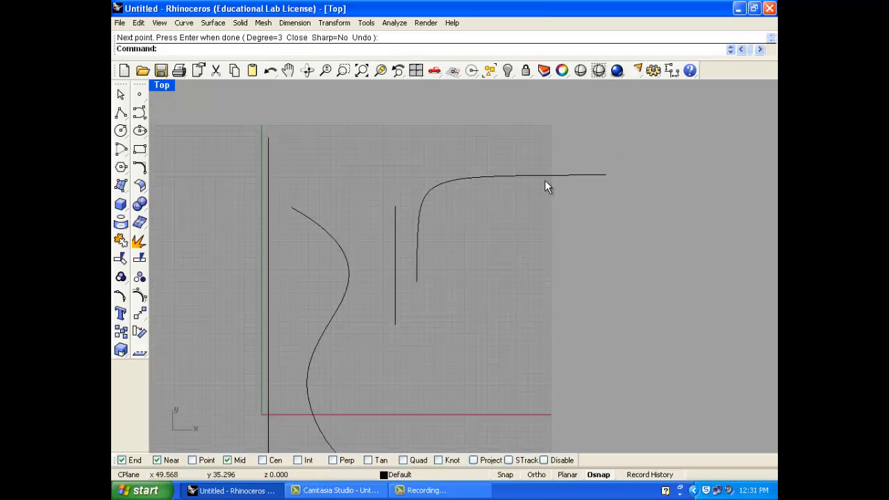
left_click_drag(368, 320, 364, 324)
key("Delete")
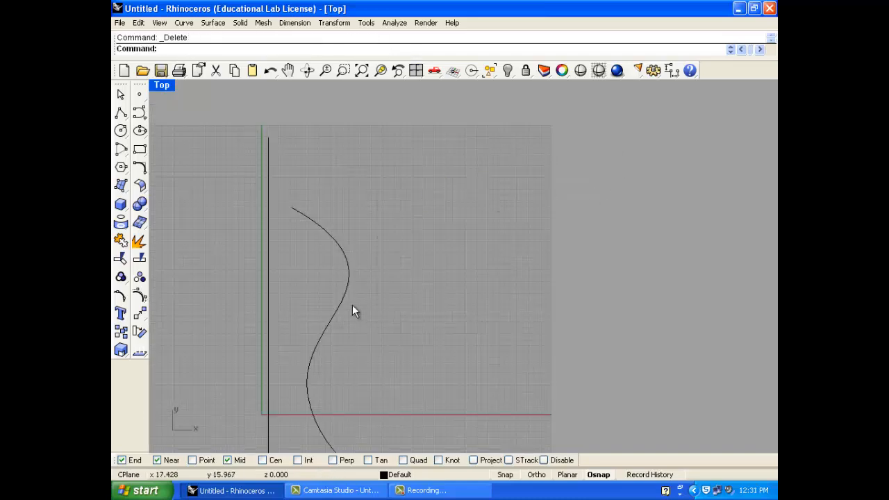
scroll(352, 305, "down", 2)
right_click_drag(345, 259, 319, 183)
scroll(299, 199, "up", 4)
scroll(317, 187, "down", 8)
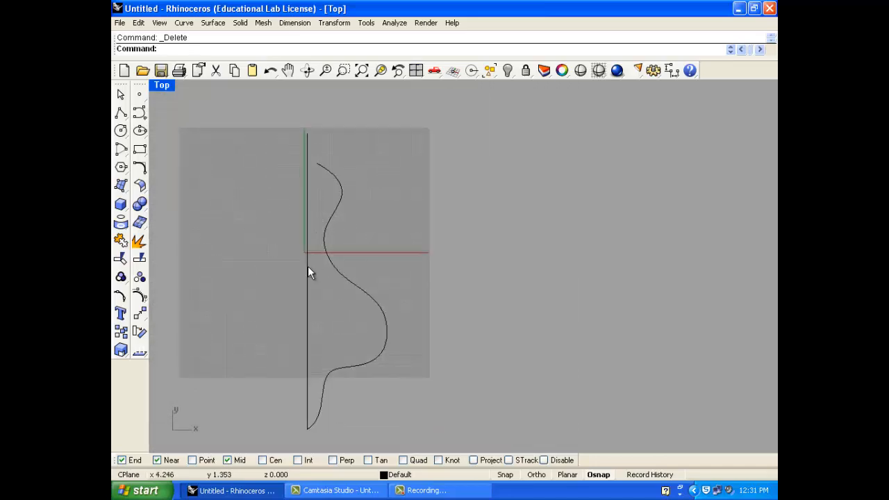
left_click(298, 327)
key("Delete")
Step: Revolve the profile curve a full circle around a vertical axis through its lower end in the Top view
left_click(317, 244)
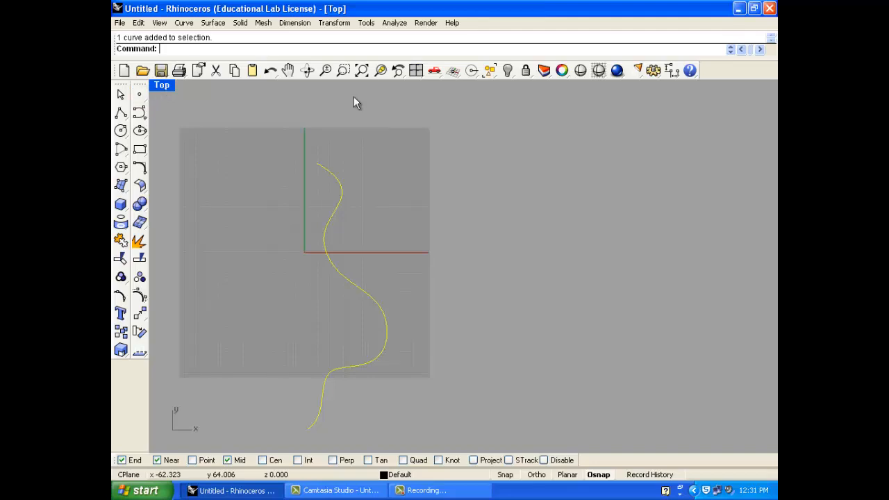
key("ctrl+m")
left_click(213, 22)
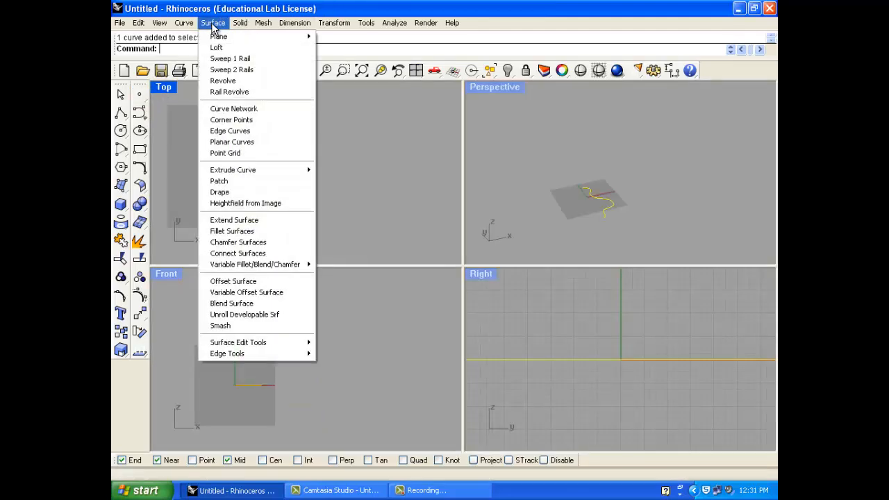
left_click(223, 81)
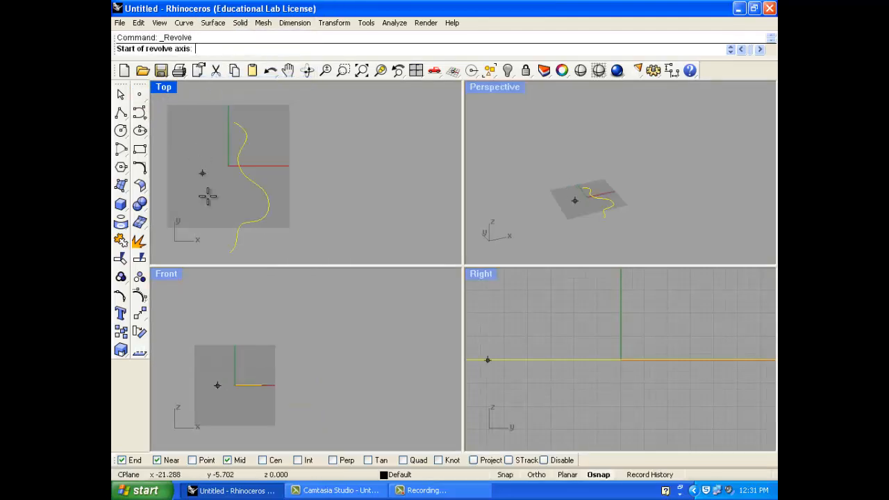
left_click(226, 248)
left_click(228, 102)
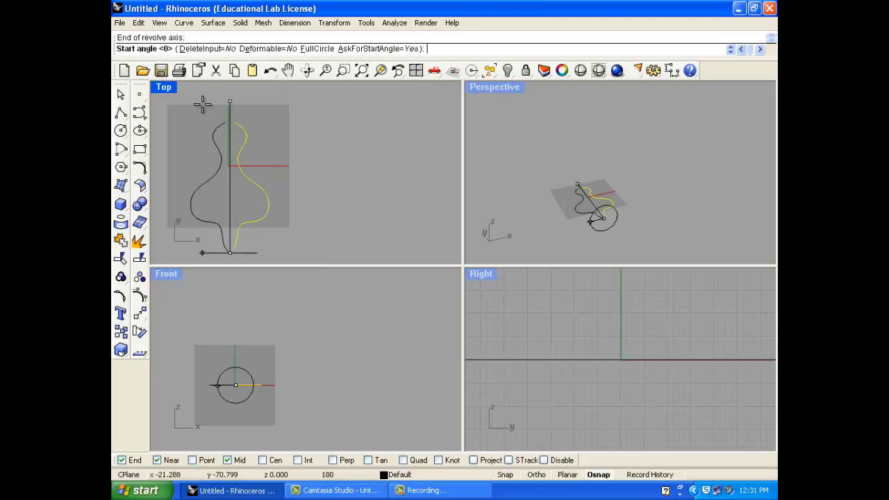
left_click(316, 48)
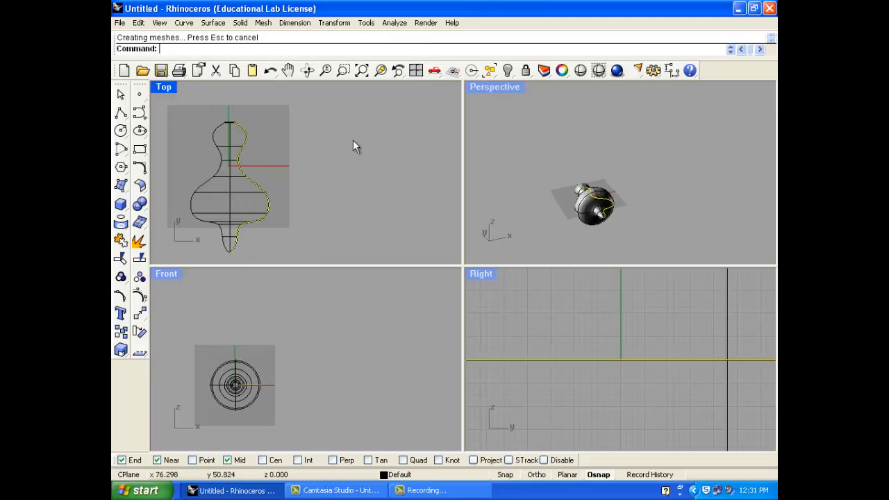
Step: Examine the revolved body and its open narrow end from several angles in the enlarged Perspective view
left_click(571, 217)
scroll(571, 220, "up", 6)
right_click_drag(571, 220, 676, 204)
scroll(561, 174, "up", 6)
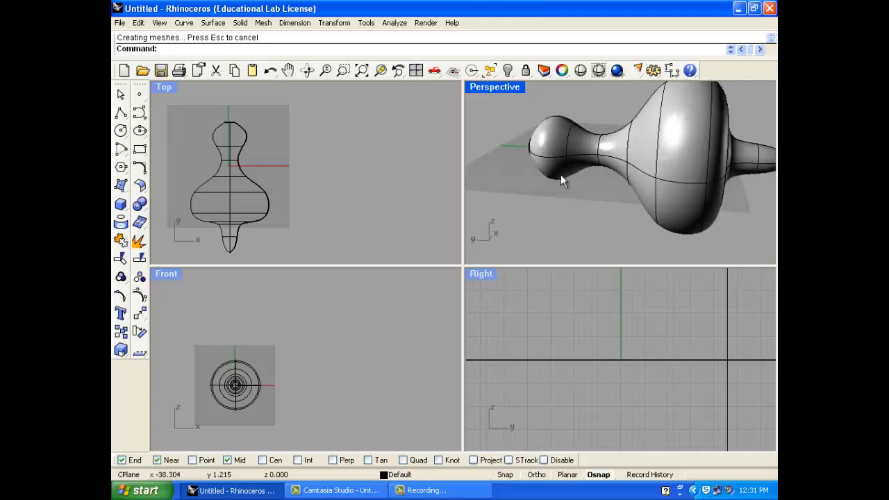
right_click_drag(561, 175, 540, 98)
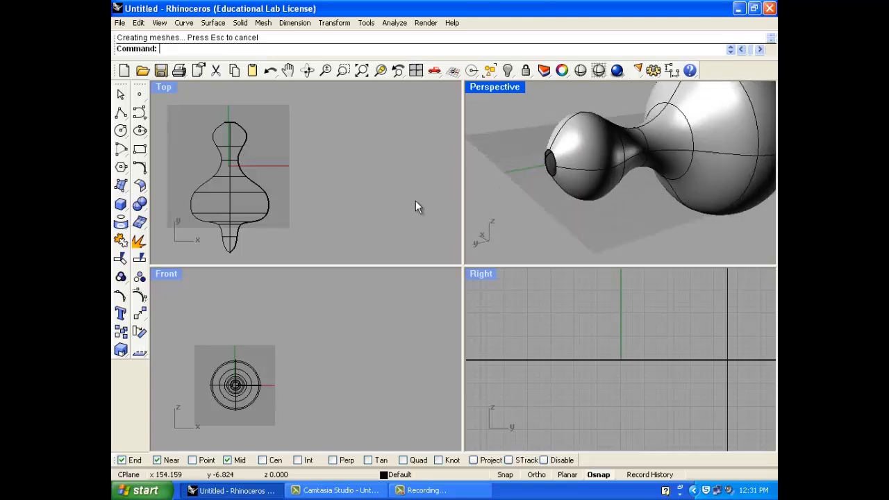
key("ctrl+m")
scroll(340, 233, "down", 6)
scroll(455, 159, "up", 4)
right_click(458, 158)
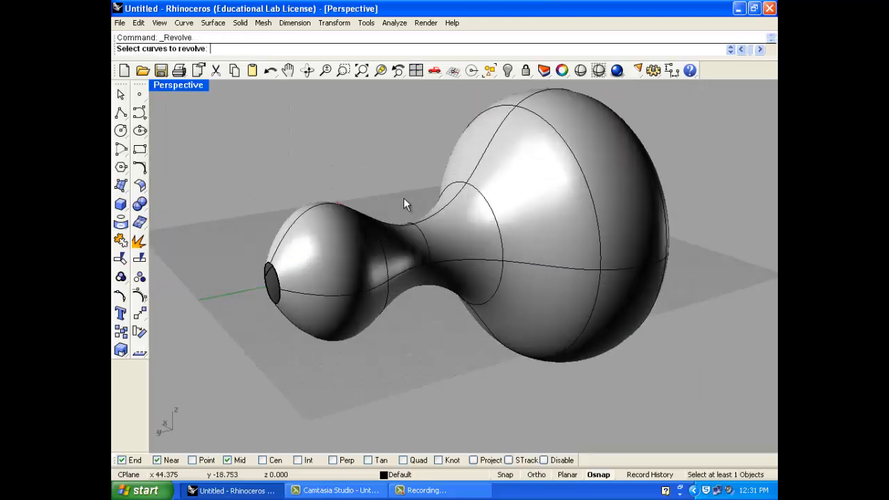
Step: Cancel the repeated Revolve command and delete the revolved body
key("Escape")
left_click(492, 182)
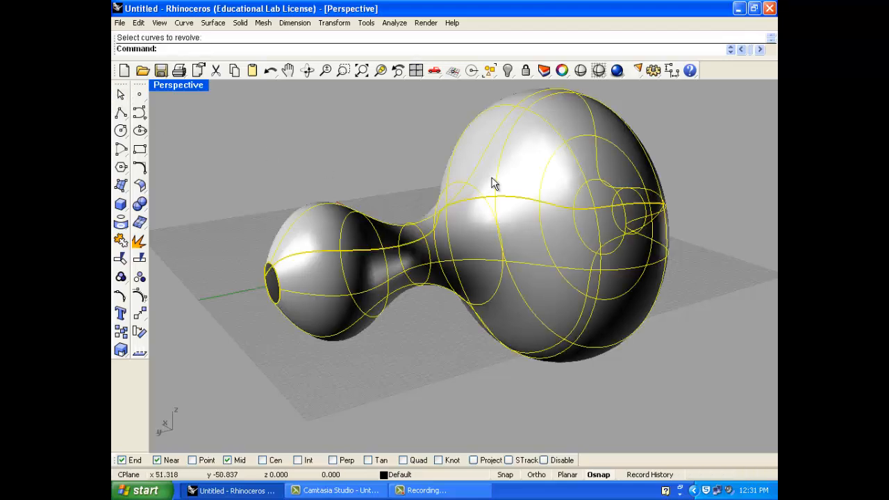
key("Delete")
Step: Revolve the profile curve a full circle around an axis from its far end to a point just beyond its near end
right_click(492, 178)
left_click_drag(566, 163, 502, 241)
right_click(505, 237)
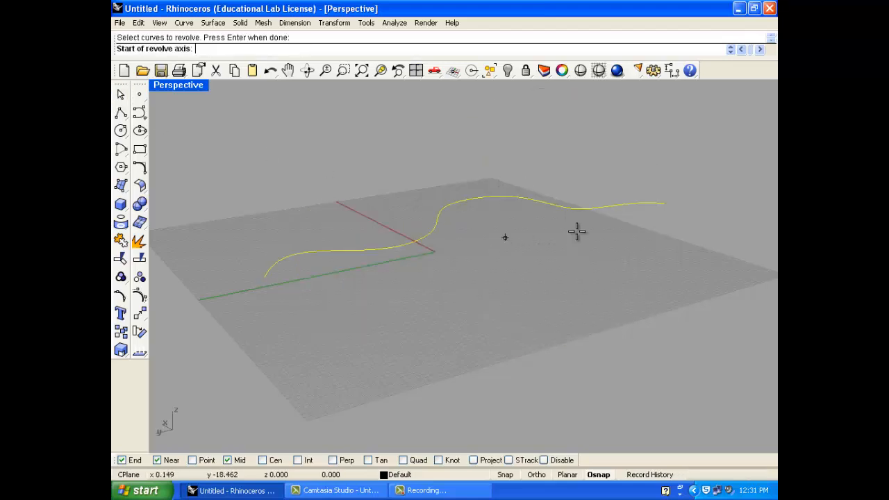
left_click(665, 203)
left_click(224, 296)
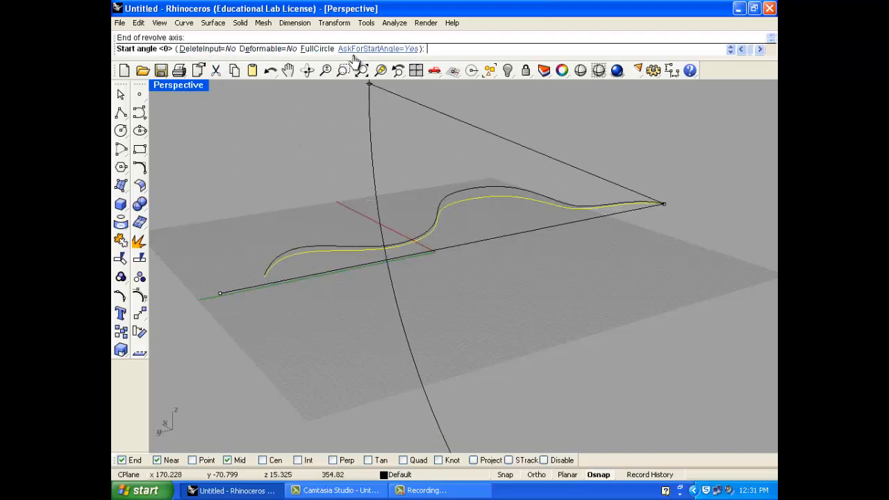
left_click(310, 50)
scroll(361, 244, "down", 2)
right_click_drag(296, 278, 387, 318)
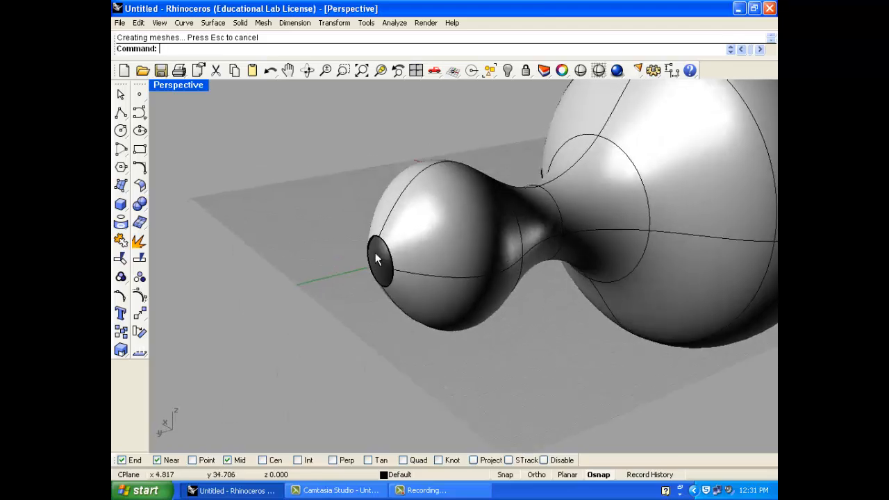
Step: Close the revolved body's open narrow end with a Patch surface of 12 U spans and 13 V spans, with tangency adjustment and automatic trim
scroll(394, 231, "up", 2)
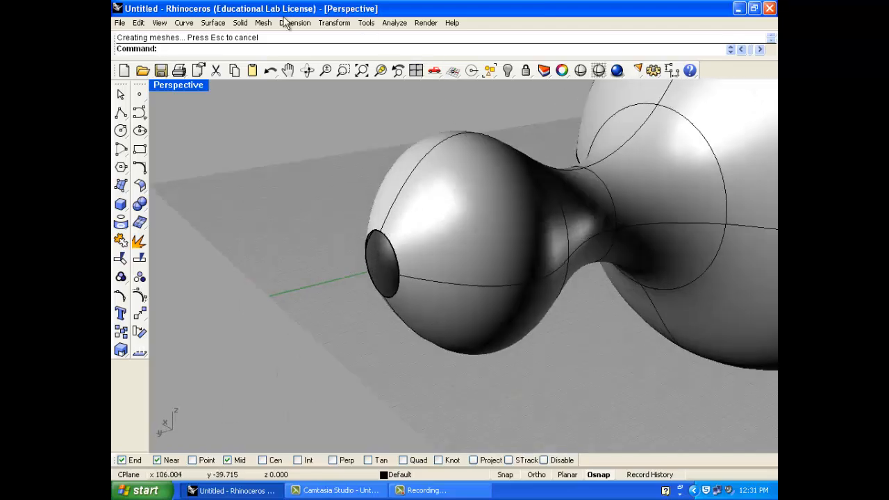
left_click(242, 23)
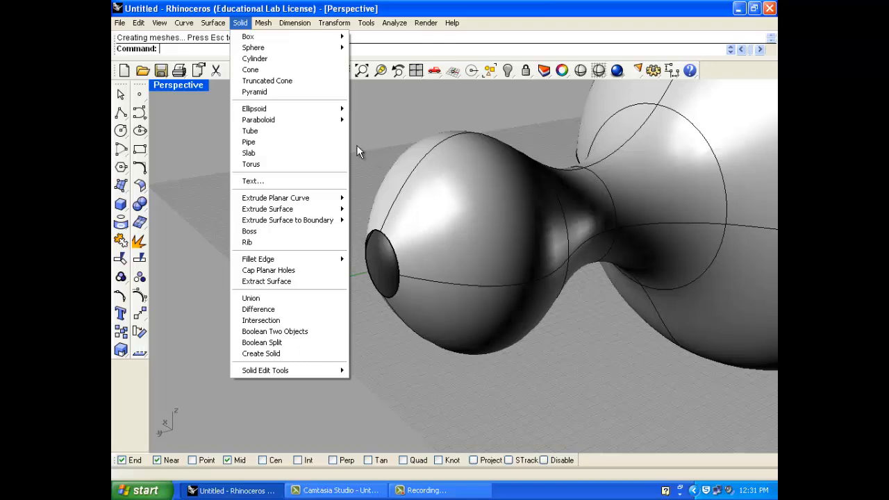
mouse_move(207, 25)
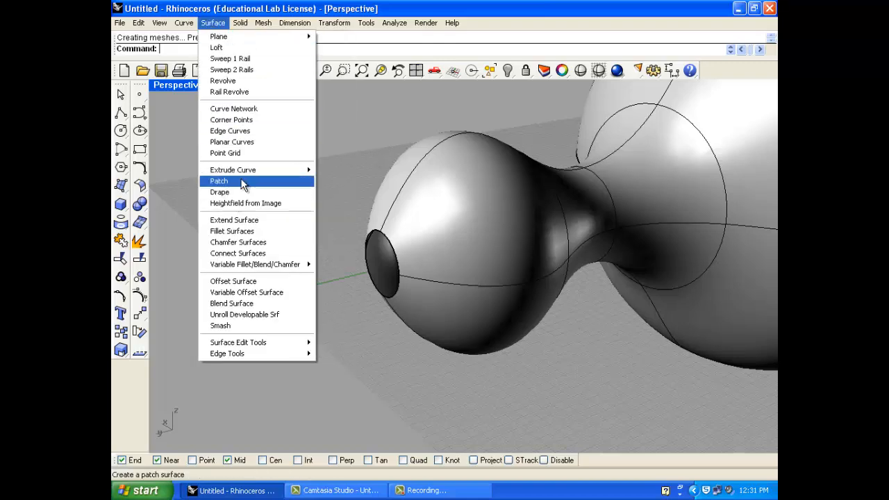
left_click(219, 181)
left_click(377, 235)
key("Return")
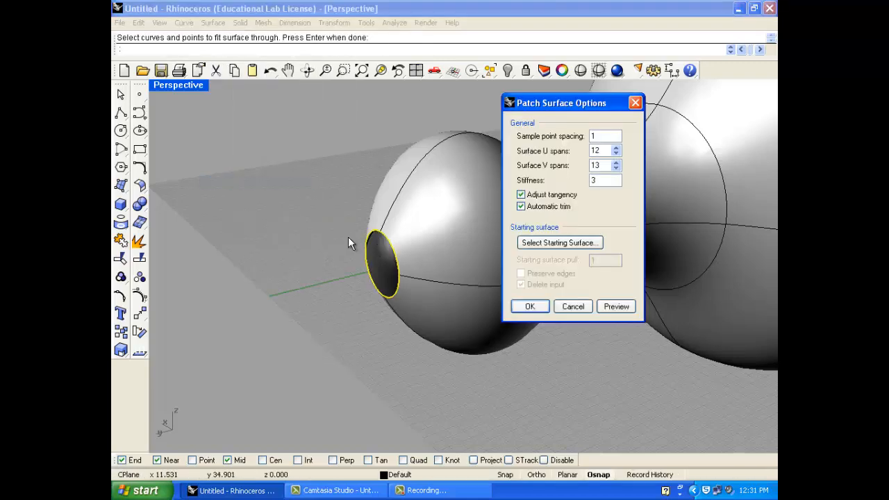
left_click(530, 306)
Step: Show the patched body in a rendered display without isocurves, viewed toward its narrow end
mouse_move(459, 277)
right_mouse_down()
mouse_move(401, 246)
mouse_move(253, 134)
mouse_move(340, 149)
mouse_move(307, 166)
mouse_move(427, 194)
mouse_move(460, 123)
mouse_move(371, 244)
mouse_move(315, 275)
right_mouse_up()
left_click(199, 86)
left_click(206, 127)
Step: Delete the end patch and the revolved body
left_click(311, 272)
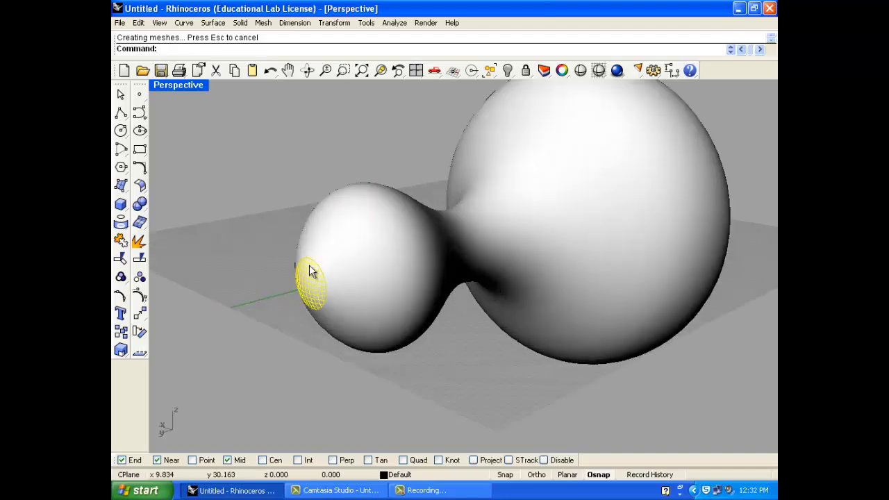
key("Delete")
left_click(319, 252)
key("Delete")
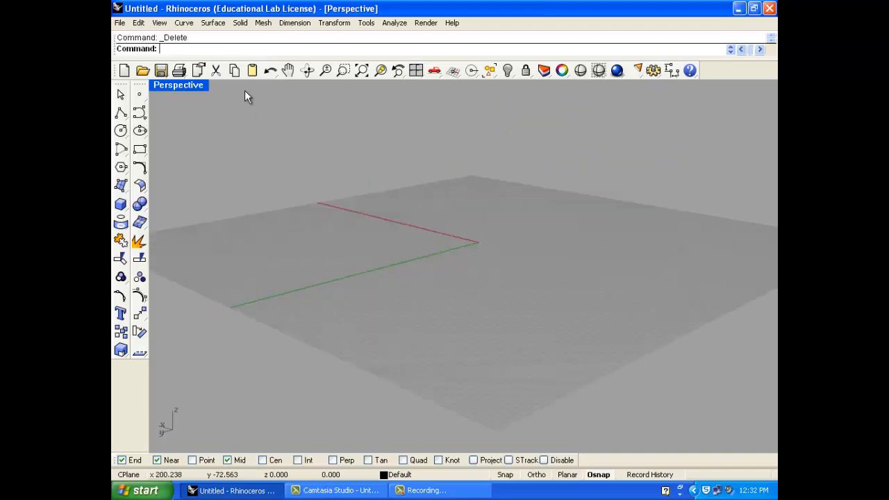
Step: Return to the shaded display and the four-viewport layout, and delete the profile curve
left_click(201, 86)
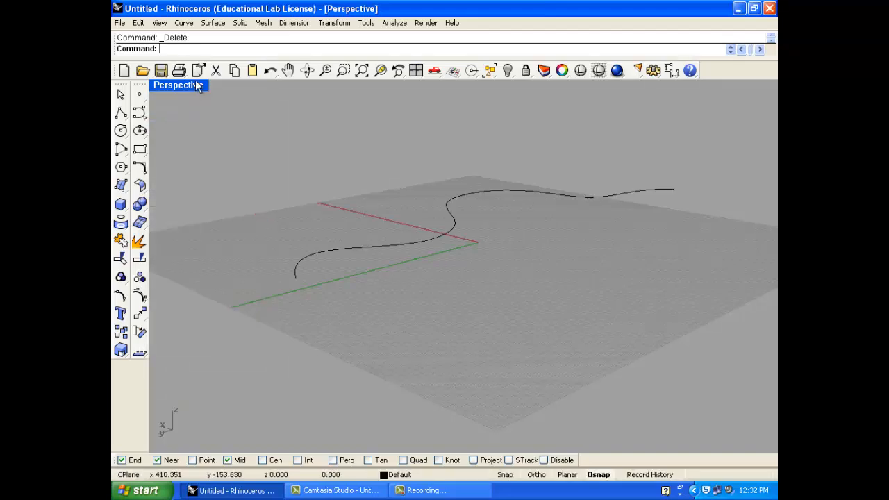
double_click(197, 85)
scroll(239, 140, "up", 5)
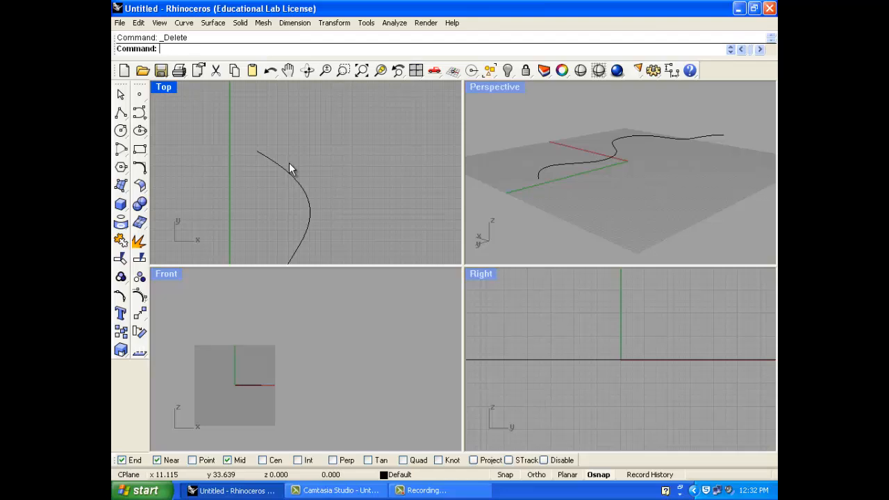
scroll(289, 163, "down", 5)
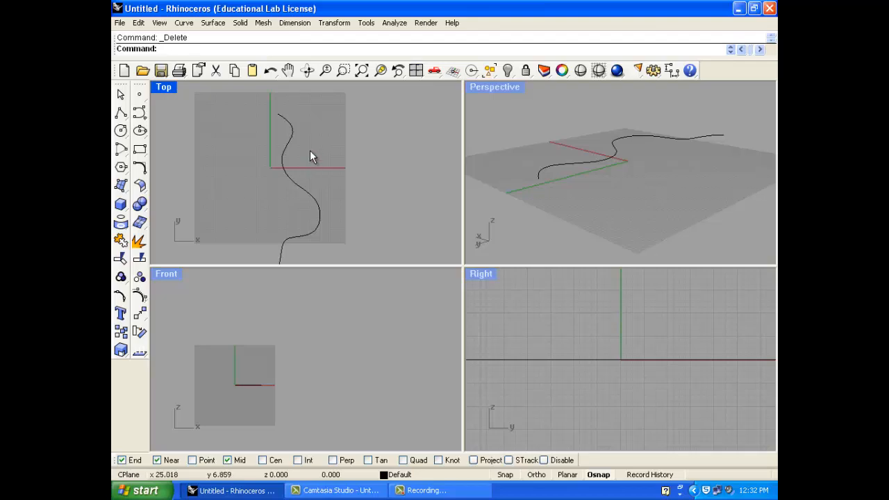
key("ctrl+a")
key("Delete")
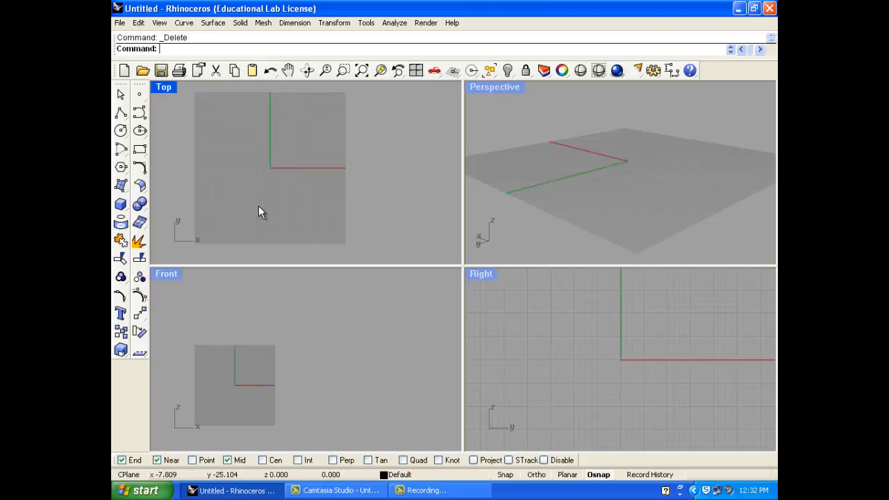
Step: Create a solid sphere centred near the origin in the Top view
left_click(121, 205)
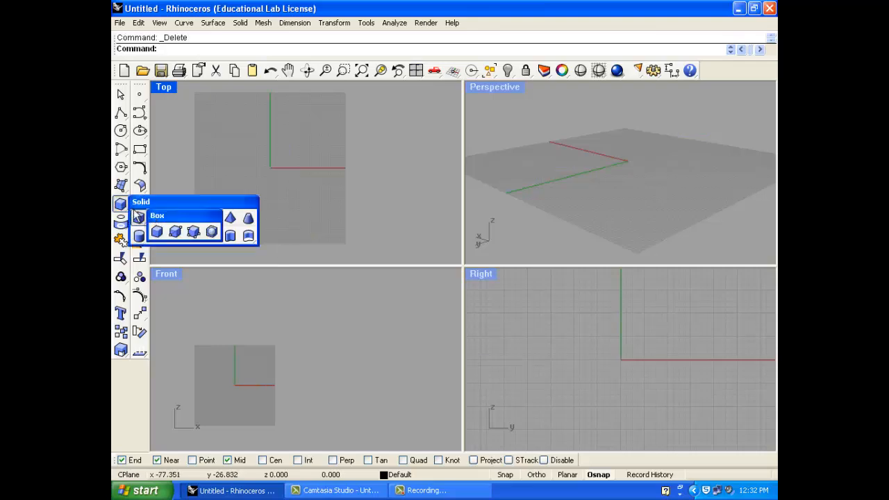
left_click(123, 207)
left_click(160, 220)
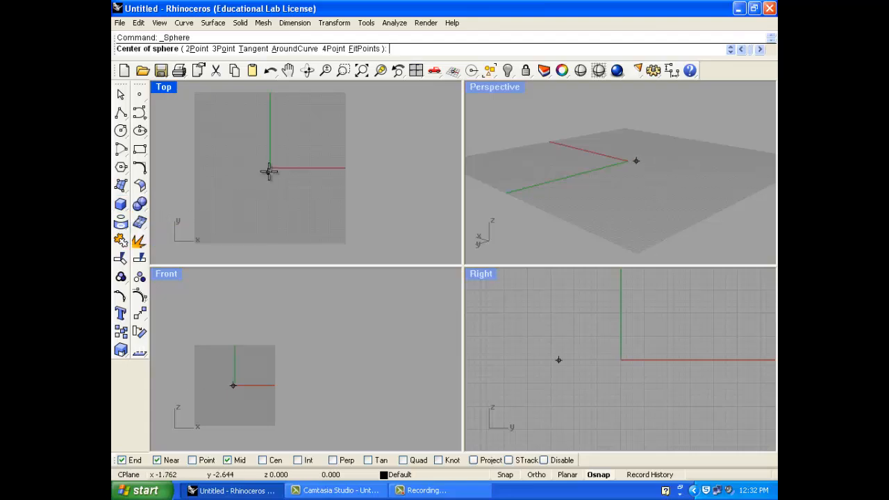
left_click(269, 172)
left_click(271, 200)
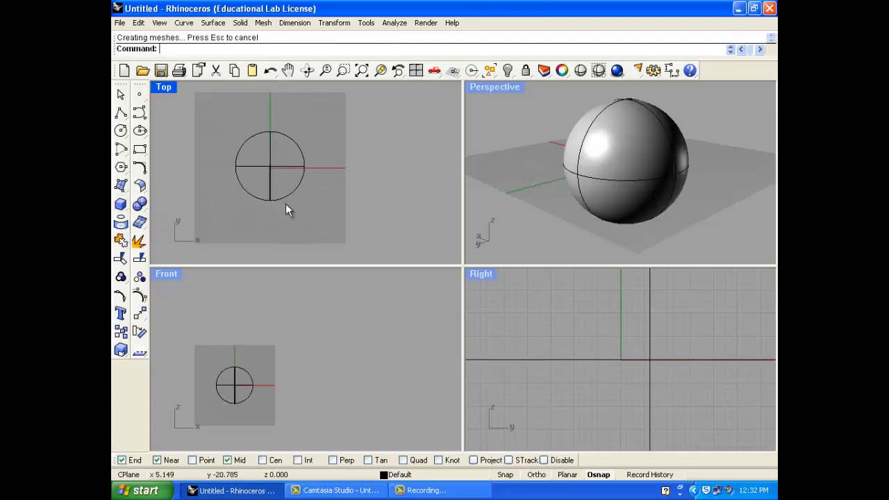
scroll(515, 186, "down", 2)
right_click_drag(505, 98, 539, 236)
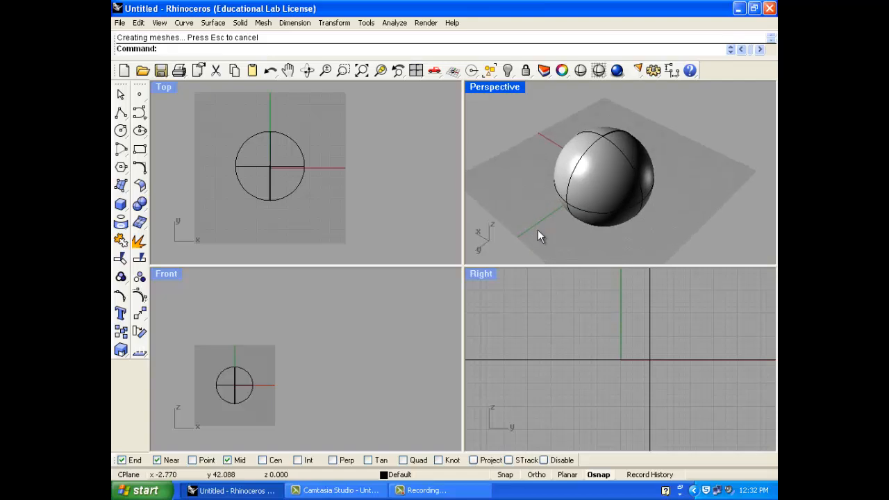
Step: Drape a surface with automatic spacing over a rectangular area around the sphere in the Top view, and delete the sphere
left_click(213, 23)
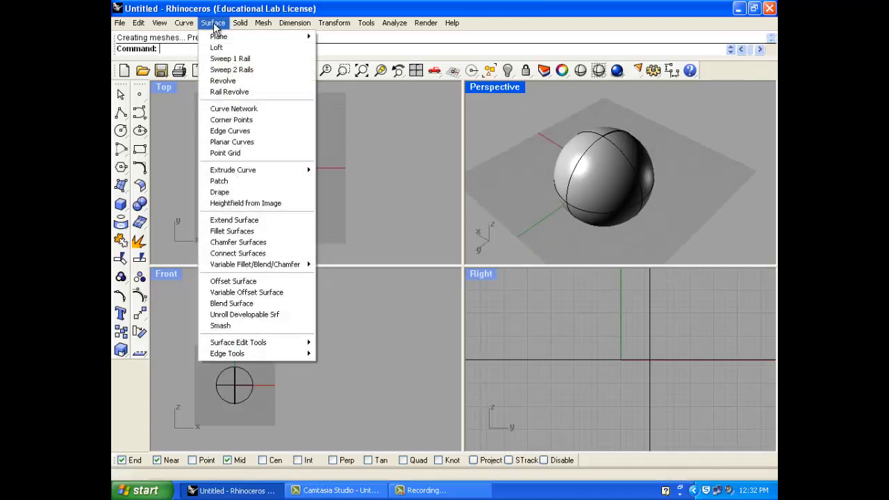
left_click(243, 192)
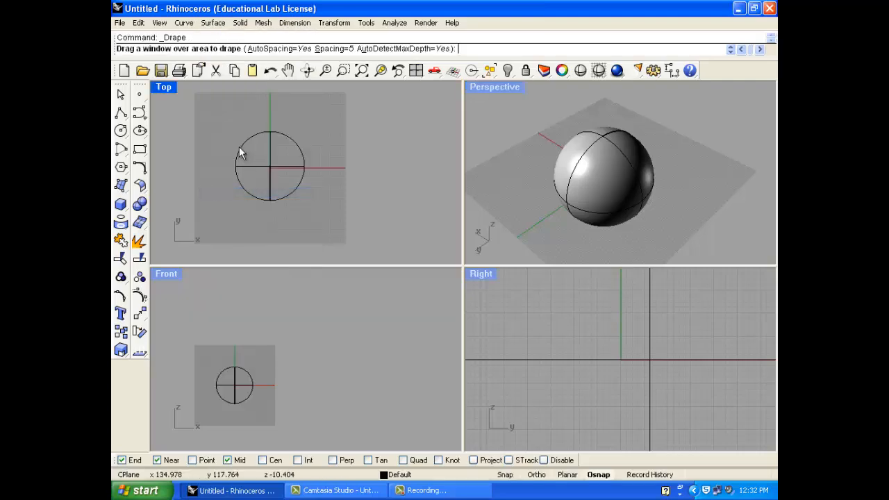
left_click_drag(317, 217, 318, 217)
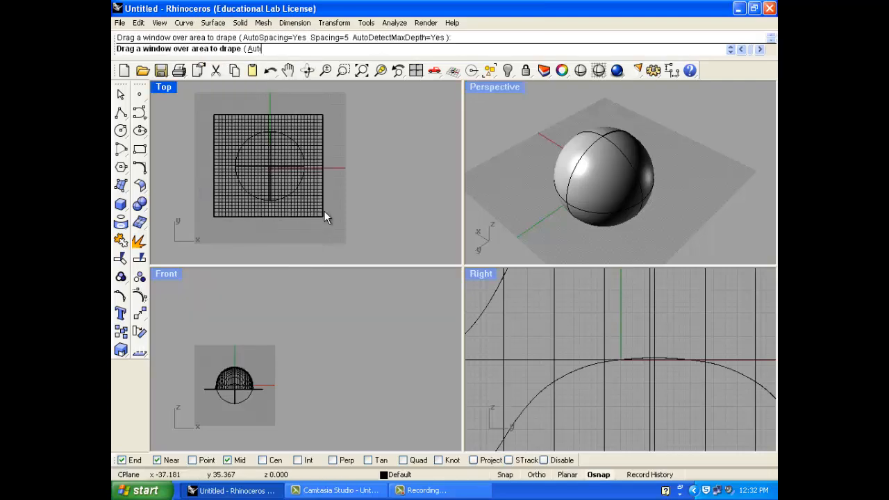
right_click_drag(545, 149, 545, 116)
right_click_drag(535, 191, 548, 237)
left_click(593, 197)
key("Delete")
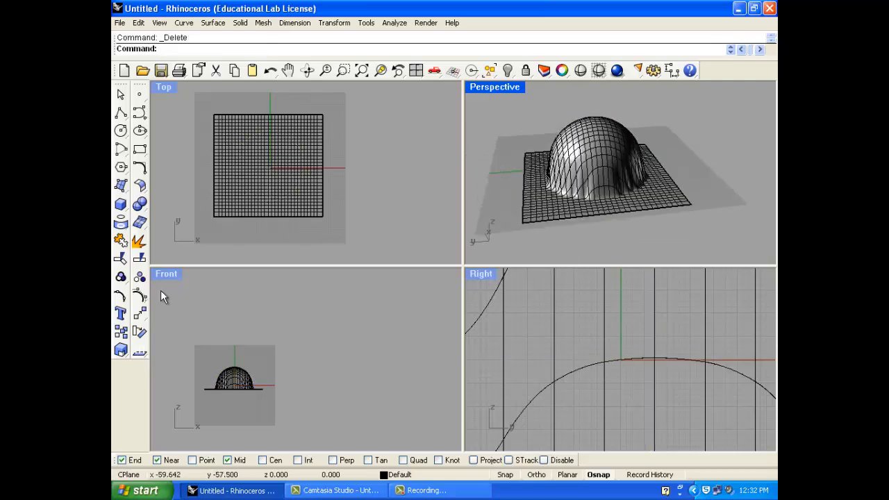
Step: Create a flat four-corner surface in the Top view that extends past the draped surface on all sides
left_click(121, 185)
left_click(190, 102)
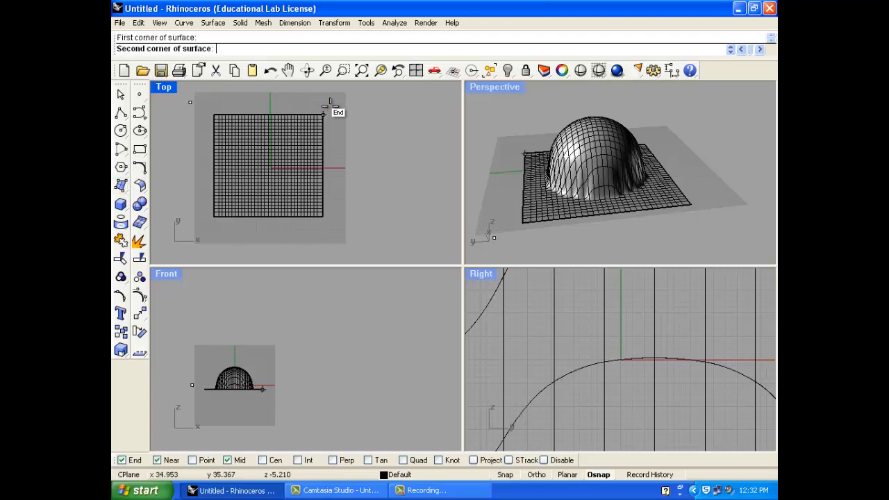
left_click(341, 102)
left_click(358, 239)
left_click(189, 239)
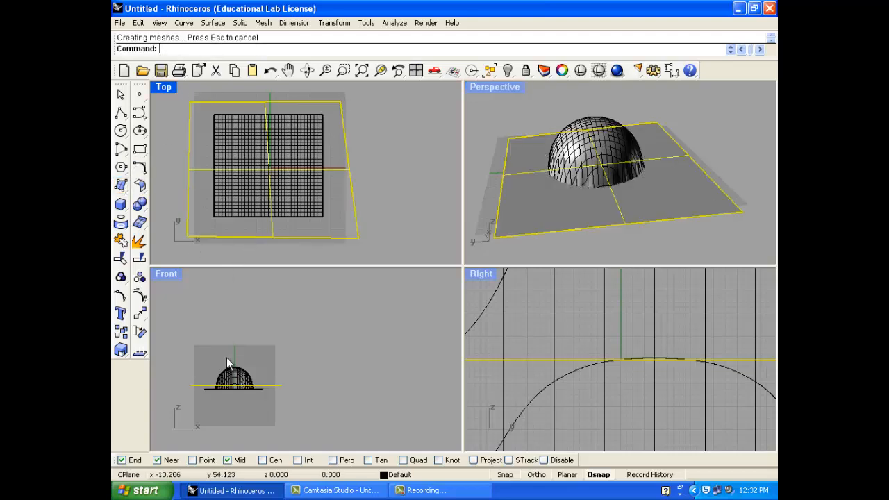
Step: Move the flat surface down in the Front view to just above the draped surface's flat skirt
scroll(260, 389, "up", 8)
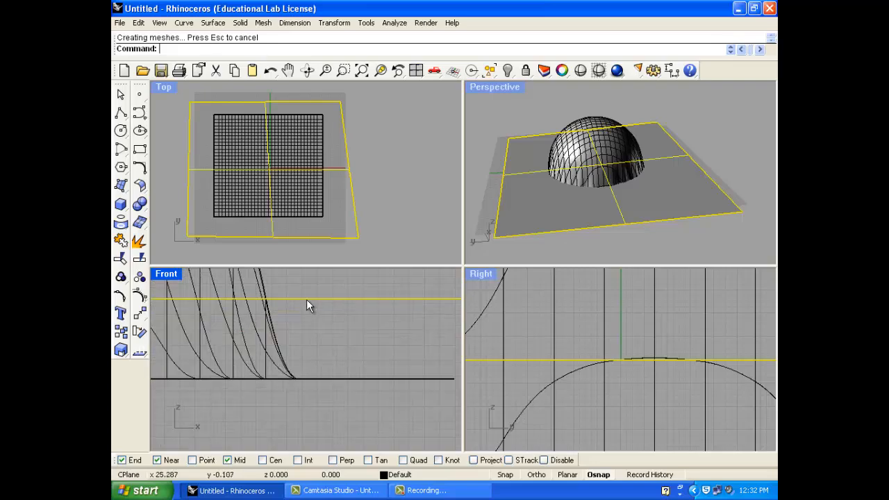
left_click_drag(307, 299, 306, 375)
left_click(413, 219)
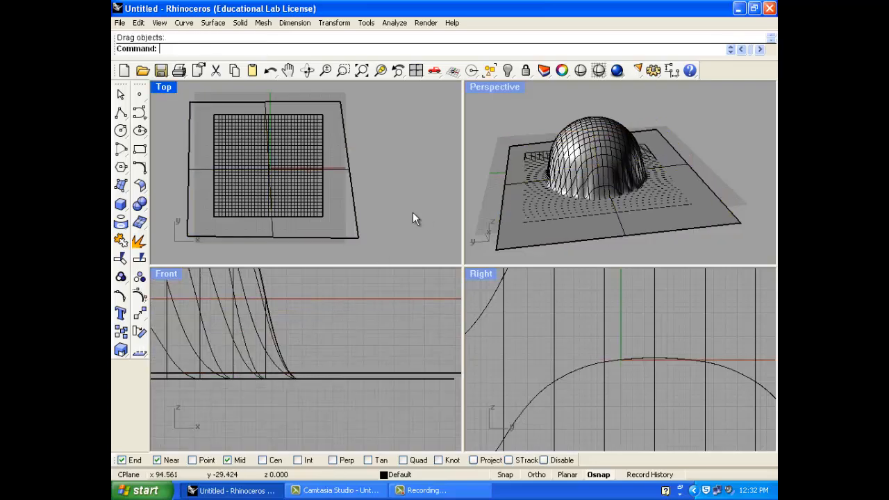
Step: Split the draped surface using the flat four-corner surface as the cutting object
left_click(139, 259)
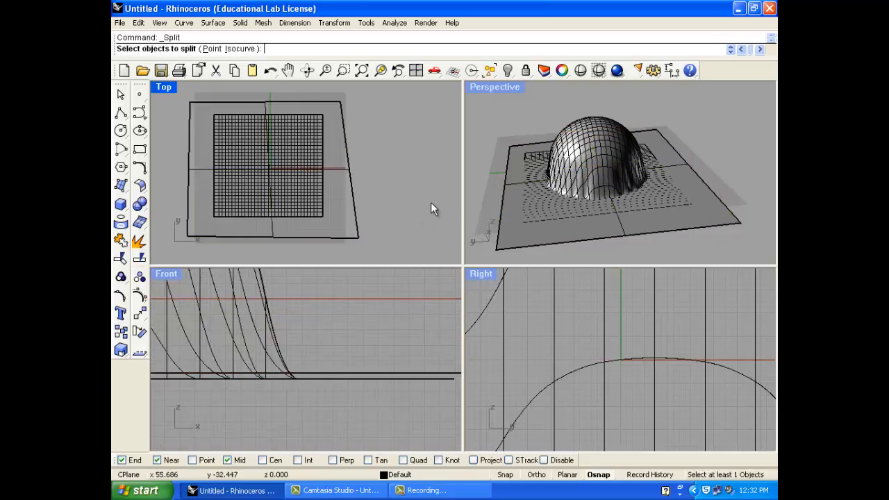
left_click(587, 143)
key("Return")
left_click(587, 178)
key("Return")
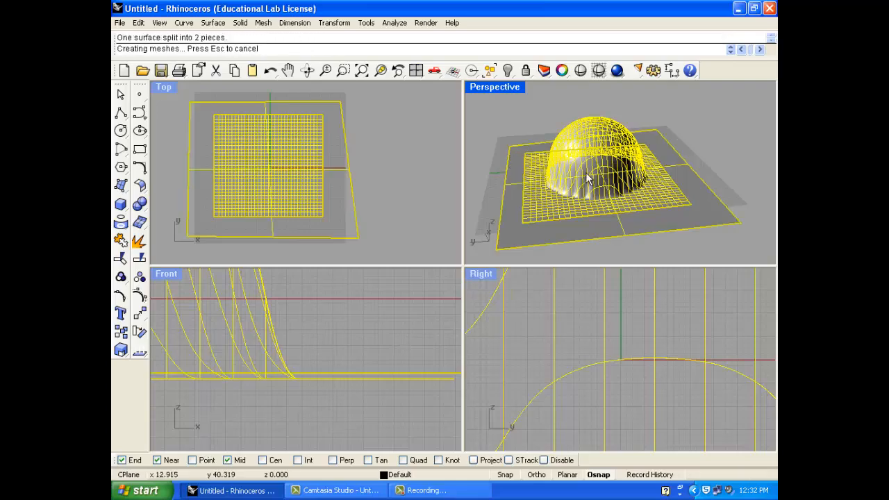
Step: Delete the flat cutting surface and the split-off skirt around the draped dome
left_click(532, 214)
left_click(570, 248)
key("Delete")
left_click(549, 217)
key("Delete")
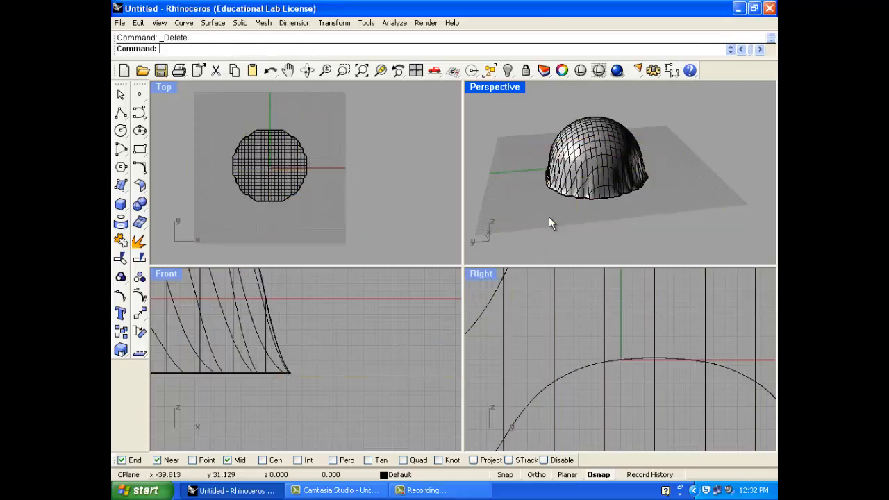
Step: Examine the hollow dome and its wavy lower edge from below in the enlarged Perspective view
scroll(569, 215, "up", 6)
right_click_drag(569, 215, 542, 145)
scroll(541, 147, "down", 6)
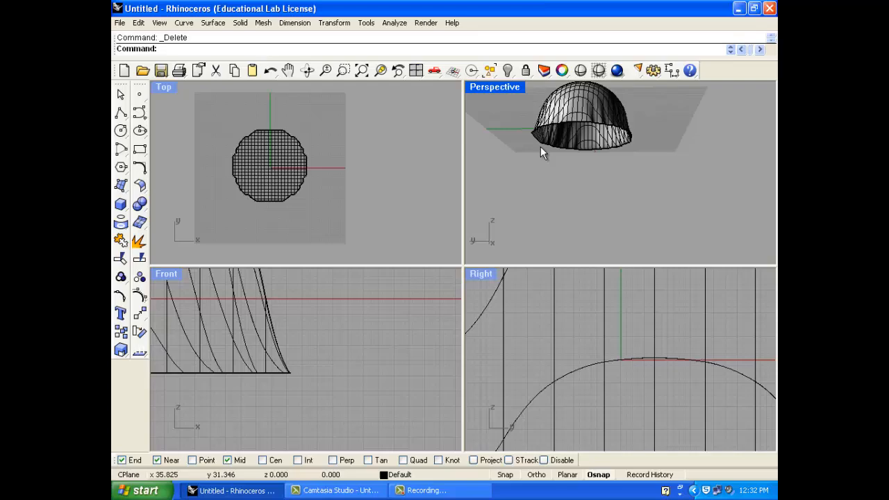
double_click(481, 87)
scroll(421, 201, "down", 5)
scroll(421, 200, "up", 6)
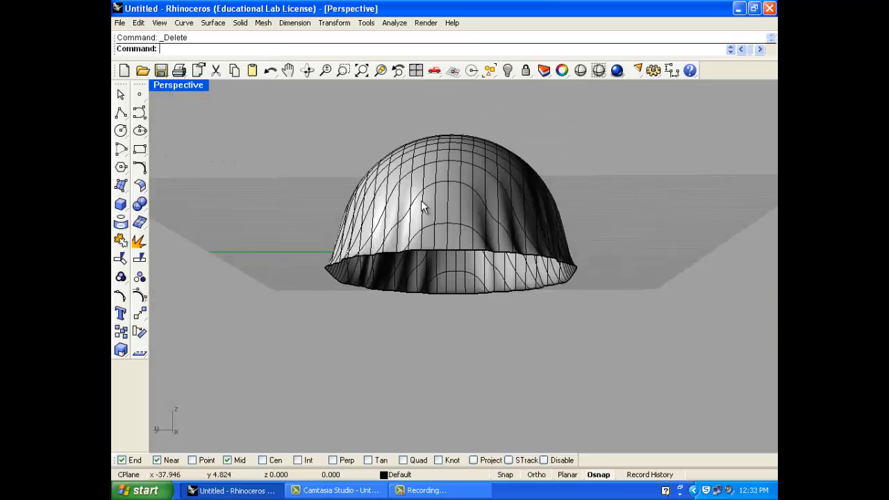
scroll(421, 200, "up", 6)
scroll(326, 237, "down", 5)
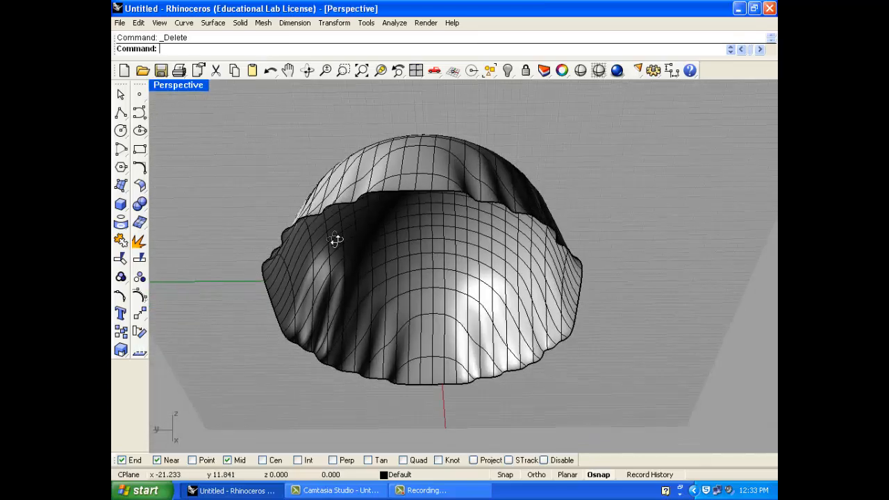
right_click_drag(333, 238, 300, 145)
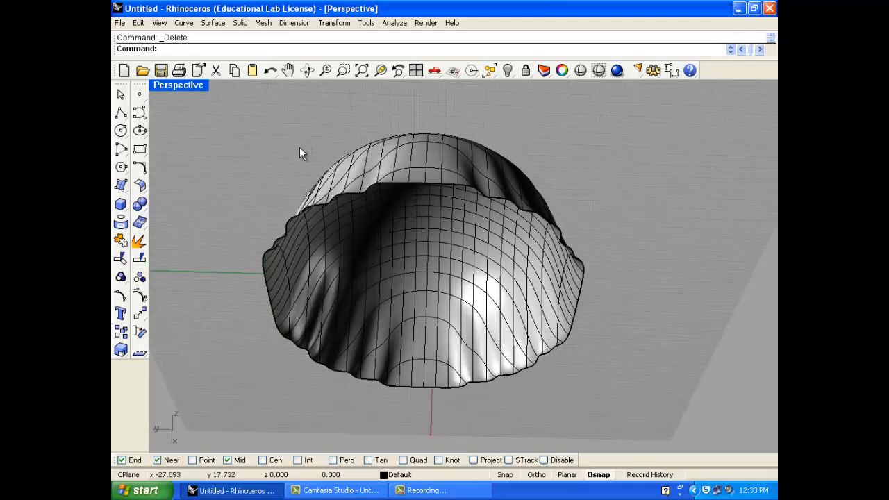
Step: Offset the dome surface by 3 with the direction flipped towards the inside
left_click(373, 164)
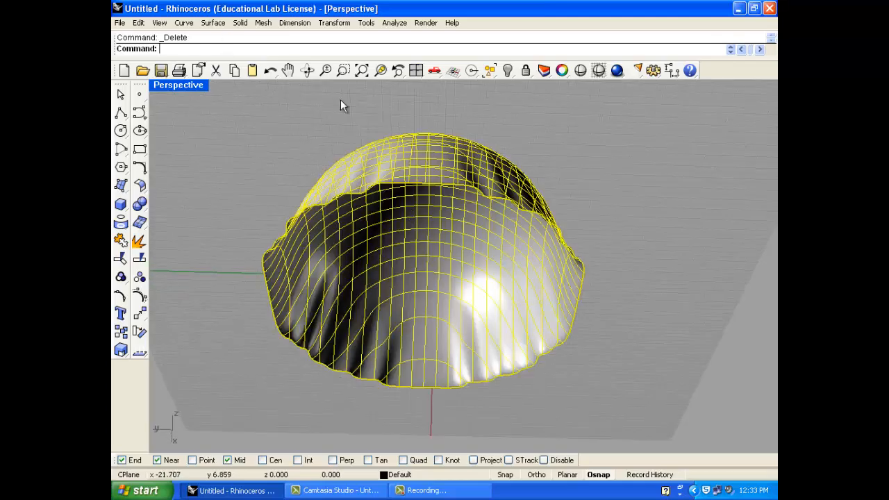
left_click(213, 23)
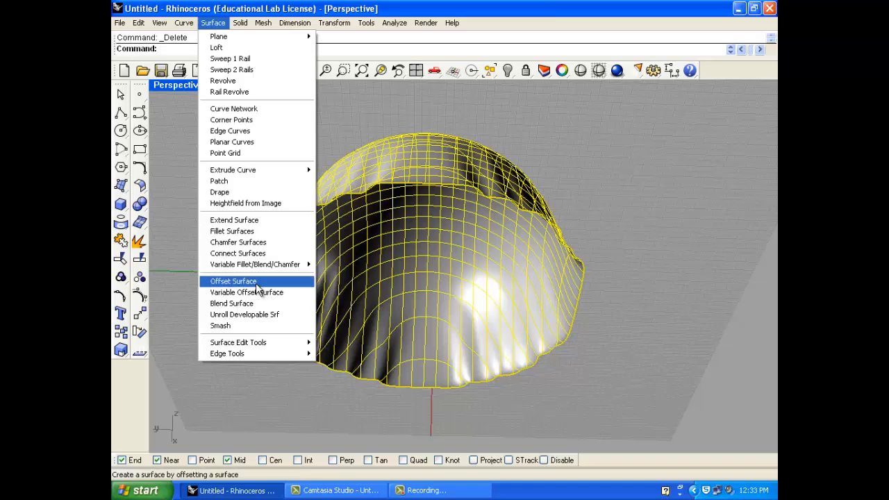
left_click(257, 281)
left_click(222, 50)
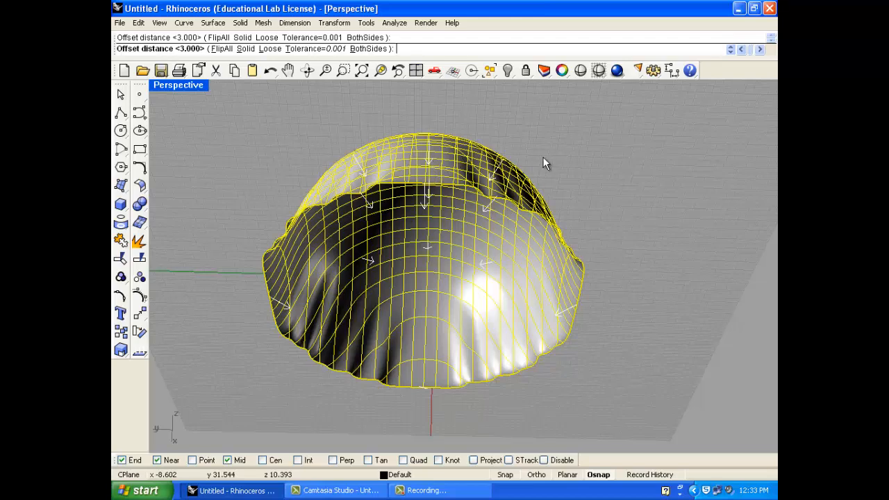
key("Return")
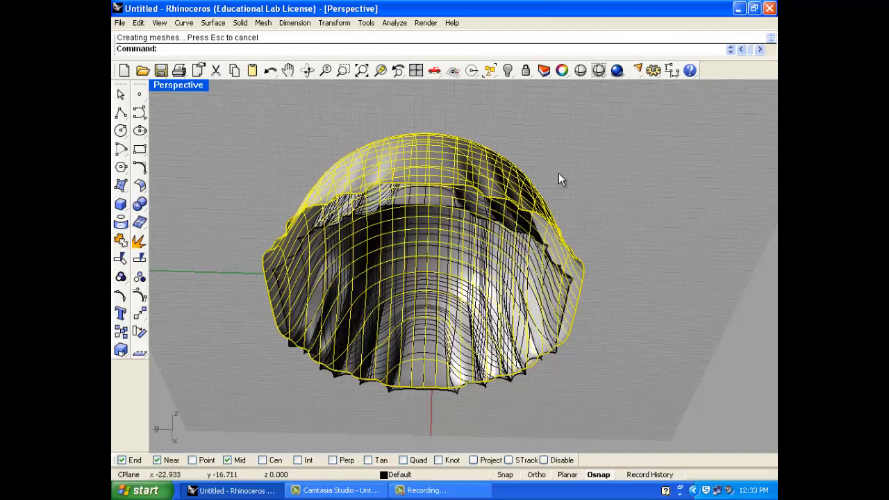
left_click(558, 173)
Step: Examine the inner offset surface up close along its wavy lower edge and between the folds
right_click_drag(599, 241, 510, 207)
scroll(457, 207, "up", 10)
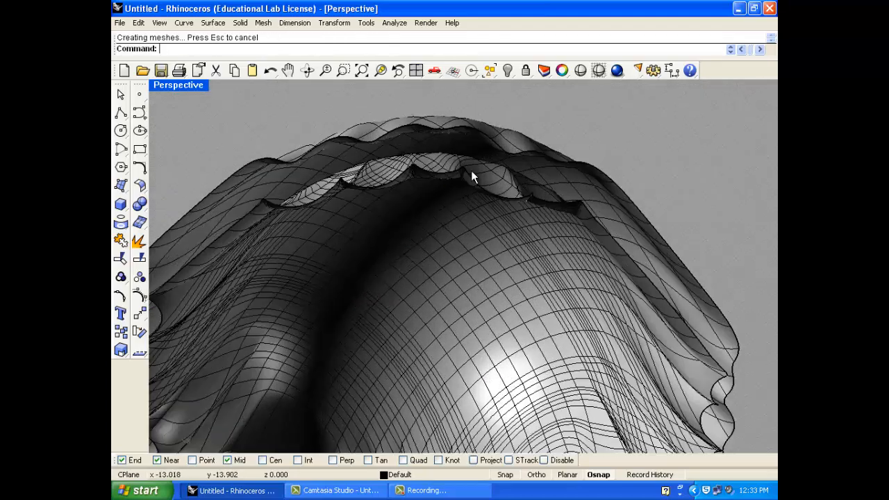
scroll(417, 330, "up", 3)
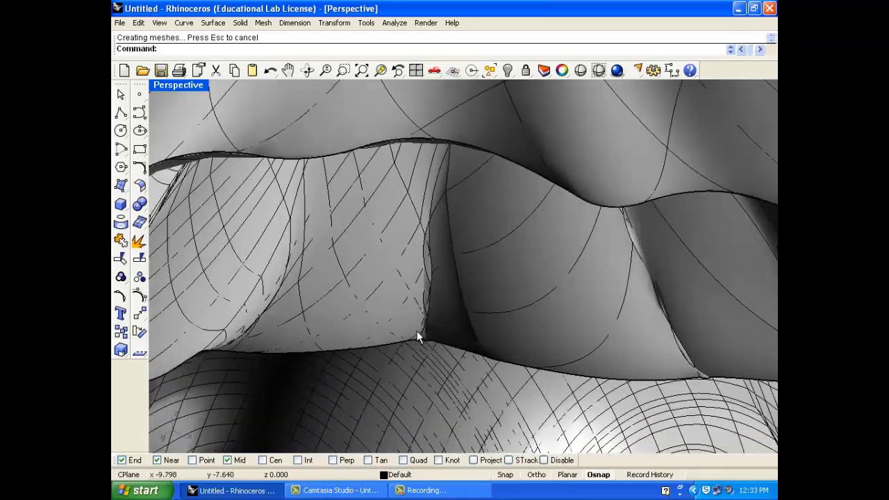
scroll(426, 330, "up", 3)
left_click(428, 268)
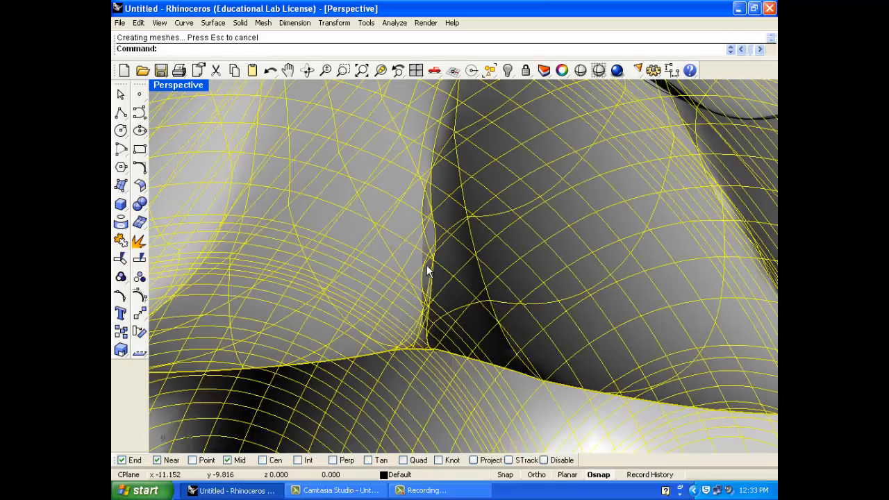
scroll(428, 268, "down", 3)
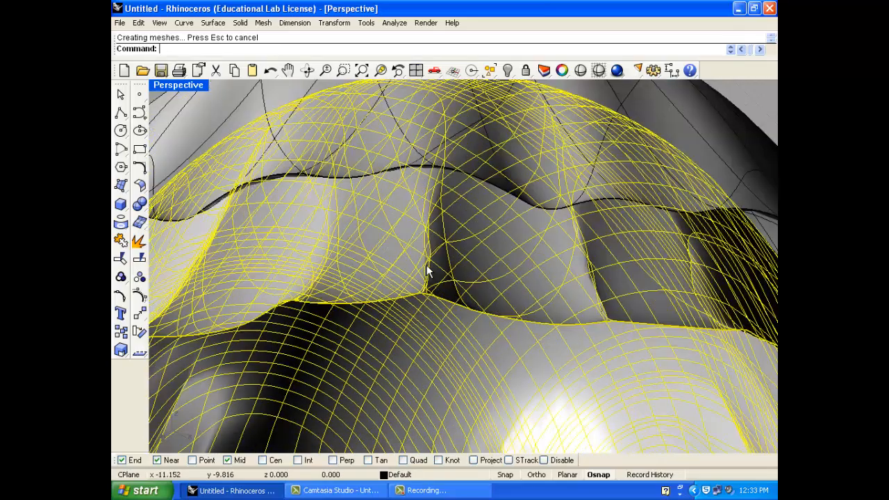
left_click(758, 84)
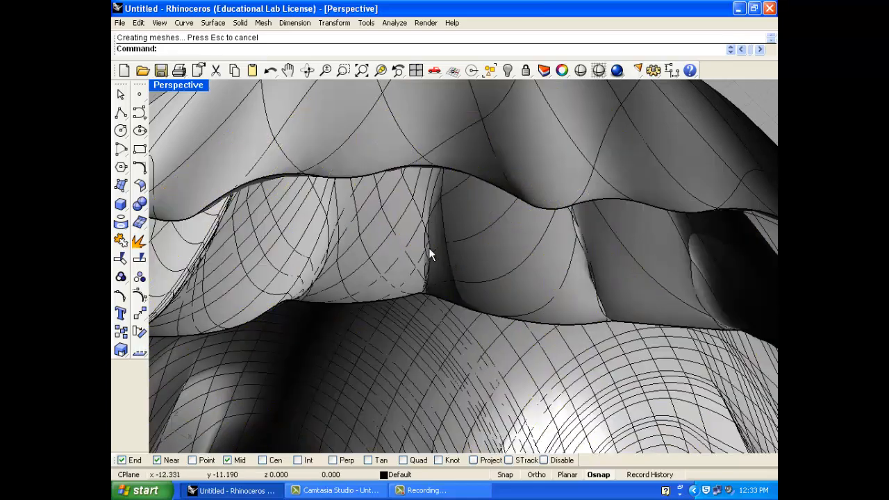
scroll(451, 262, "down", 3)
scroll(450, 257, "down", 5)
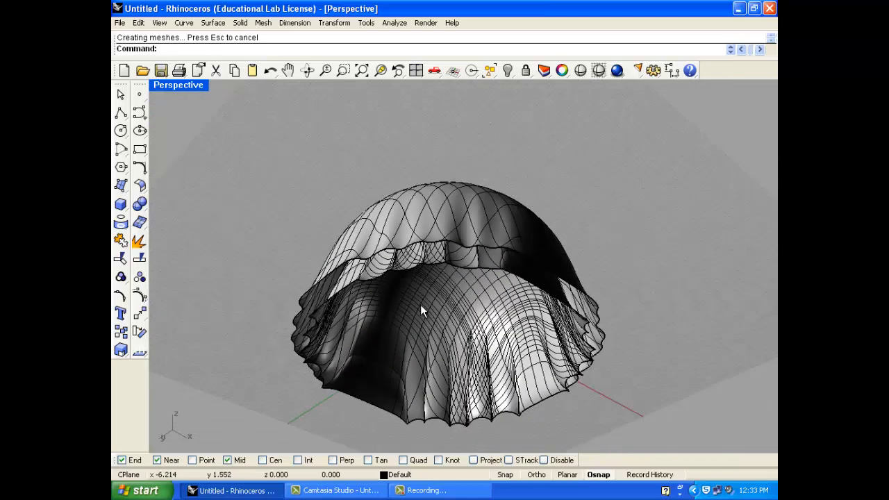
Step: Delete the inner offset surface and offset the dome outwards by 3 instead
left_click(421, 305)
key("Delete")
right_click(421, 305)
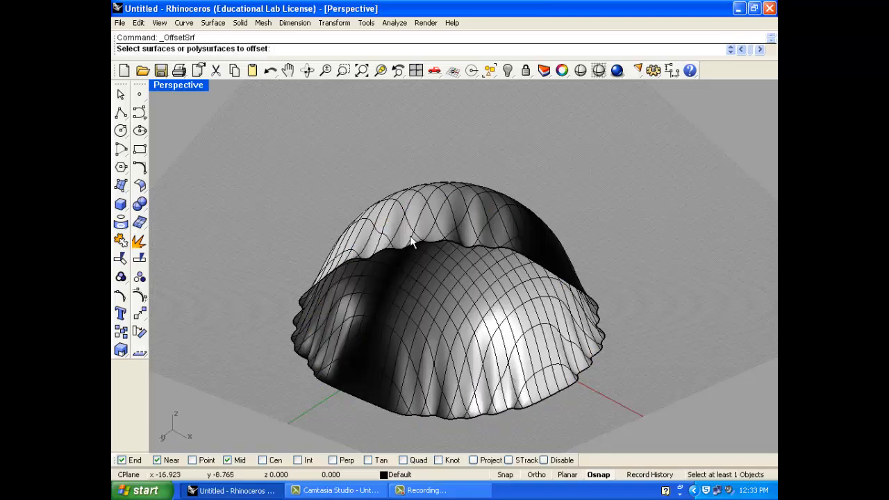
left_click(414, 200)
right_click(415, 201)
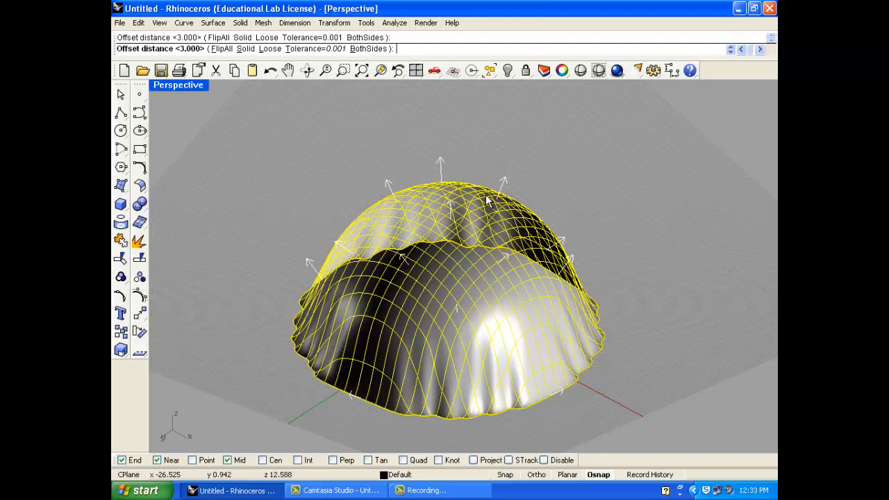
key("Return")
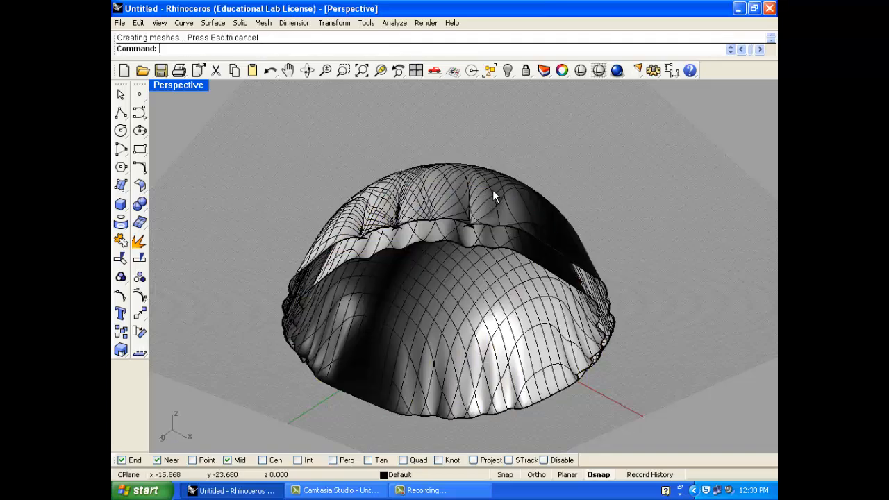
Step: Inspect the outer offset's lower edge up close, and delete that offset surface
scroll(408, 238, "up", 5)
scroll(417, 243, "up", 4)
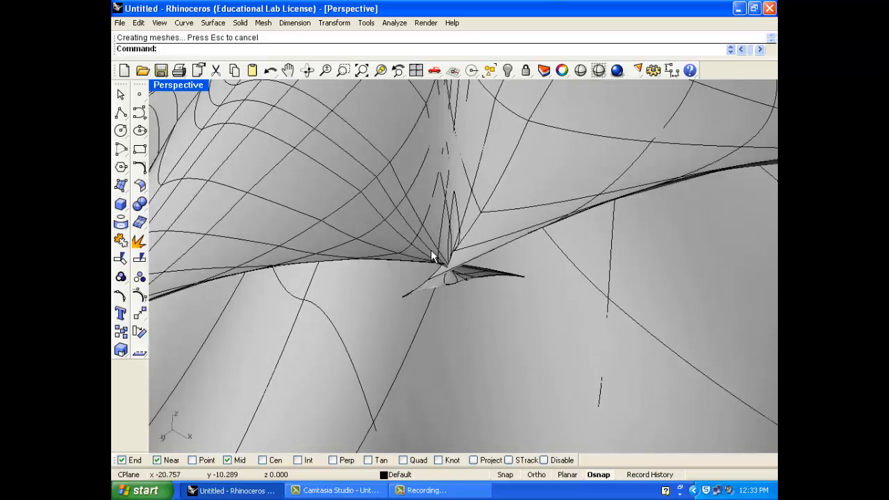
scroll(431, 249, "down", 4)
left_click(415, 255)
scroll(431, 258, "up", 2)
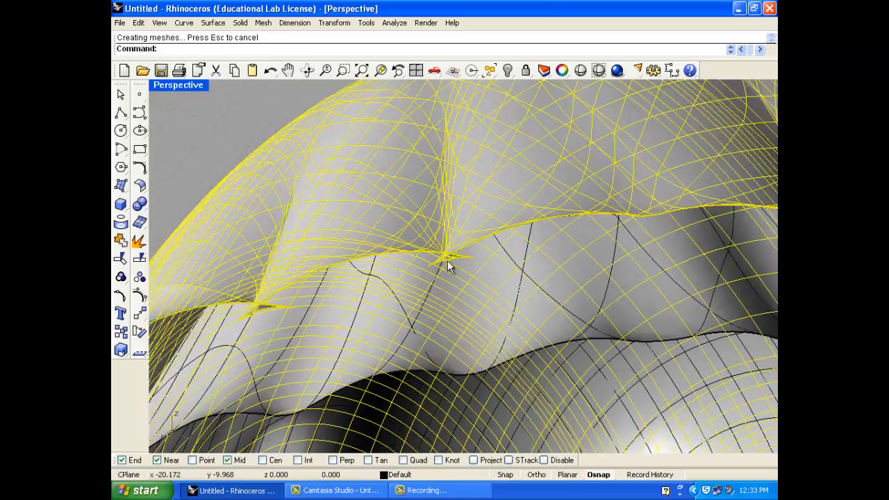
left_click(241, 155)
scroll(331, 264, "down", 5)
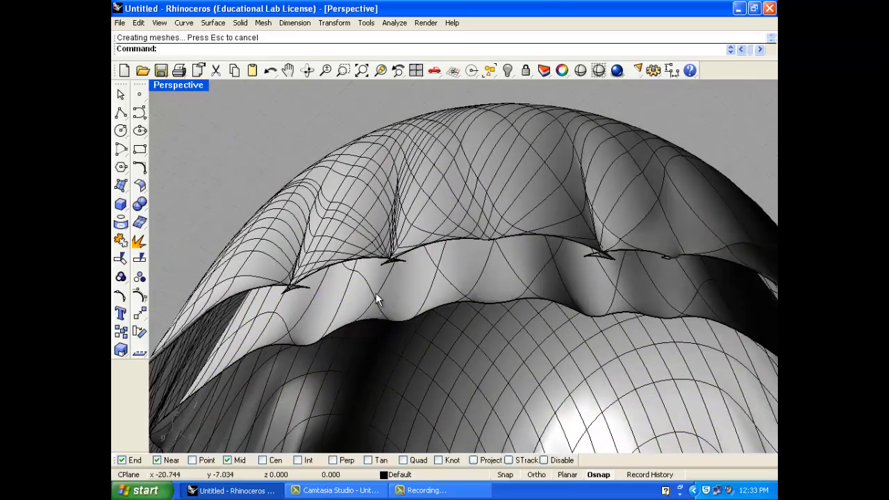
left_click(388, 255)
key("Delete")
Step: Duplicate the dome surface in place by pasting a copy
left_click(388, 255)
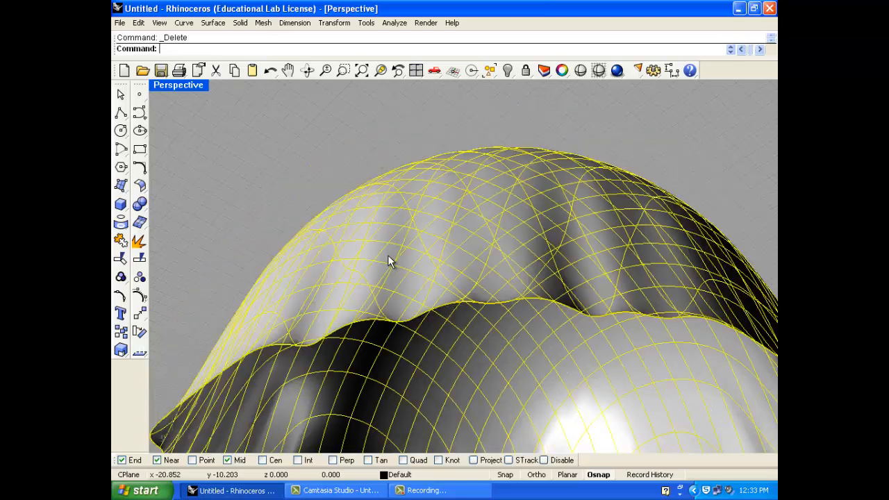
key("ctrl+m")
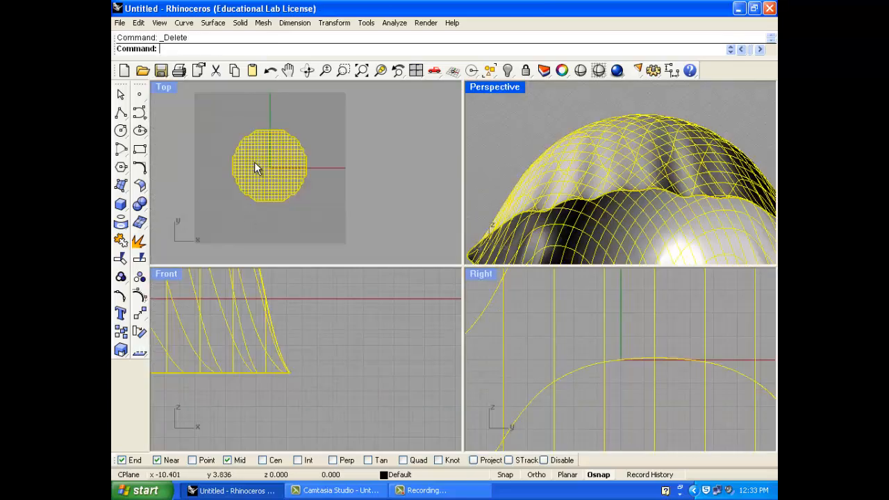
scroll(254, 162, "up", 5)
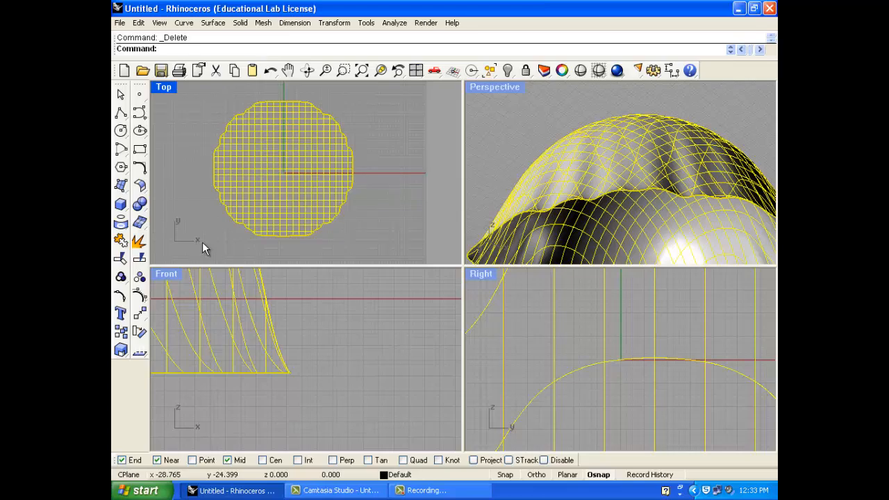
key("ctrl+v")
Step: Scale the dome copy up slightly in 3D about the dome's centre in the Top view
left_click(120, 350)
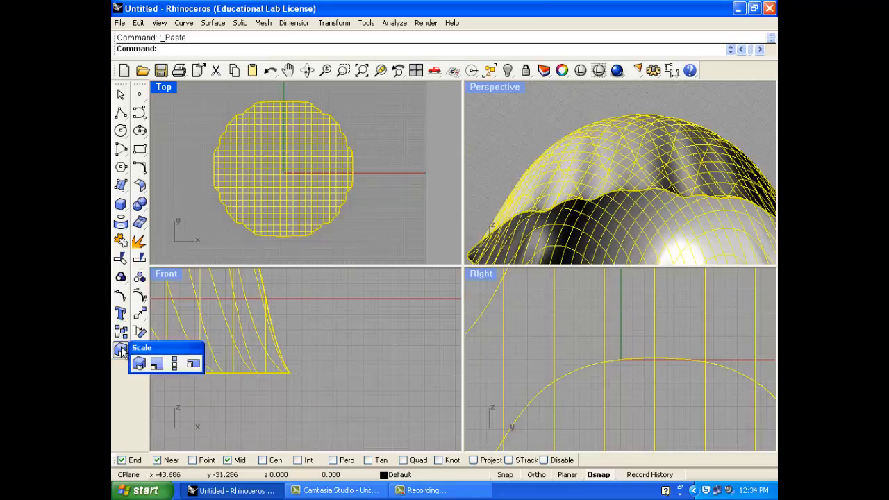
left_click(139, 363)
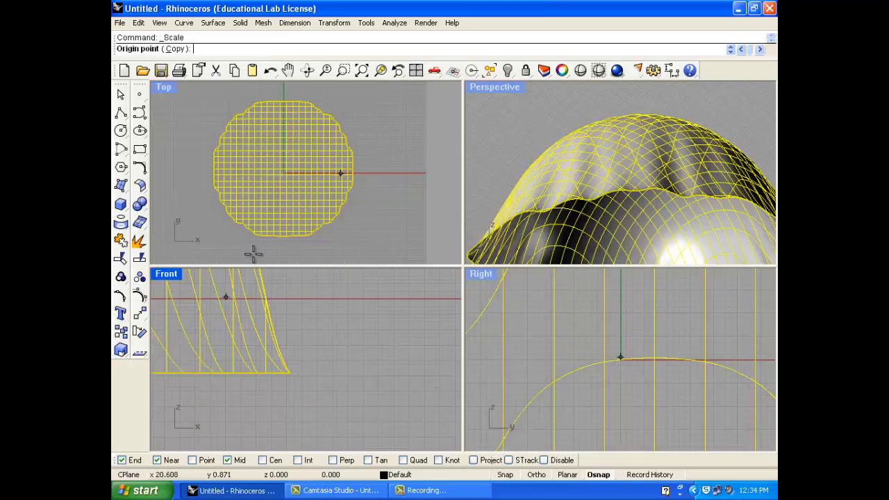
left_click(282, 169)
left_click(373, 170)
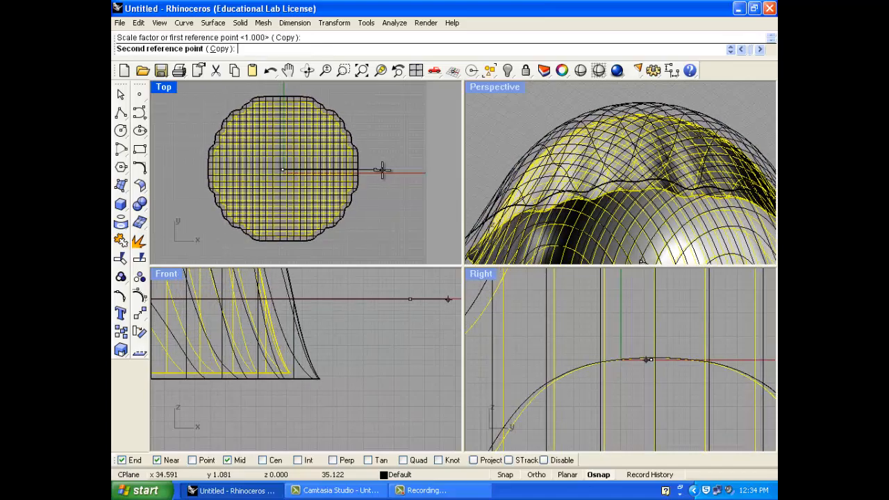
left_click(381, 170)
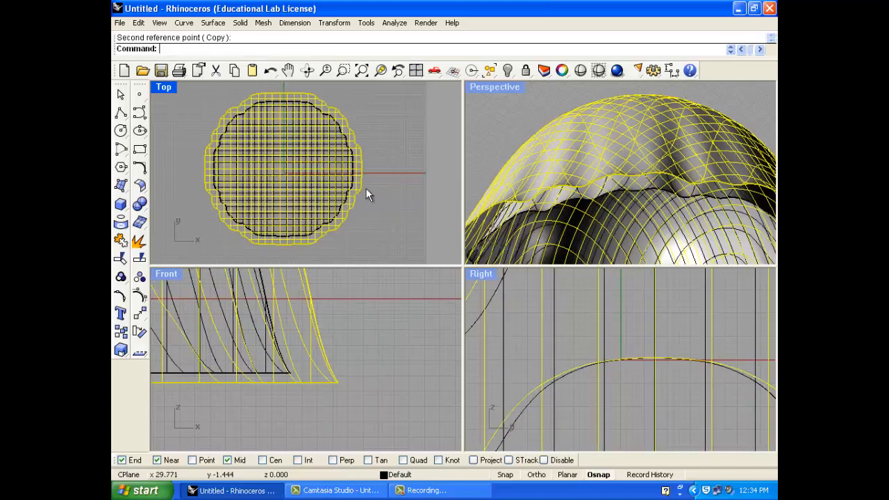
left_click(406, 194)
Step: Examine the gap between the two nested domes from their open side in the enlarged Perspective view
scroll(494, 177, "down", 2)
scroll(411, 211, "down", 4)
scroll(357, 334, "down", 2)
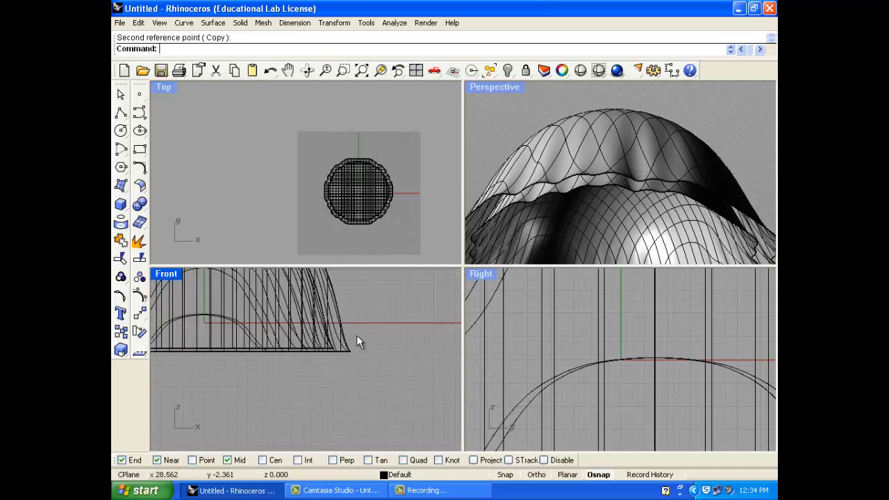
scroll(356, 335, "down", 2)
right_click_drag(497, 226, 540, 117)
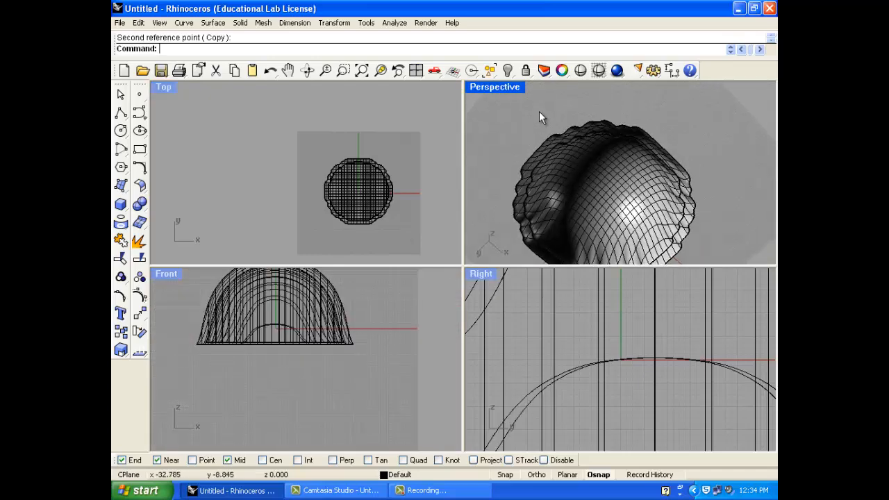
double_click(510, 88)
mouse_move(512, 226)
right_mouse_down()
mouse_move(492, 204)
mouse_move(482, 220)
mouse_move(509, 220)
mouse_move(506, 227)
mouse_move(459, 246)
right_mouse_up()
scroll(484, 221, "up", 4)
scroll(507, 226, "down", 6)
scroll(459, 250, "up", 2)
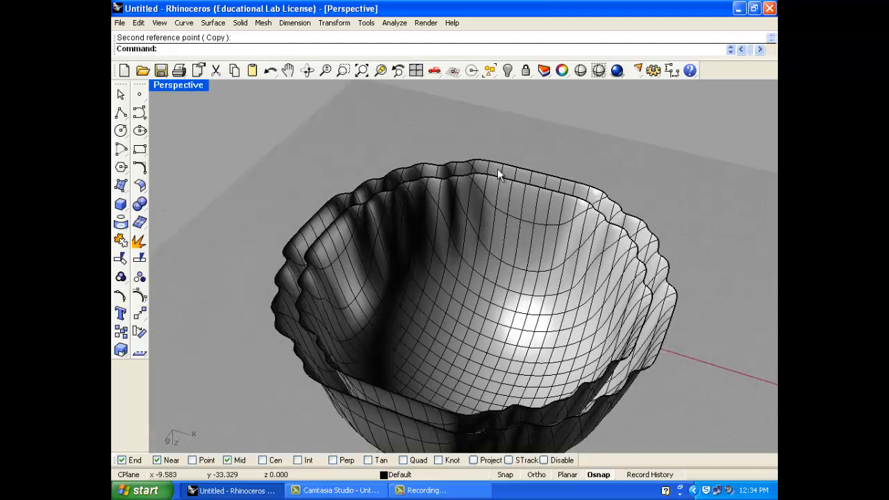
Step: Loft between the inner and outer dome rims with Normal style, rebuilding with 10 control points
left_click(213, 22)
left_click(217, 46)
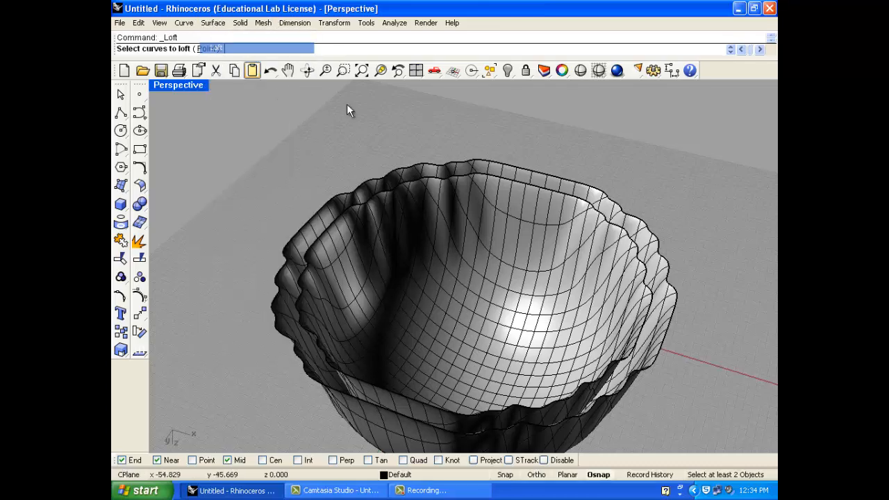
left_click(497, 182)
left_click(507, 164)
key("Return")
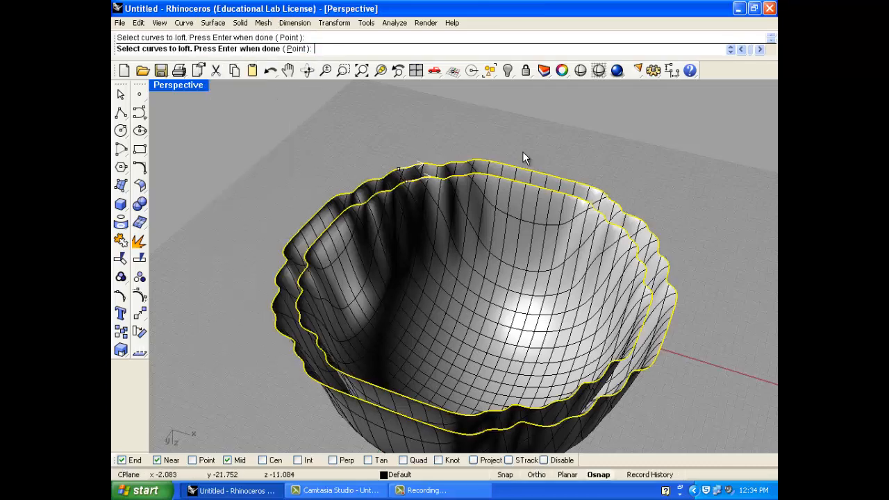
key("Return")
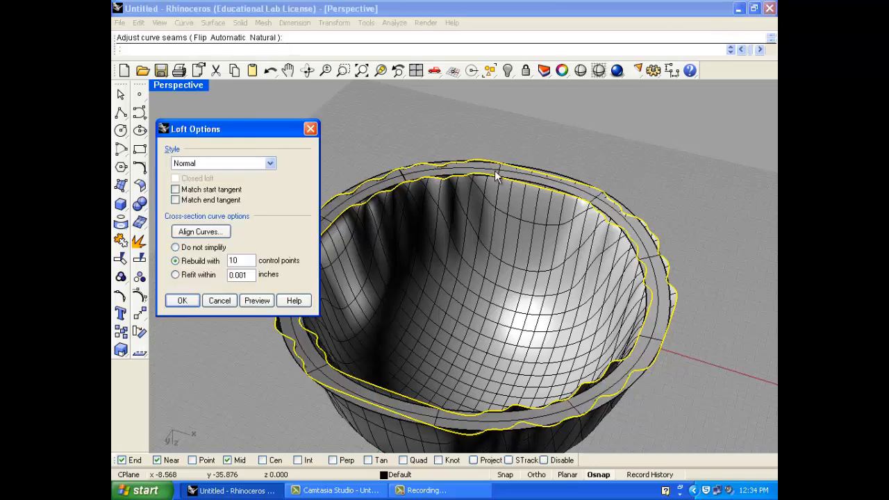
left_click(257, 301)
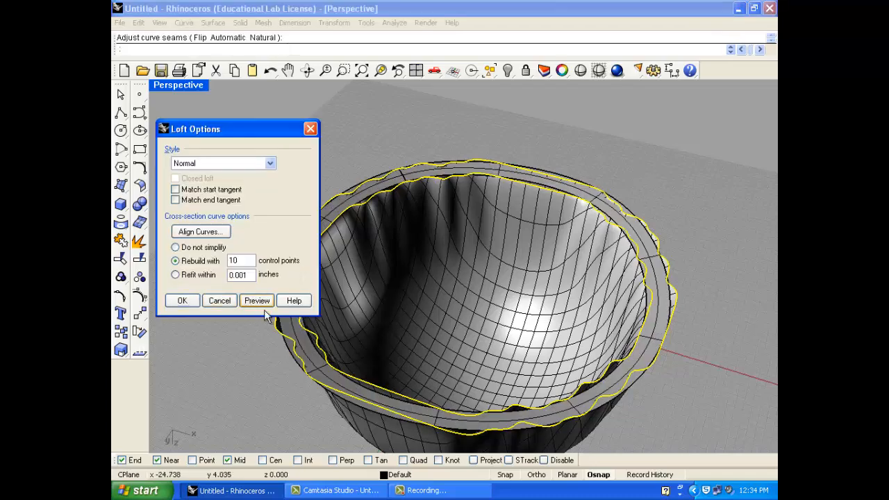
left_click(182, 301)
Step: Check how the lofted ring follows the wavy rims, and delete it
scroll(319, 372, "up", 3)
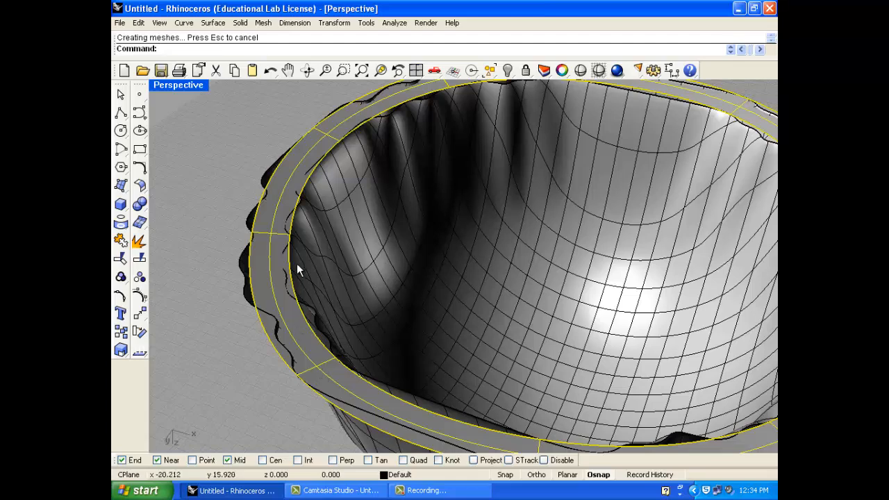
scroll(243, 292, "down", 6)
scroll(496, 241, "up", 6)
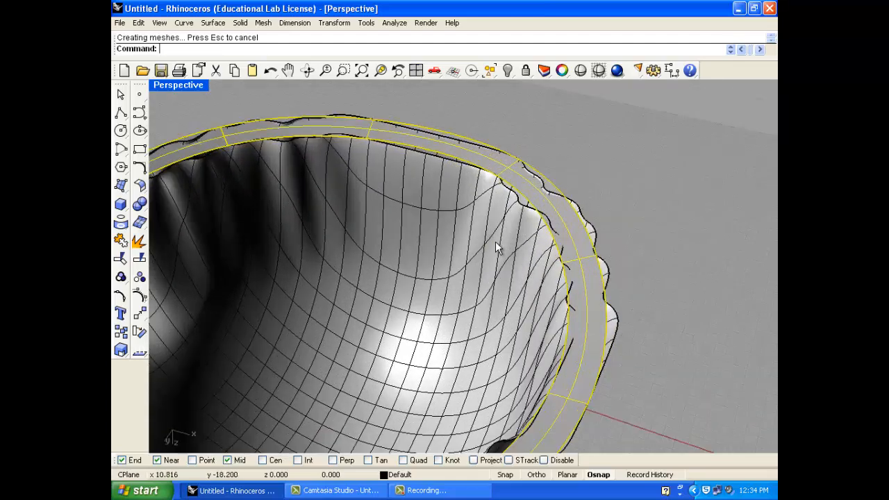
scroll(549, 268, "down", 5)
key("Delete")
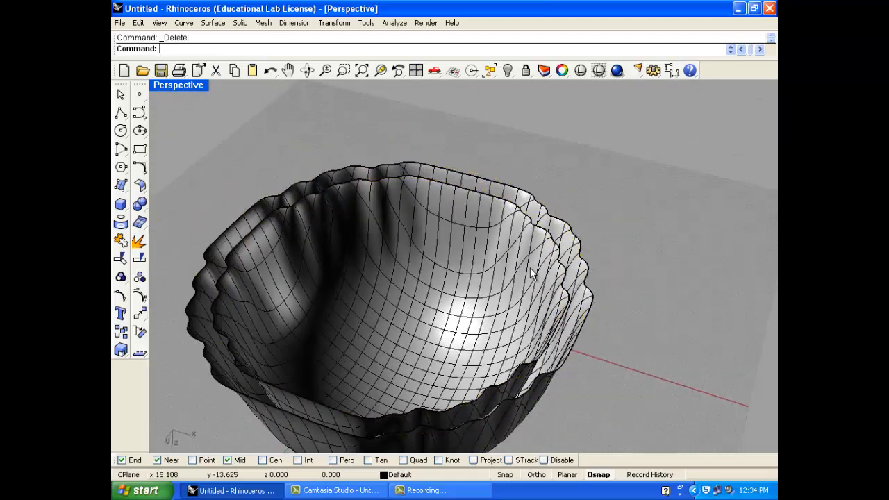
scroll(360, 278, "up", 3)
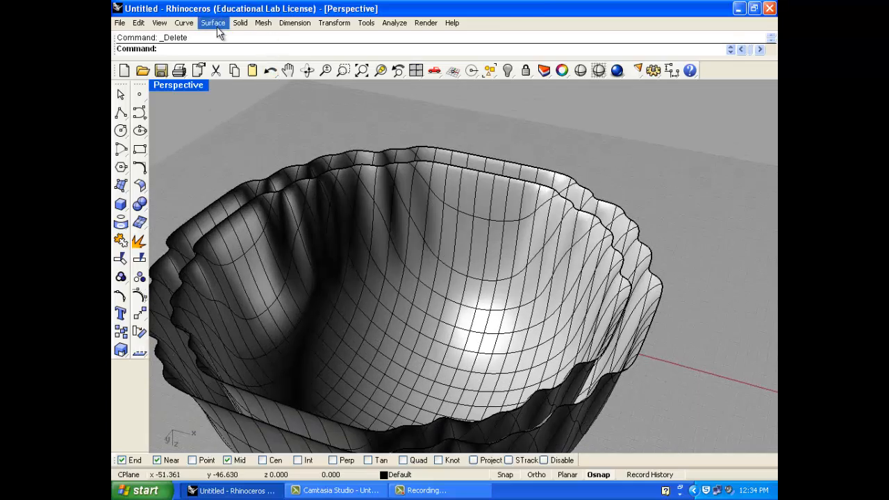
left_click(215, 23)
left_click(251, 305)
scroll(396, 226, "down", 3)
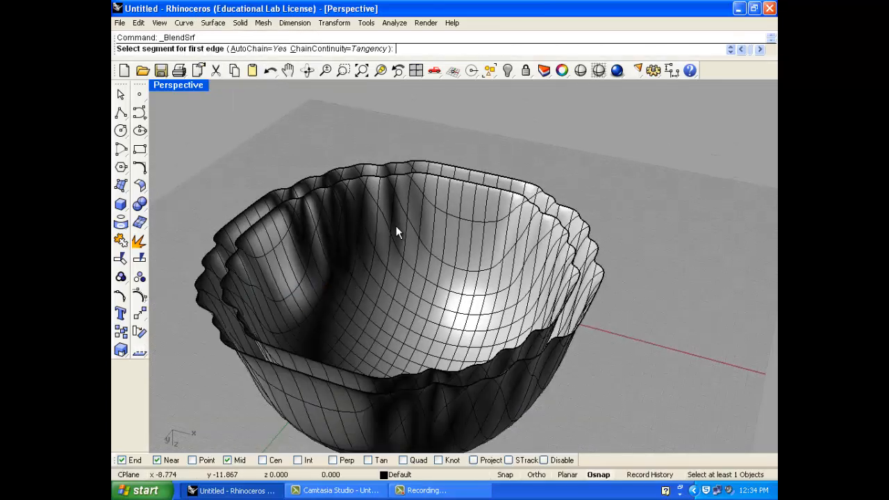
scroll(396, 225, "down", 2)
right_click_drag(233, 211, 221, 170)
left_click_drag(179, 151, 602, 289)
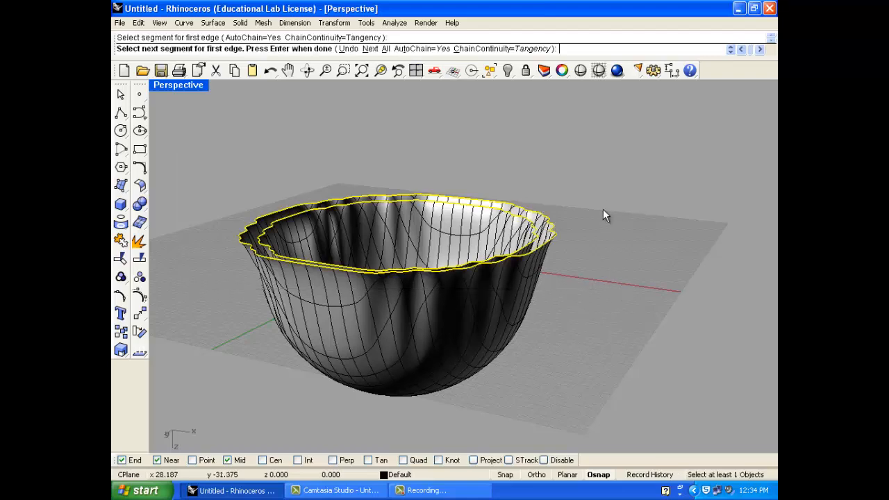
key("Return")
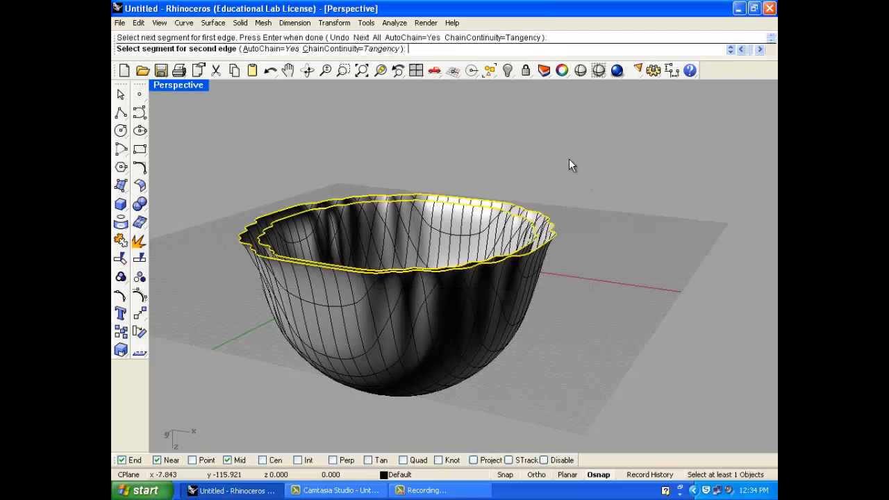
left_click(120, 94)
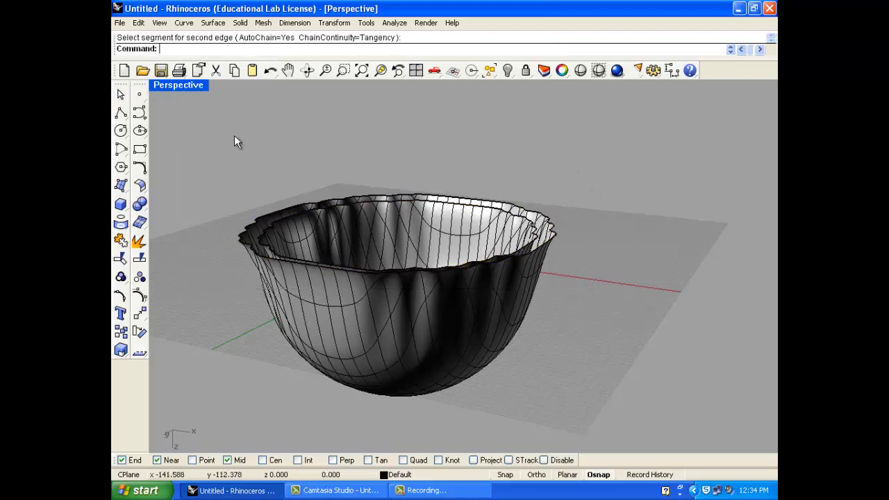
Step: Set up a surface blend from the inner dome rim to the outer rim, accepting the curve seams and opening the bulge settings
key("Return")
left_click(381, 200)
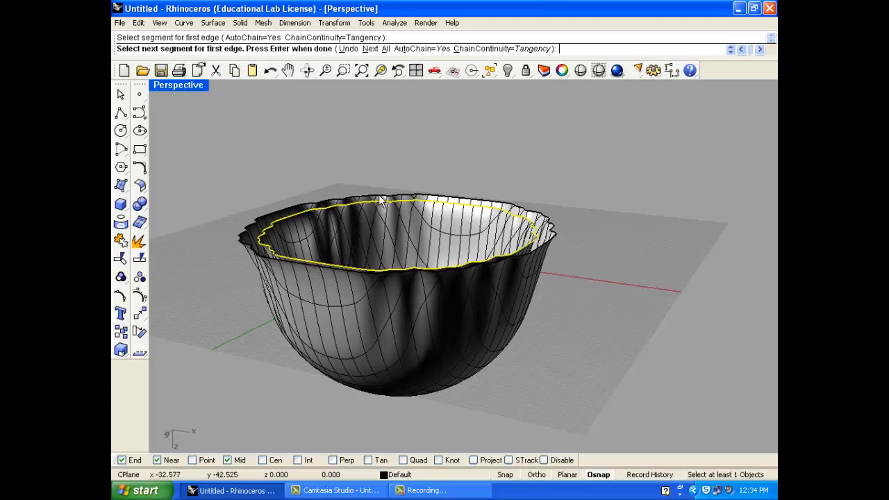
left_click(380, 192)
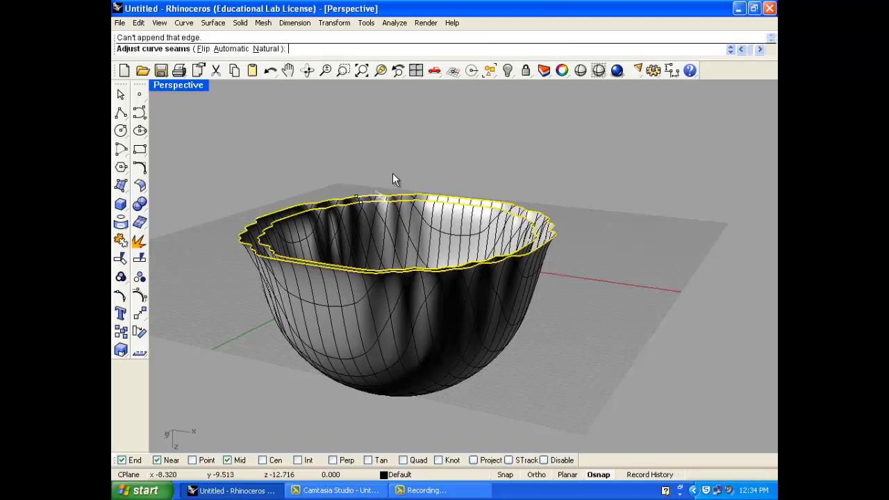
scroll(376, 191, "up", 6)
key("Return")
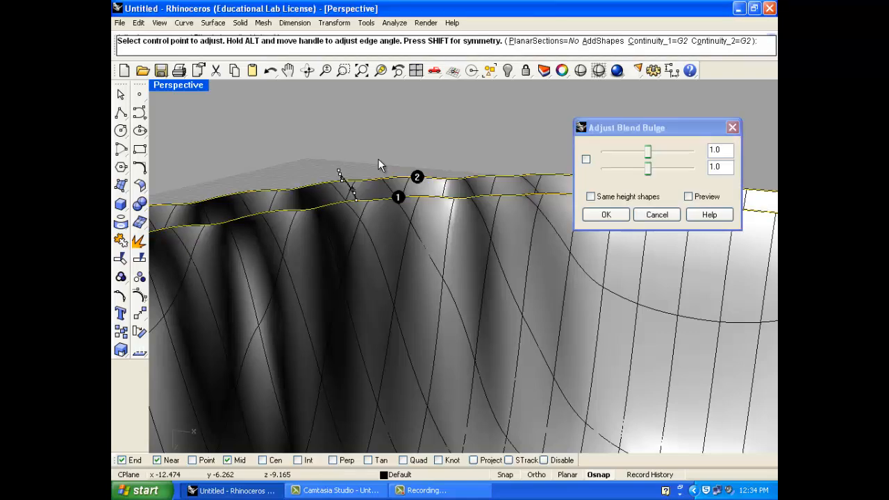
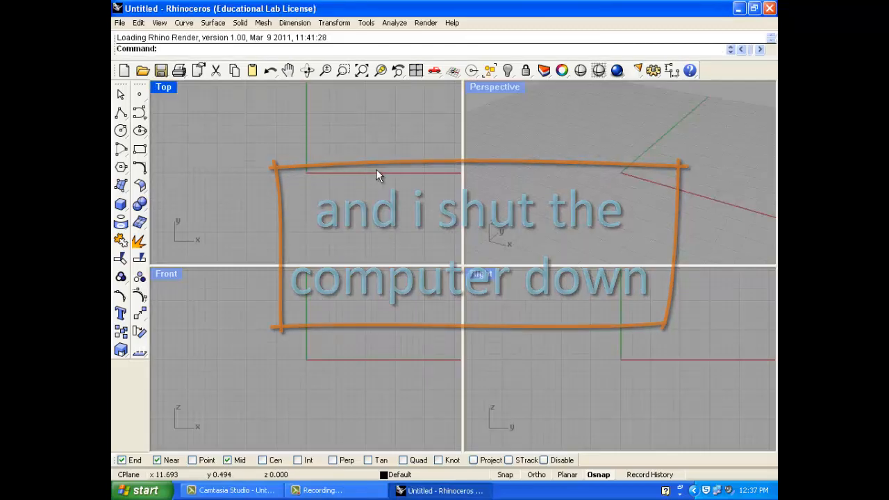
left_click(520, 130)
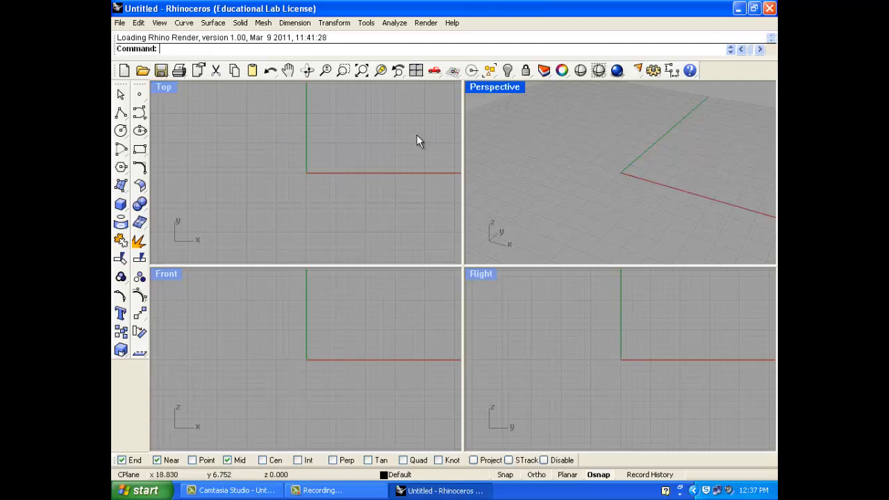
left_click(490, 295)
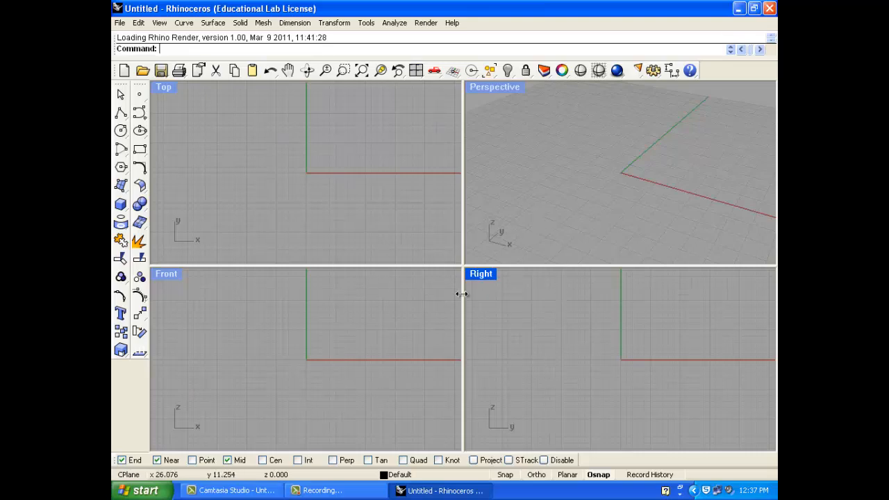
Step: Draw a large centre-based arc in the Top view, centred just below the origin with its open side facing down, and select it
left_click(120, 149)
left_click(307, 221)
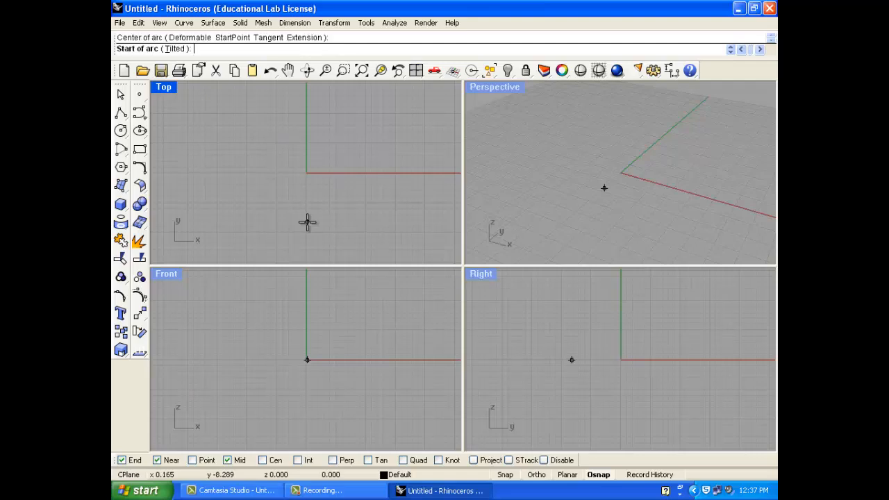
left_click(431, 258)
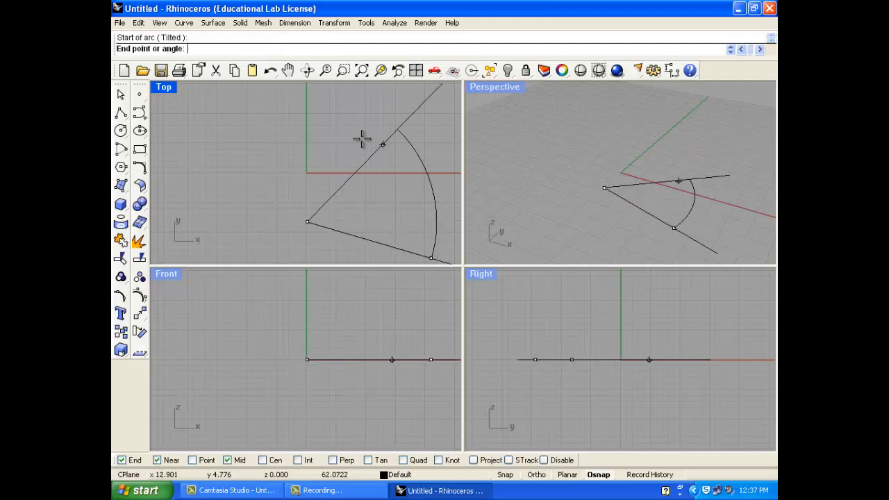
left_click(271, 225)
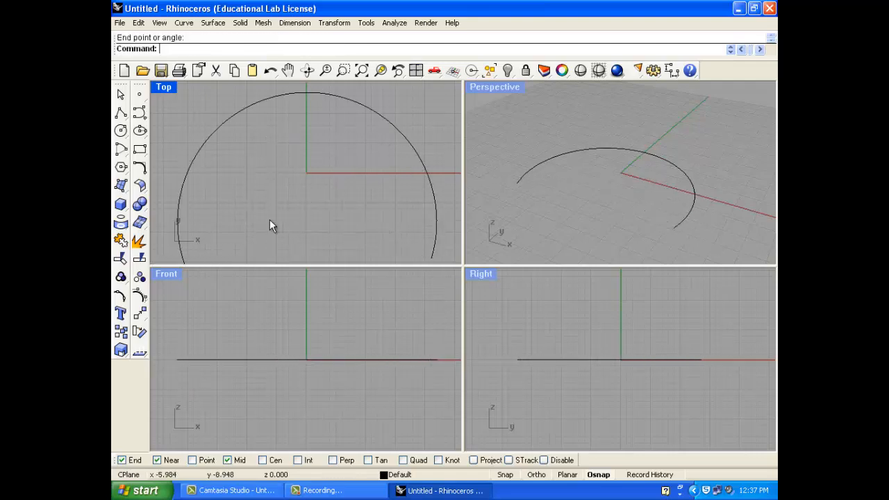
scroll(278, 202, "down", 4)
left_click(313, 172)
scroll(264, 186, "down", 2)
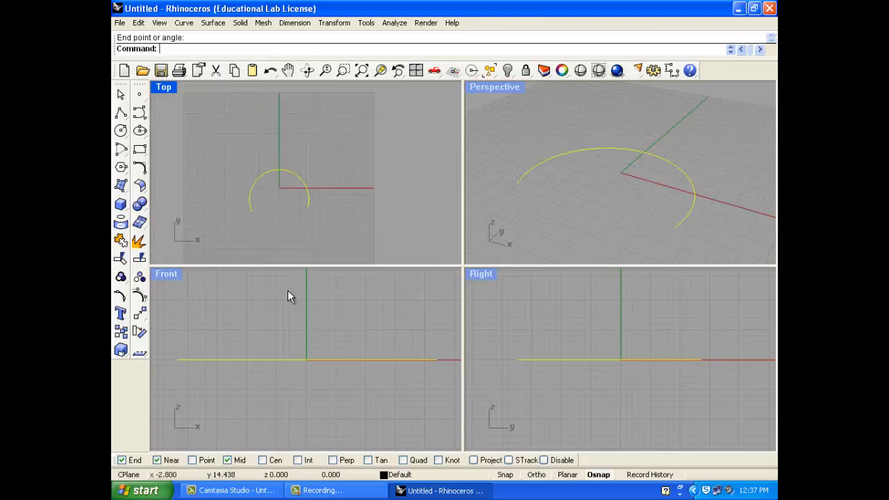
Step: Draw a degree-3 control-point curve in the Front view that loops widely around the origin and stays open toward positive X
scroll(306, 355, "down", 3)
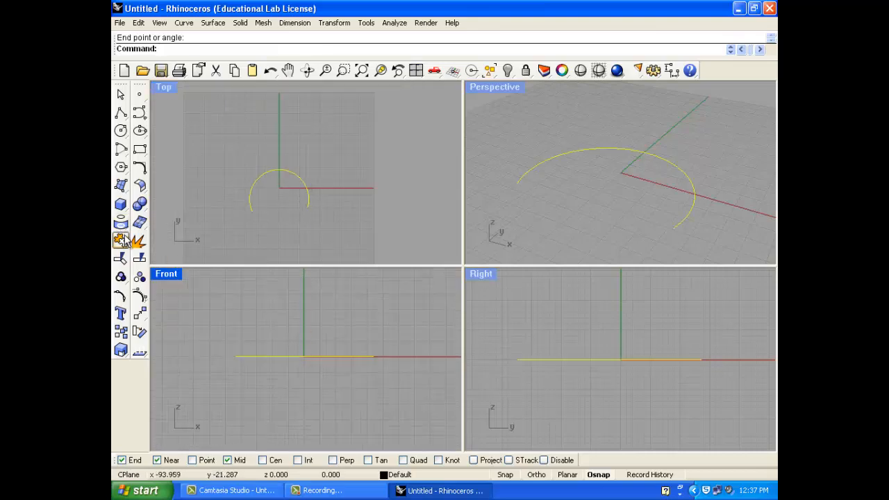
left_click(140, 112)
scroll(288, 368, "down", 4)
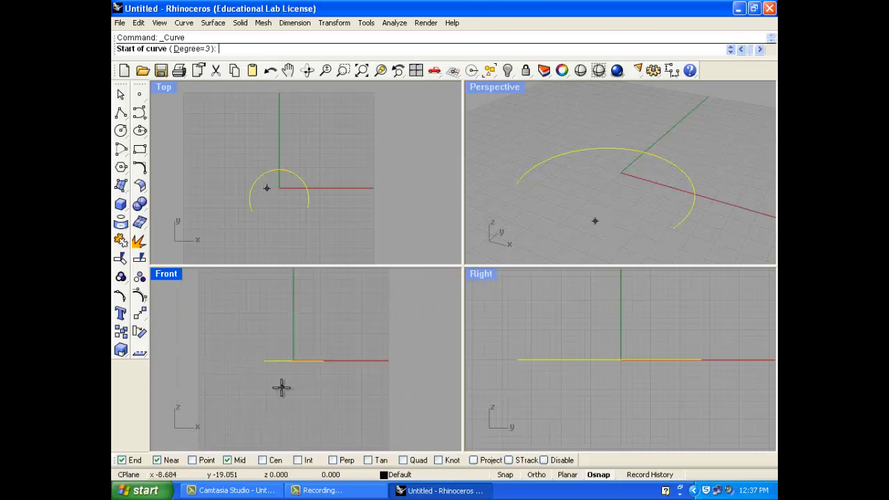
scroll(339, 380, "down", 2)
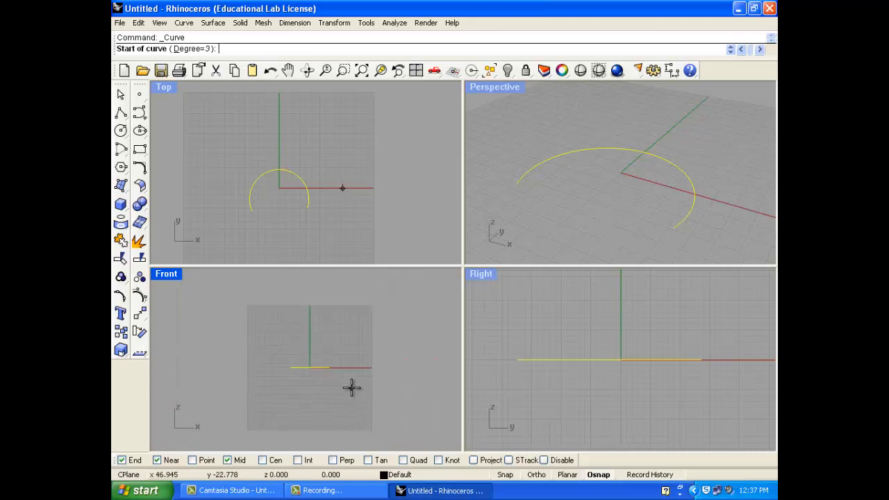
left_click(388, 388)
left_click(363, 412)
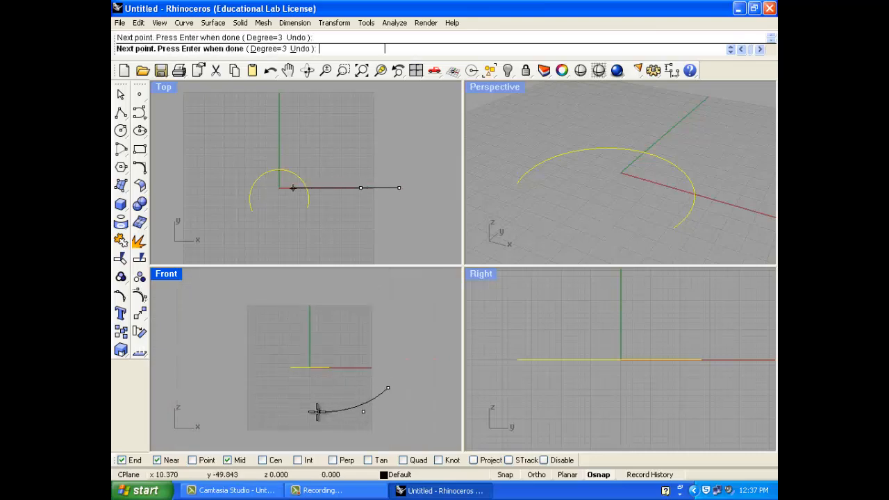
left_click(318, 411)
left_click(285, 394)
left_click(267, 349)
left_click(321, 311)
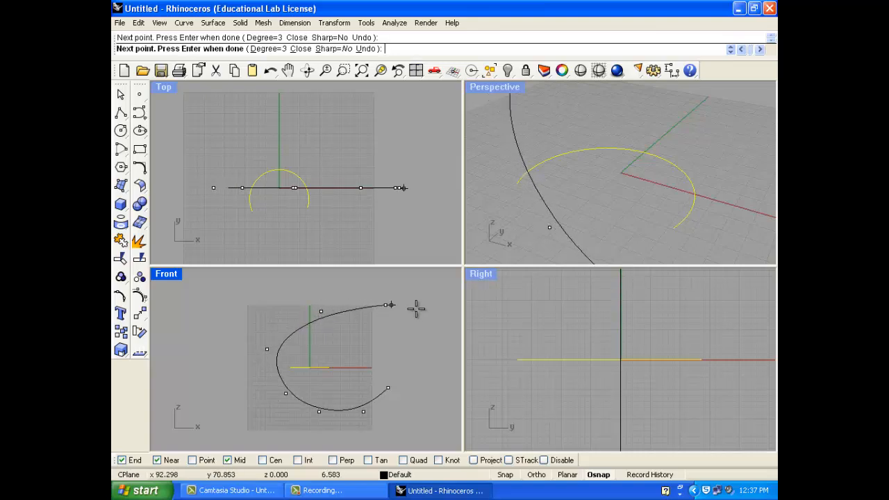
left_click(455, 374)
key("Return")
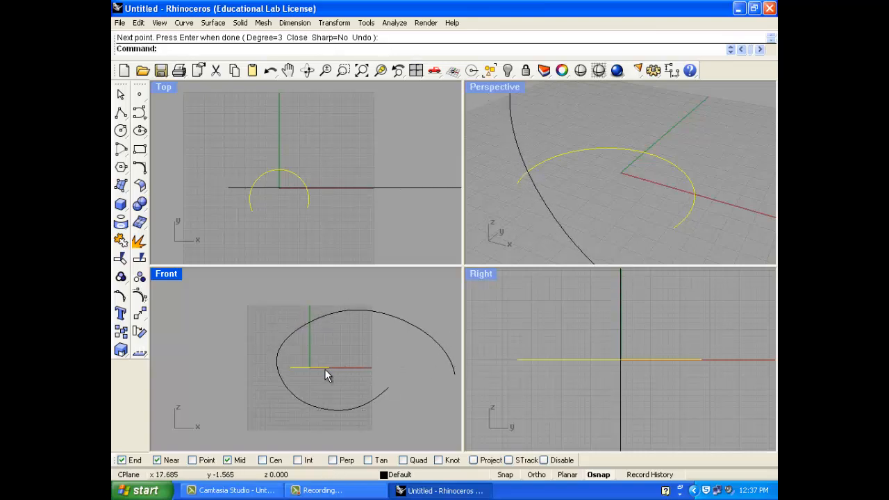
Step: Move the arc to the lower end of the looping curve and rotate it so its opening faces away from the curve
left_click_drag(324, 371, 393, 387)
scroll(359, 392, "up", 8)
right_click_drag(359, 393, 170, 403)
left_click(140, 332)
left_click(234, 391)
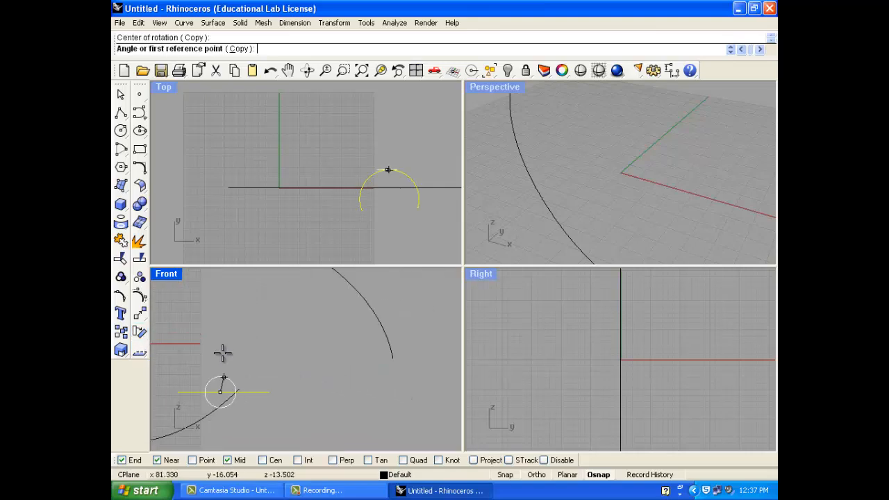
left_click(220, 333)
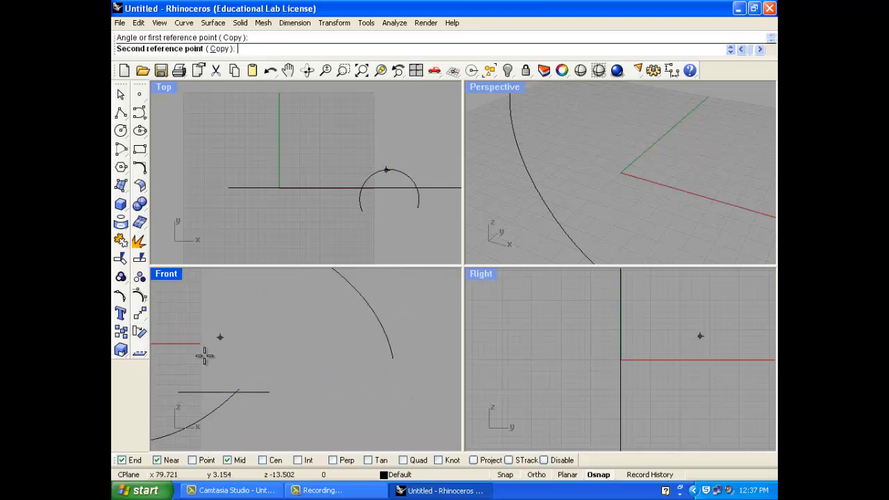
left_click(202, 419)
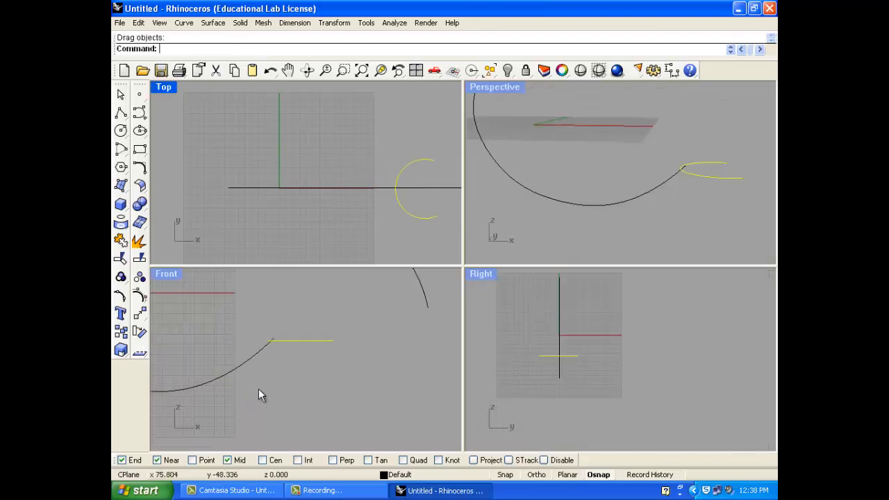
Step: Tilt the arc in the Front view until it is roughly perpendicular to the looping curve, and place it at the curve's lower end
left_click_drag(297, 341, 278, 328)
key("Return")
left_click(278, 327)
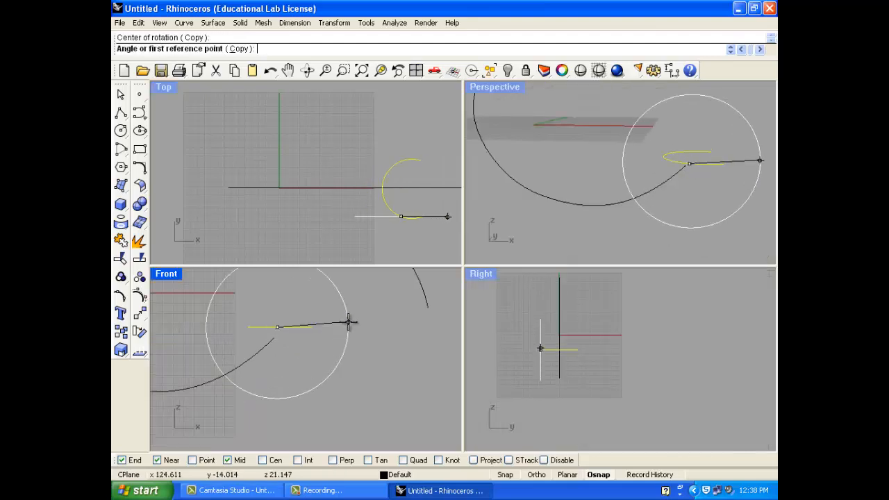
left_click(349, 321)
key("Escape")
mouse_move(292, 345)
left_mouse_down()
mouse_move(285, 354)
mouse_move(294, 343)
left_mouse_up()
scroll(301, 336, "down", 4)
left_click(311, 335)
scroll(478, 192, "down", 2)
Step: Sweep the arc along the looping curve with Sweep 1 Rail, using Freeform style, global shape blending and rebuilding with 10 control points
scroll(589, 203, "down", 8)
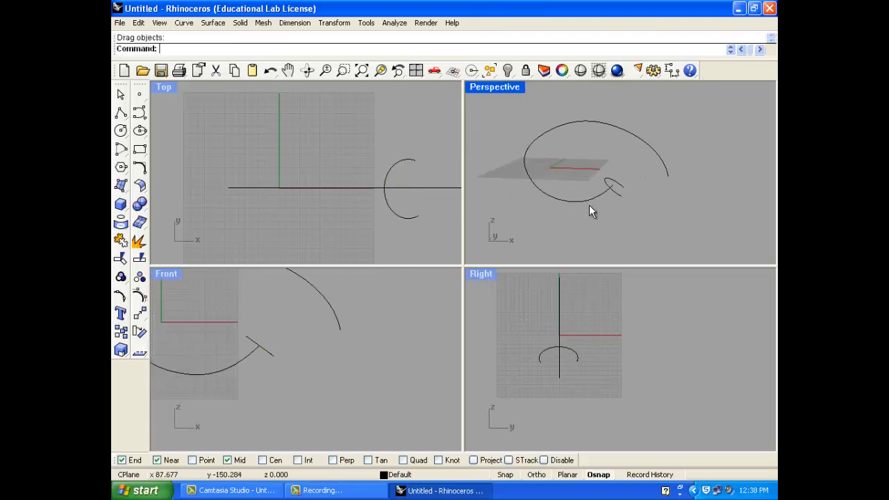
right_click_drag(562, 168, 612, 168)
scroll(611, 169, "up", 1)
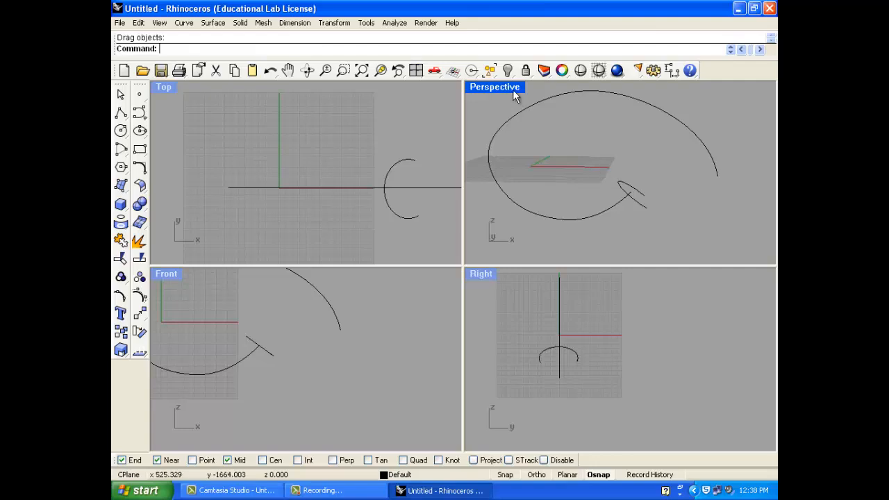
double_click(495, 87)
left_click(184, 23)
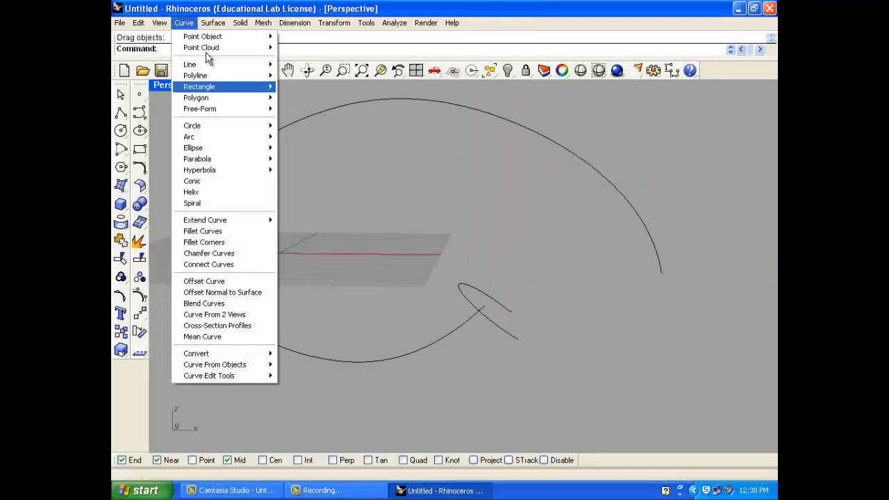
mouse_move(213, 22)
left_click(233, 59)
left_click_drag(452, 346, 419, 313)
left_click(462, 298)
right_click(423, 280)
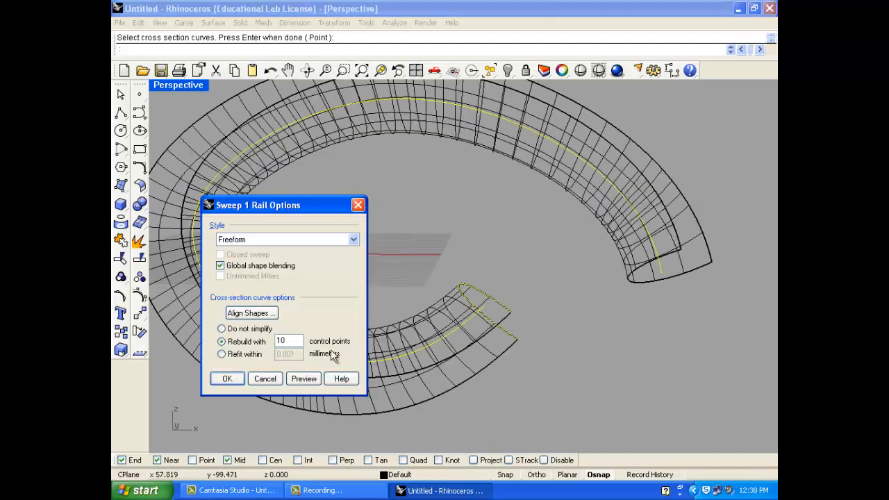
left_click(228, 379)
Step: Set the Perspective view to Shaded display and inspect the swept open tube from several angles
left_click(183, 86)
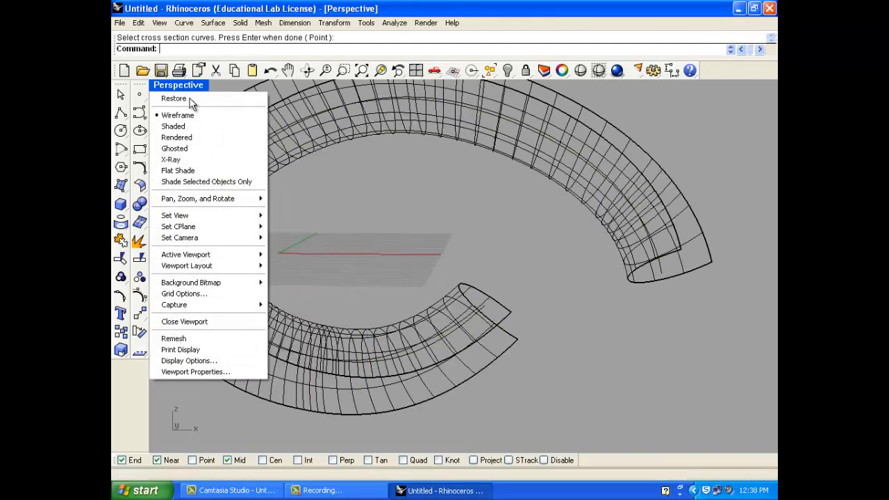
left_click(189, 126)
mouse_move(325, 247)
right_mouse_down()
mouse_move(408, 260)
mouse_move(364, 223)
mouse_move(389, 264)
mouse_move(377, 310)
right_mouse_up()
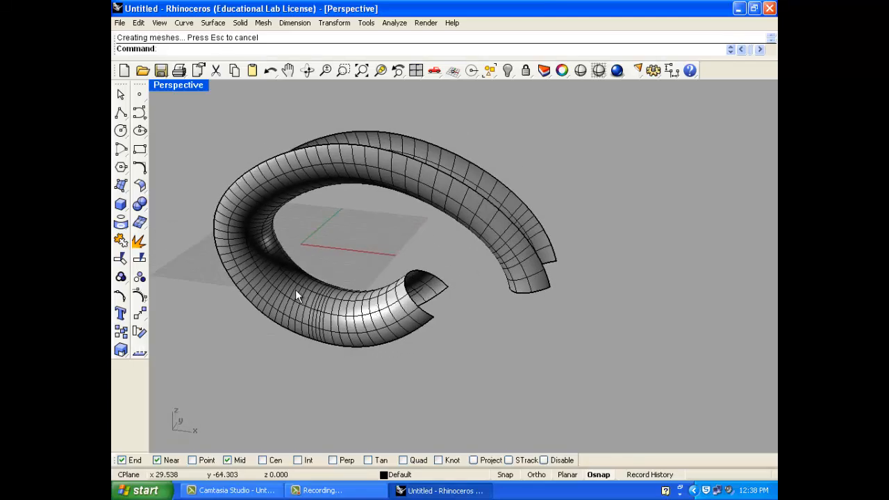
mouse_move(296, 292)
right_mouse_down()
mouse_move(329, 310)
mouse_move(364, 286)
right_mouse_up()
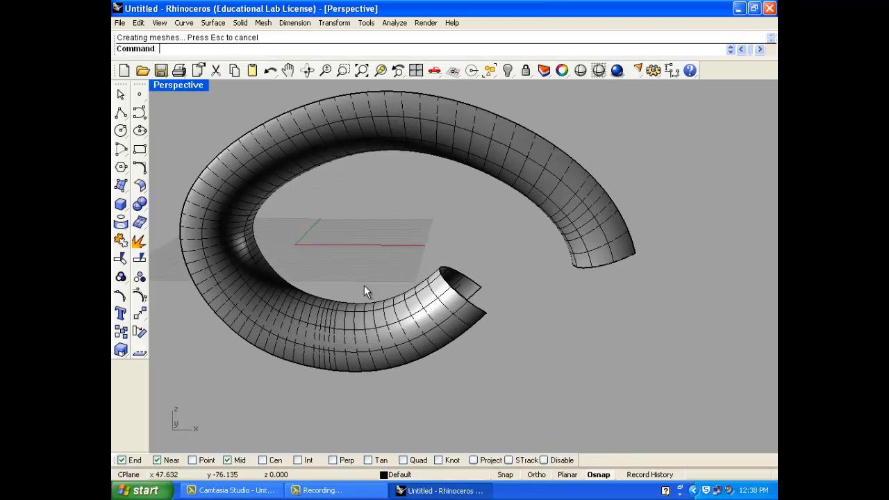
Step: Show the swept tube's control points to examine their density, and hide them again
left_click(139, 297)
mouse_move(410, 240)
right_mouse_down()
mouse_move(448, 215)
mouse_move(257, 229)
mouse_move(477, 266)
mouse_move(432, 225)
mouse_move(379, 252)
right_mouse_up()
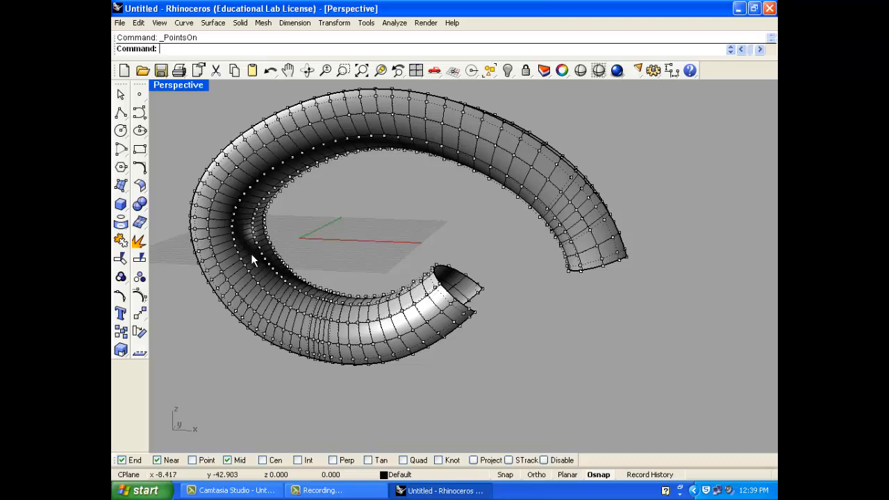
key("ctrl+z")
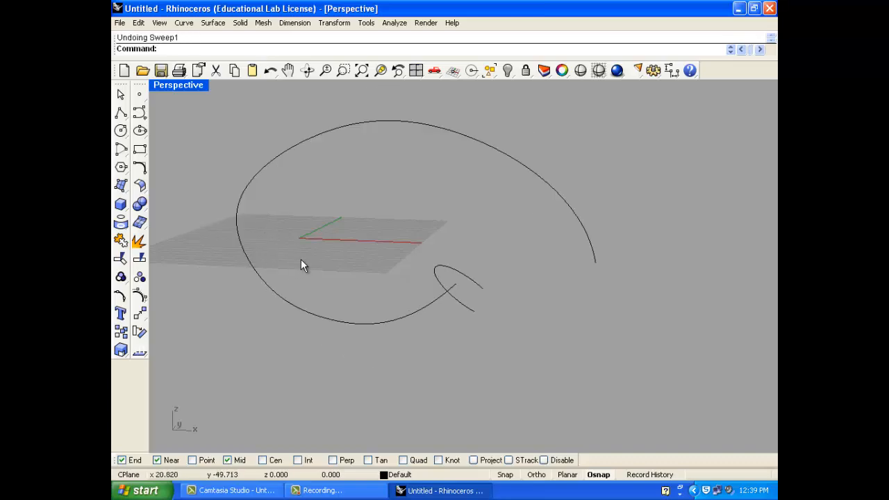
left_click(138, 22)
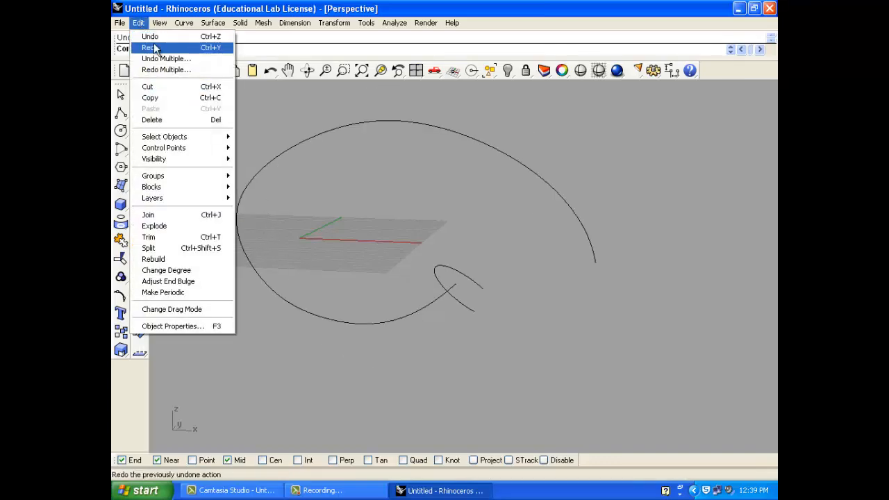
left_click(151, 47)
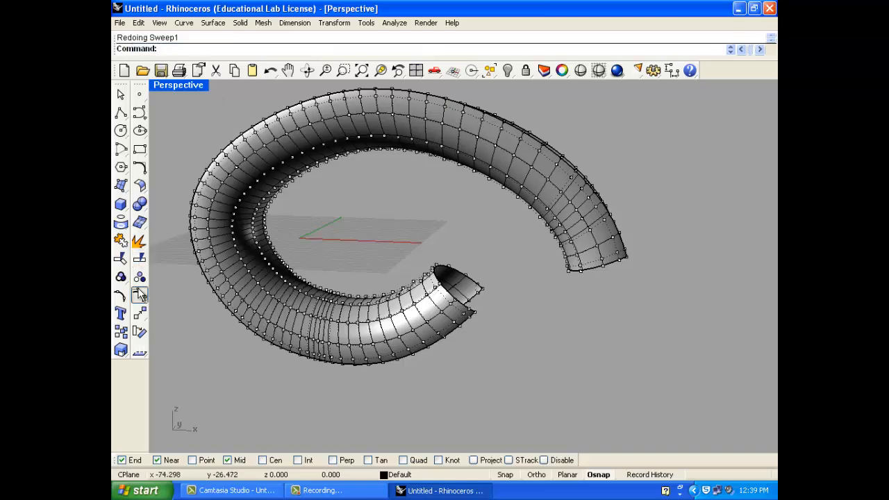
left_click(139, 294)
Step: Rebuild the swept tube surface with point counts U 30 and V 10 and degree 4 in both directions
left_click(214, 238)
left_click(138, 22)
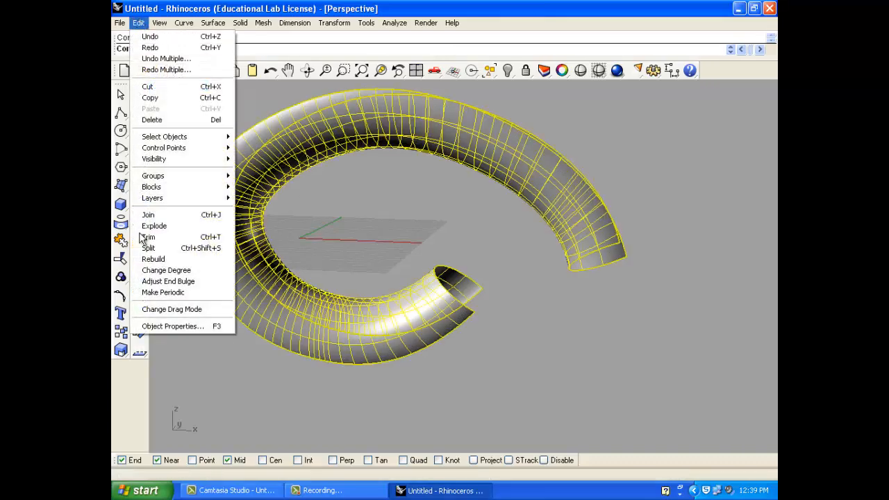
left_click(165, 259)
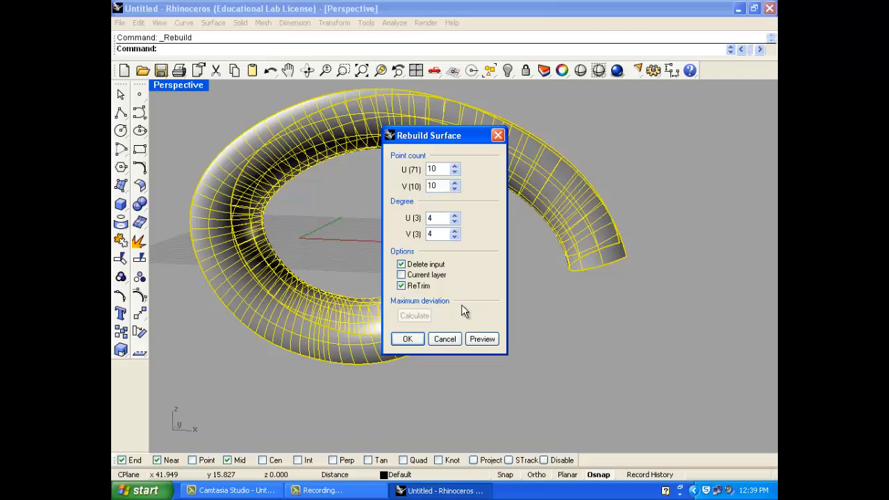
left_click(481, 339)
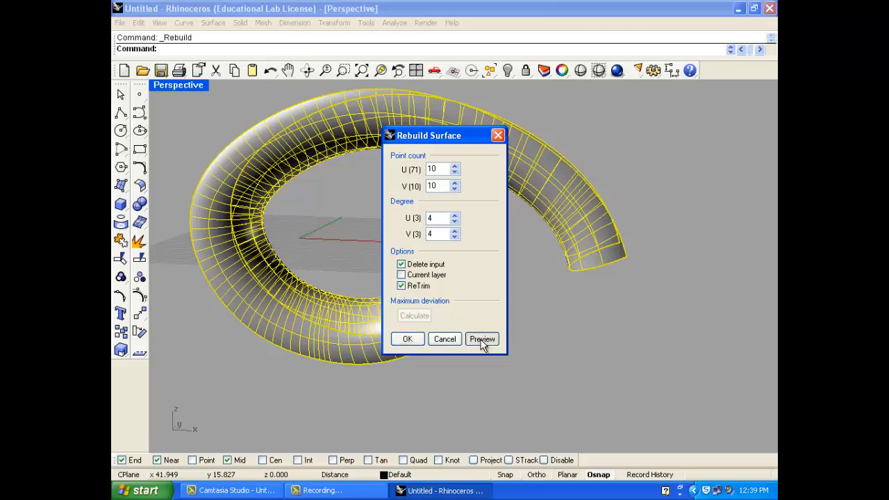
double_click(455, 168)
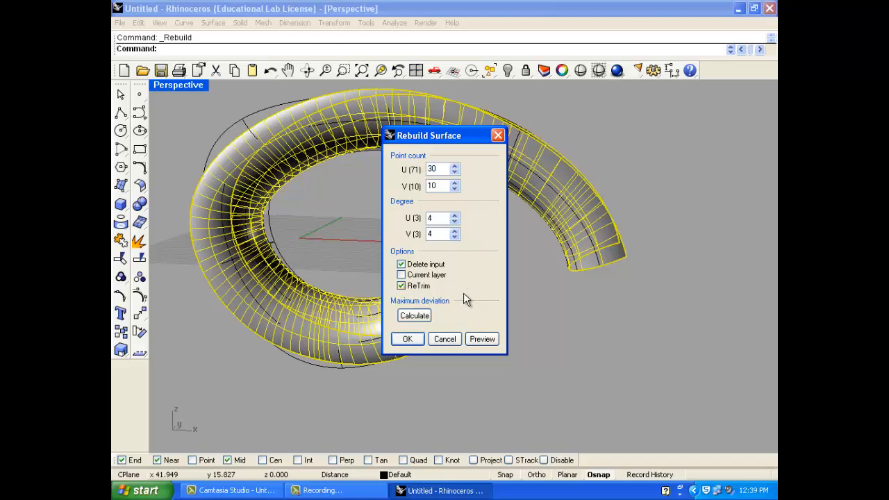
left_click(482, 339)
left_click(408, 339)
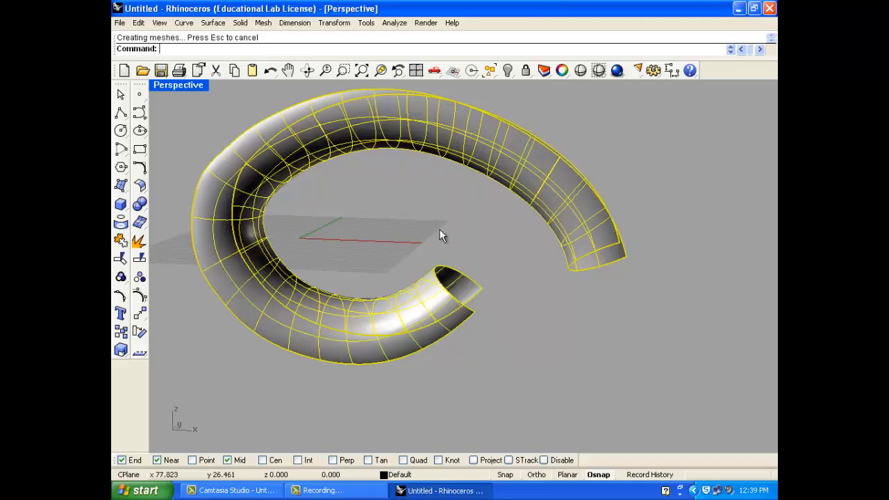
Step: Turn on the rebuilt tube's control points and return to the four-viewport layout
left_click(140, 298)
right_click_drag(426, 295, 312, 309)
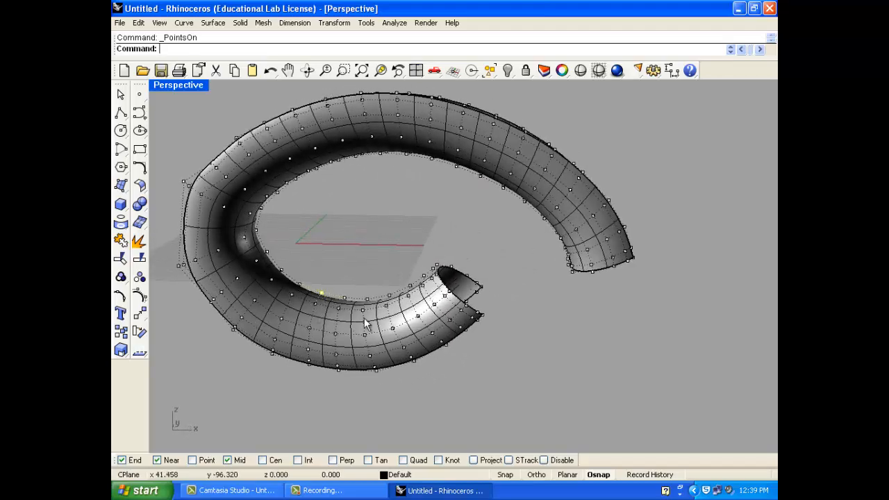
right_click_drag(366, 323, 342, 312)
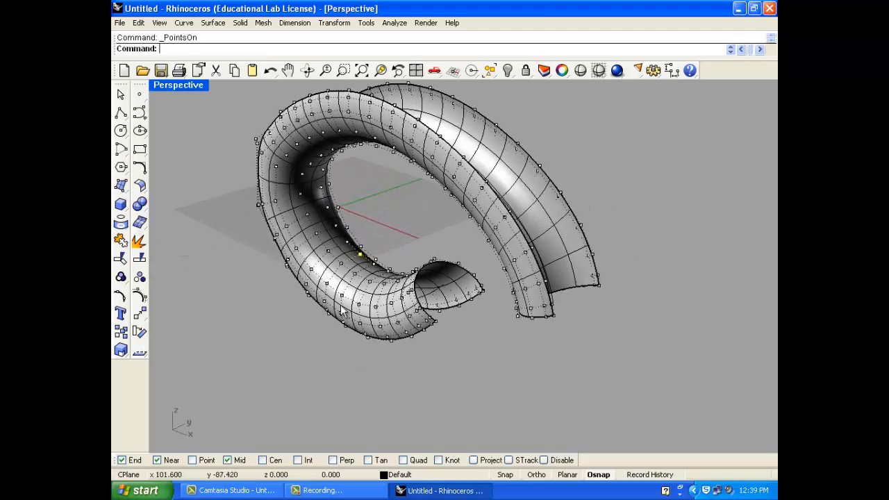
double_click(179, 85)
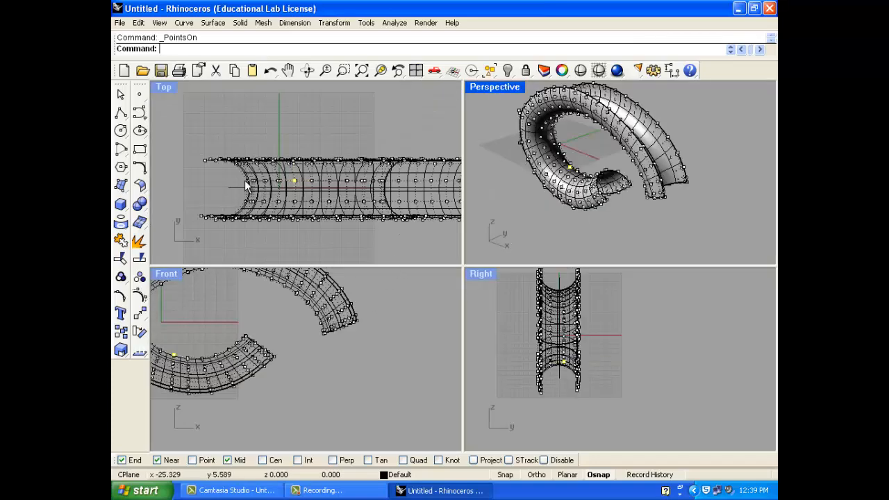
Step: Window-select a lengthwise row of the tube's control points in the Top view, and clear the selection
scroll(245, 186, "down", 3)
left_click_drag(230, 182, 417, 186)
left_click(426, 185)
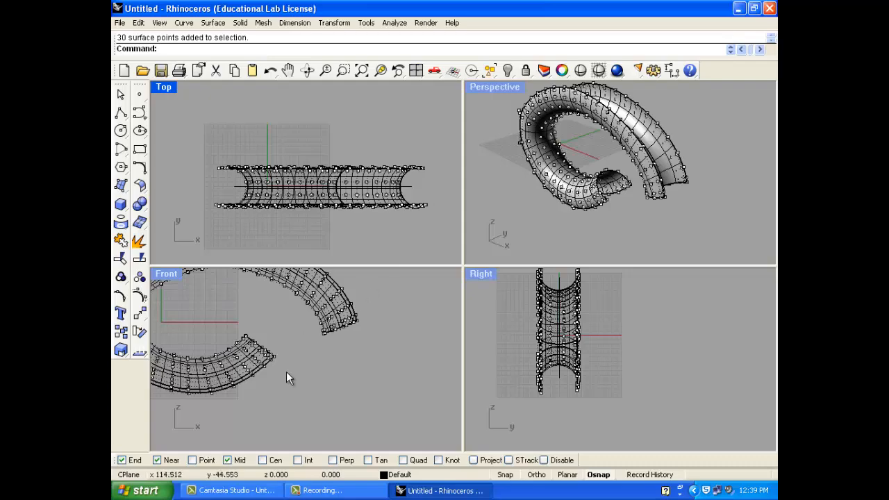
Step: Select several cross rows of control points on the lower bend of the tube in the Front view
scroll(285, 372, "down", 4)
scroll(234, 376, "up", 6)
right_click_drag(297, 389, 284, 361)
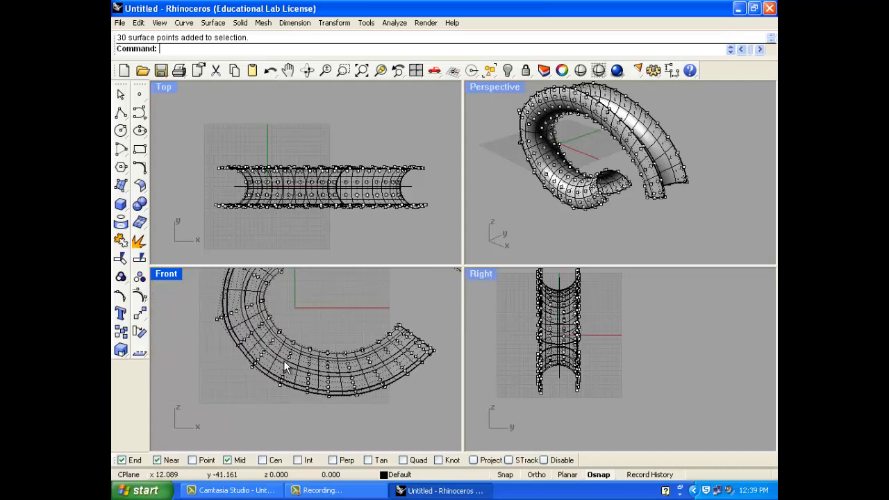
scroll(236, 337, "up", 4)
scroll(281, 325, "down", 3)
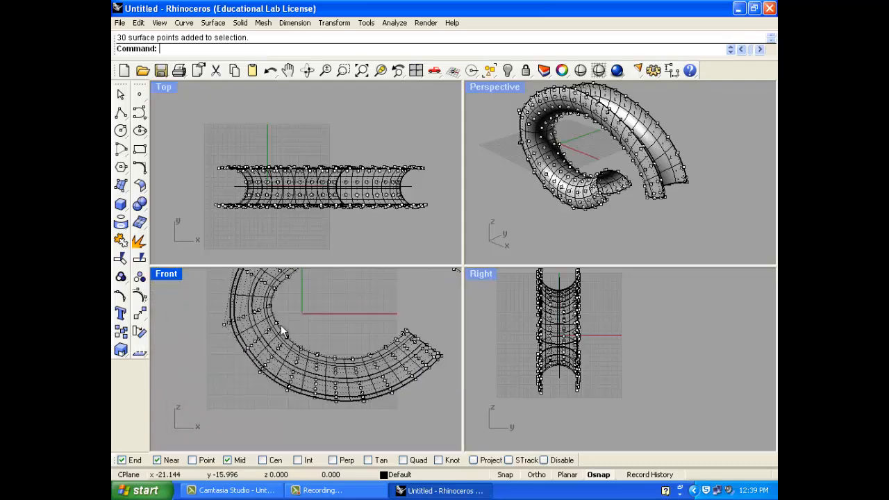
left_click_drag(222, 351, 206, 373)
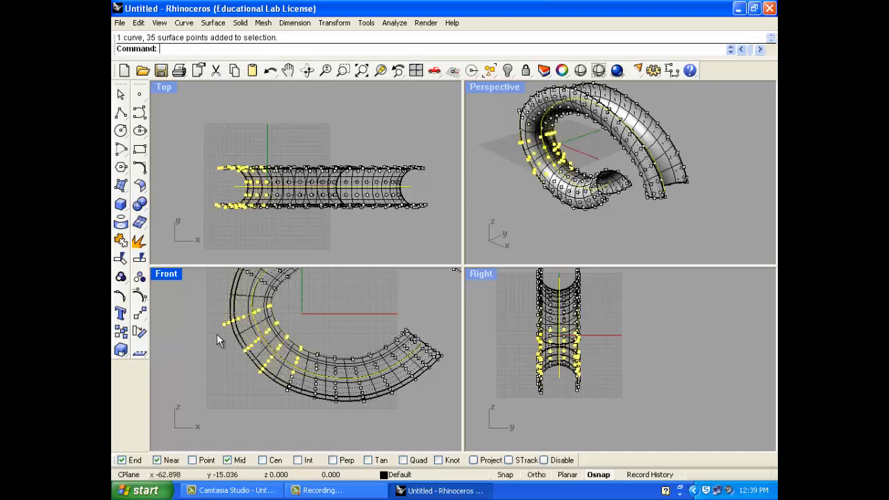
left_click_drag(203, 306, 240, 333)
left_click_drag(319, 303, 218, 380)
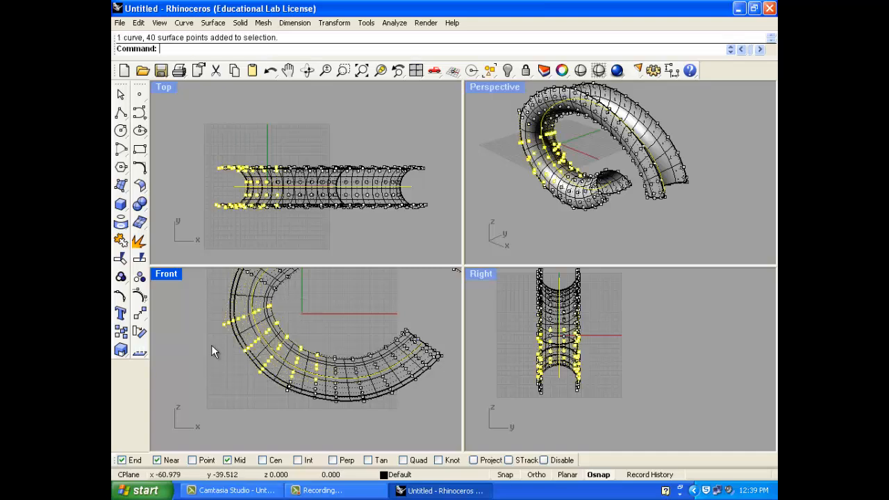
Step: Remove the extra rows and the rail curve from the selection to isolate one cross row, and clear the selection
left_click_drag(202, 304, 243, 331, "ctrl")
left_click_drag(208, 293, 277, 316, "ctrl")
left_click_drag(222, 407, 273, 363, "ctrl")
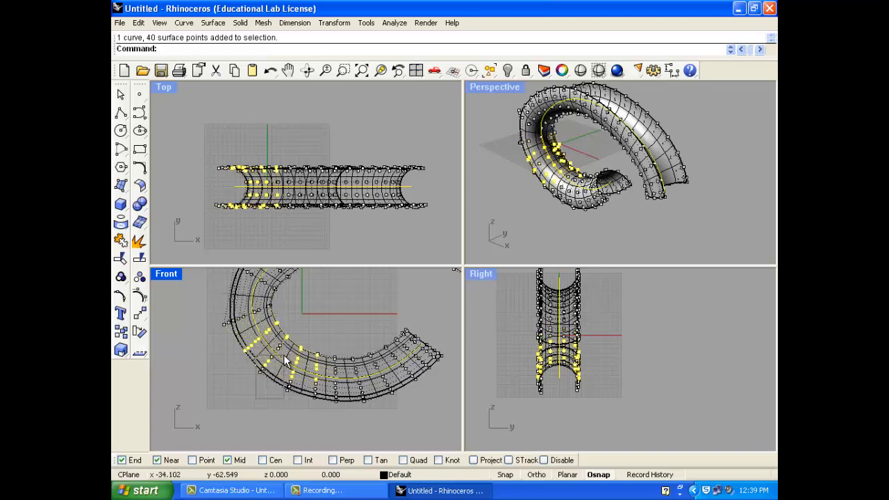
left_click_drag(298, 338, 325, 334, "ctrl")
left_click(311, 374, "ctrl")
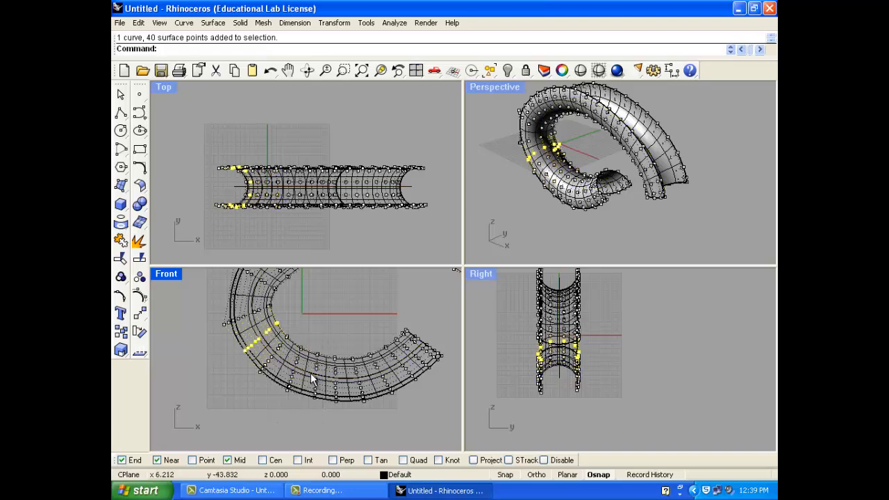
left_click(176, 225)
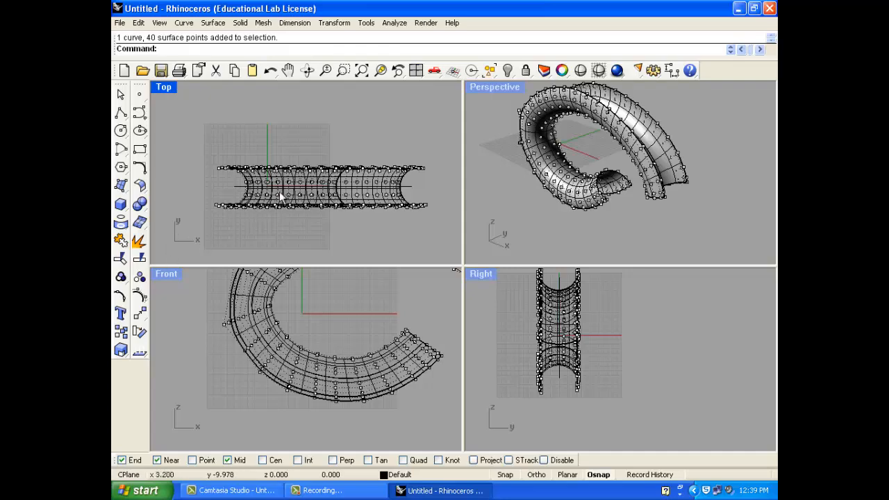
Step: Pick one control point on the tube's side in the Perspective view and extend the selection along its row with Select U
right_click_drag(468, 200, 563, 168)
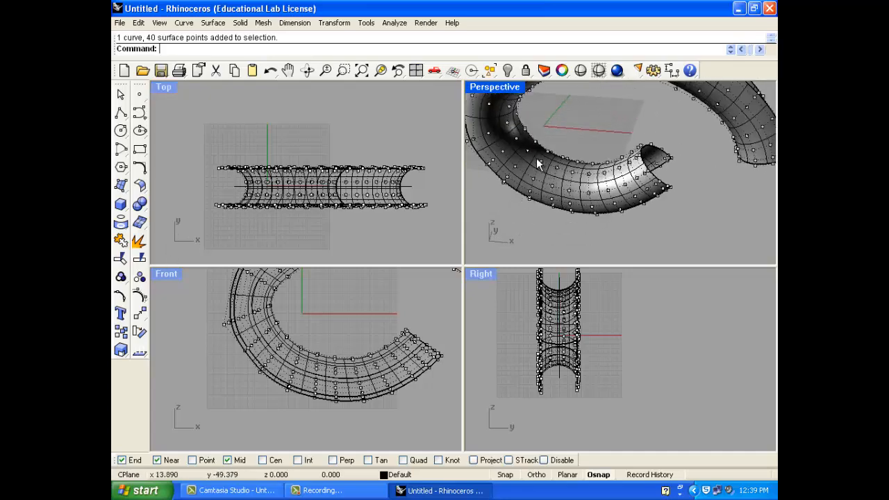
left_click(533, 179)
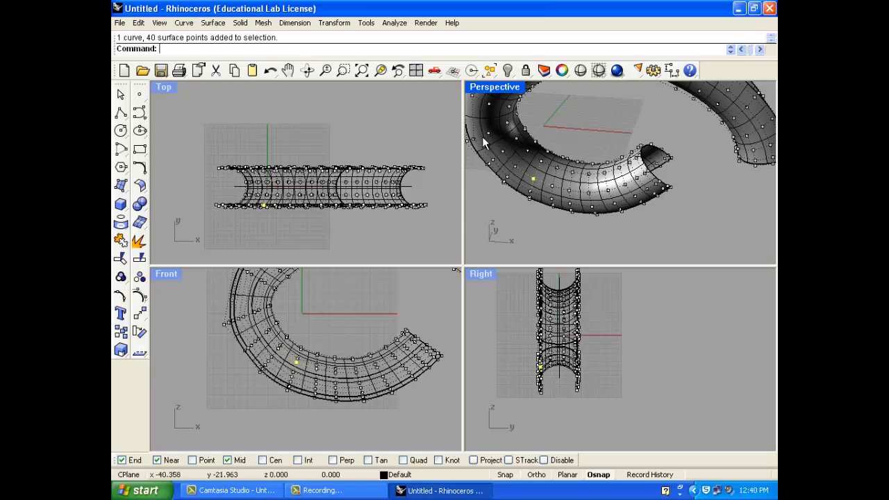
right_click_drag(569, 191, 566, 211)
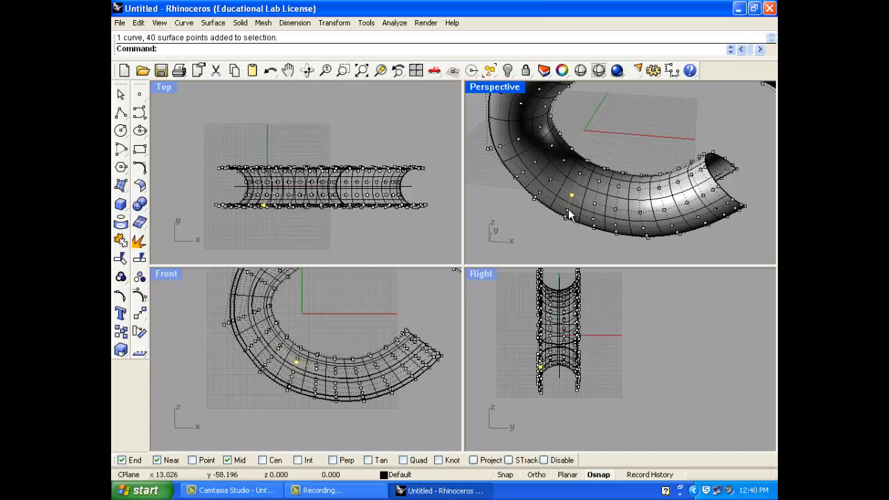
left_click(139, 24)
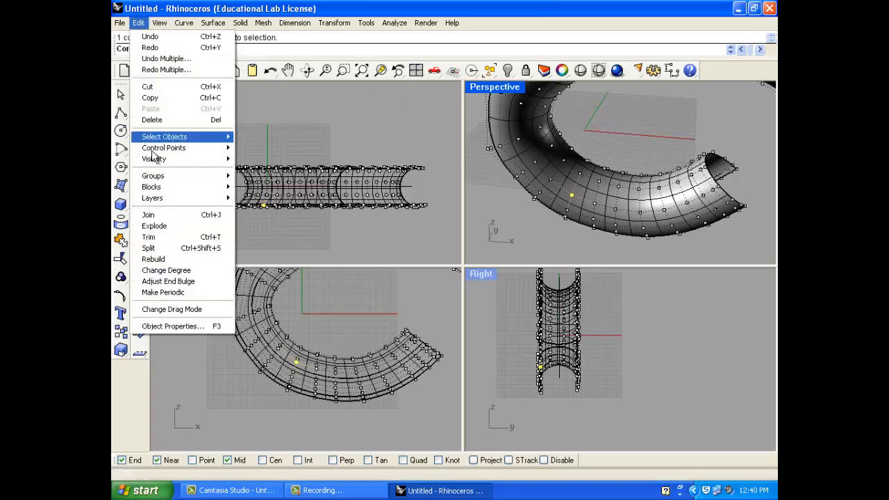
mouse_move(216, 143)
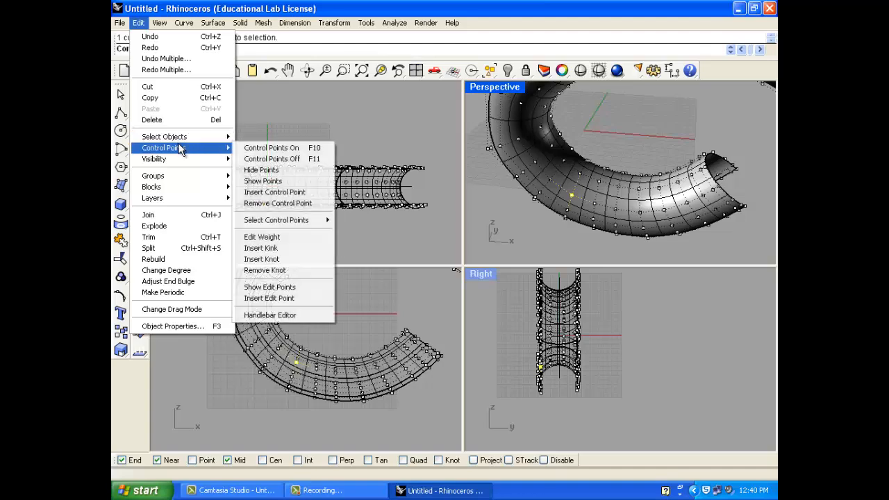
mouse_move(295, 222)
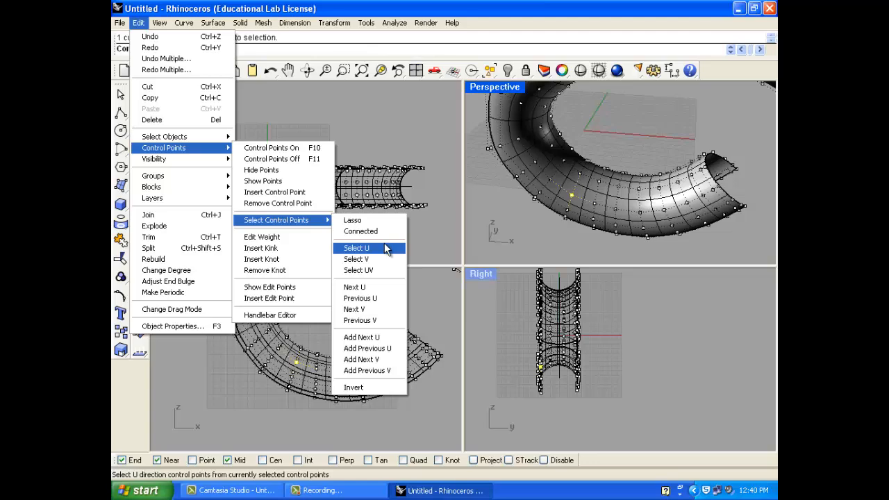
left_click(382, 250)
mouse_move(538, 255)
right_mouse_down()
mouse_move(505, 205)
mouse_move(545, 211)
mouse_move(545, 182)
mouse_move(625, 175)
mouse_move(576, 180)
right_mouse_up()
Step: Add control points near the tube's open end to the selection with a freehand Lasso in the Top view
left_click(160, 22)
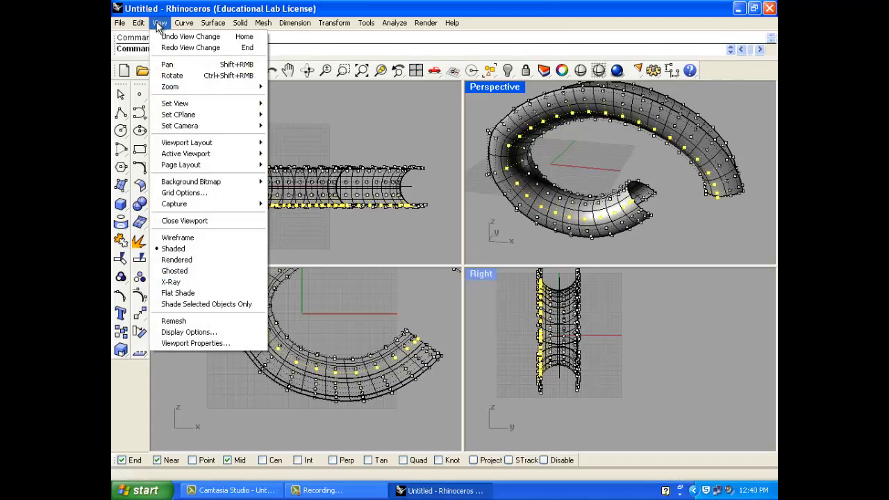
mouse_move(138, 22)
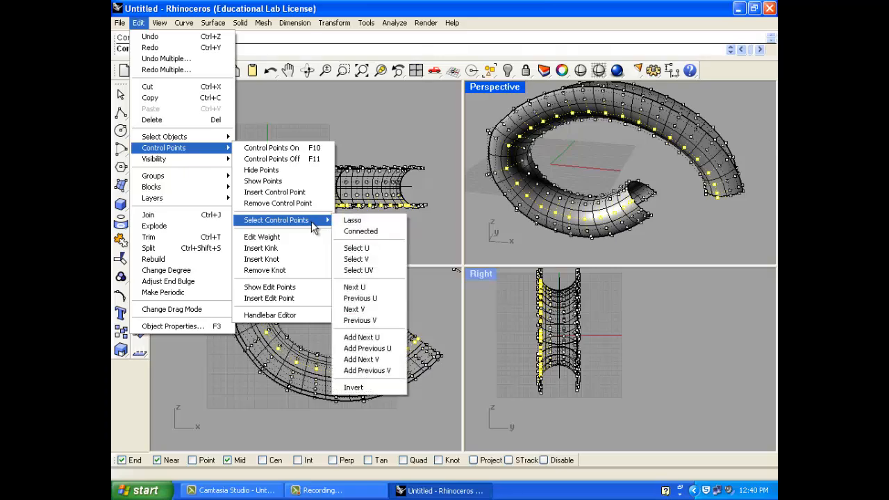
left_click(352, 221)
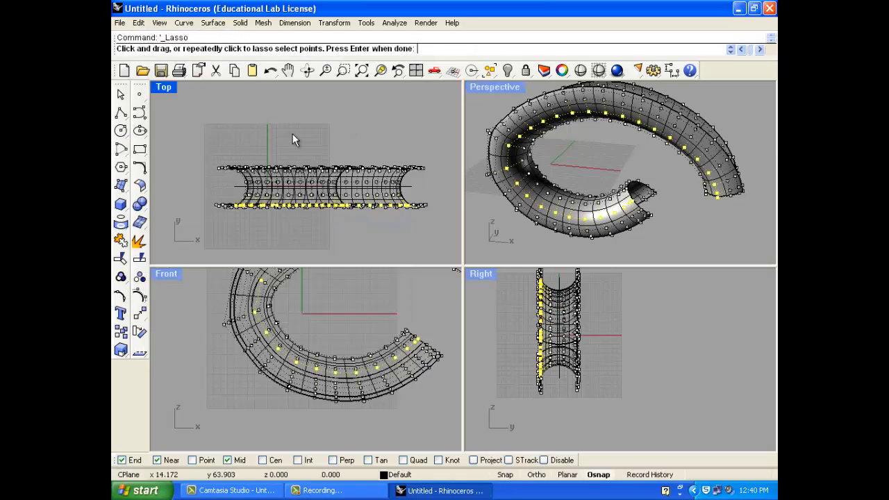
scroll(405, 215, "up", 3)
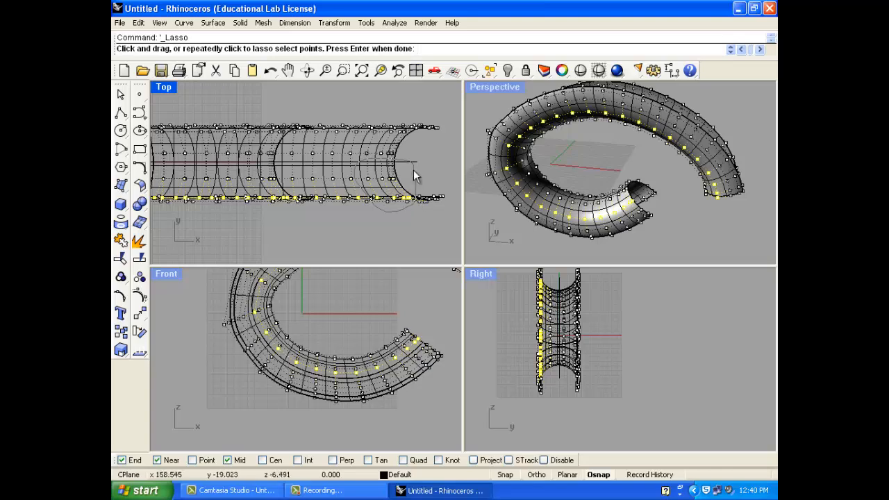
left_click_drag(414, 170, 407, 159)
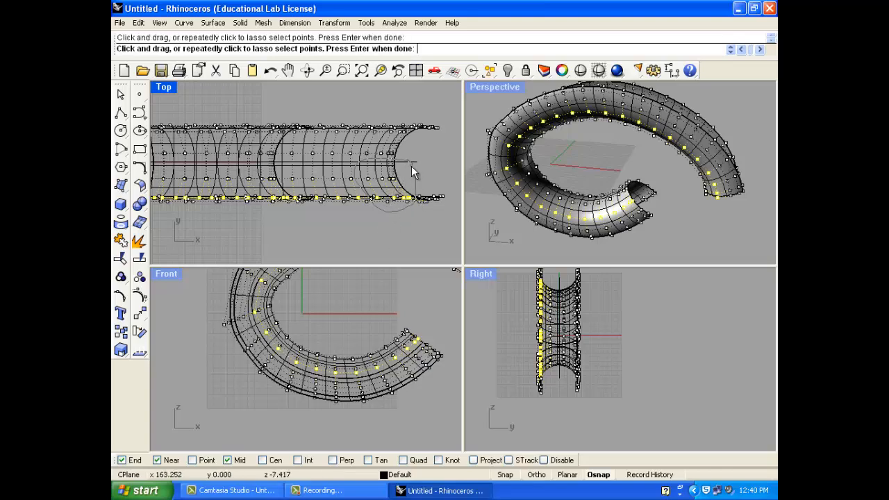
key("Return")
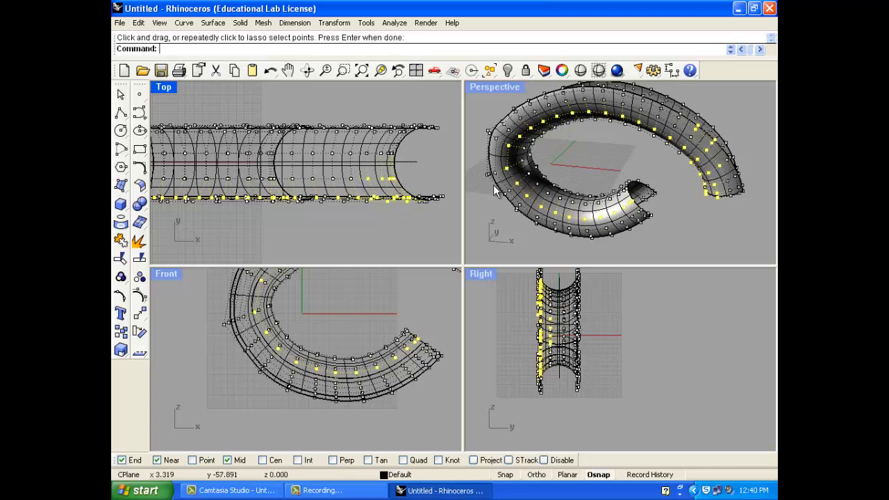
Step: Lasso a second group of control points along the tube's opposite edge in the Top view, and inspect the selection in Perspective
key("Return")
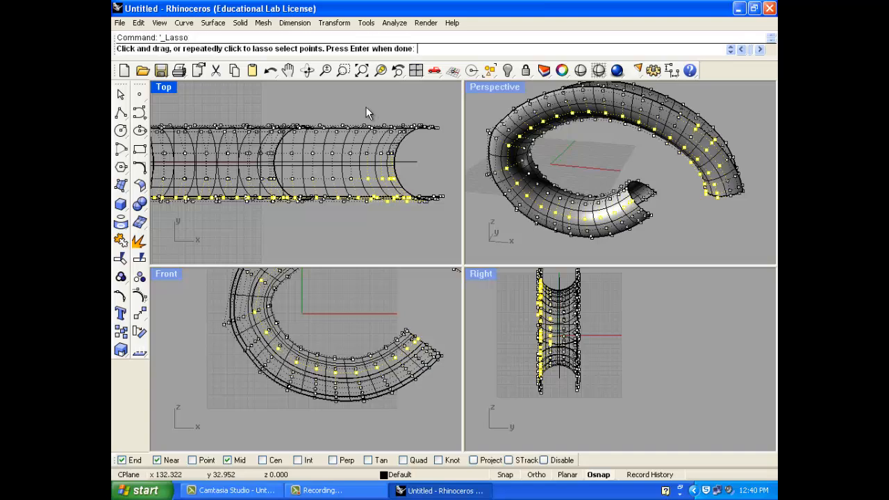
mouse_move(366, 106)
left_mouse_down()
mouse_move(327, 121)
mouse_move(401, 102)
mouse_move(371, 130)
mouse_move(375, 109)
left_mouse_up()
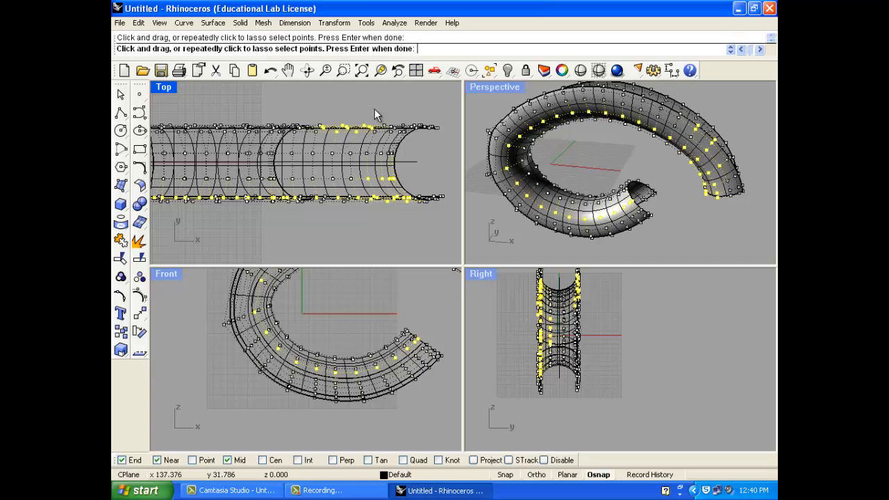
key("Return")
right_click_drag(567, 157, 528, 163)
right_click_drag(606, 162, 507, 140)
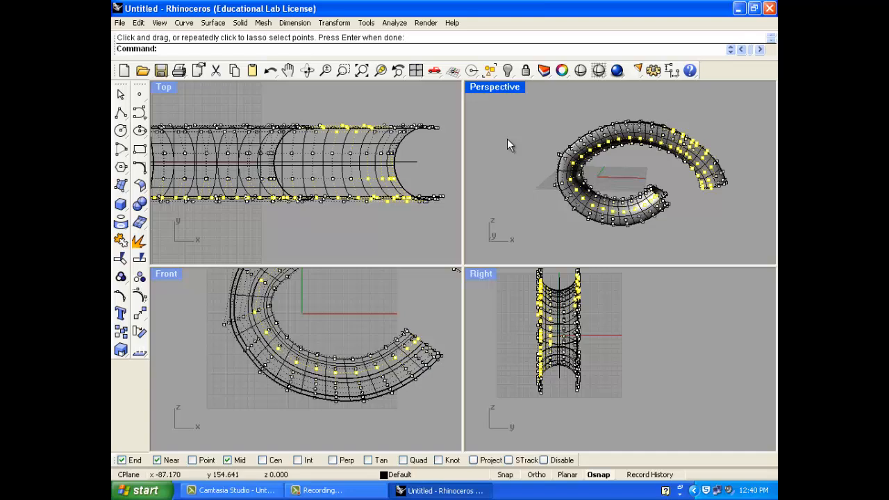
Step: Turn off the control points, then delete the swept tube along with its rail and profile curves
right_click(137, 298)
left_click(629, 214)
key("Delete")
left_click_drag(697, 125, 627, 189)
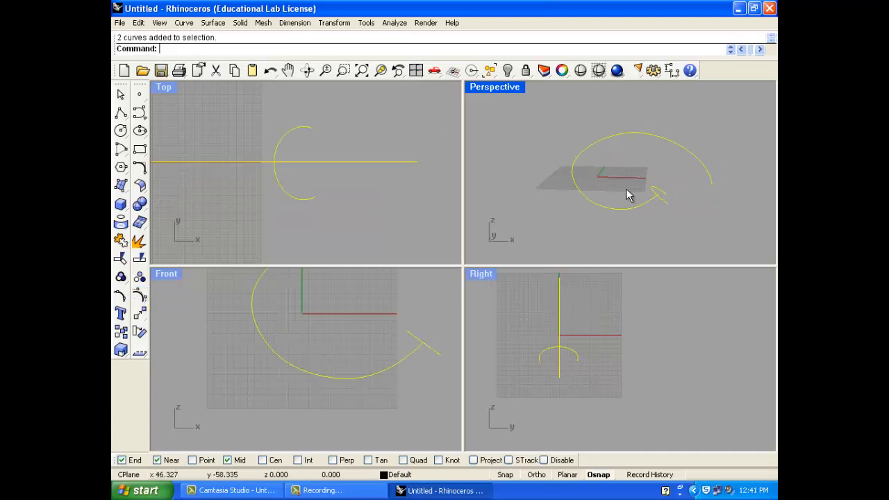
key("Delete")
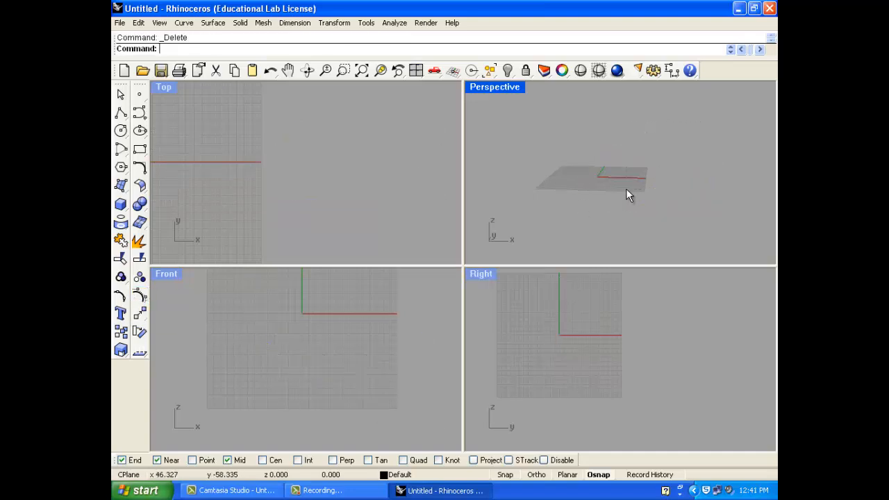
Step: Create a solid sphere centred at the origin in the Top view with a radius of about 29
left_click(139, 204)
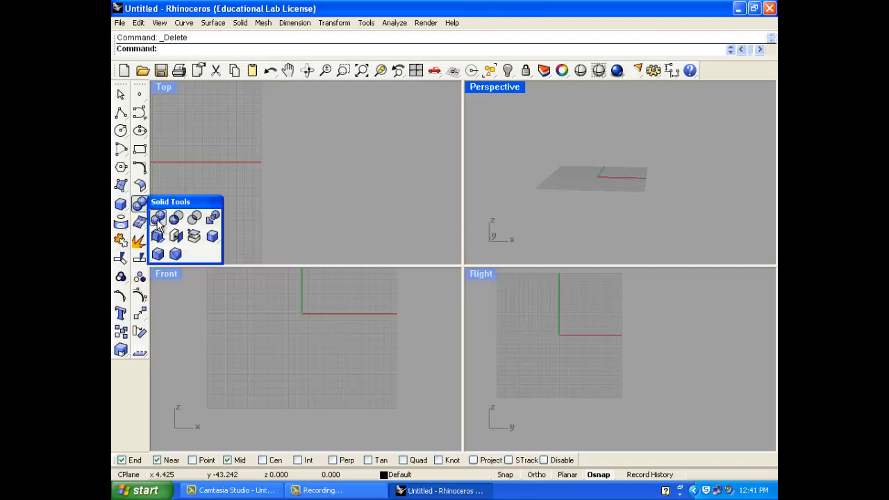
left_click(121, 204)
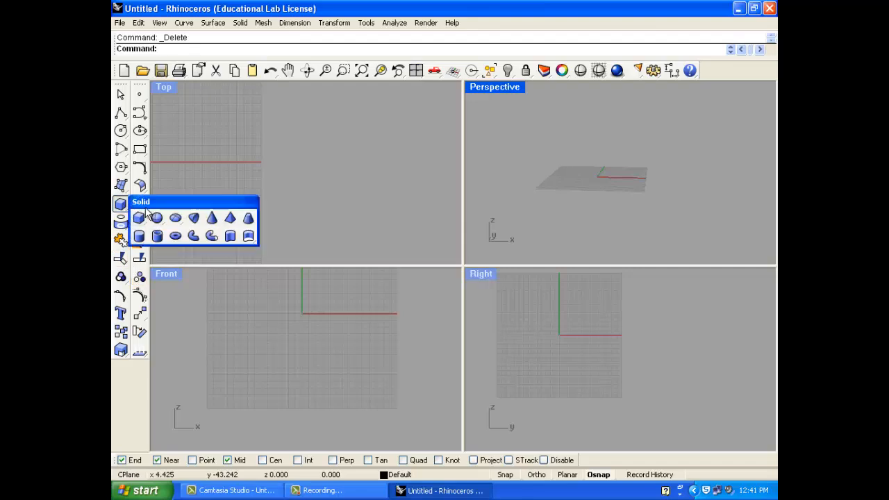
left_click(157, 219)
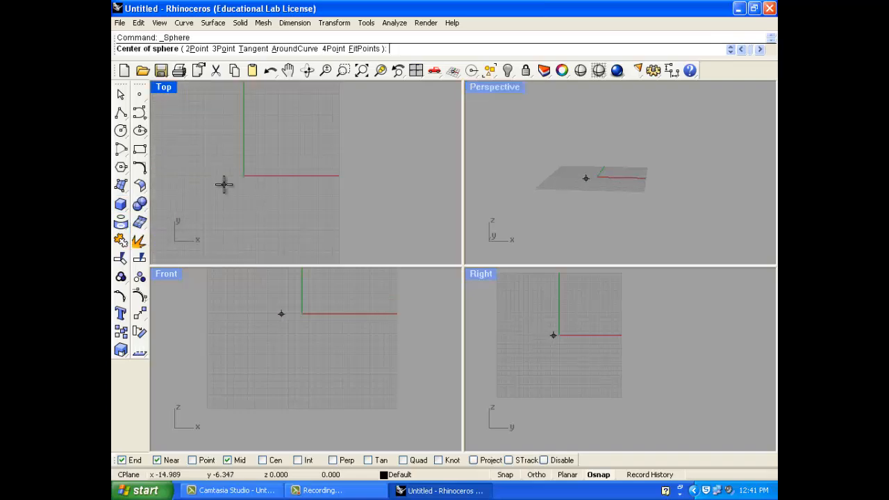
left_click(253, 170)
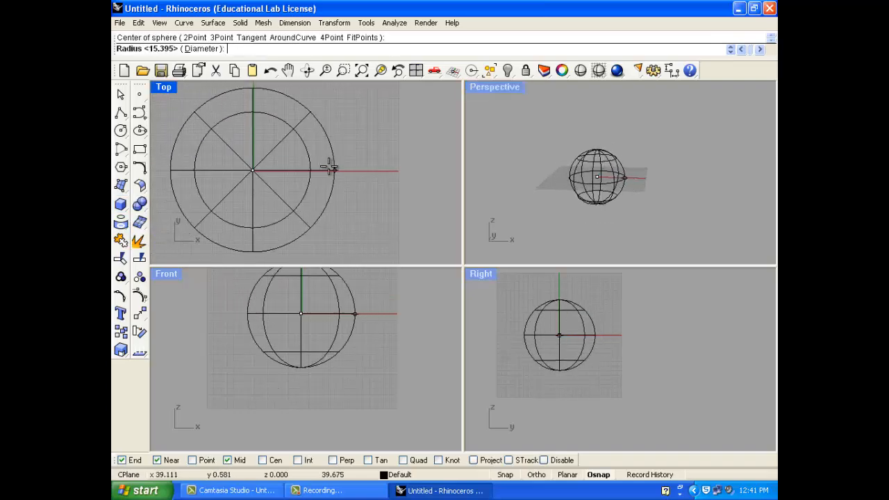
left_click(314, 178)
Step: Rebuild the sphere with 20 U and 10 V points at degree 4 in both directions, deleting the input
left_click(139, 23)
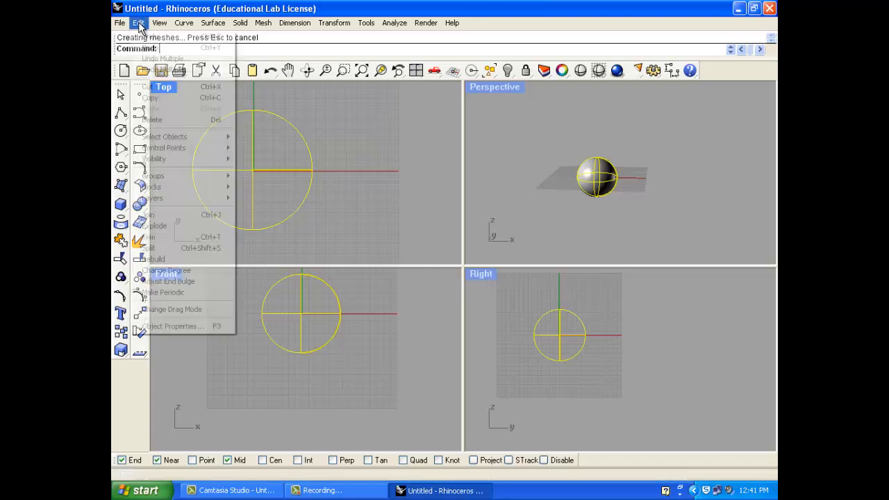
left_click(197, 258)
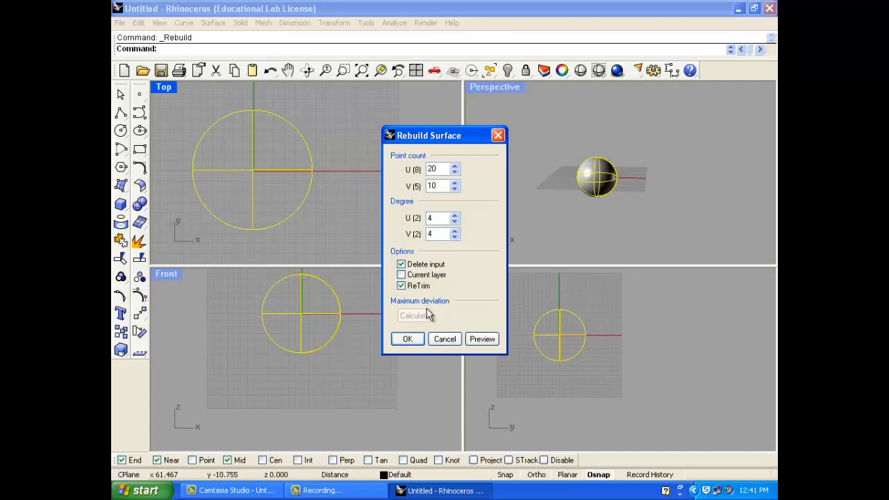
left_click(408, 339)
scroll(599, 184, "up", 3)
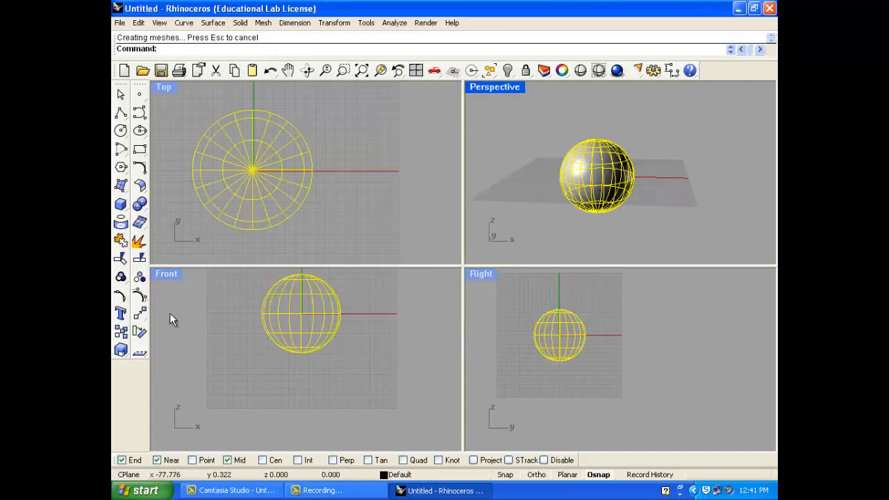
Step: Turn on the rebuilt sphere's control points and inspect them in the Perspective view
left_click(140, 300)
scroll(623, 155, "up", 5)
right_click_drag(574, 189, 641, 205)
scroll(651, 144, "down", 4)
scroll(563, 244, "up", 4)
scroll(505, 165, "down", 3)
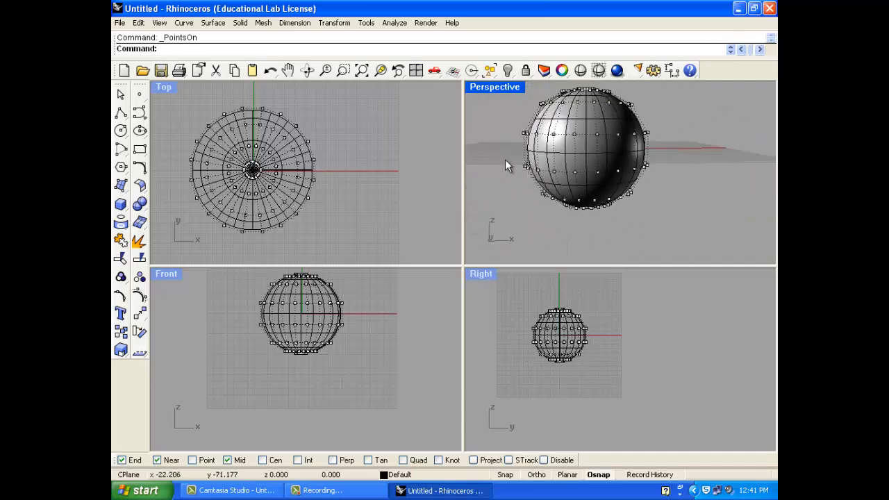
Step: Select the control points on the sphere's negative-X side in the Top view and pull them outward to stretch it into an egg shape
left_click_drag(555, 179, 555, 176)
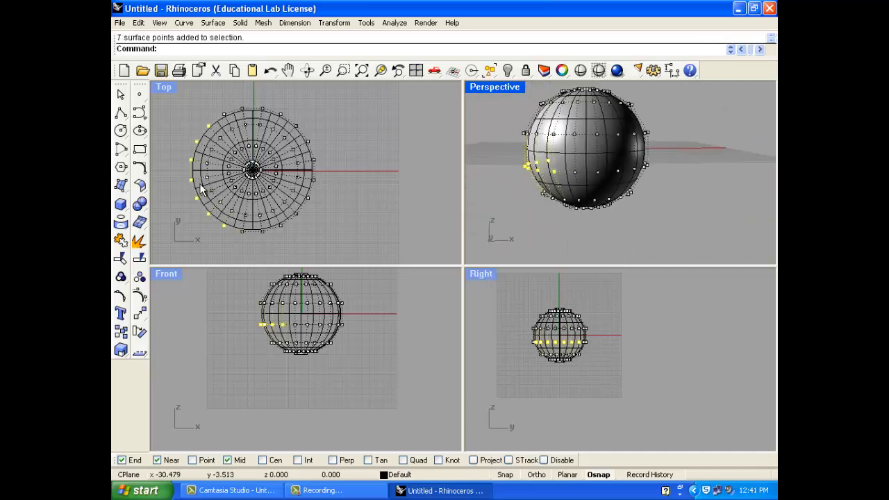
scroll(200, 192, "down", 3)
scroll(198, 190, "up", 2)
left_click_drag(194, 144, 188, 216)
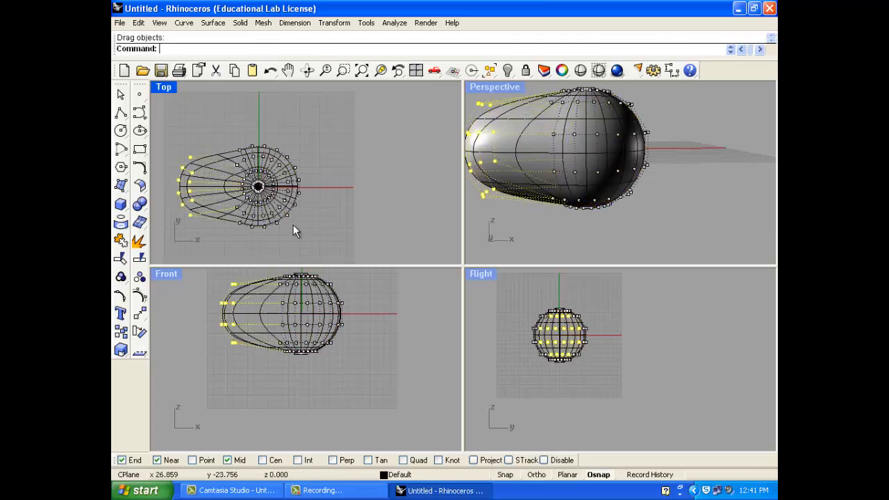
Step: Select the control points of the rounder body in the Front view and stretch them along X with Scale 1-D, then clear the selection
right_click_drag(209, 313, 204, 335)
left_click_drag(213, 298, 344, 386)
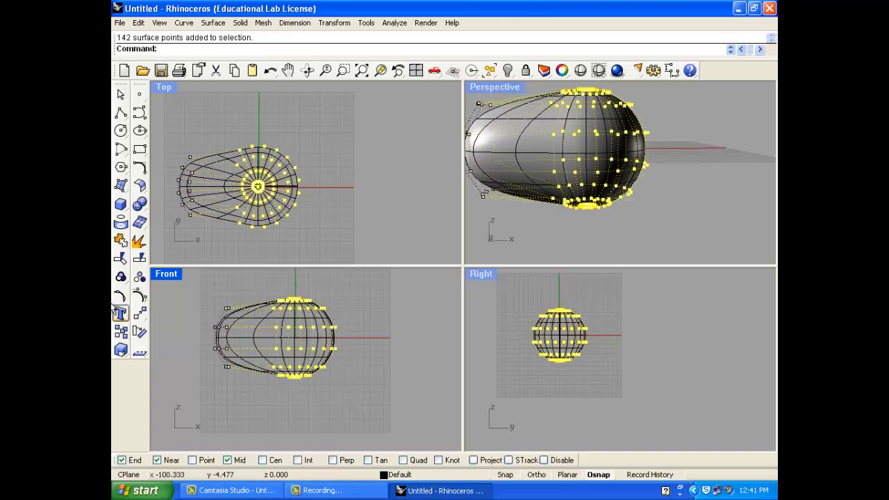
left_click(129, 352)
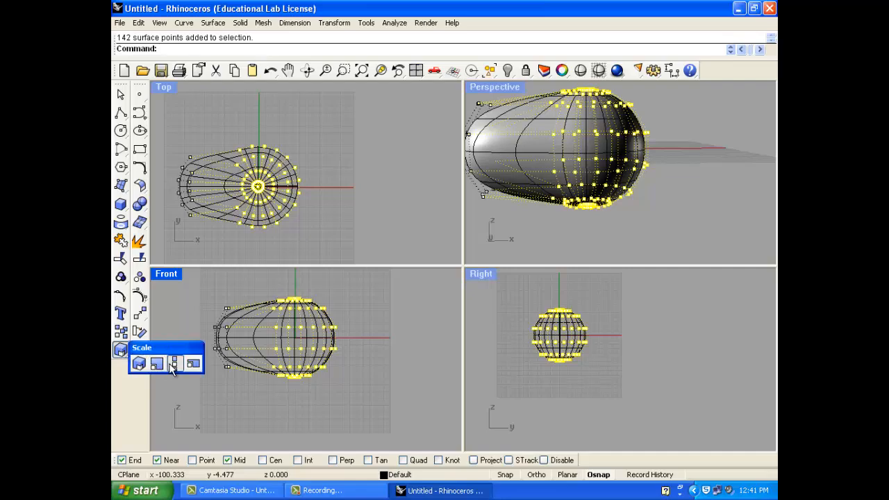
left_click(185, 366)
left_click(256, 336)
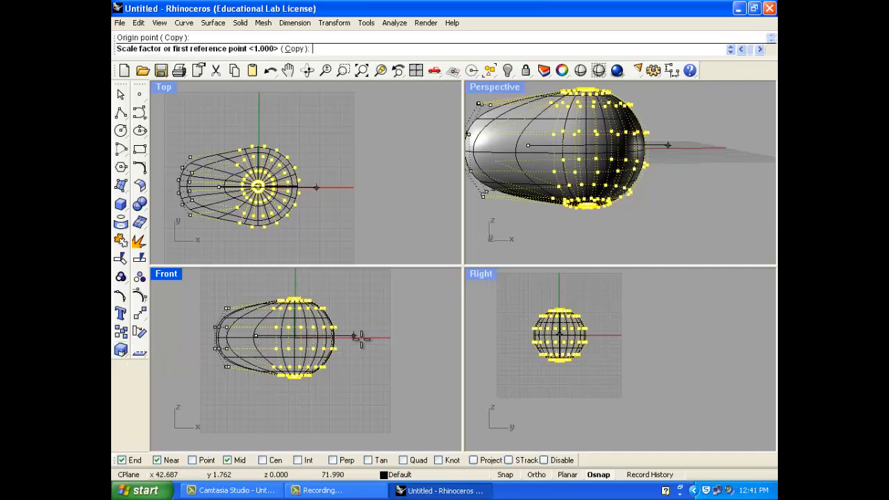
left_click(408, 314)
key("Return")
left_click(576, 210)
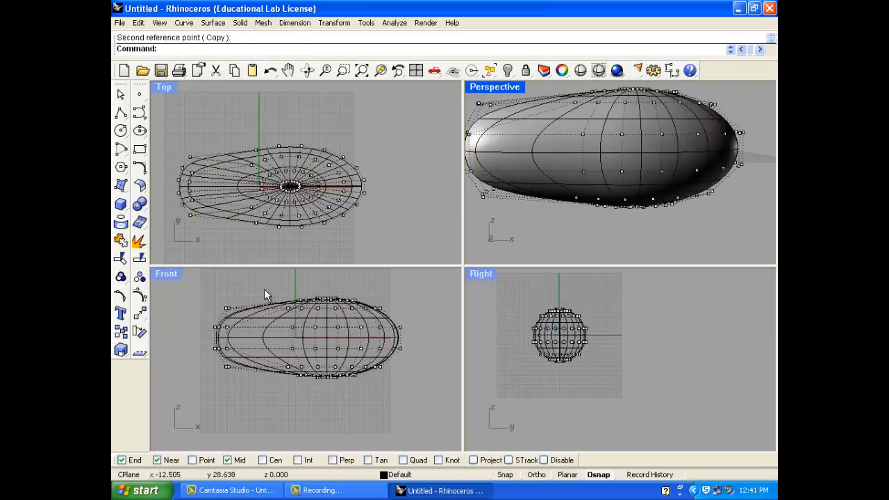
left_click_drag(264, 296, 318, 316)
scroll(273, 206, "up", 2)
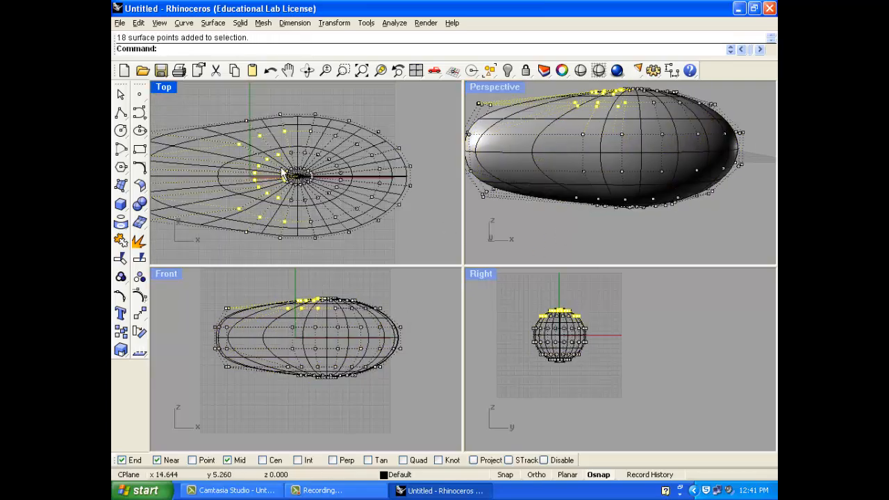
left_click_drag(283, 174, 291, 184)
key("Escape")
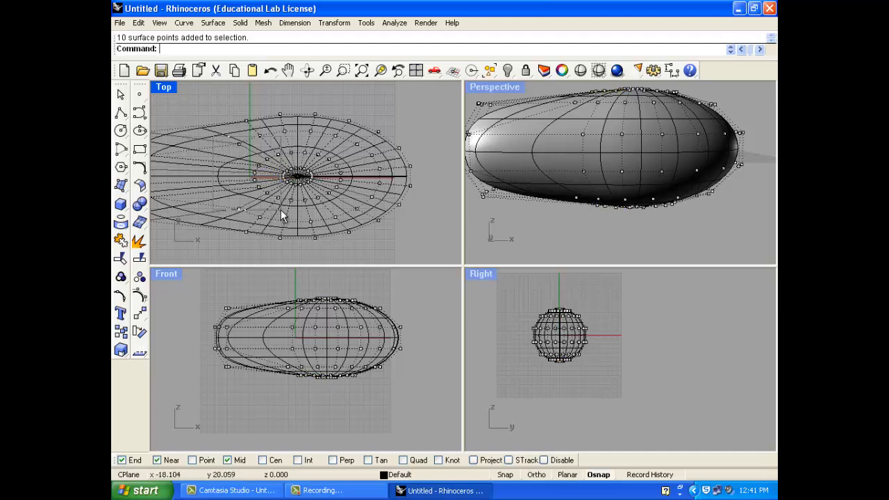
Step: Select the upper control points beside the pole, excluding the underside ones, and pull them down in the Front view to form a hollow
left_click_drag(231, 139, 281, 209)
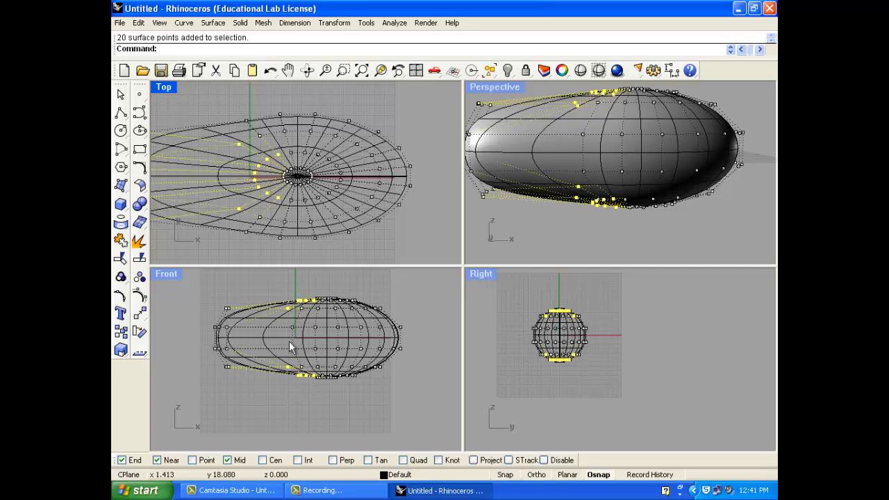
left_click_drag(328, 404, 261, 361, "ctrl")
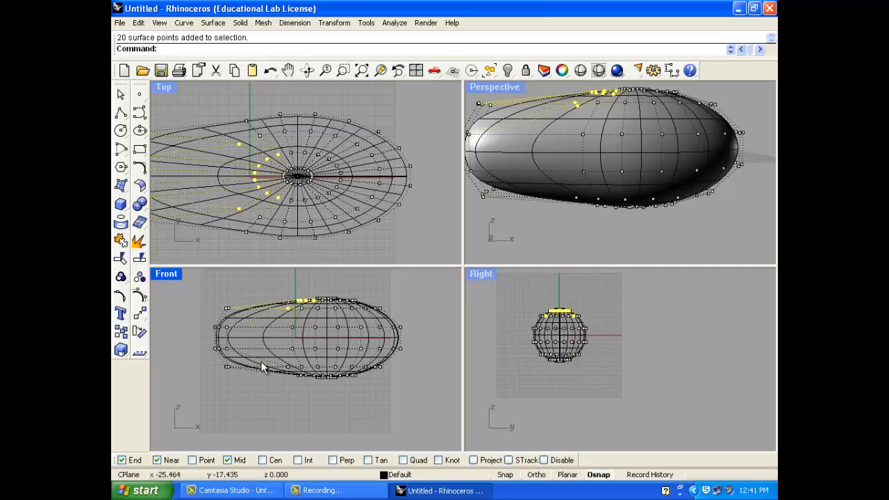
left_click_drag(300, 303, 275, 349)
left_click(501, 224)
right_click_drag(554, 160, 683, 173)
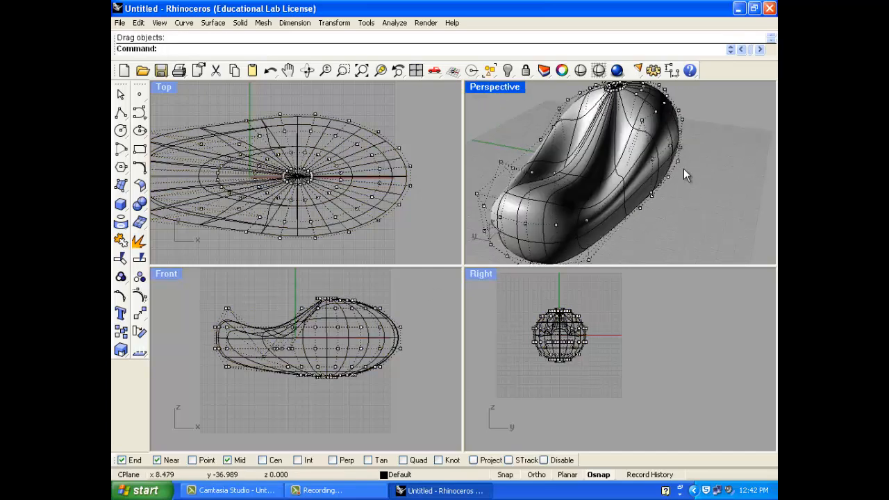
right_click_drag(674, 128, 504, 118)
Step: Maximize the Perspective view and set its display mode to Rendered
double_click(488, 87)
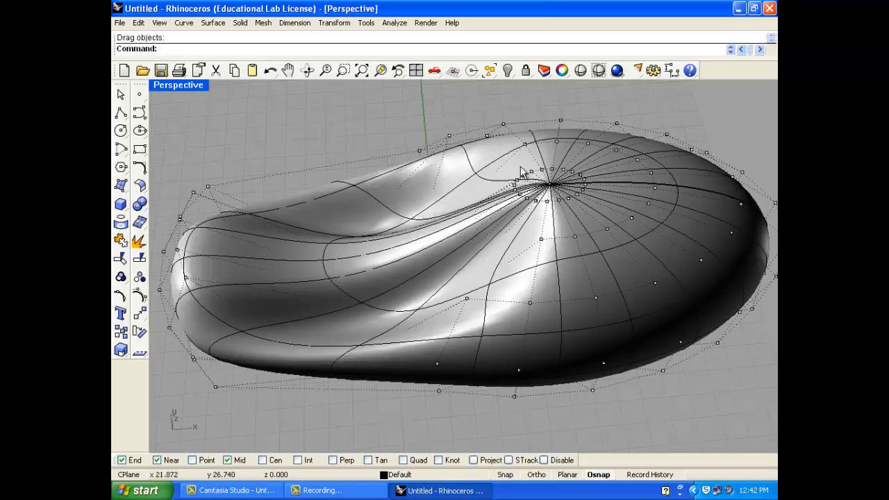
scroll(537, 142, "up", 5)
scroll(537, 143, "down", 1)
left_click(177, 85)
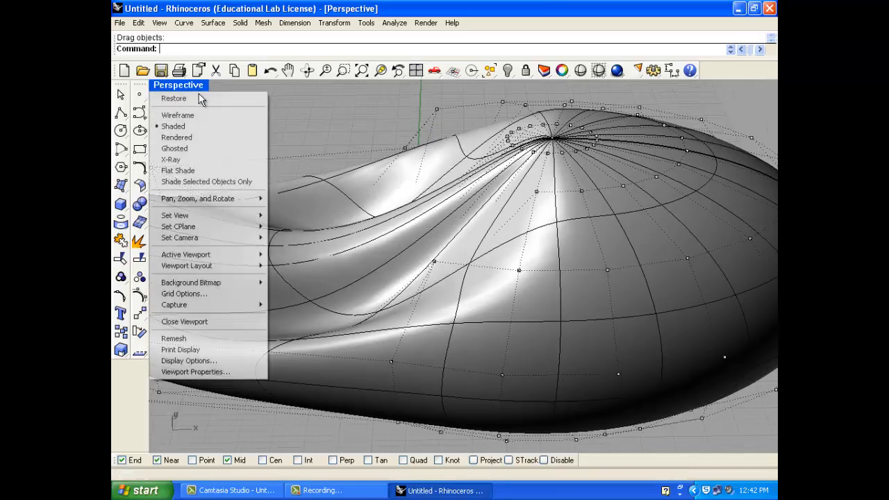
left_click(179, 135)
scroll(365, 145, "down", 5)
right_click_drag(361, 139, 433, 234)
Step: Examine the pole where the control point rows converge and the deformed surface's creases from several angles, selecting the pole point
scroll(433, 234, "up", 5)
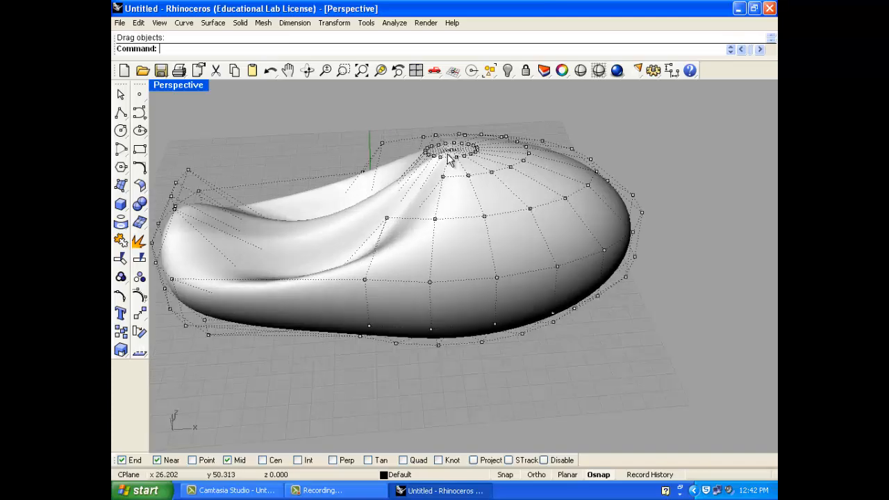
scroll(462, 142, "up", 4)
scroll(458, 142, "down", 5)
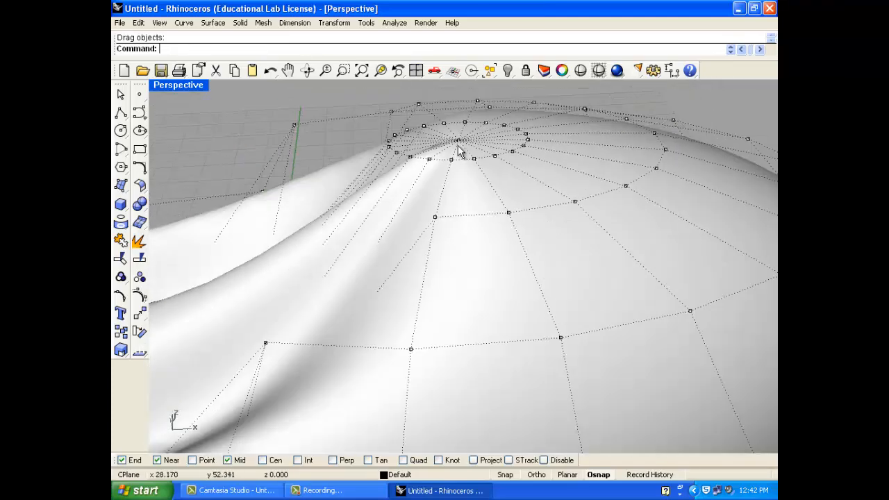
left_click(459, 143)
scroll(459, 148, "down", 5)
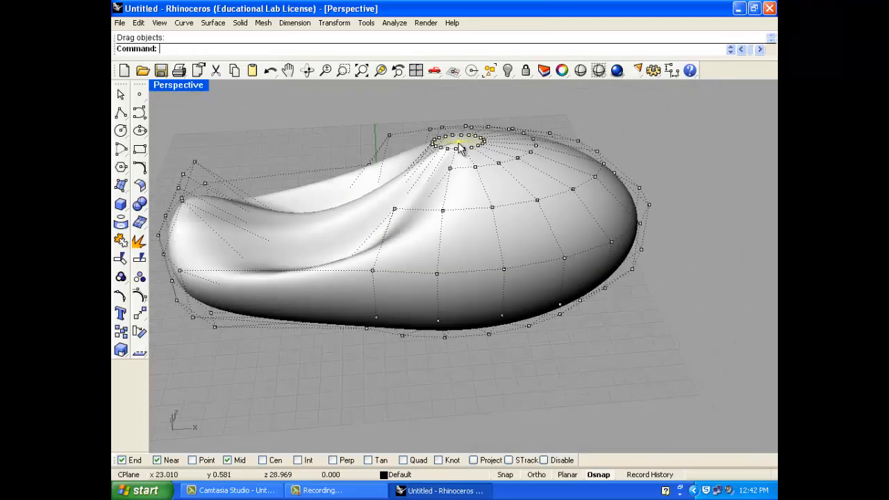
right_click_drag(477, 246, 485, 291)
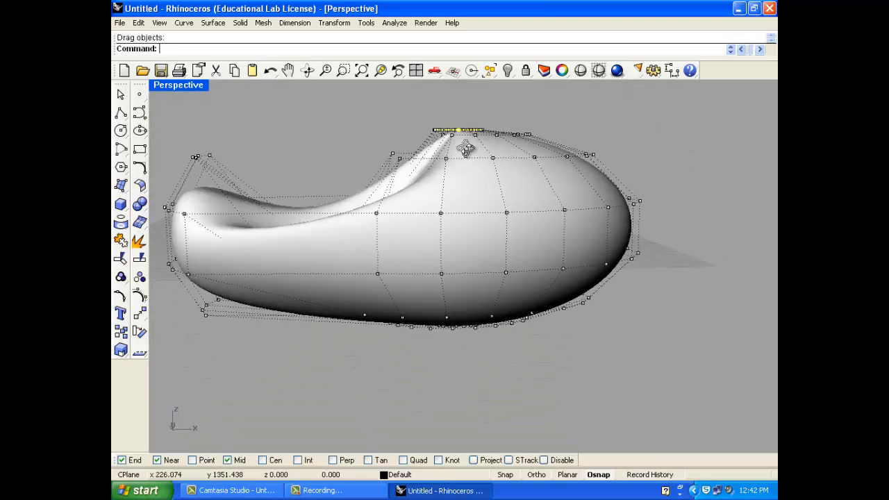
right_click_drag(466, 150, 449, 158)
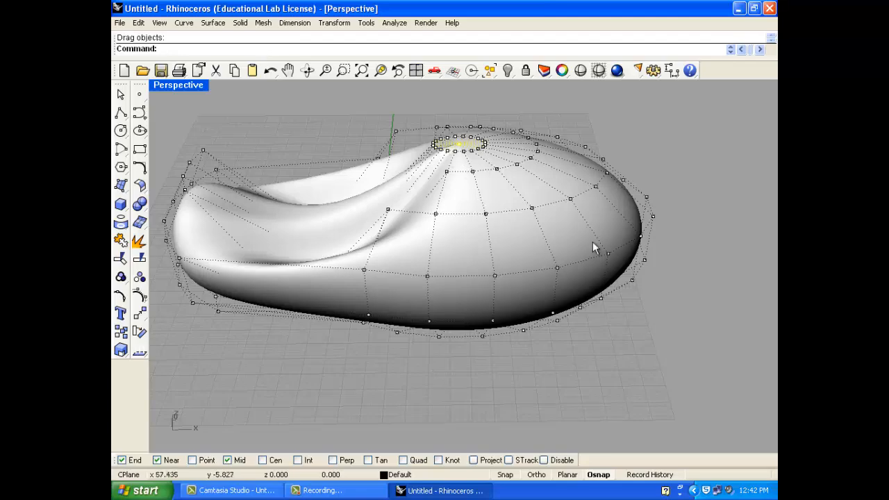
right_click_drag(594, 248, 447, 172)
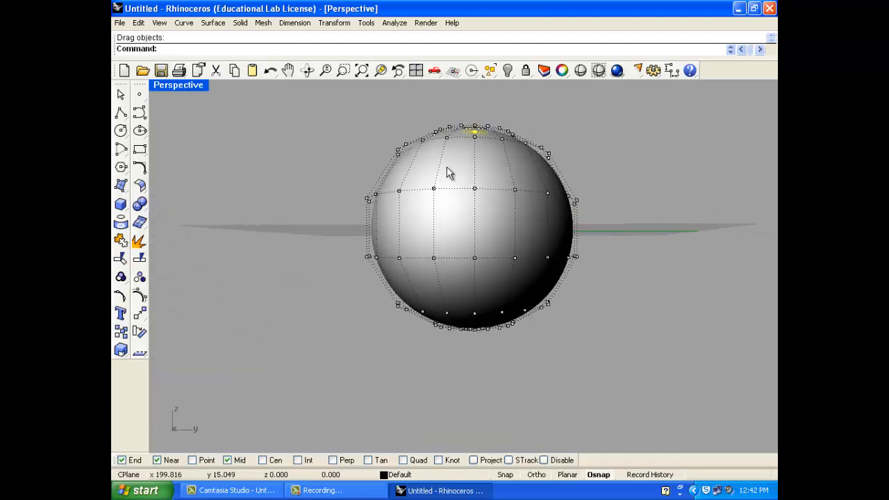
right_click_drag(355, 218, 569, 248)
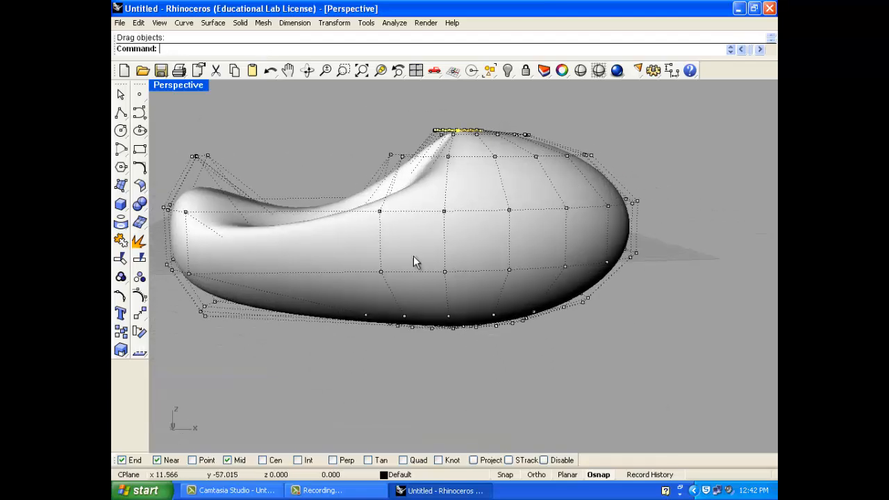
right_click_drag(414, 257, 482, 240)
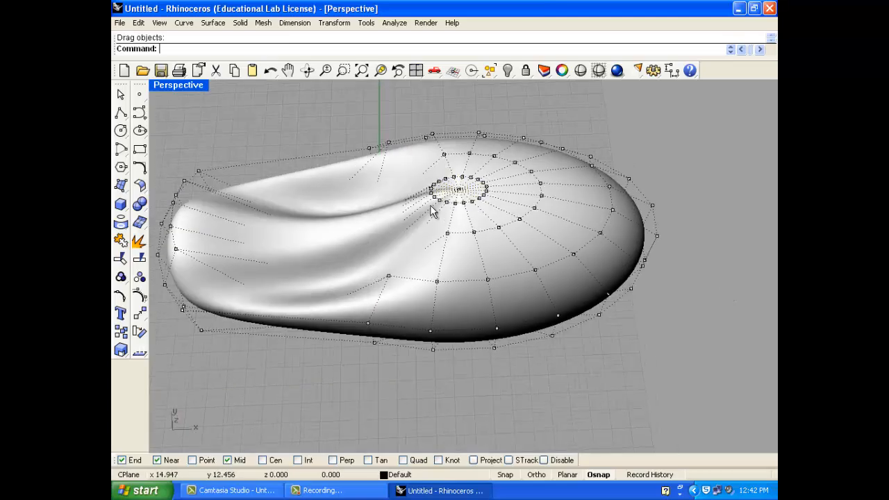
scroll(430, 205, "up", 4)
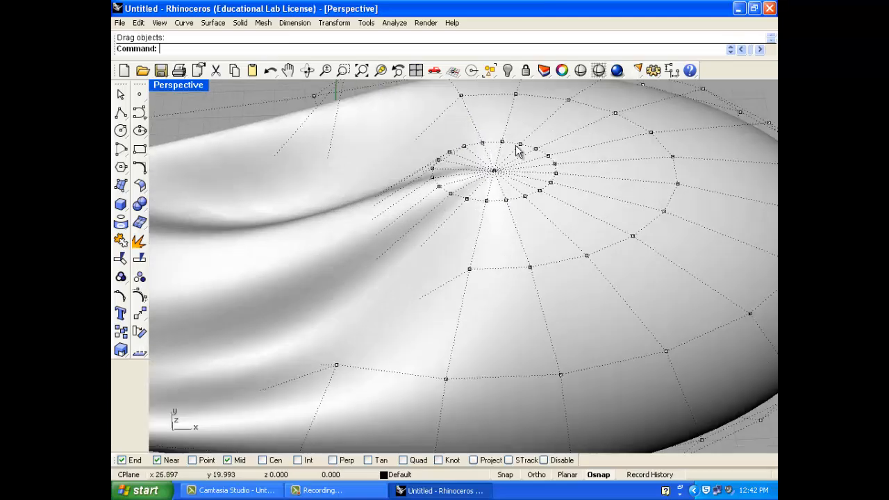
scroll(456, 223, "down", 5)
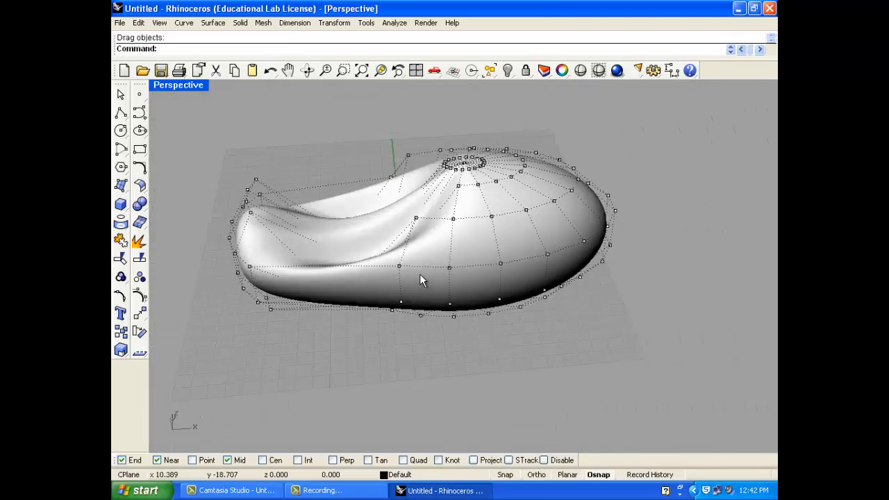